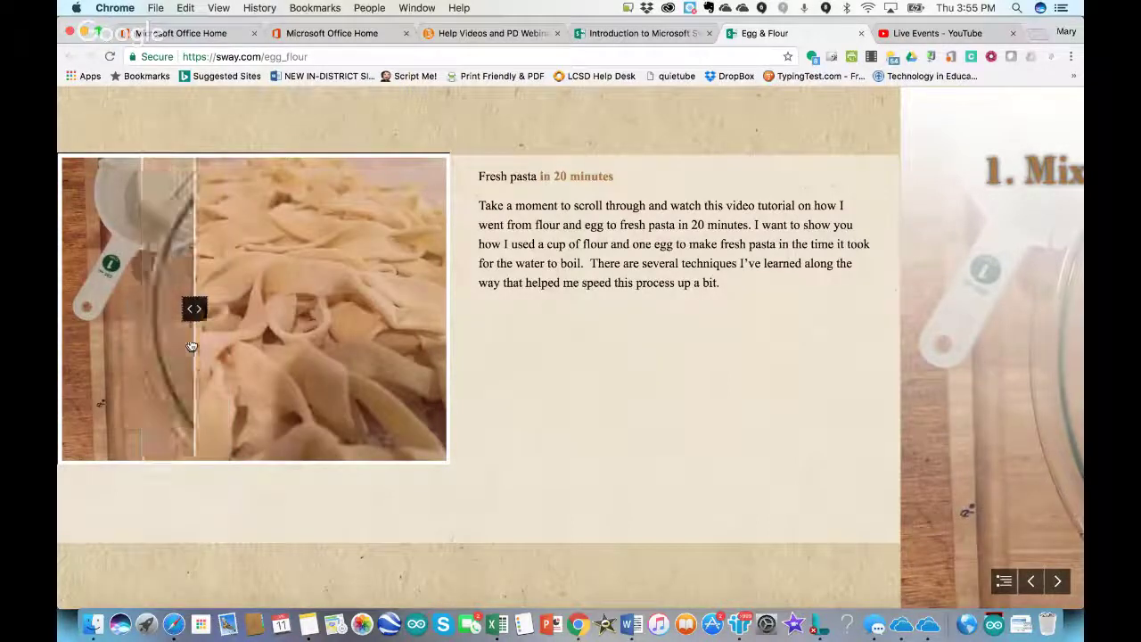
Step: Advance the Egg & Flour Sway through Mixing and Kneading to the egg-and-flour mixing video, play it, and pause it partway
left_click(1058, 590)
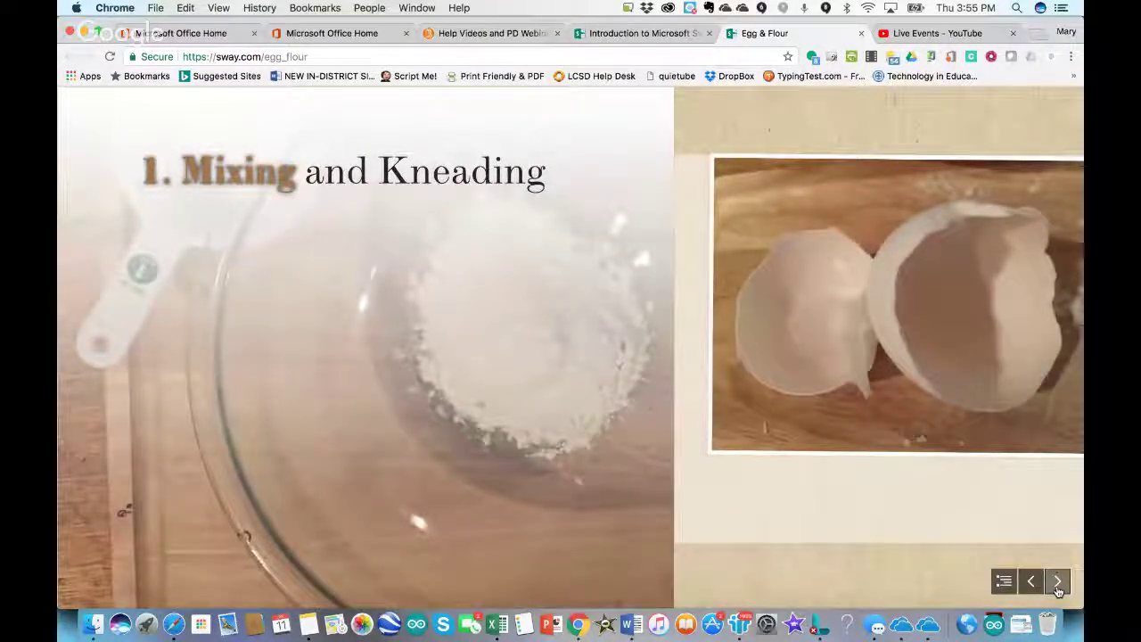
left_click(1058, 590)
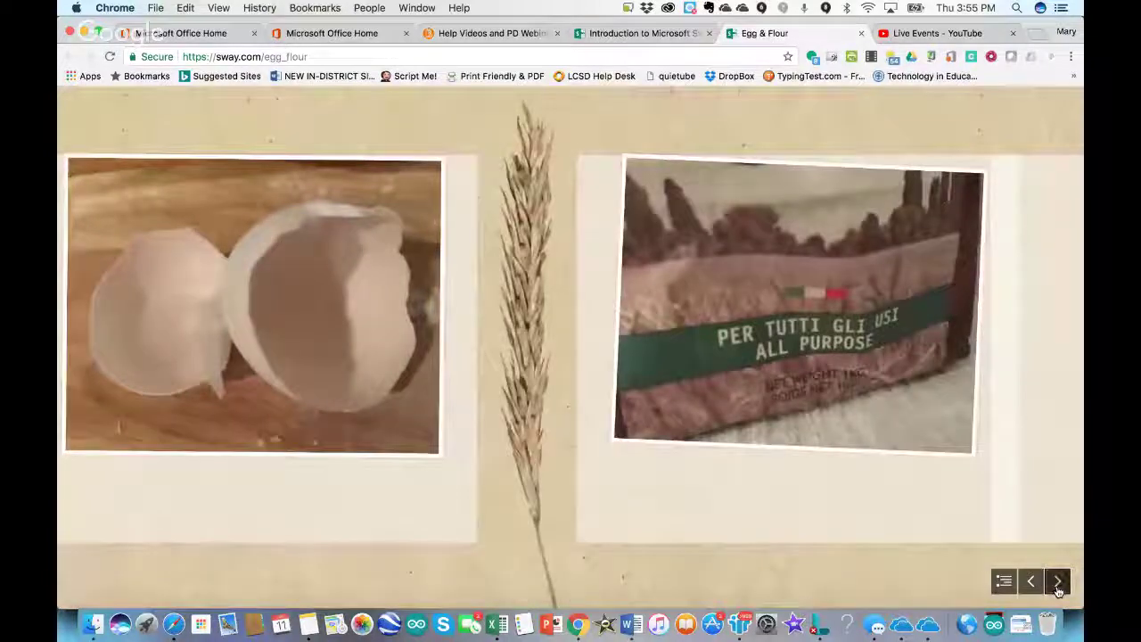
left_click(1058, 590)
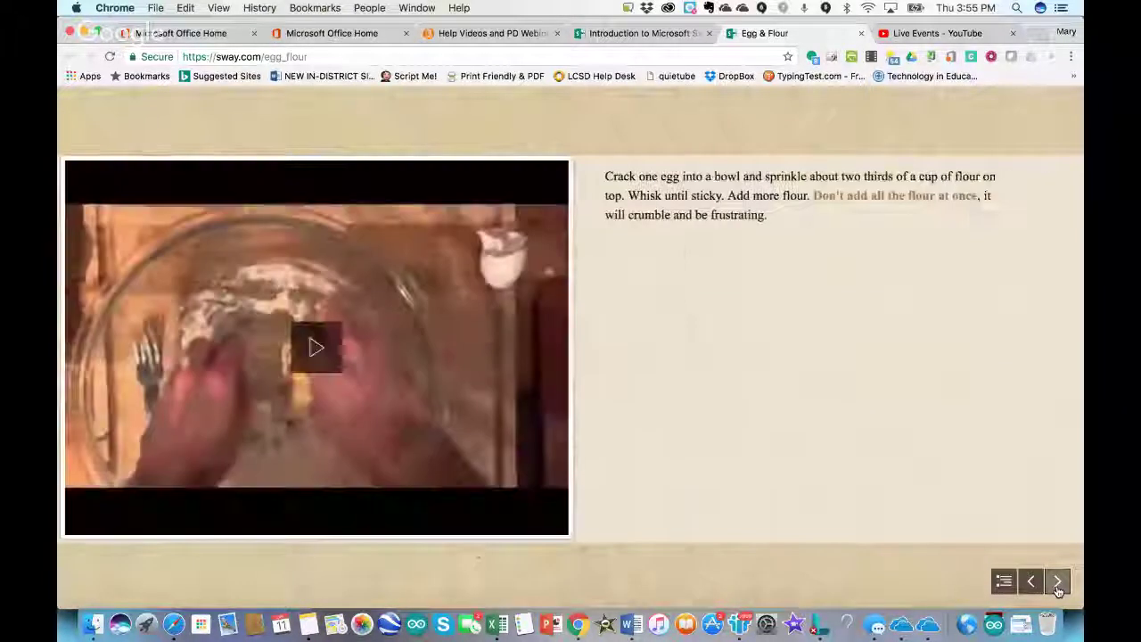
left_click(310, 346)
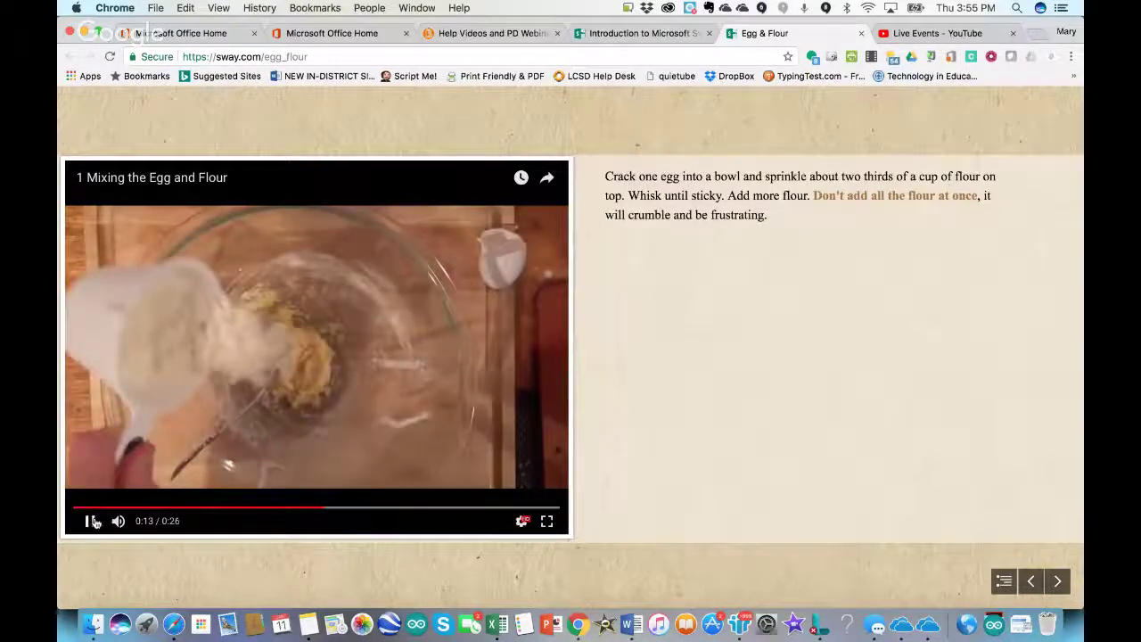
left_click(94, 522)
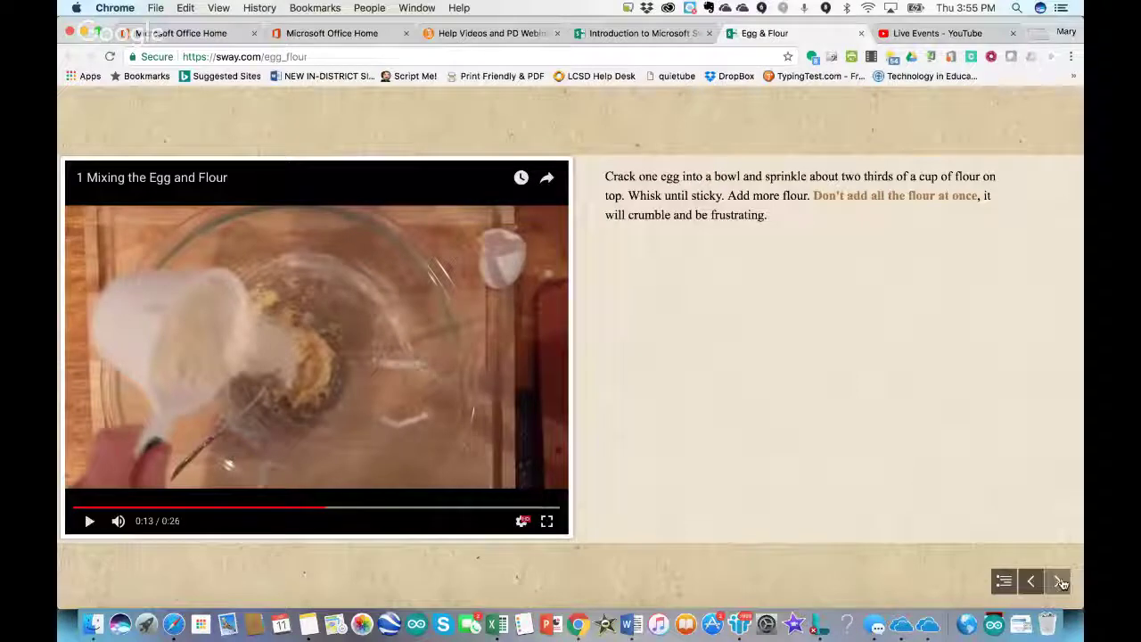
Step: Advance the pasta Sway to the "2. Rolling it Out" section, then close the Egg & Flour Sway
left_click(1060, 581)
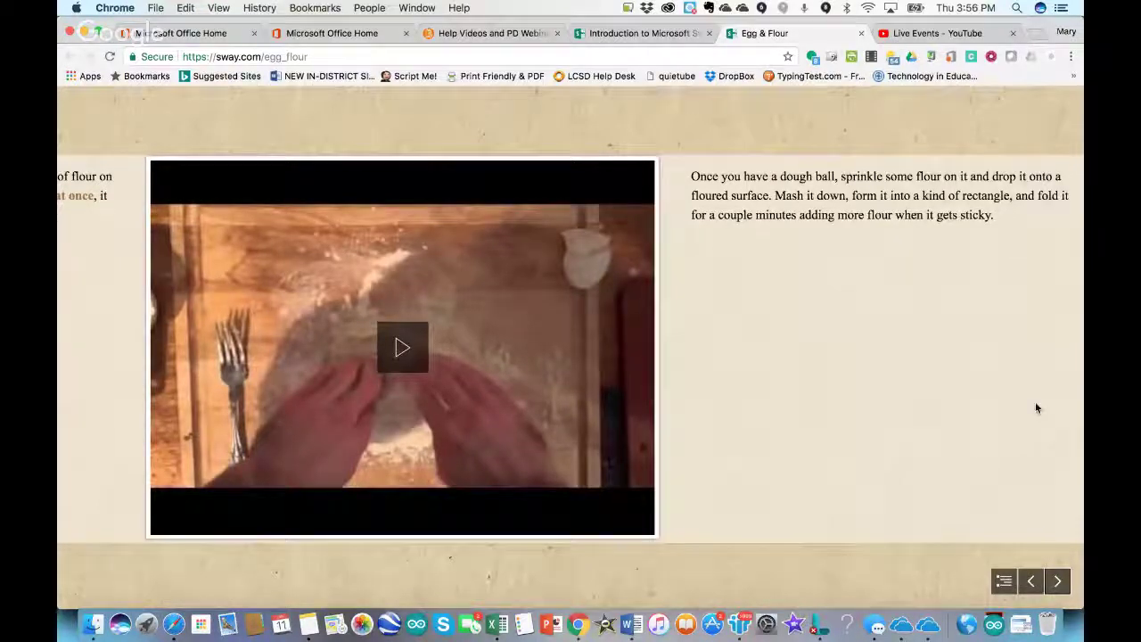
left_click(1057, 581)
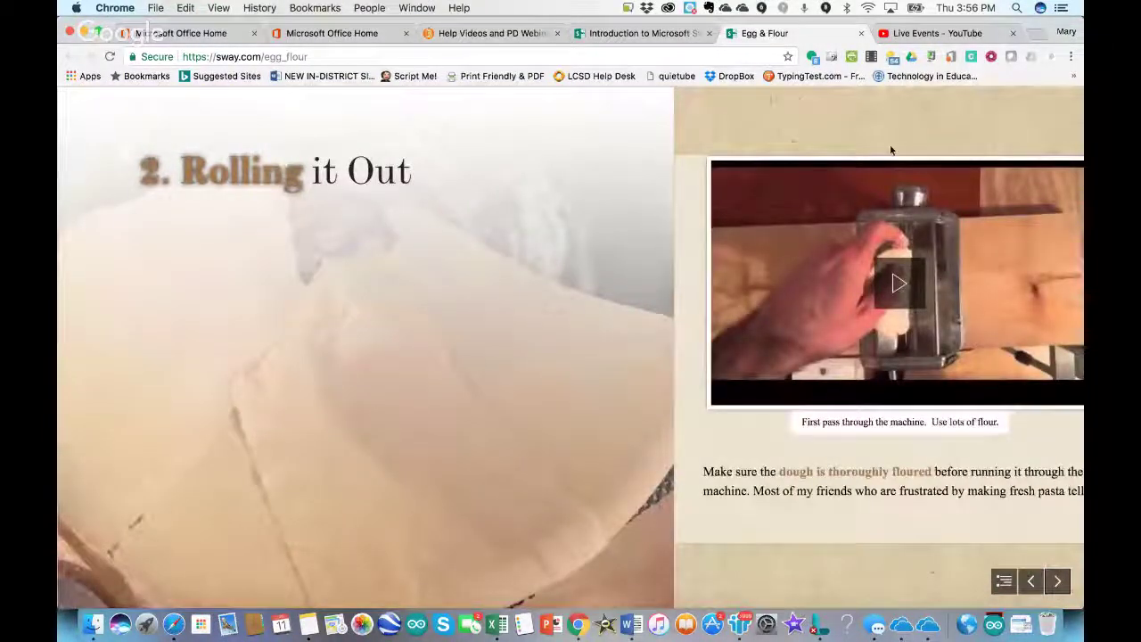
left_click(861, 33)
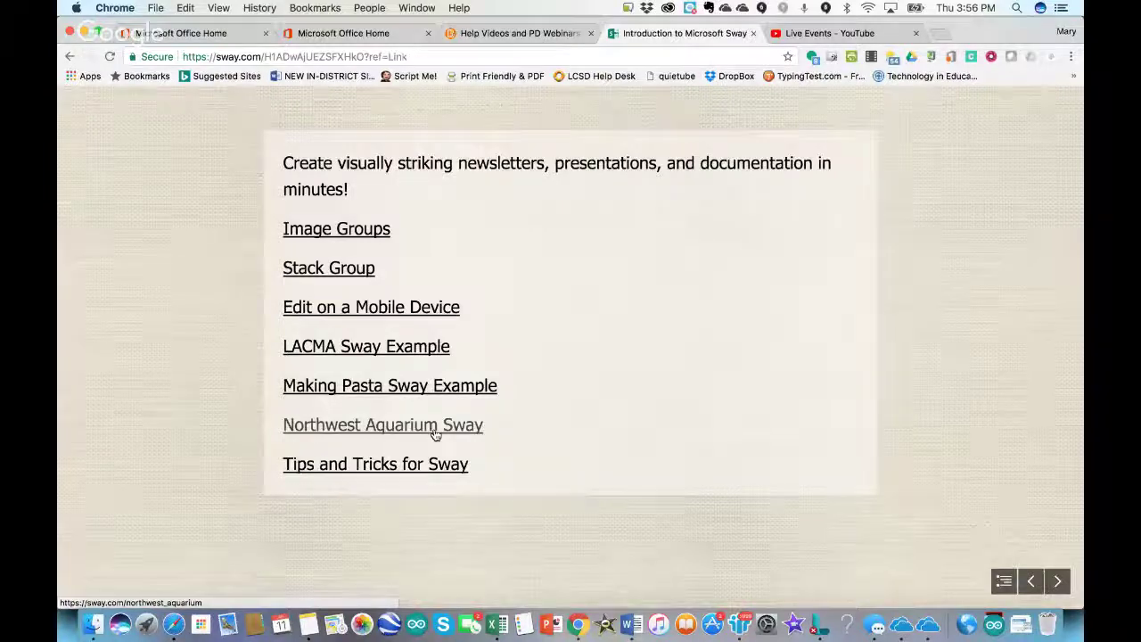
Step: Open the Northwest Aquarium Sway from the list of links and view its board letter and Animal Highlights section
left_click(435, 425)
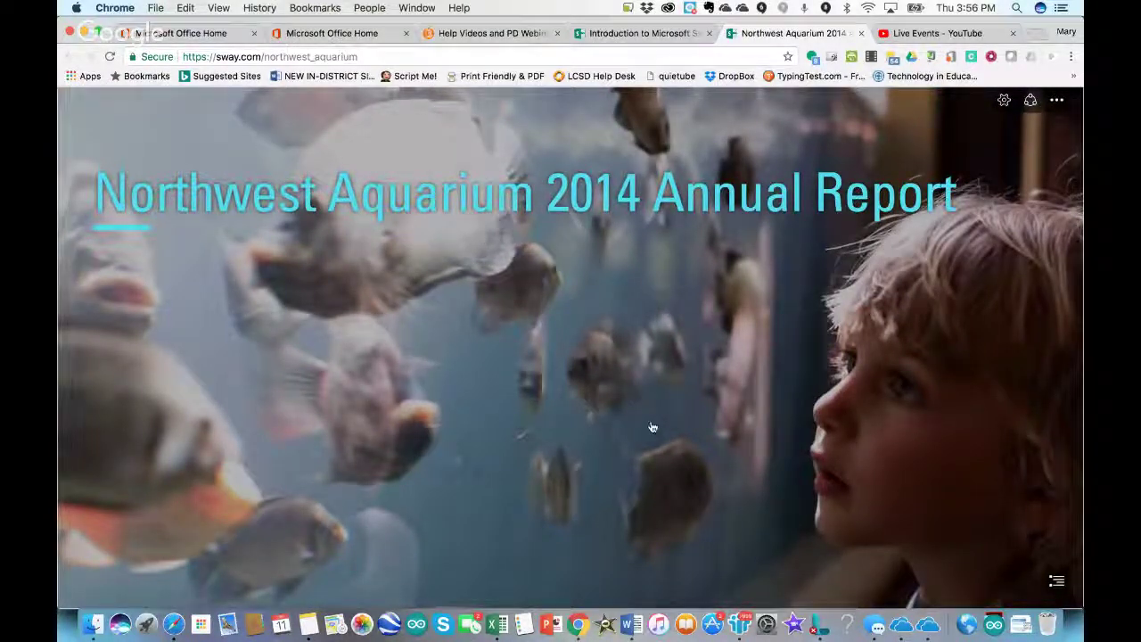
scroll(819, 493, "down", 5)
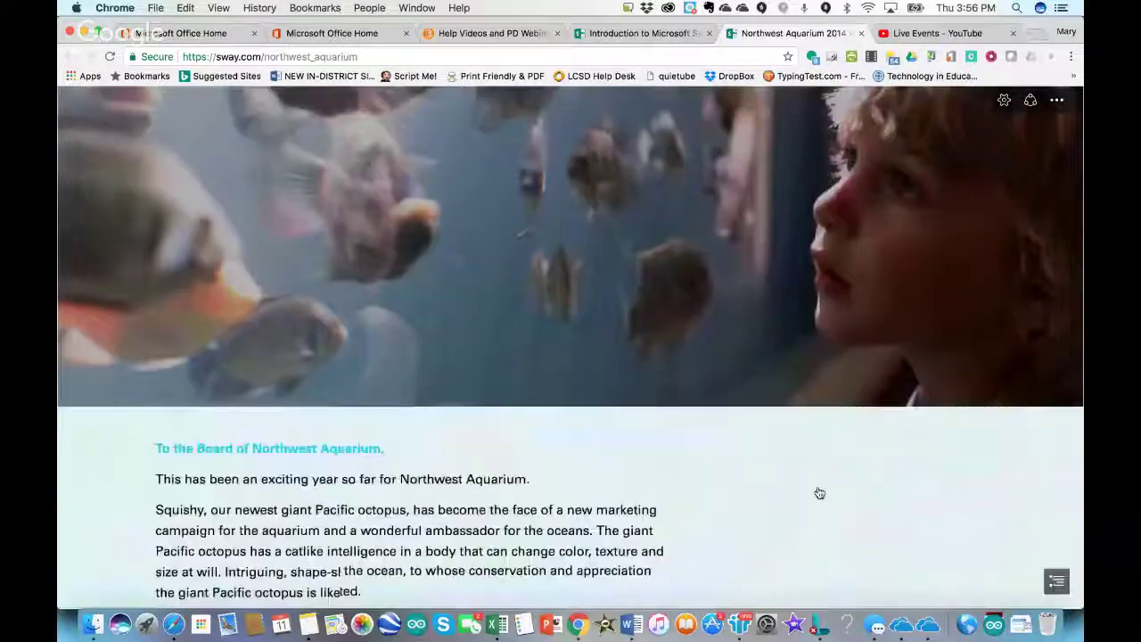
scroll(819, 493, "down", 3)
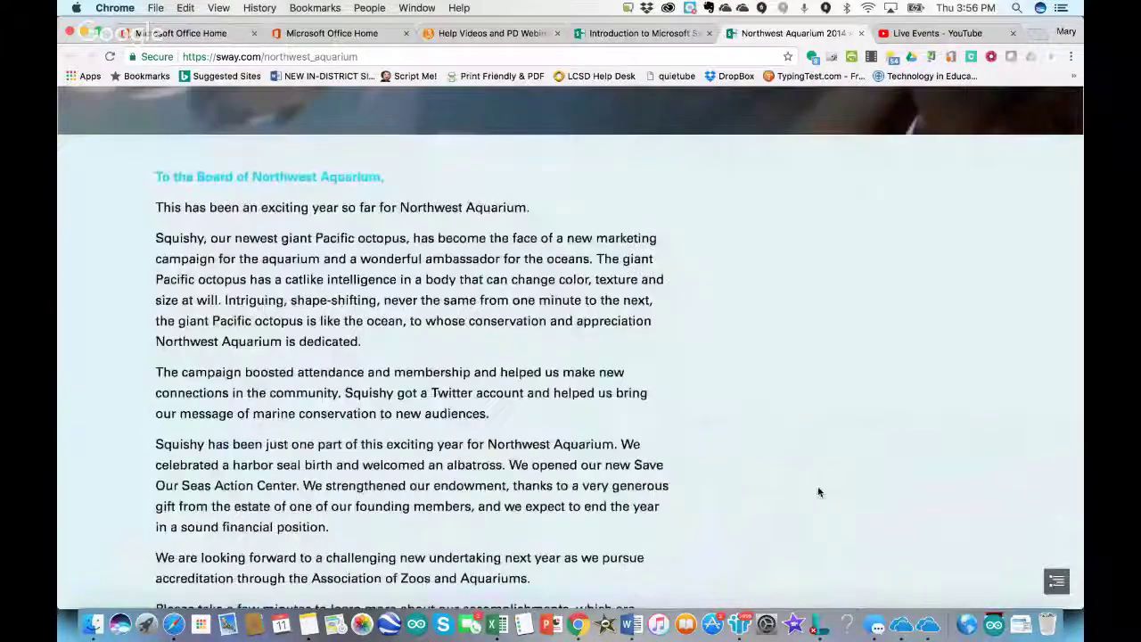
scroll(819, 493, "down", 5)
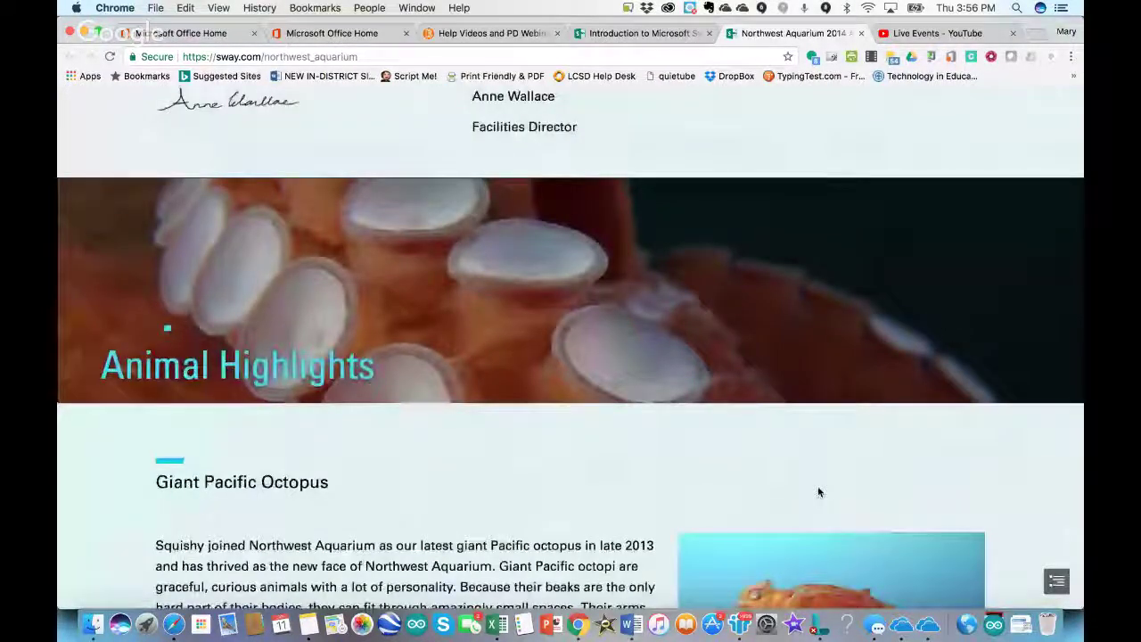
scroll(819, 493, "down", 2)
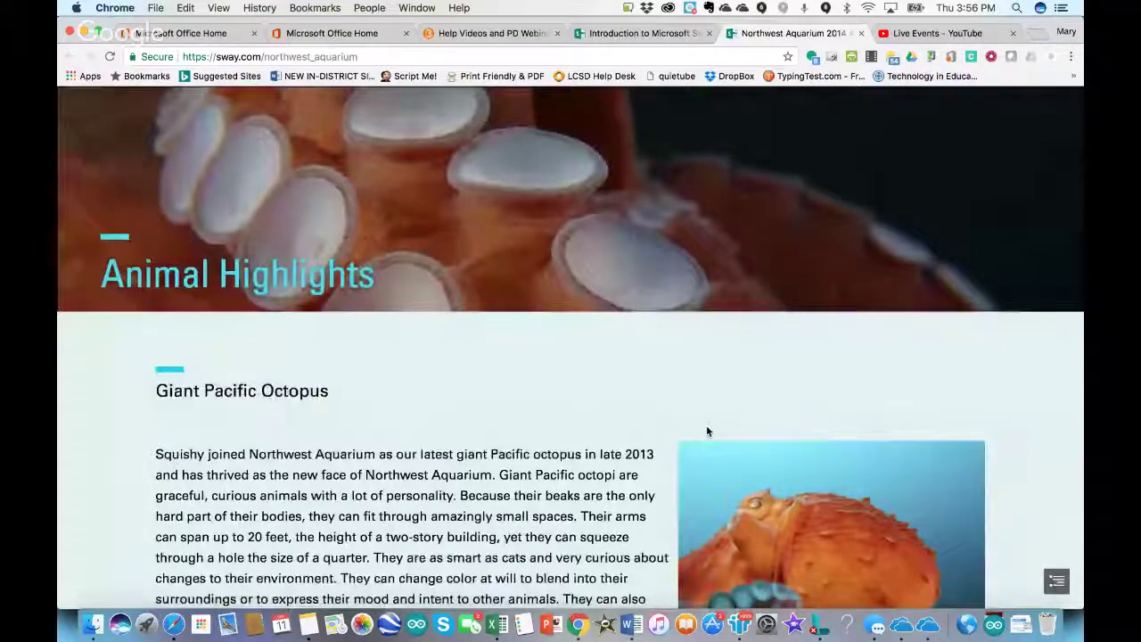
Step: Enlarge the Giant Pacific Octopus infographic in the aquarium report, then close the enlarged view
scroll(707, 431, "down", 5)
scroll(707, 431, "down", 5)
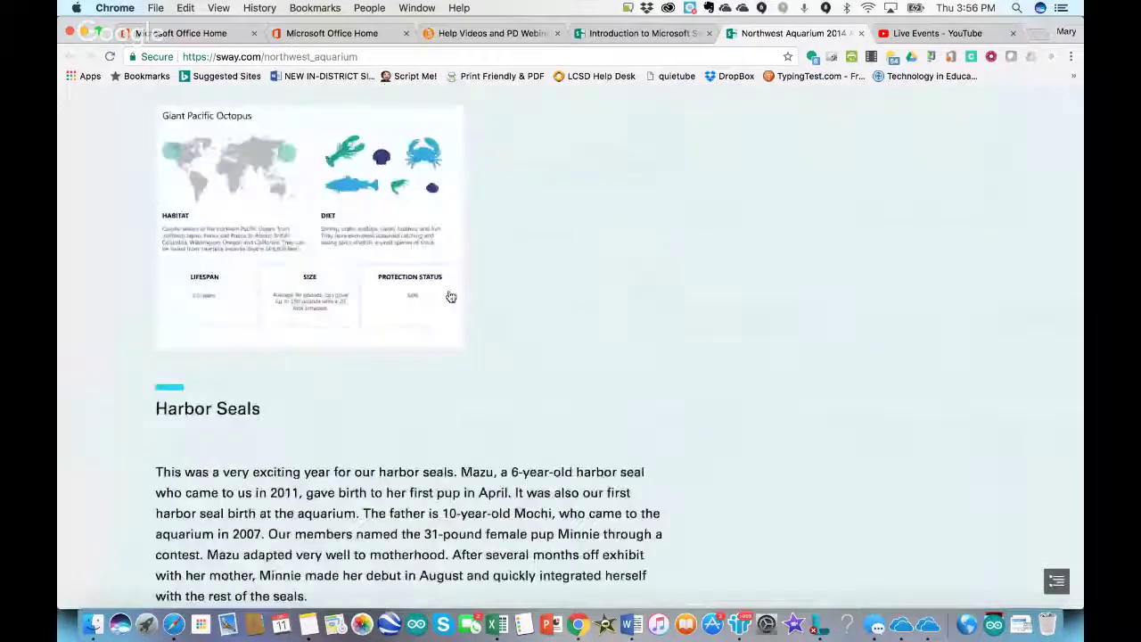
left_click(312, 260)
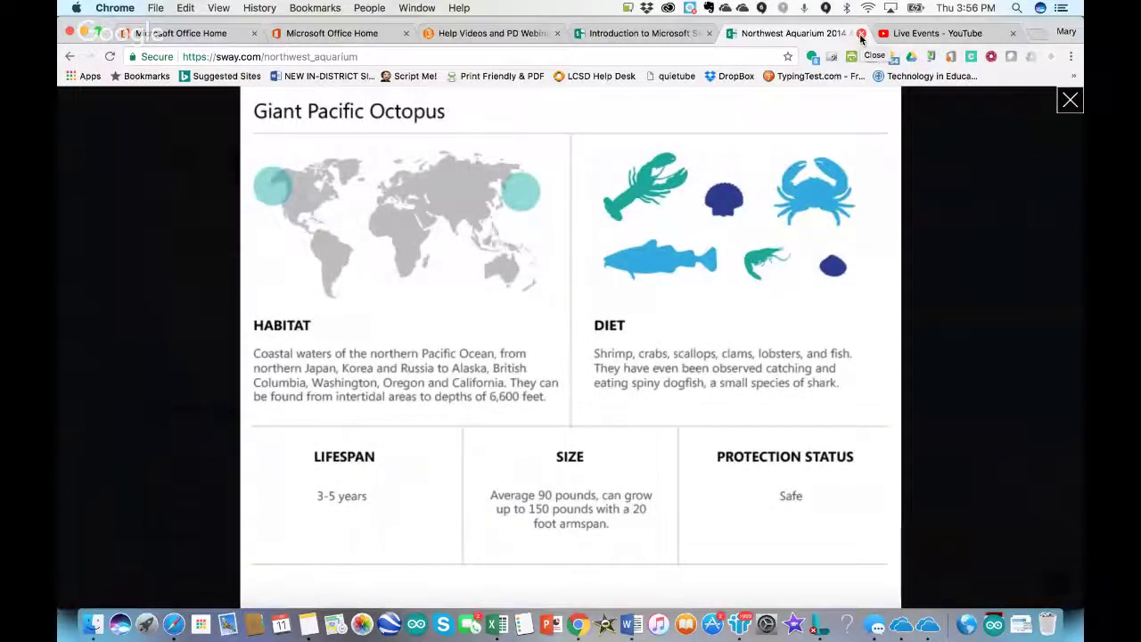
left_click(1070, 102)
Step: Find the stacked photo group below the animal sections of the aquarium report and flip through several of its photos
scroll(789, 379, "down", 5)
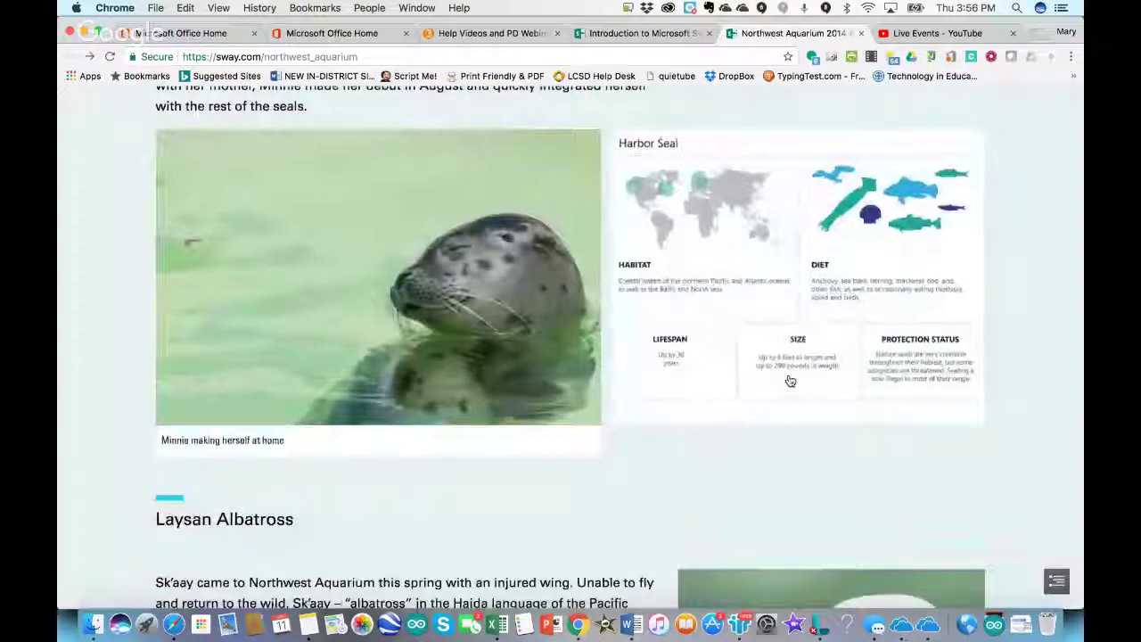
scroll(790, 381, "down", 5)
scroll(790, 380, "down", 4)
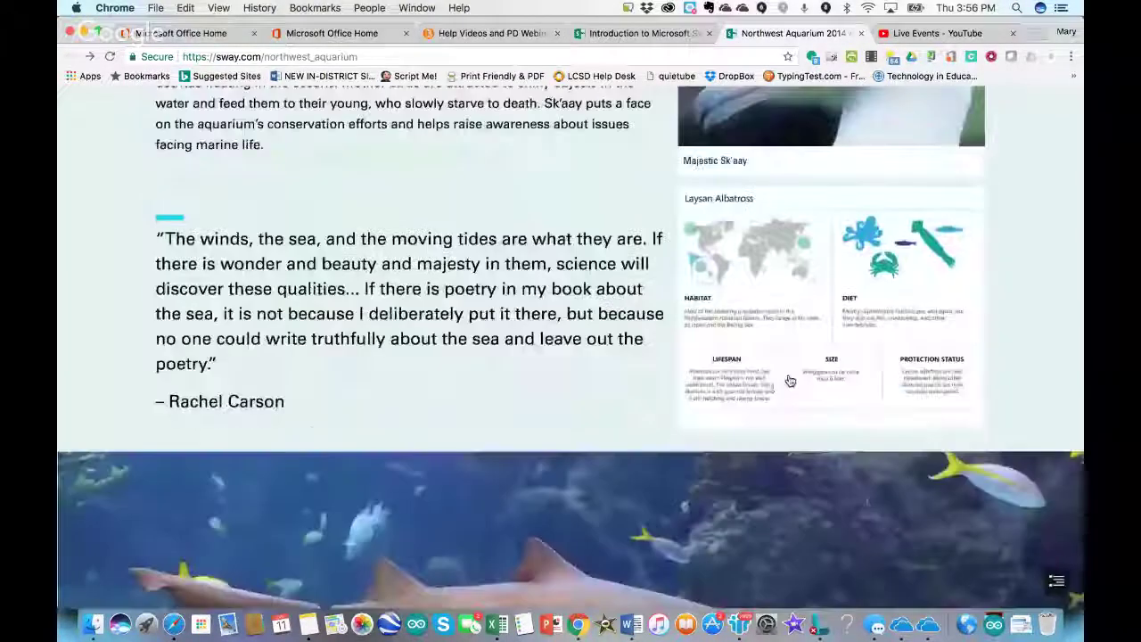
scroll(789, 381, "down", 5)
scroll(789, 381, "down", 8)
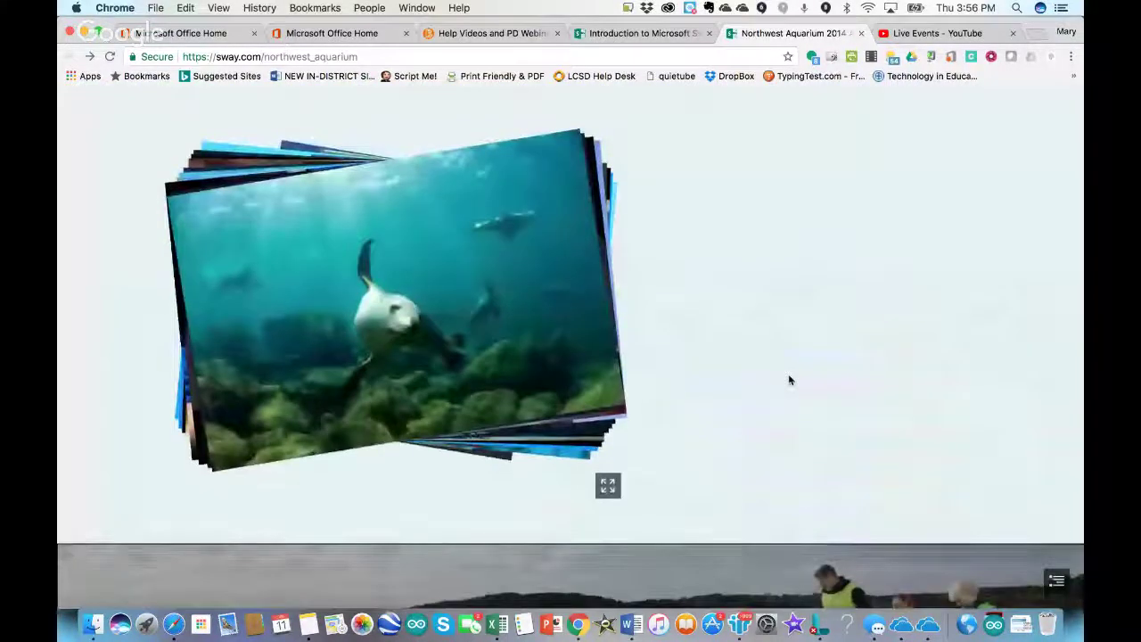
left_click(398, 248)
left_click(397, 248)
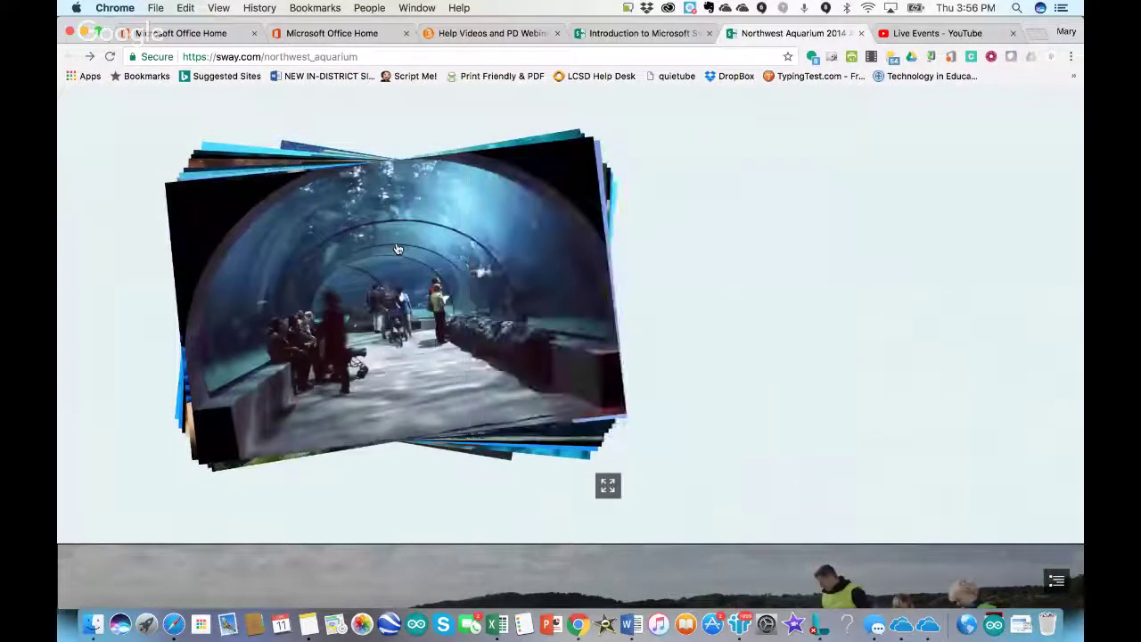
left_click(397, 249)
left_click(395, 250)
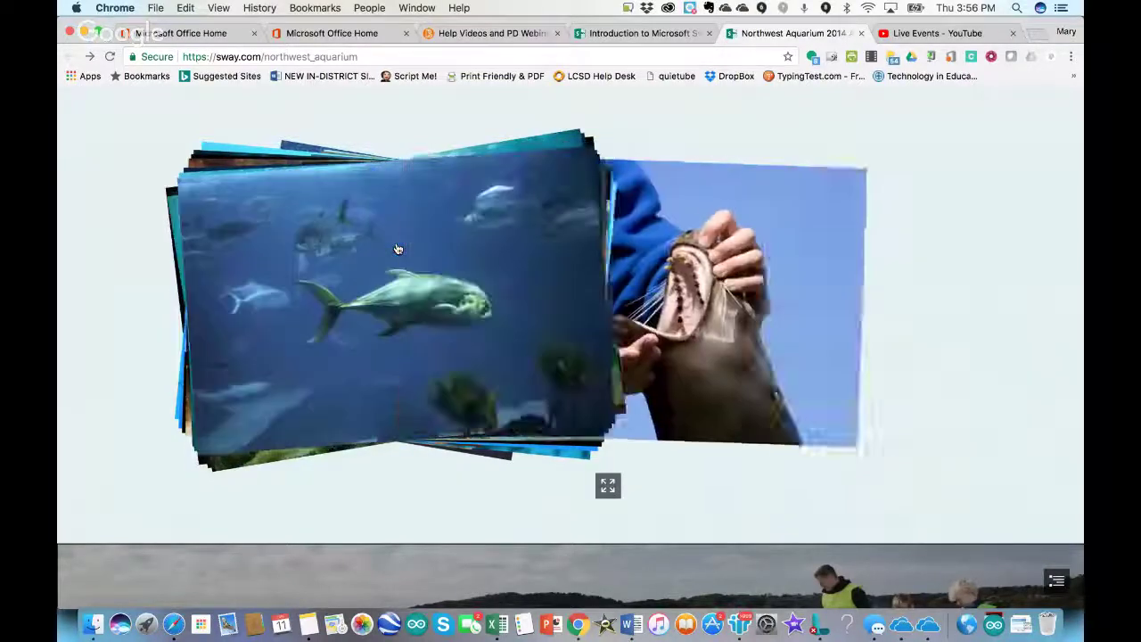
left_click(419, 291)
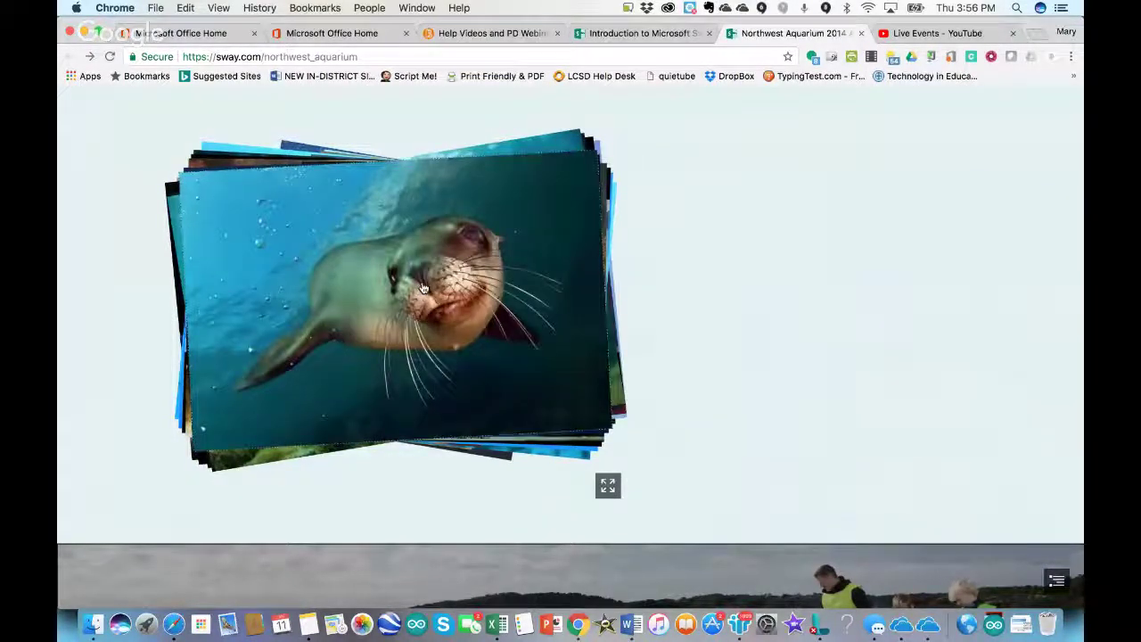
Step: Examine the rest of the aquarium report, from Environmental Stewardship through Education and Outreach to the closing image credits
scroll(948, 346, "down", 5)
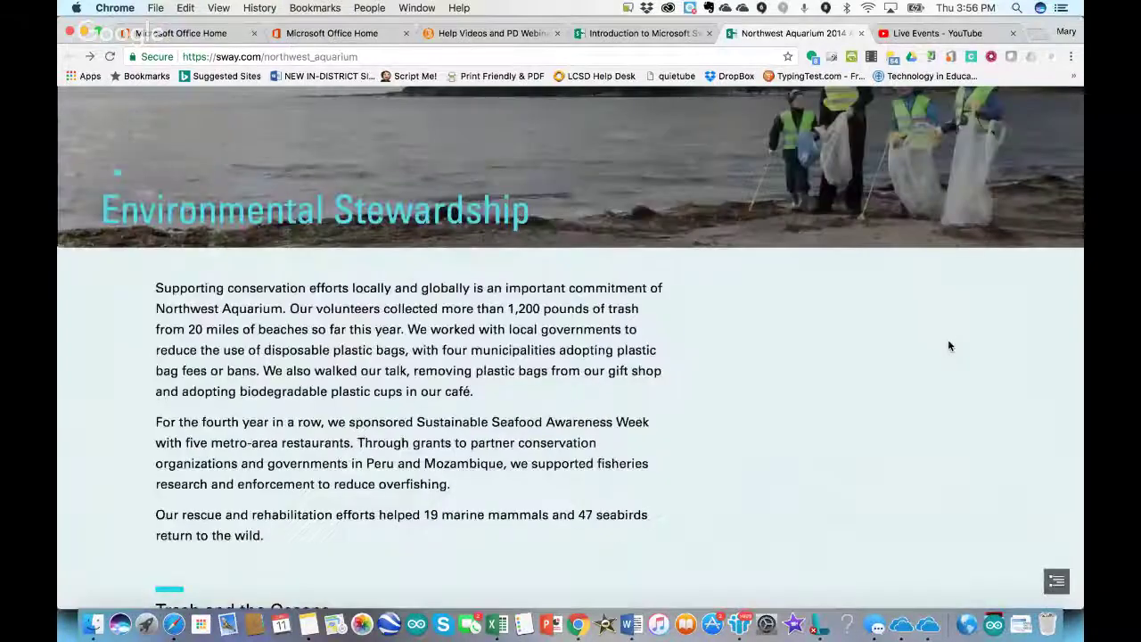
scroll(948, 346, "down", 5)
scroll(948, 345, "down", 5)
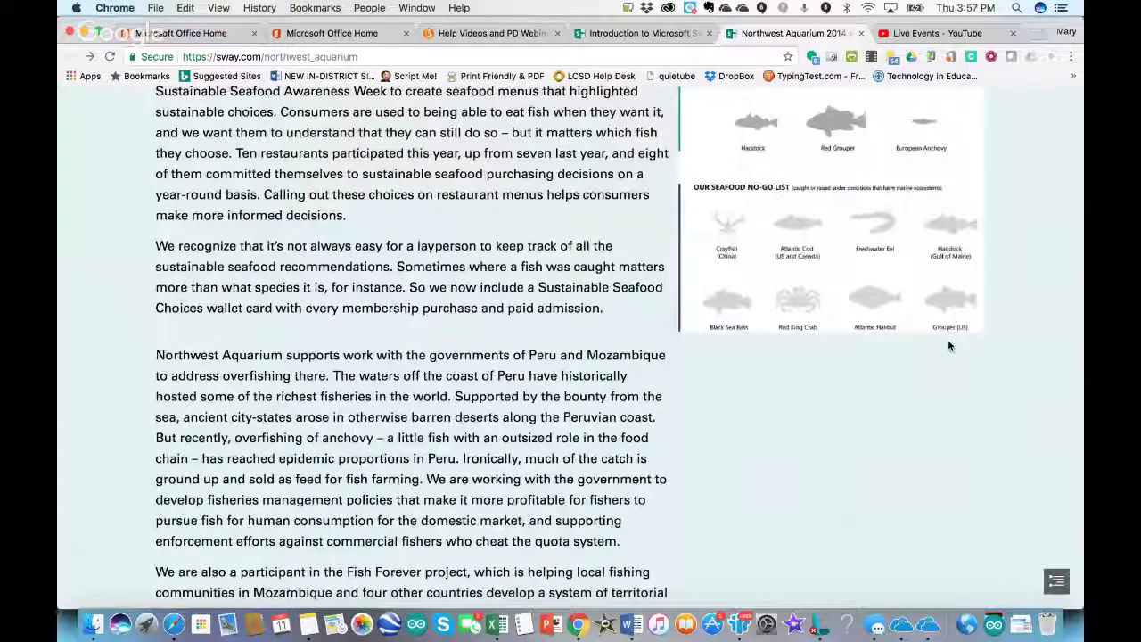
scroll(949, 346, "down", 15)
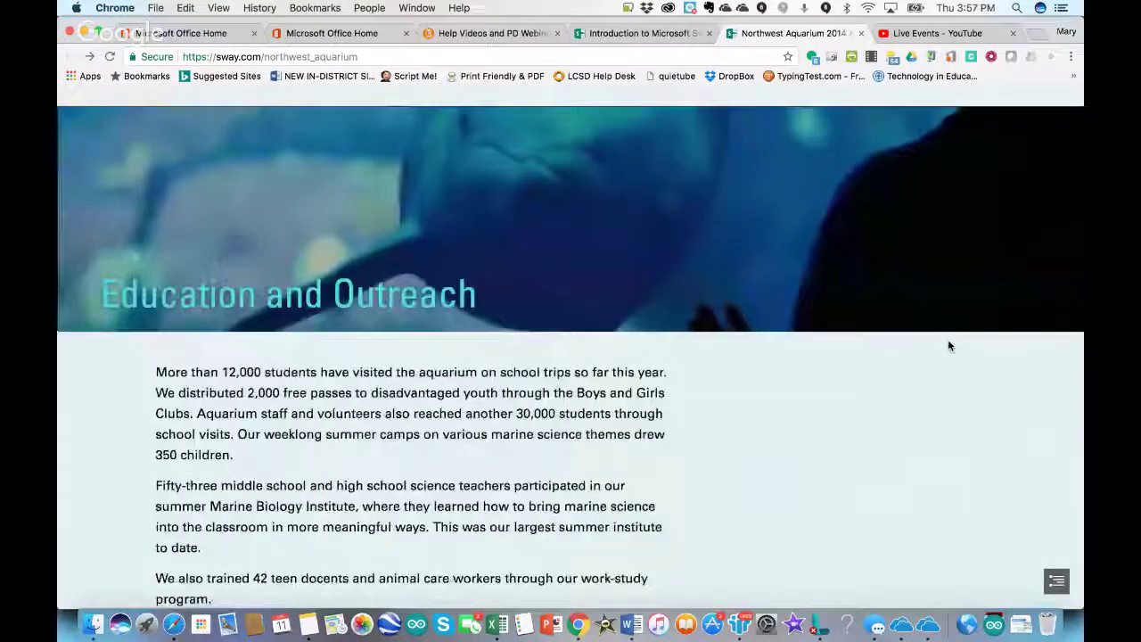
scroll(948, 346, "down", 15)
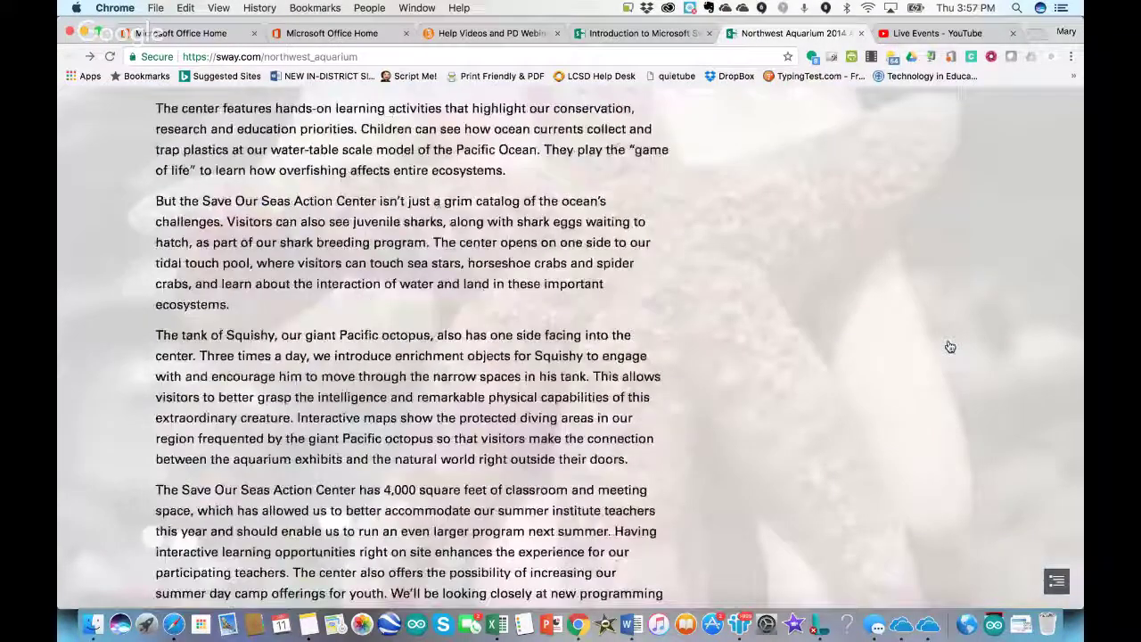
scroll(950, 347, "down", 15)
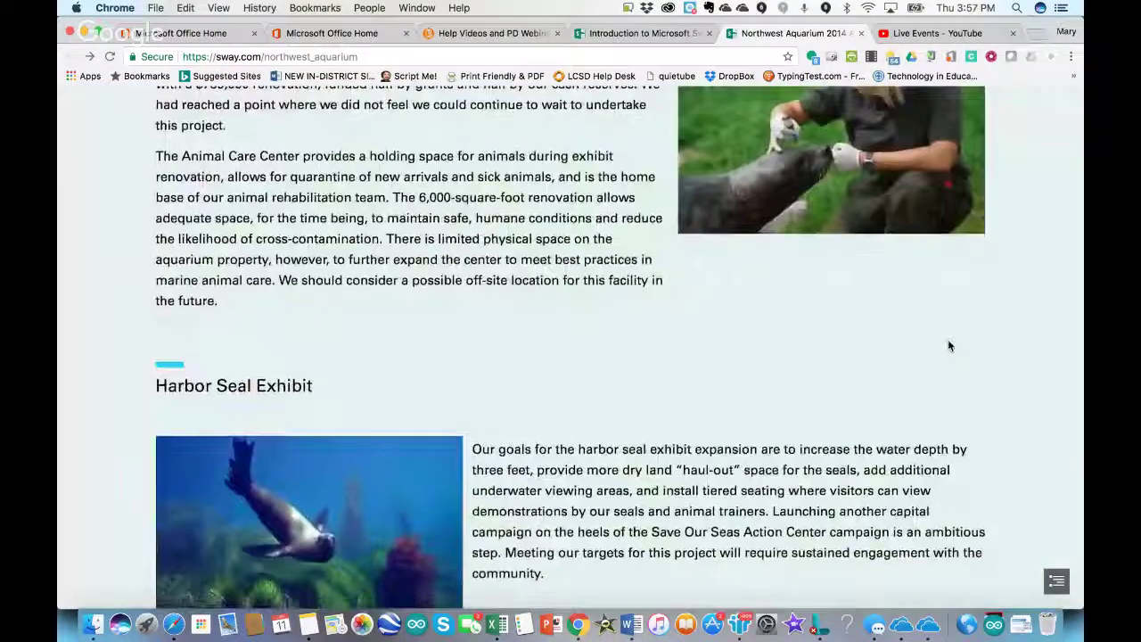
scroll(950, 346, "down", 5)
scroll(948, 346, "down", 15)
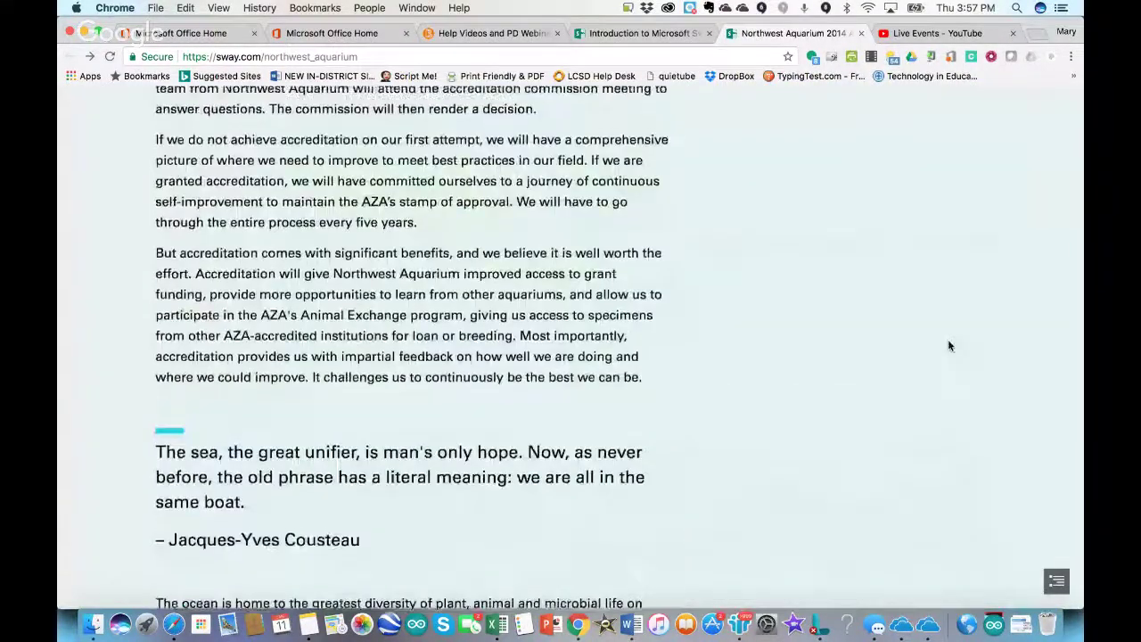
scroll(948, 346, "down", 10)
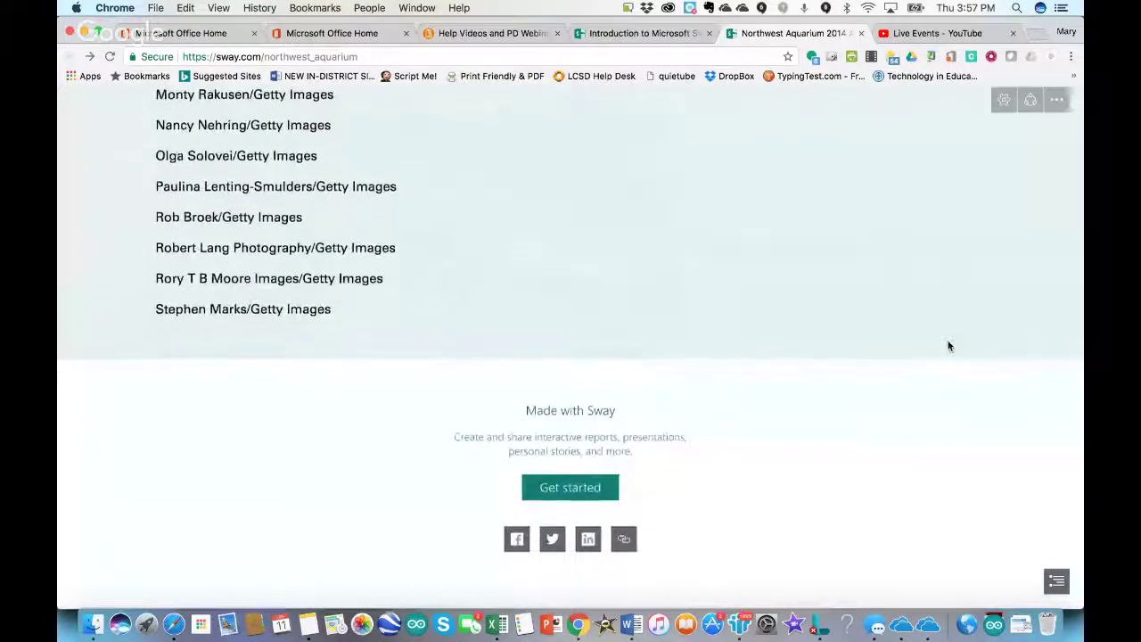
Step: Return to the title of the Northwest Aquarium 2014 Annual Report and close that Sway
scroll(948, 346, "up", 20)
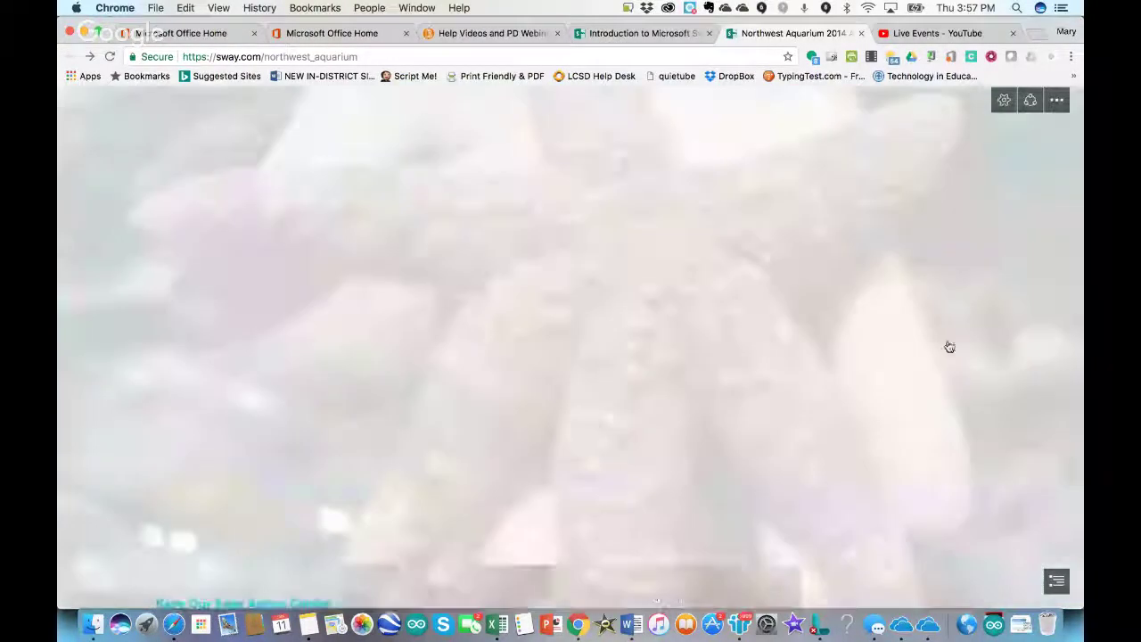
scroll(948, 346, "up", 20)
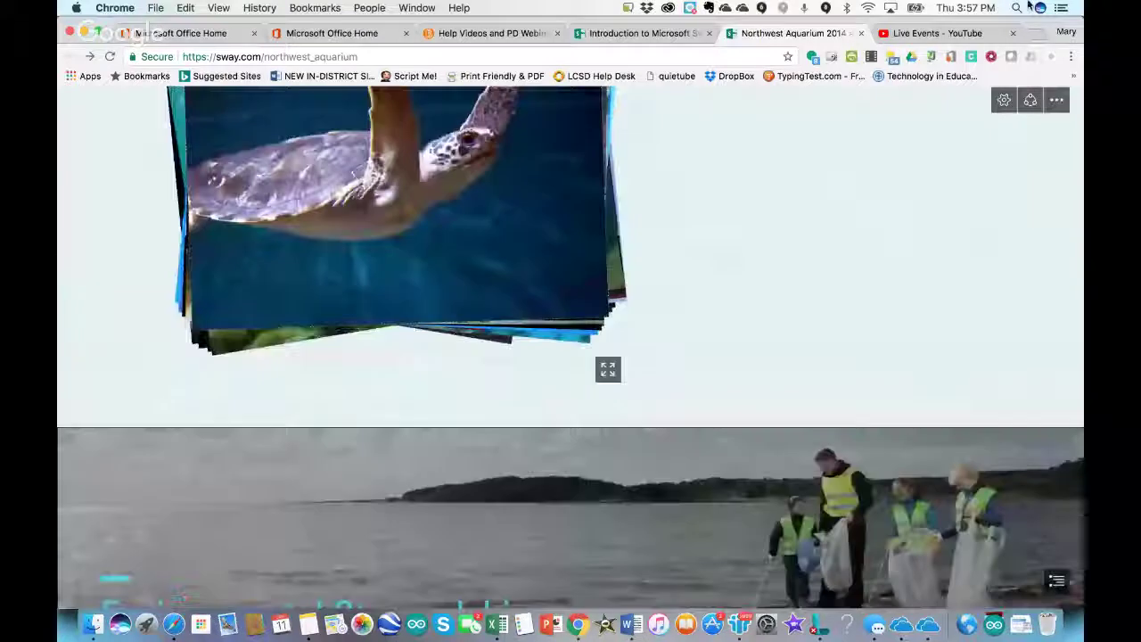
scroll(889, 184, "up", 15)
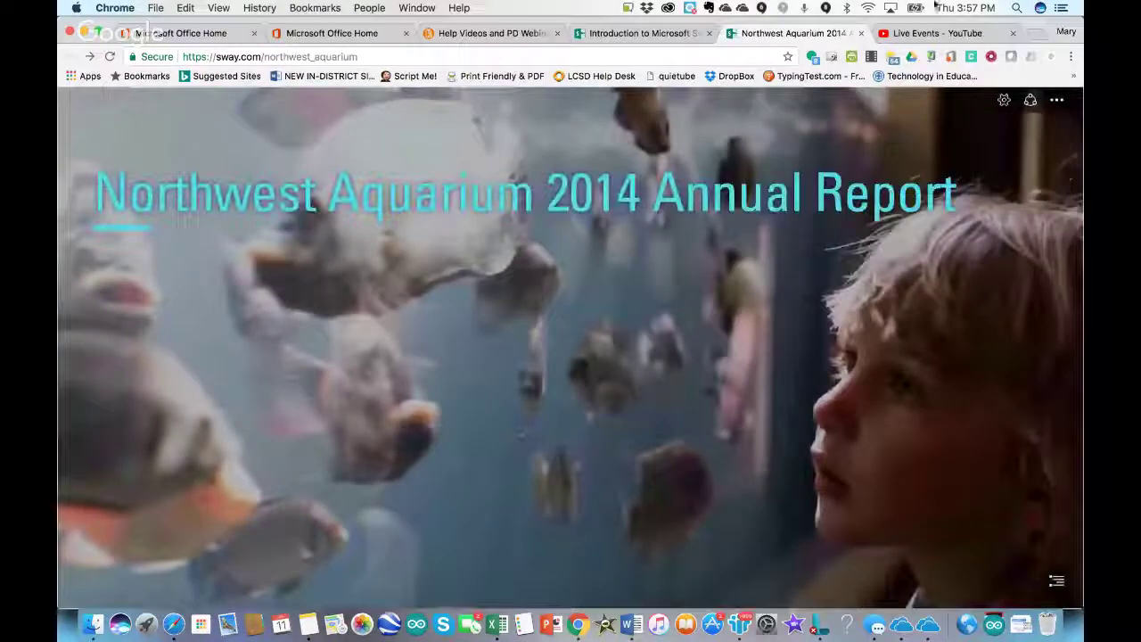
left_click(860, 33)
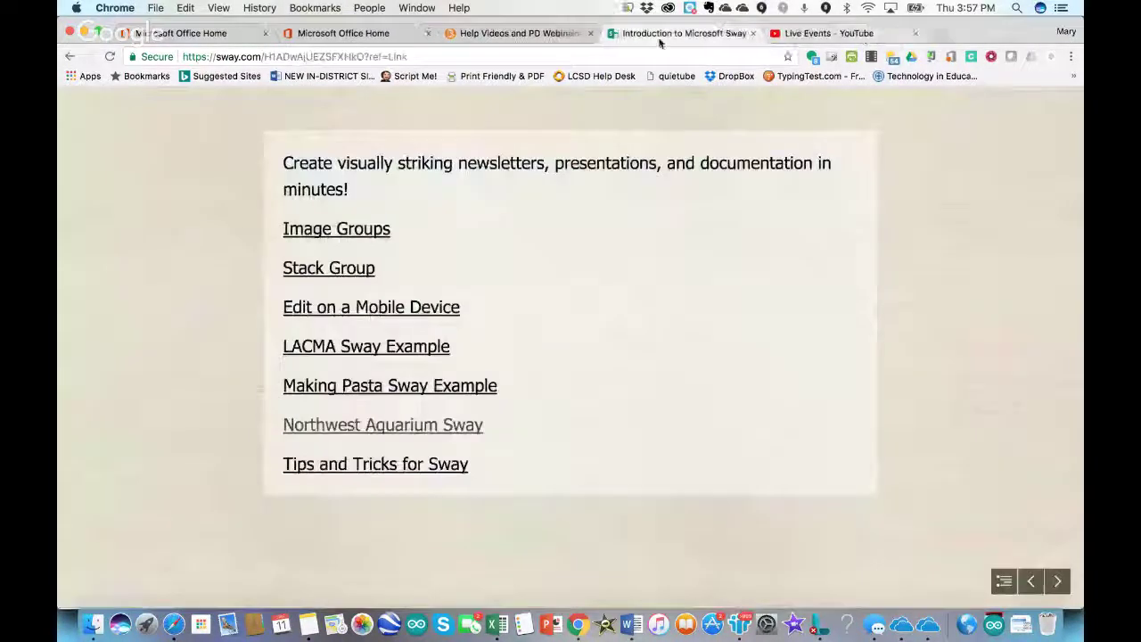
Step: Open the Tips and Tricks for Sway example from the list of links and play it from its title
left_click(397, 466)
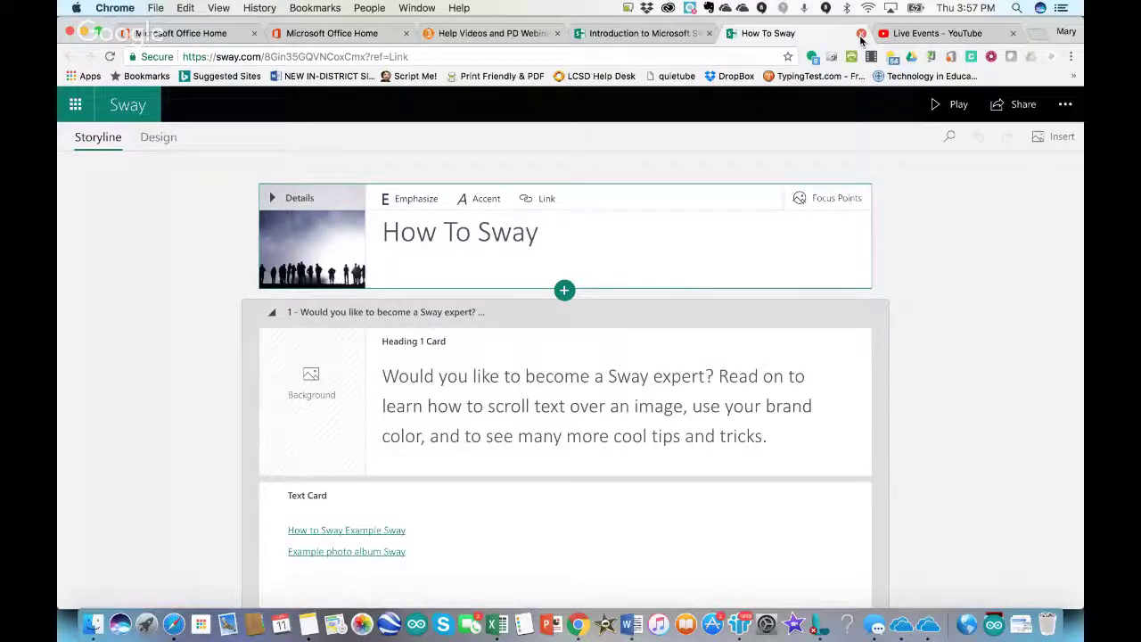
left_click(947, 106)
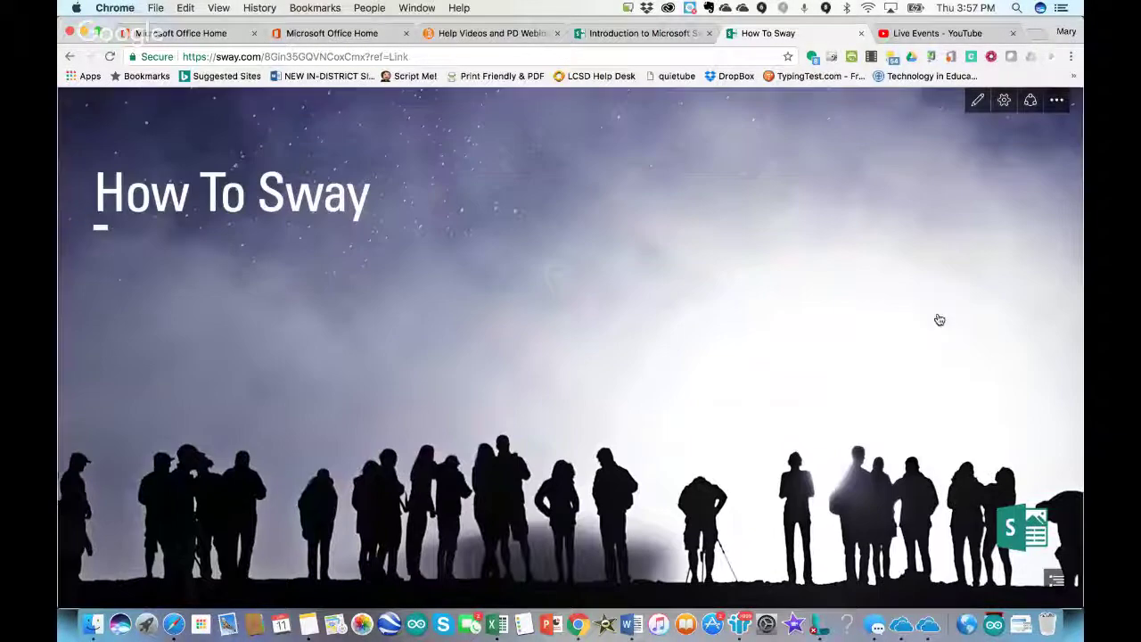
scroll(972, 335, "down", 15)
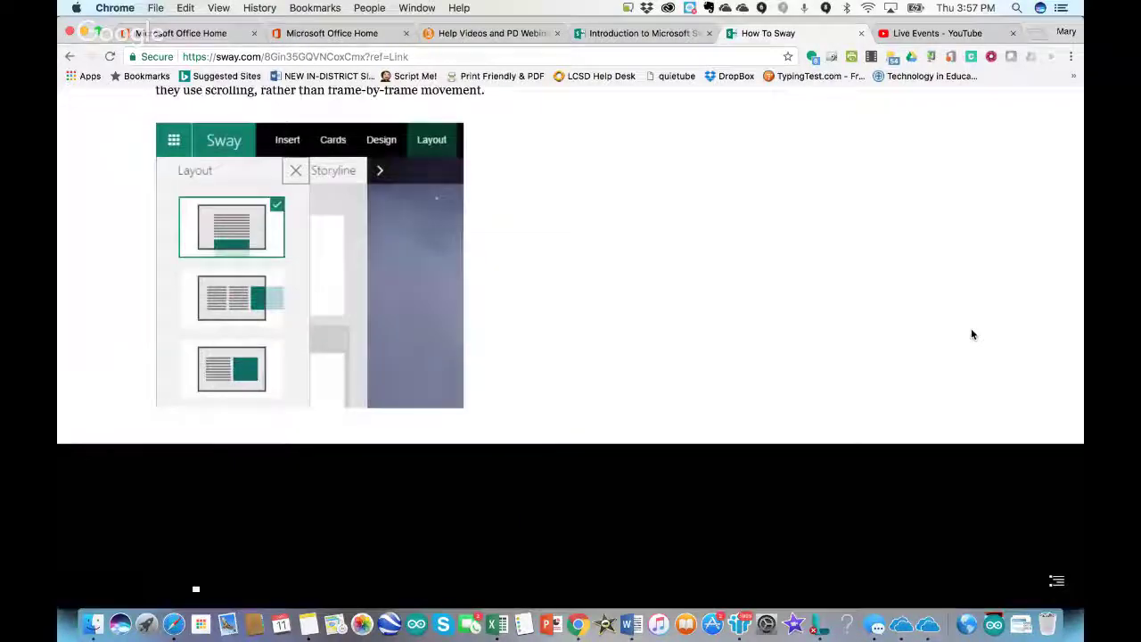
key("Home")
Step: Read through the How To Sway sections on layouts, switching styles and image caption treatment, then return to its title and close it
scroll(973, 336, "down", 15)
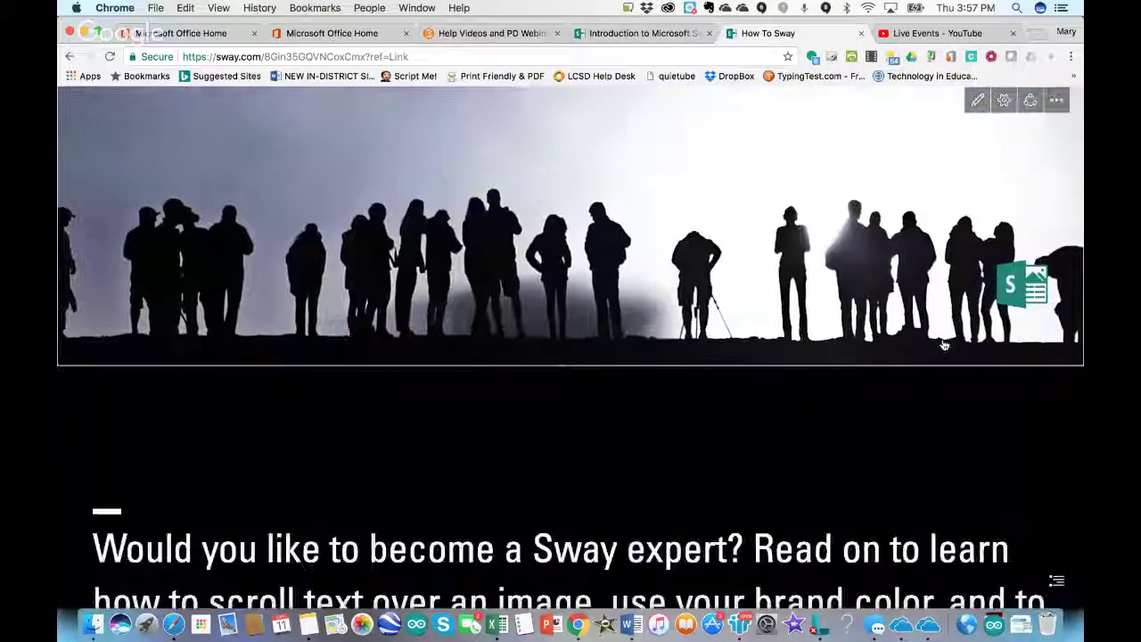
scroll(943, 344, "down", 5)
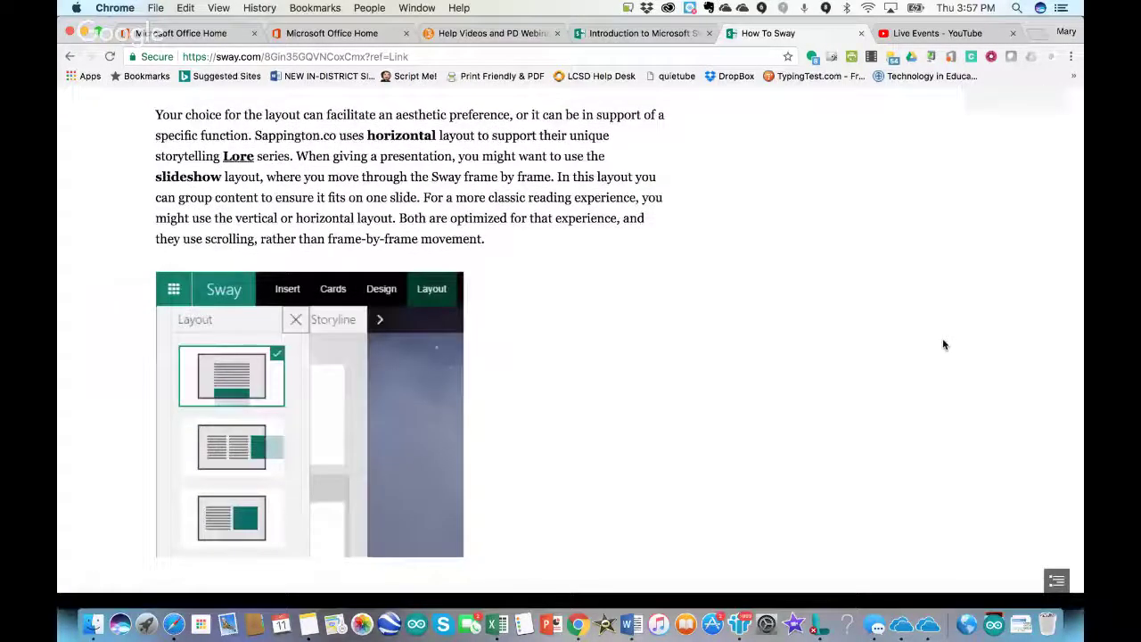
scroll(944, 344, "down", 5)
scroll(944, 344, "down", 5)
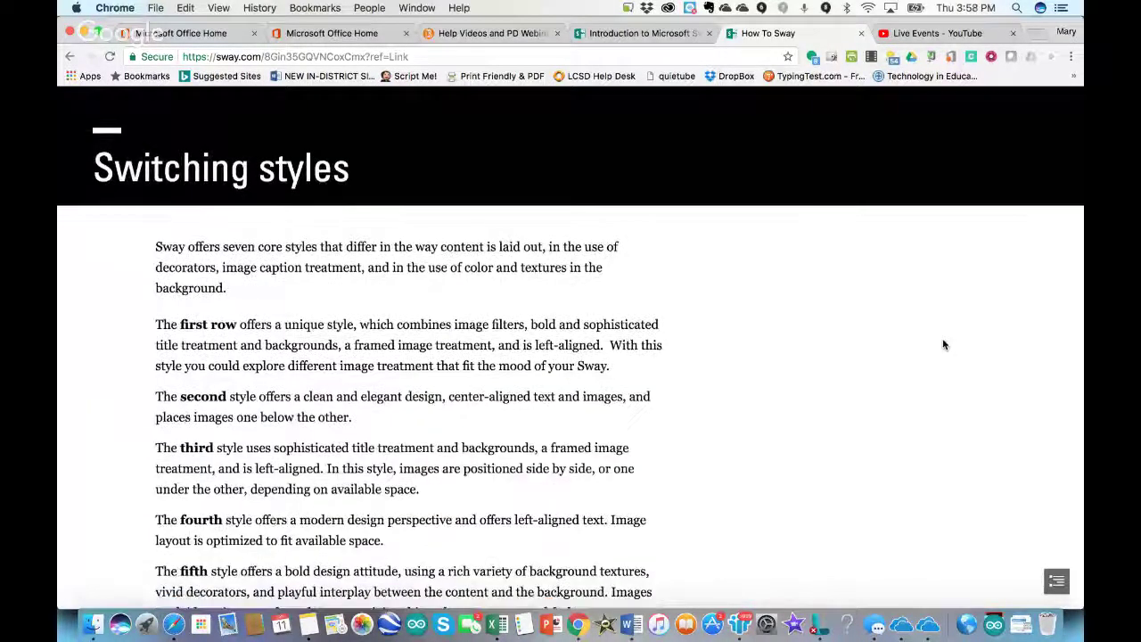
scroll(944, 344, "down", 5)
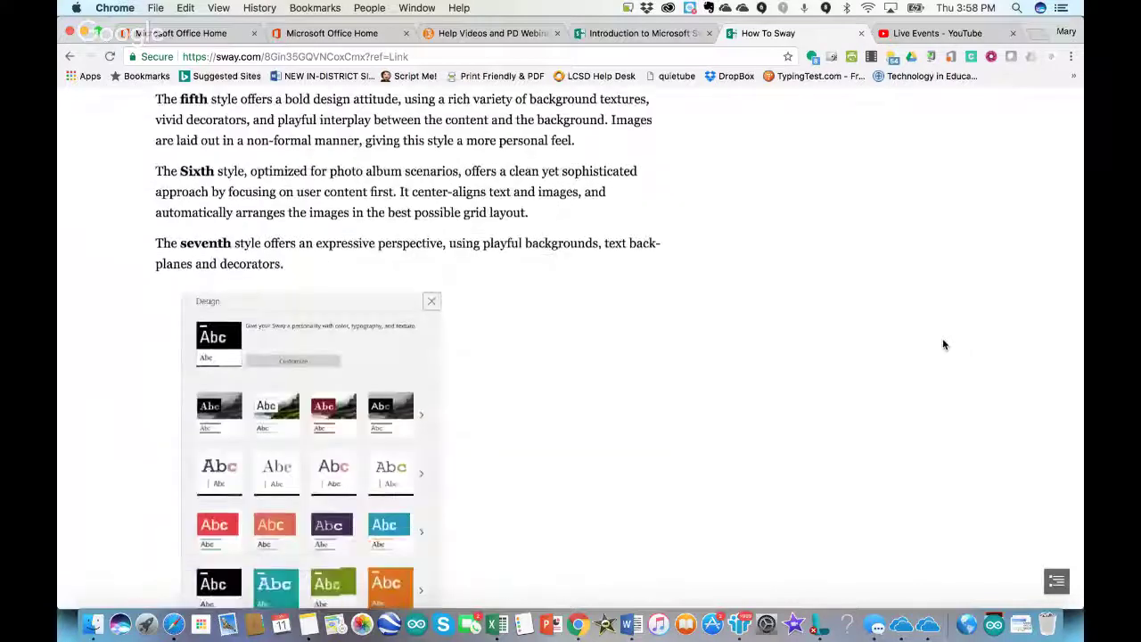
scroll(944, 344, "down", 3)
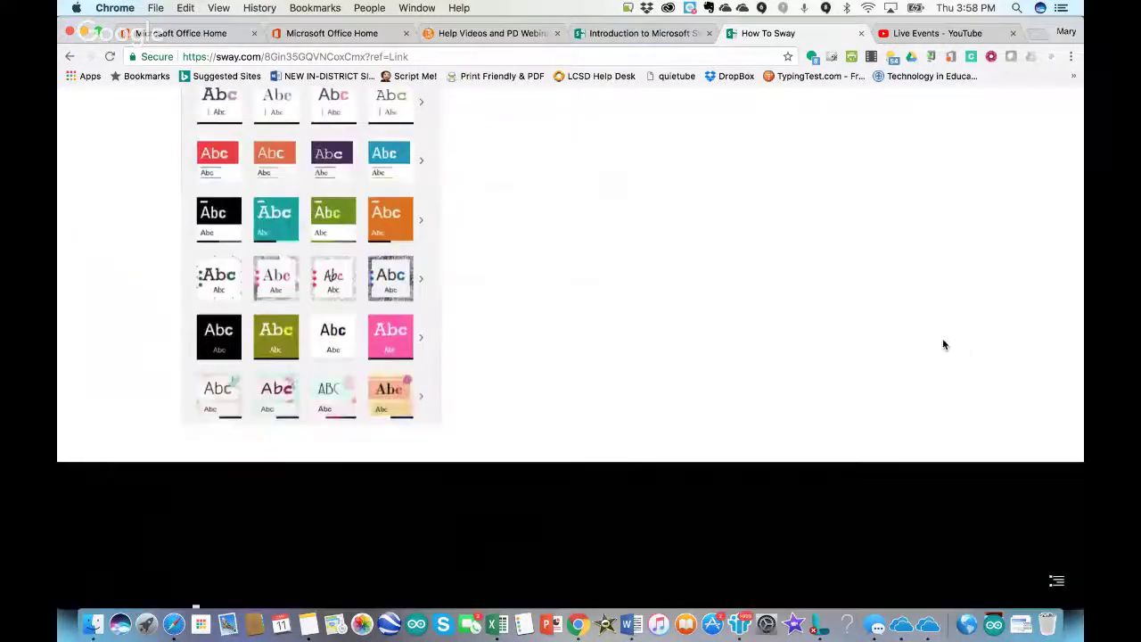
scroll(944, 344, "down", 10)
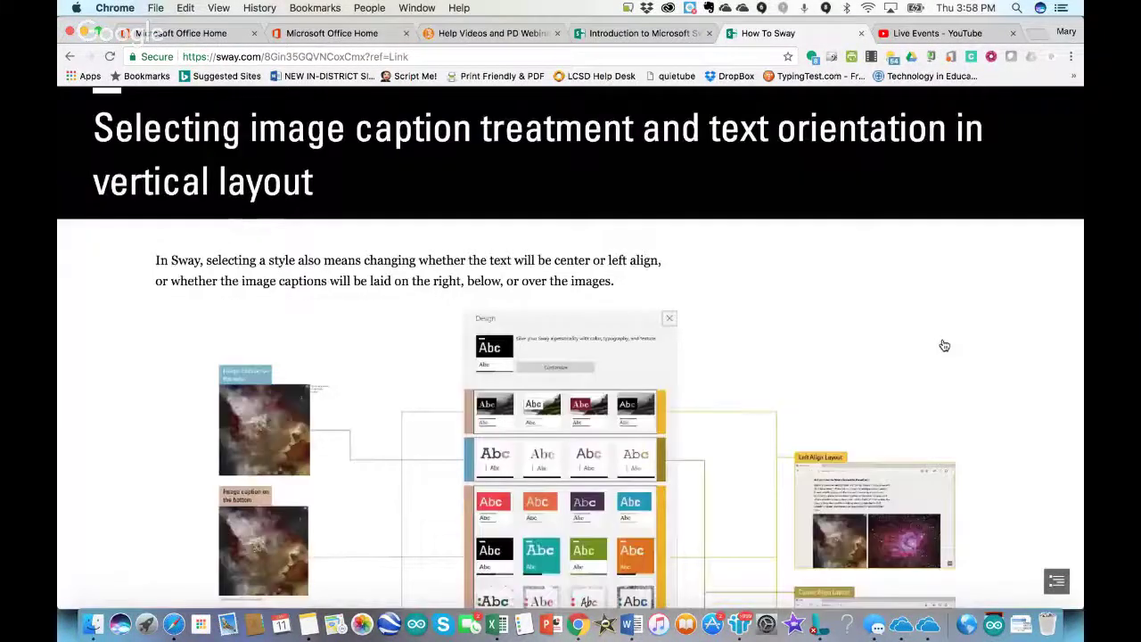
scroll(943, 345, "up", 20)
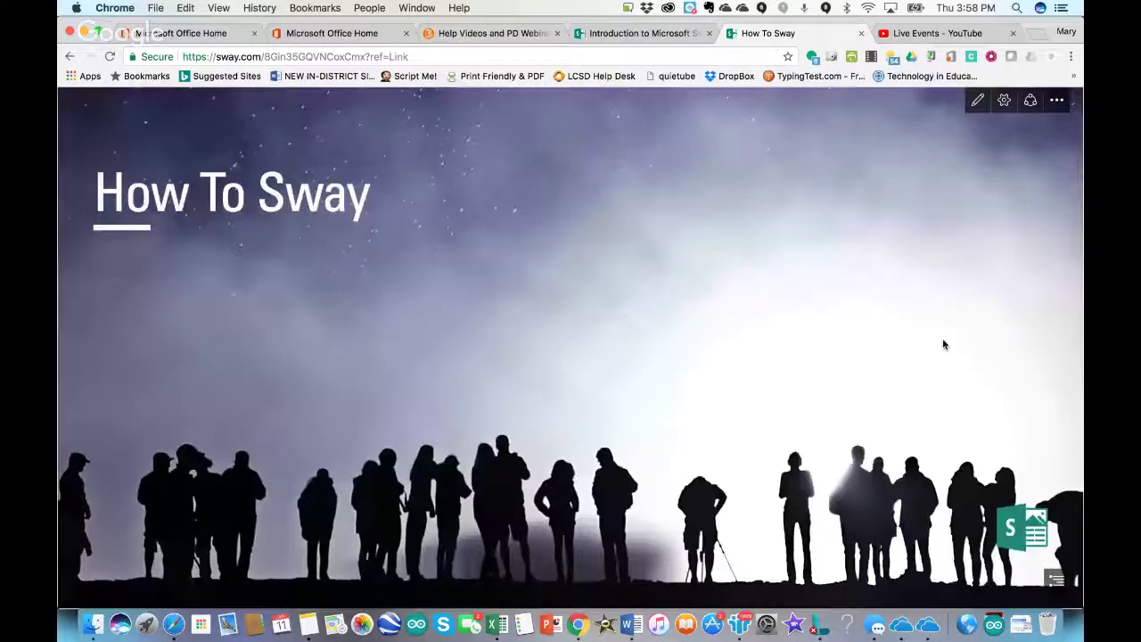
left_click(862, 34)
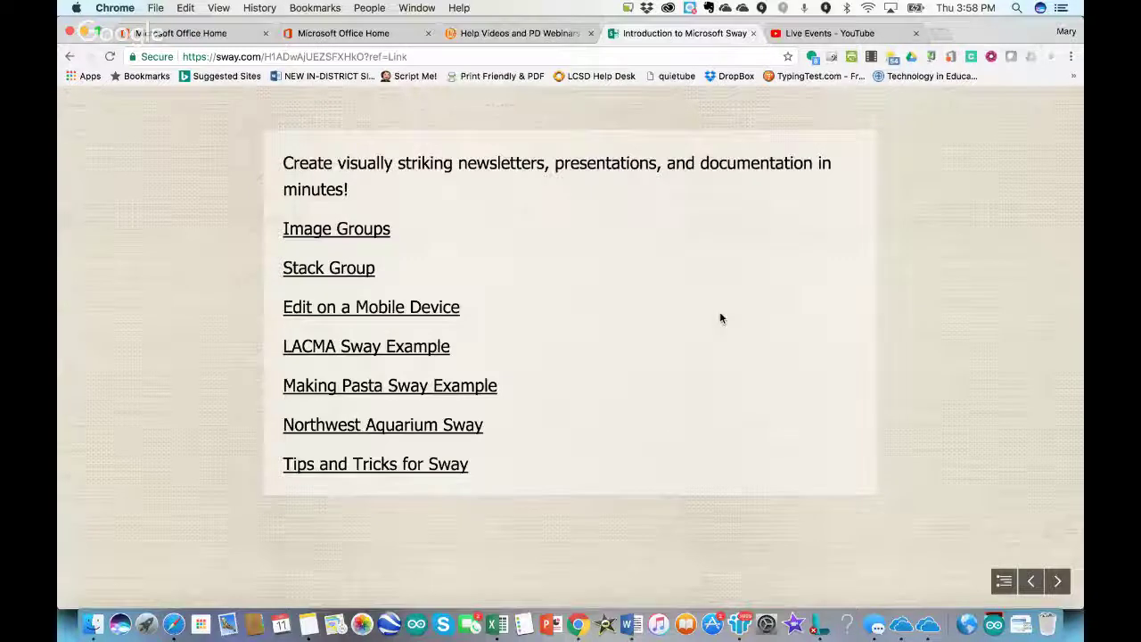
Step: Advance the presentation to the Questions about Sway board, add a blank post to it and delete that post
left_click(1053, 582)
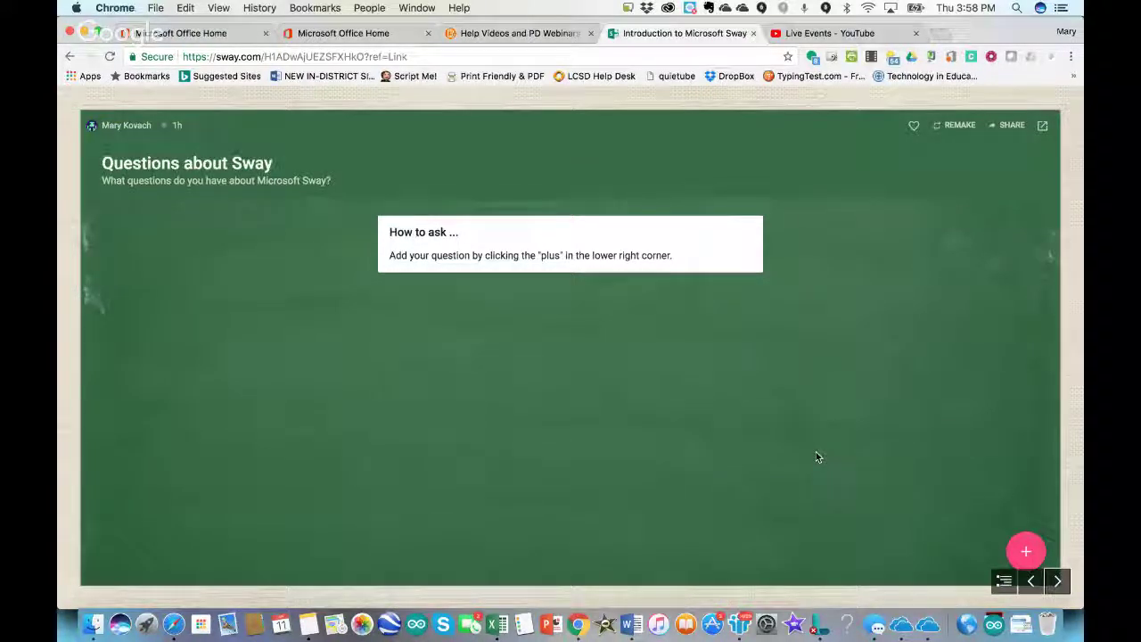
left_click(1026, 551)
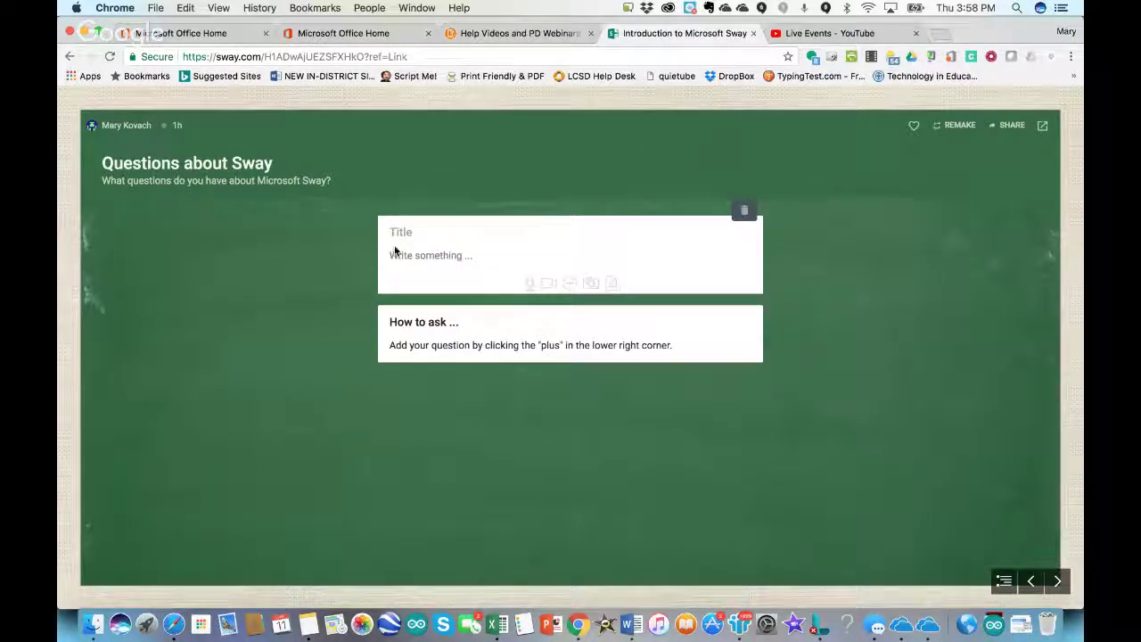
left_click(739, 209)
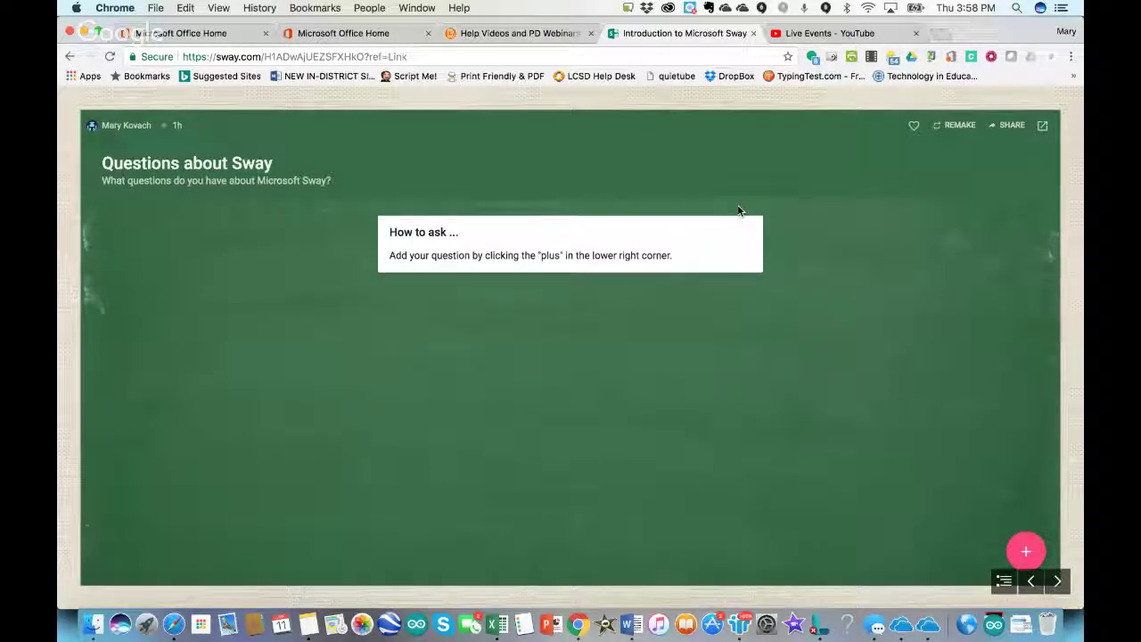
Step: Switch to the webinar course site and open the Introduction to Microsoft Sway module to review its video, real-time questions and secret code items
left_click(501, 34)
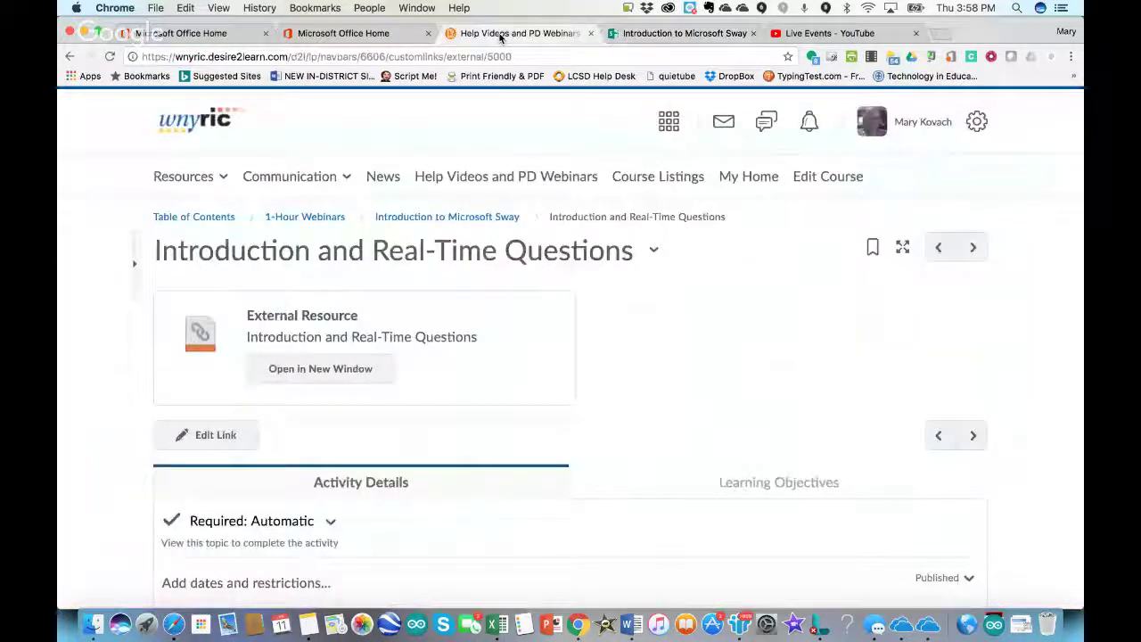
left_click(440, 219)
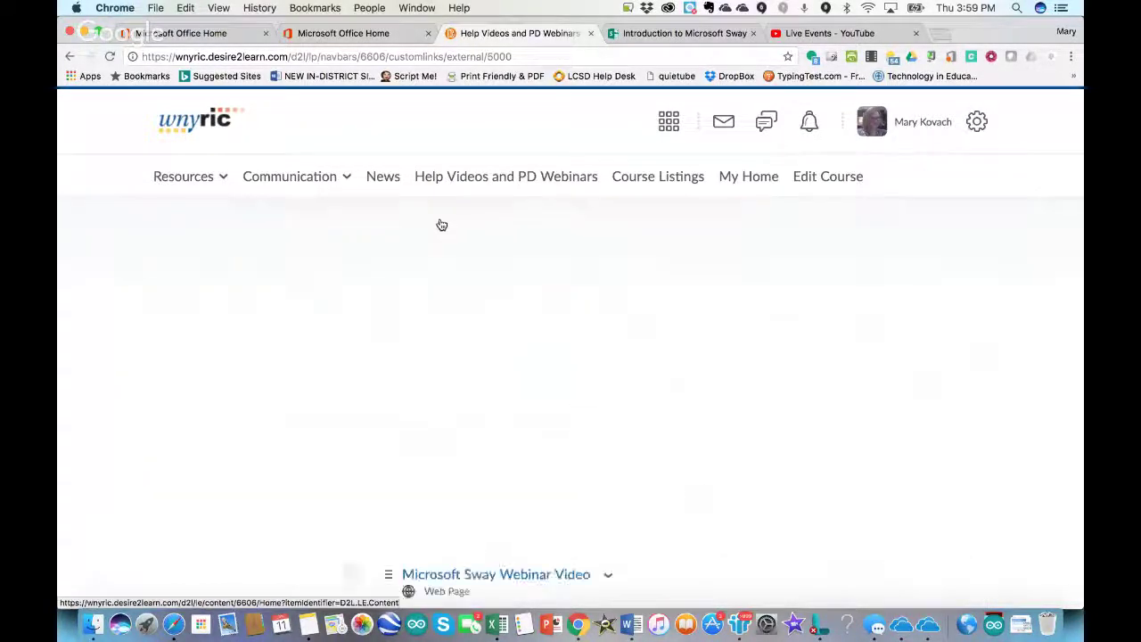
scroll(825, 477, "down", 4)
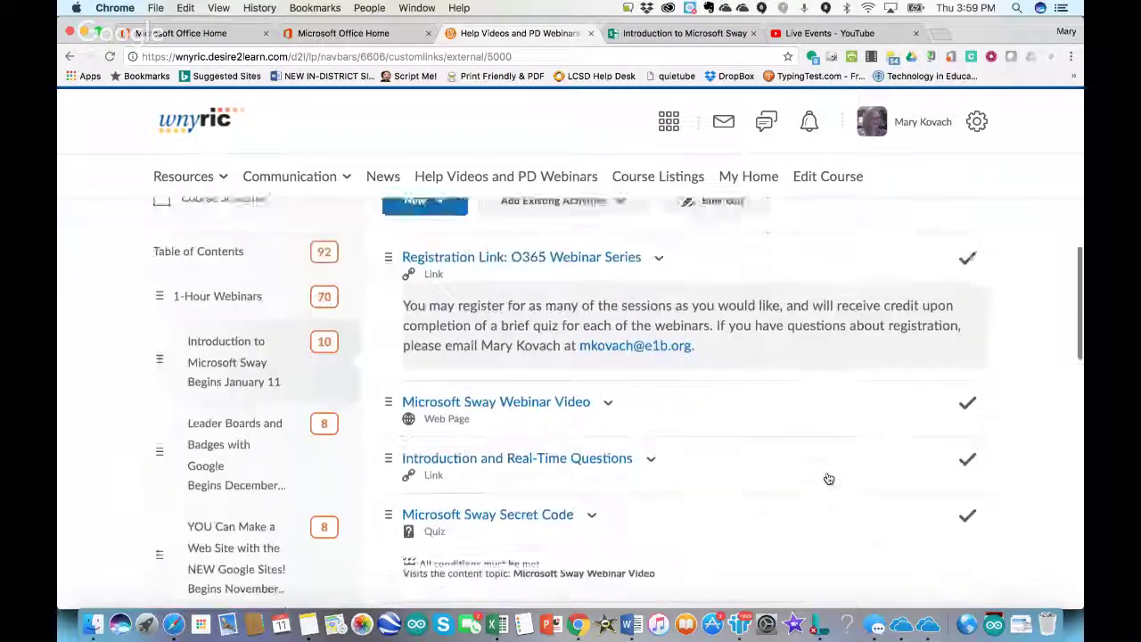
scroll(828, 479, "down", 3)
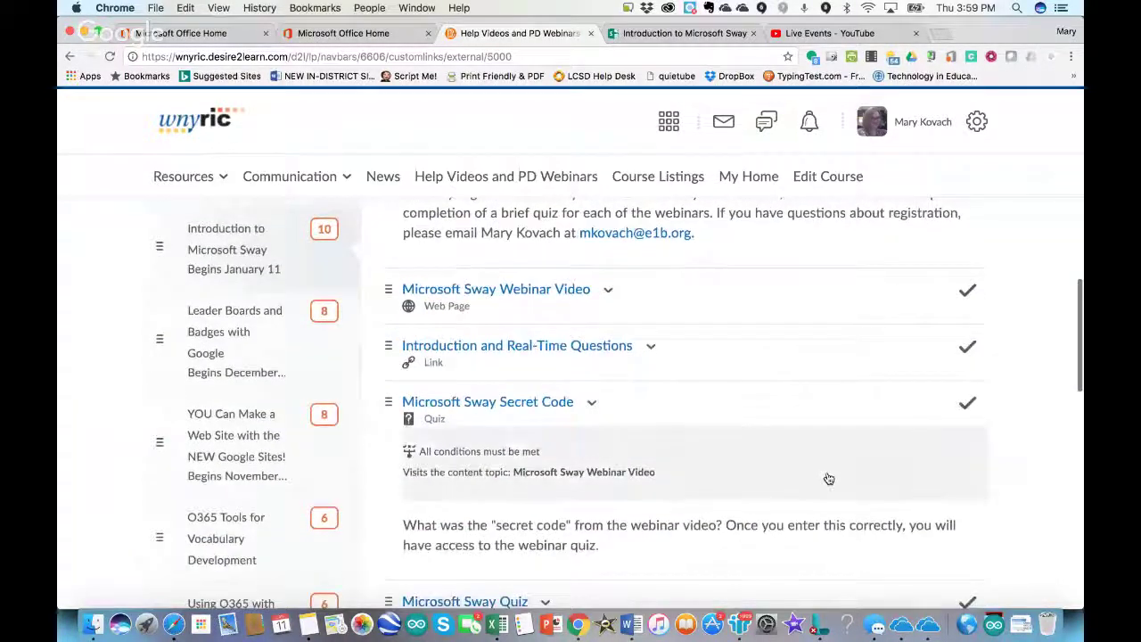
Step: Find and open the Questions about Microsoft Sway discussion topic further down the module, then return to the module page
scroll(828, 479, "down", 10)
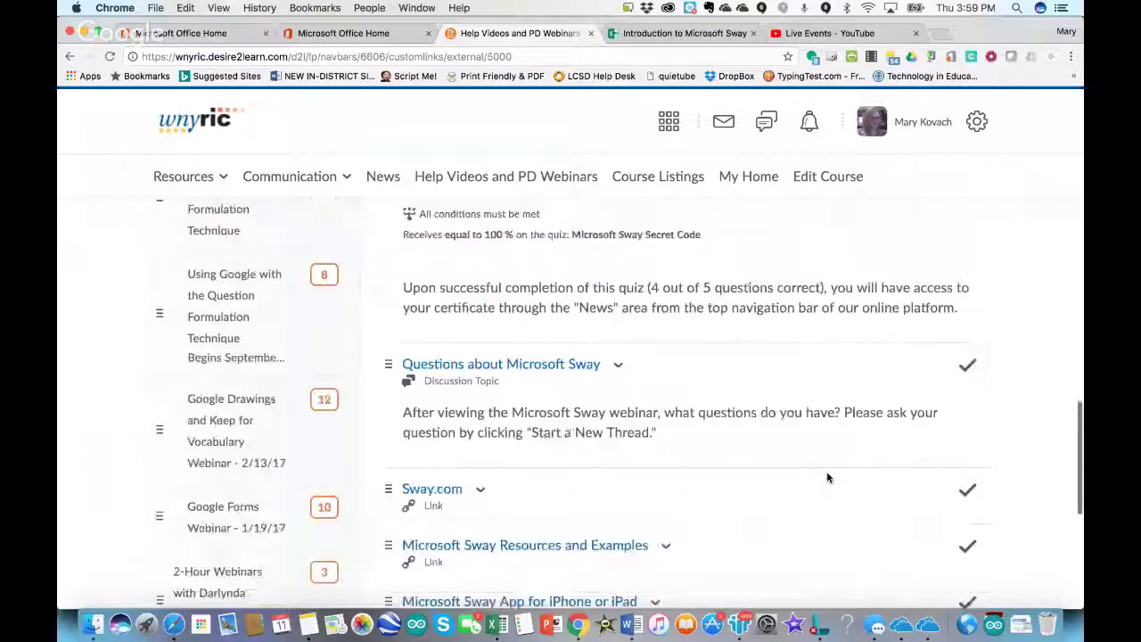
scroll(826, 477, "down", 2)
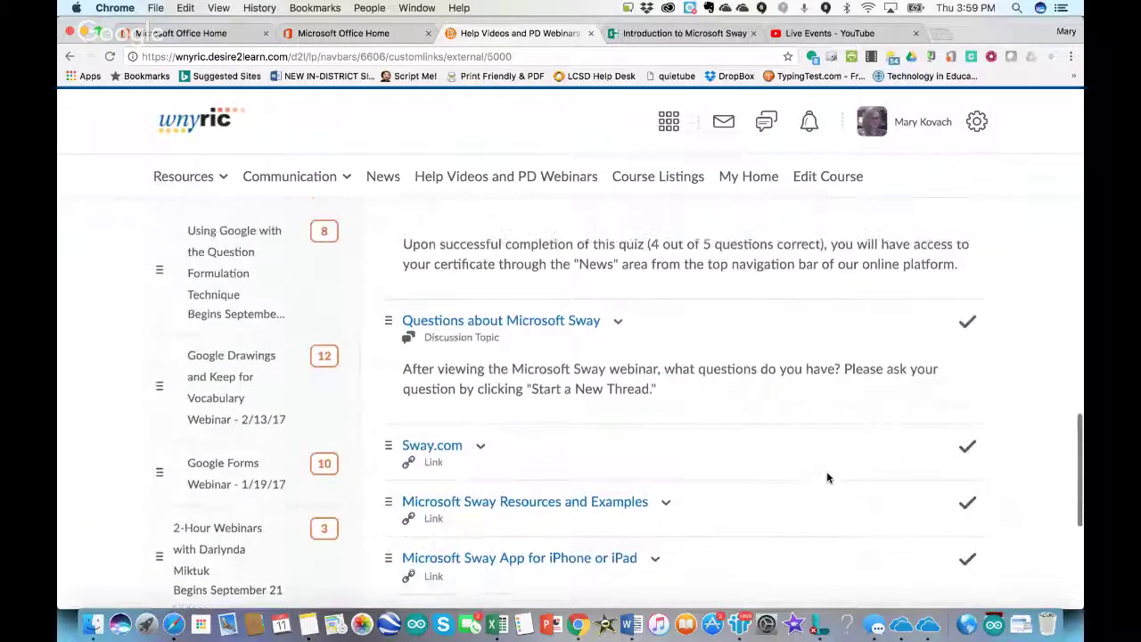
left_click(479, 324)
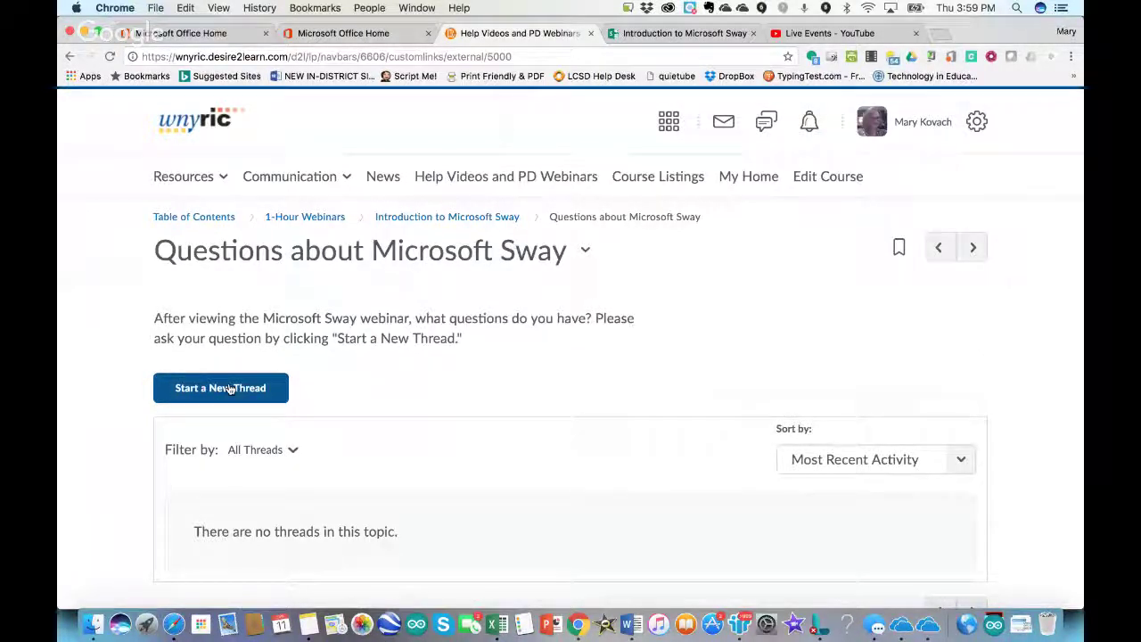
left_click(418, 218)
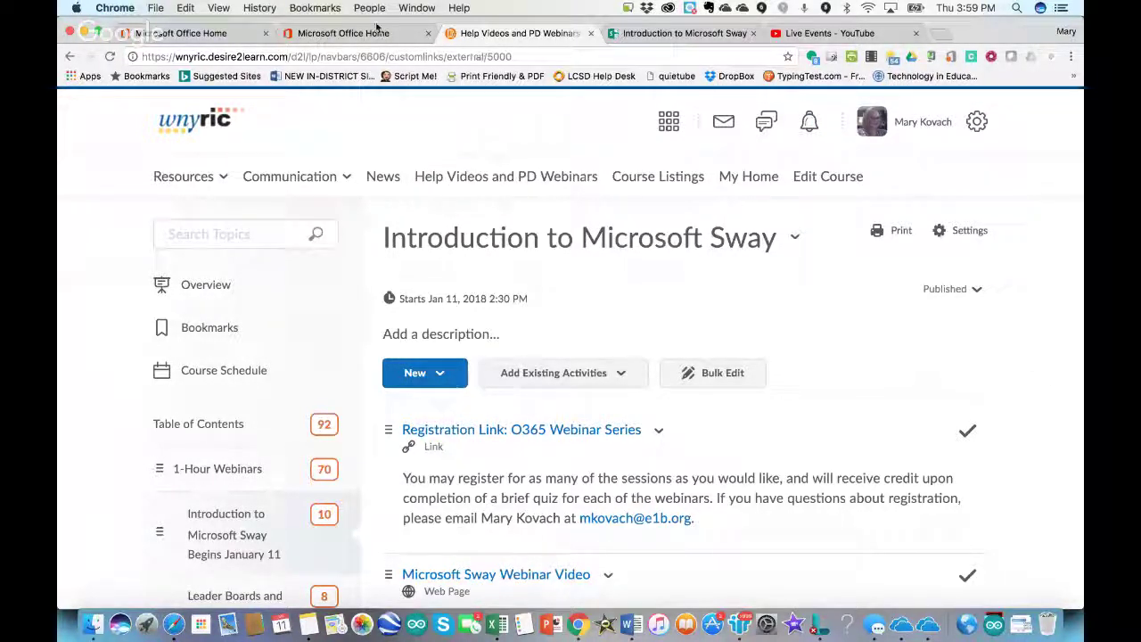
Step: Switch to the Office 365 home page and open the app launcher to find the Sway tile
left_click(337, 34)
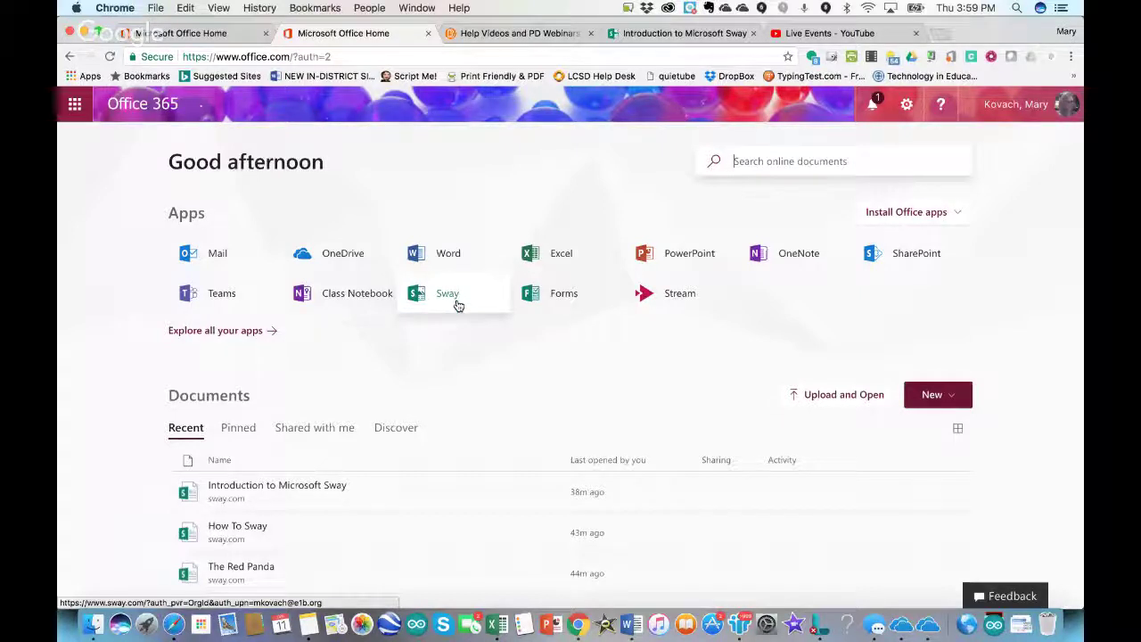
left_click(75, 103)
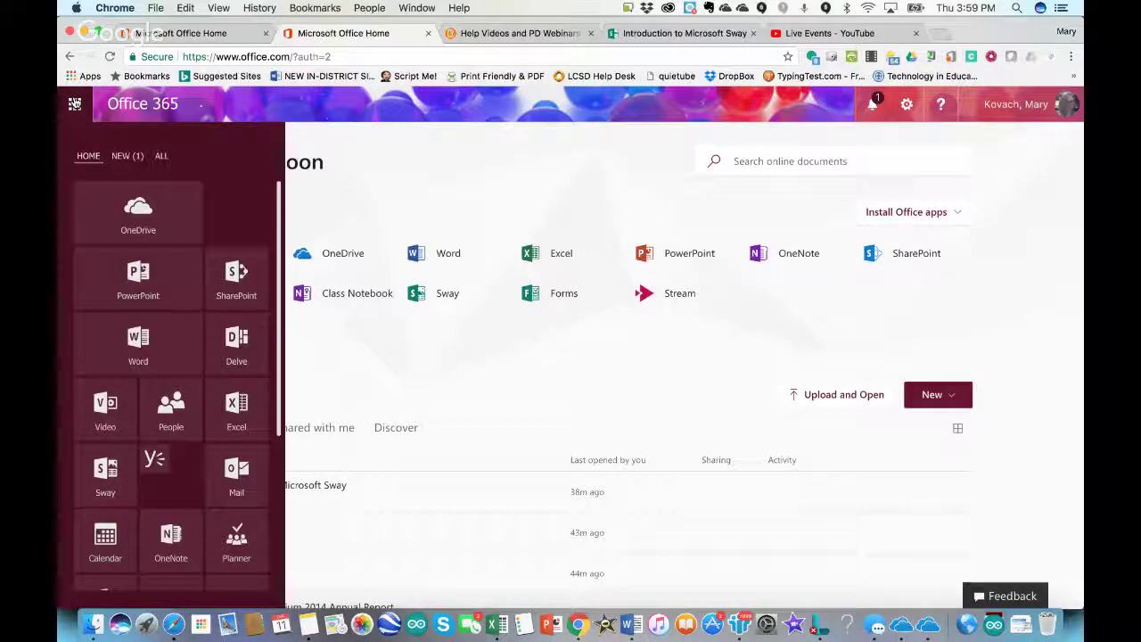
scroll(138, 267, "down", 4)
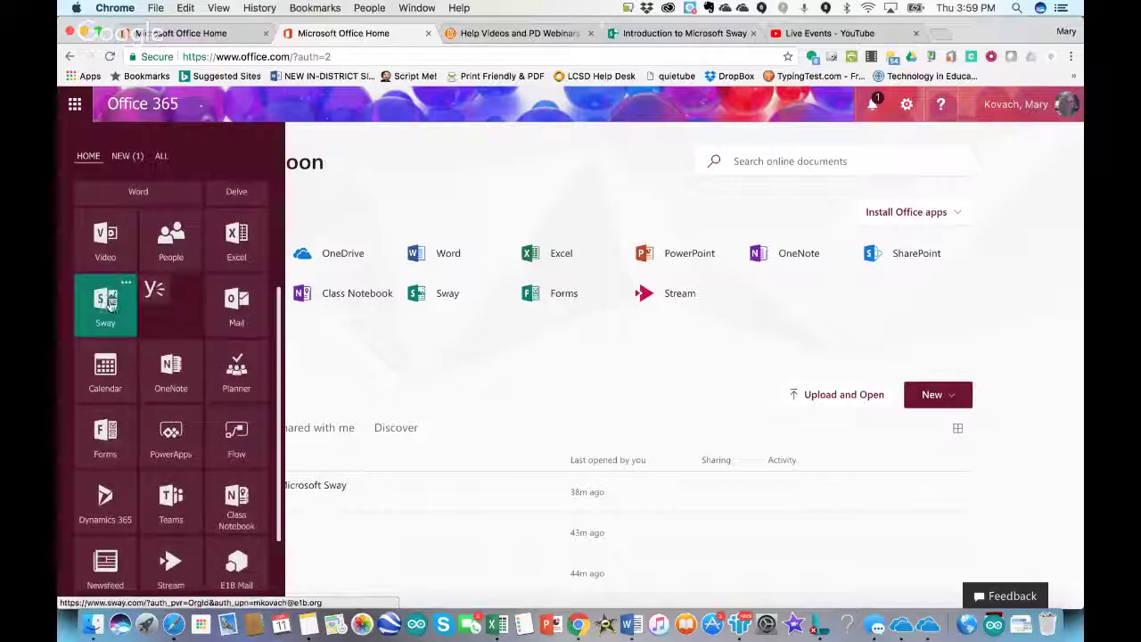
scroll(109, 301, "up", 4)
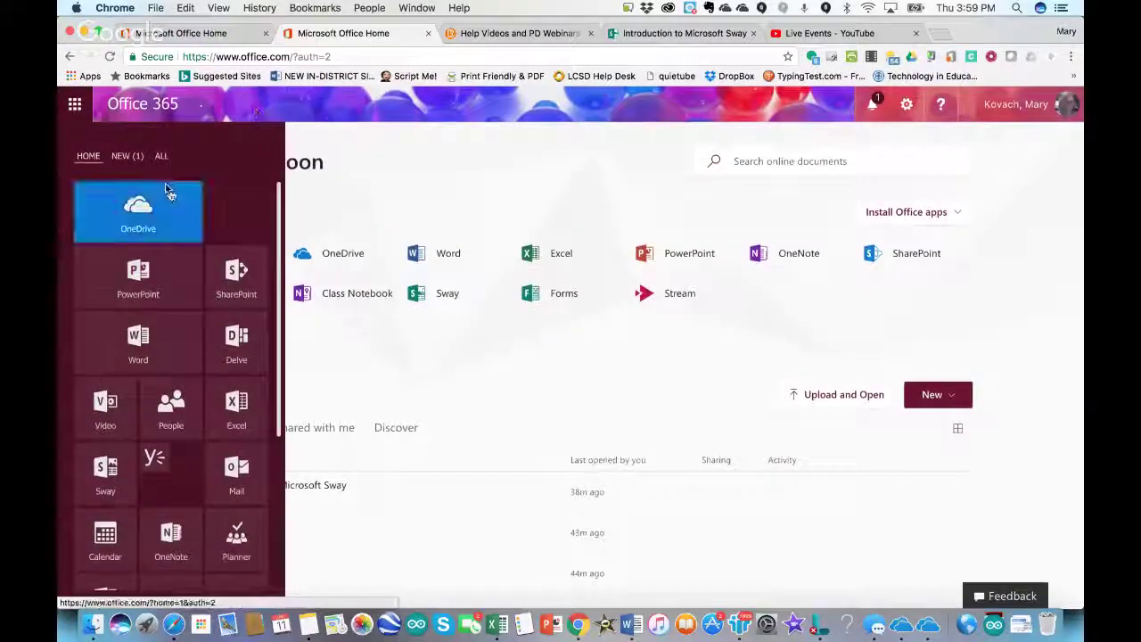
Step: Look through the launcher's complete list of apps for Sway, then return to its home tiles
left_click(161, 157)
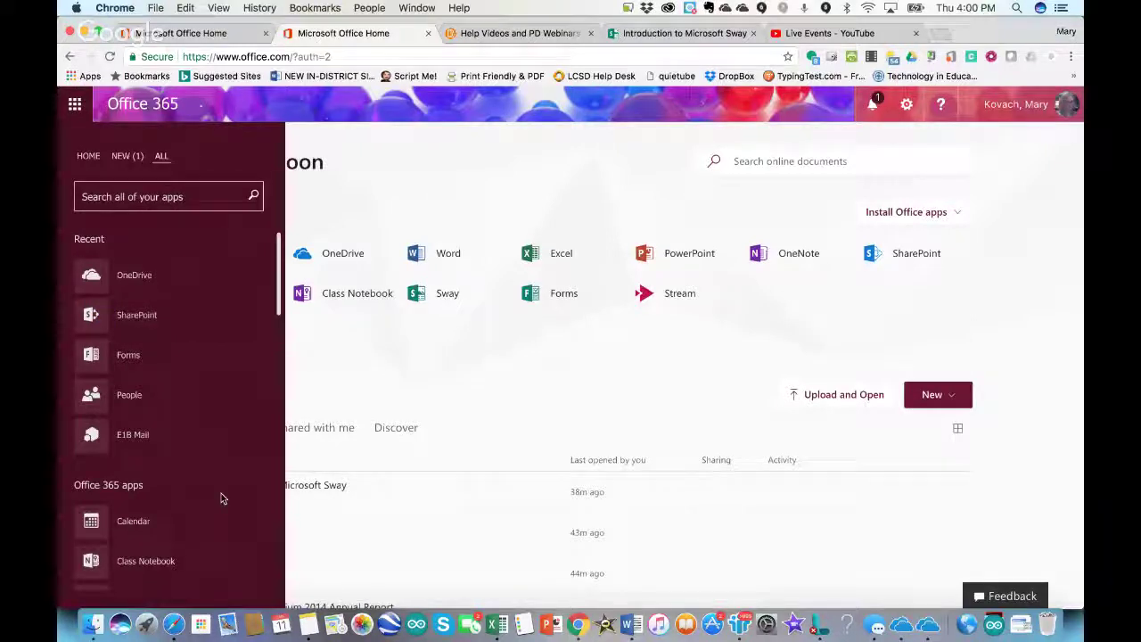
scroll(222, 498, "down", 10)
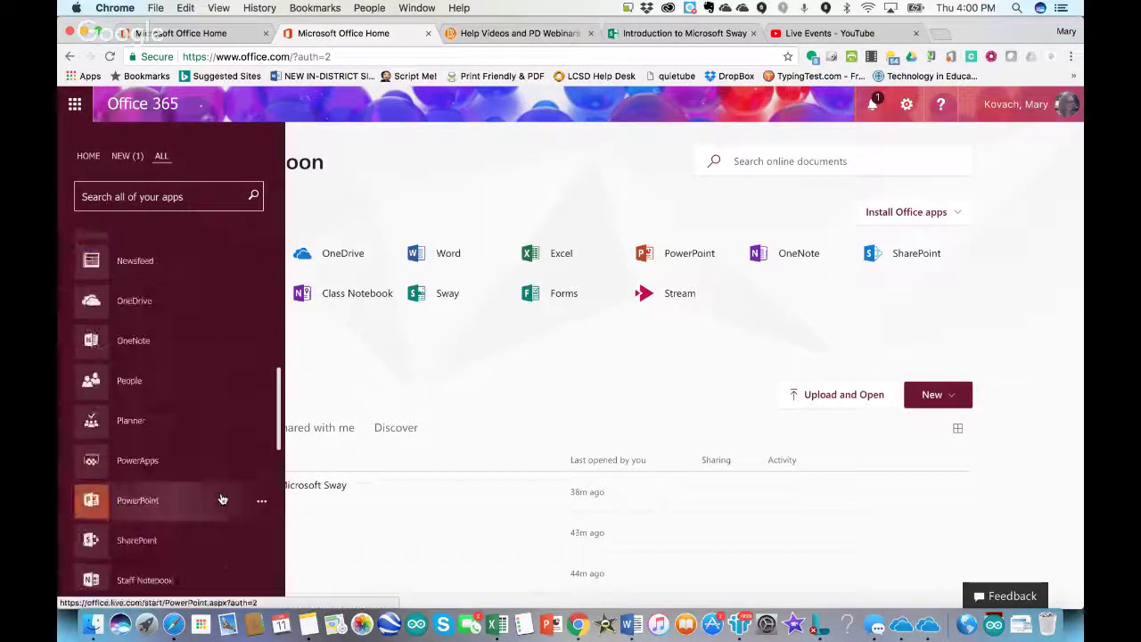
scroll(222, 498, "down", 5)
scroll(222, 499, "up", 15)
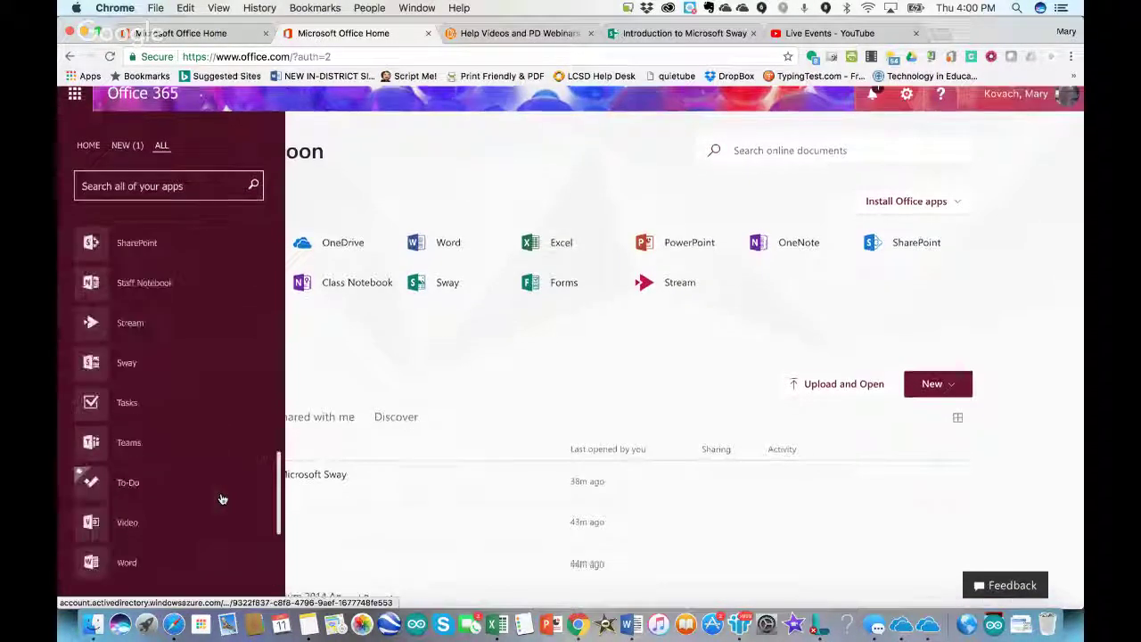
left_click(89, 157)
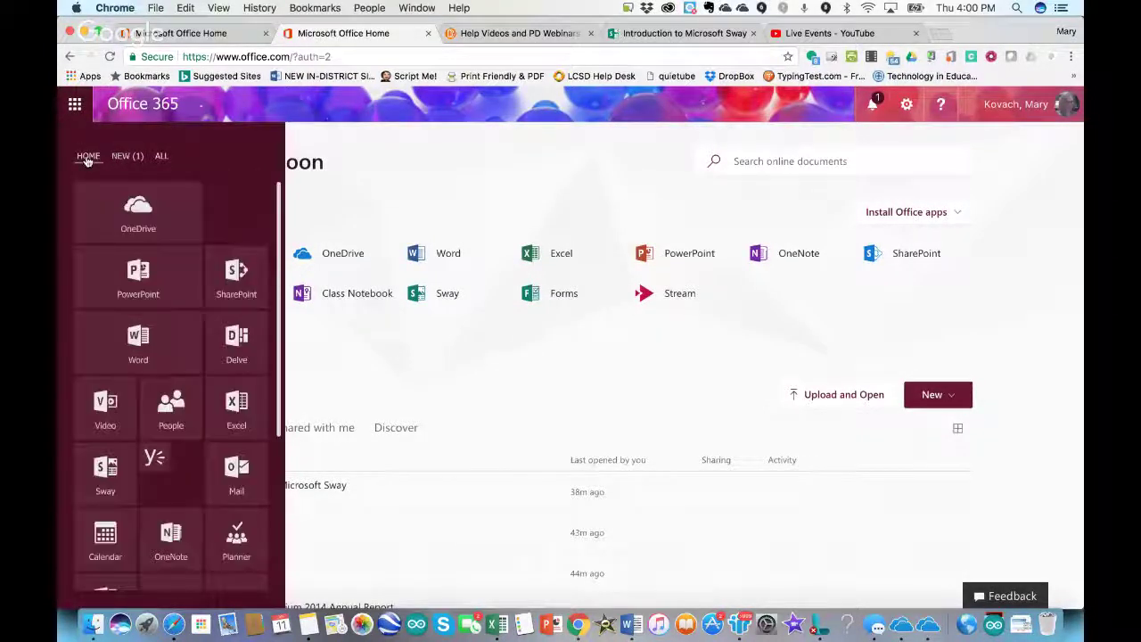
Step: Search all of the launcher's apps for "sway", then clear the search and close the launcher
left_click(160, 156)
left_click(172, 196)
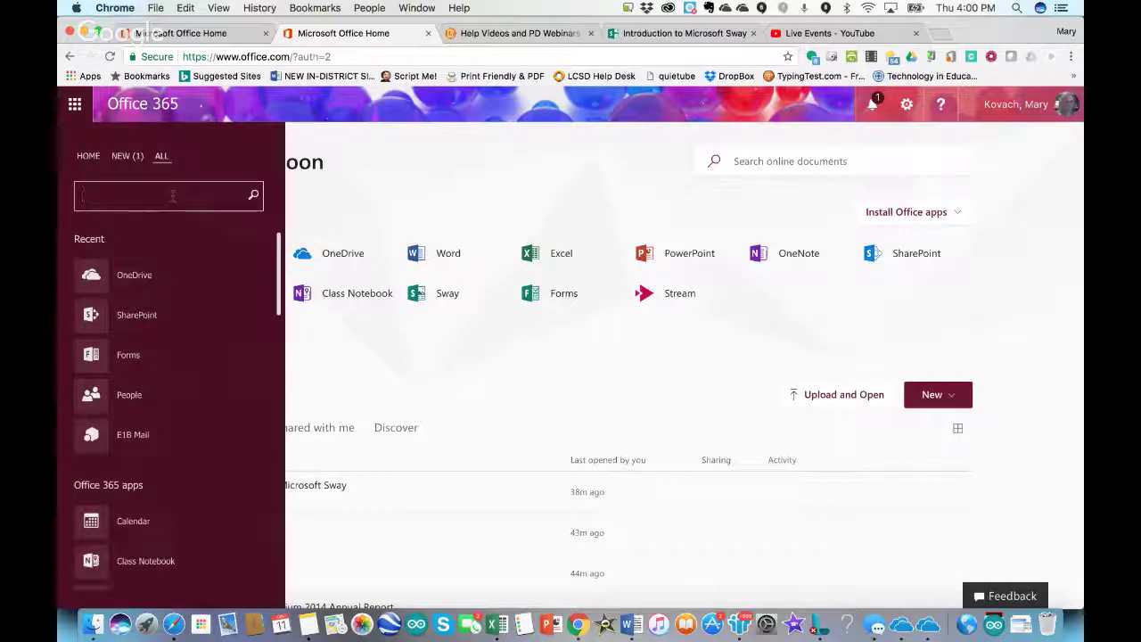
type("sway")
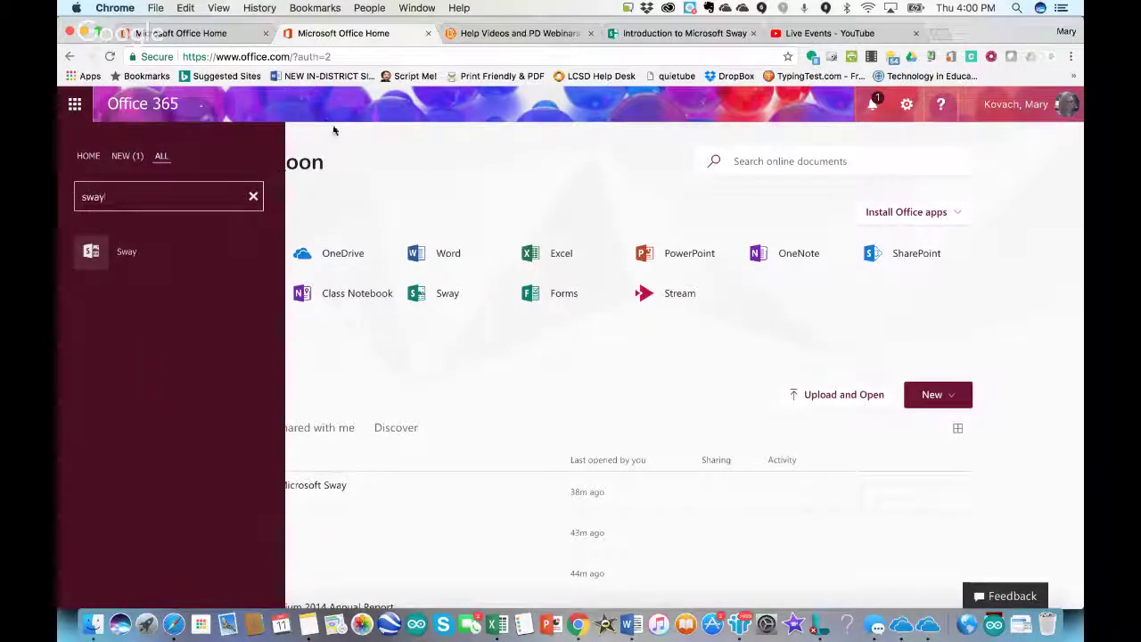
left_click(253, 197)
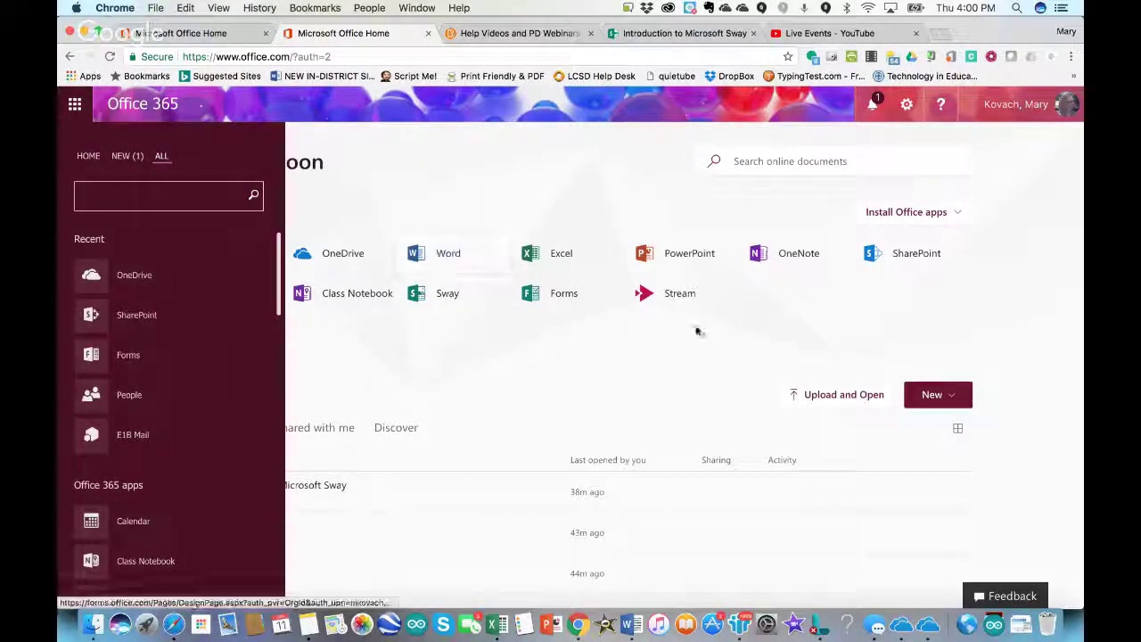
left_click(1031, 305)
Step: Switch Chrome to the Guest profile window
left_click(1066, 32)
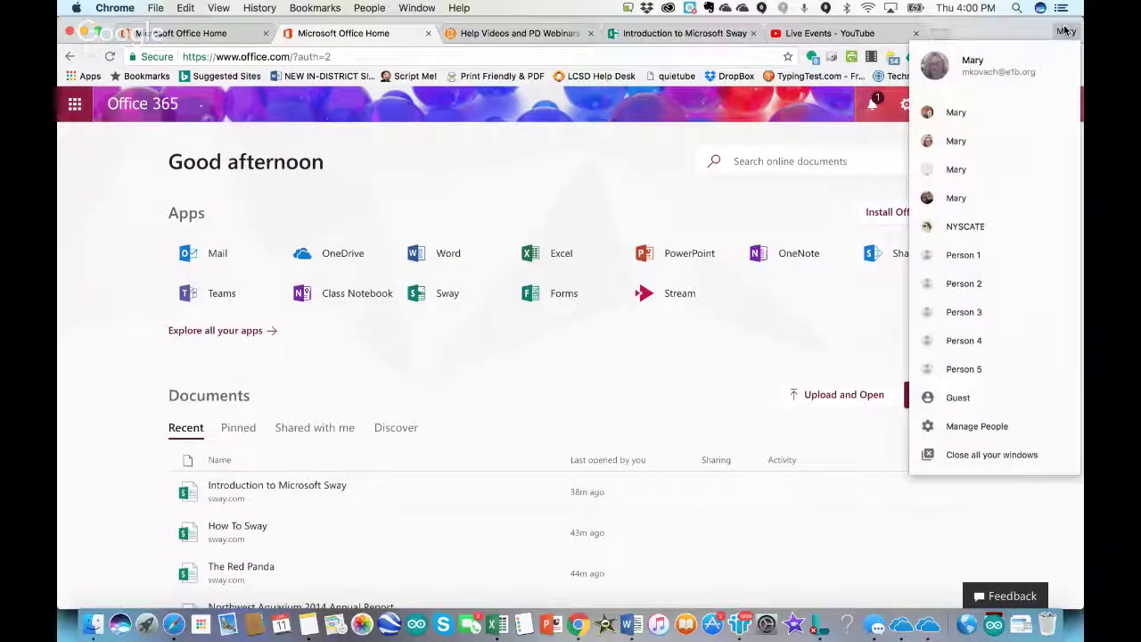
left_click(1011, 398)
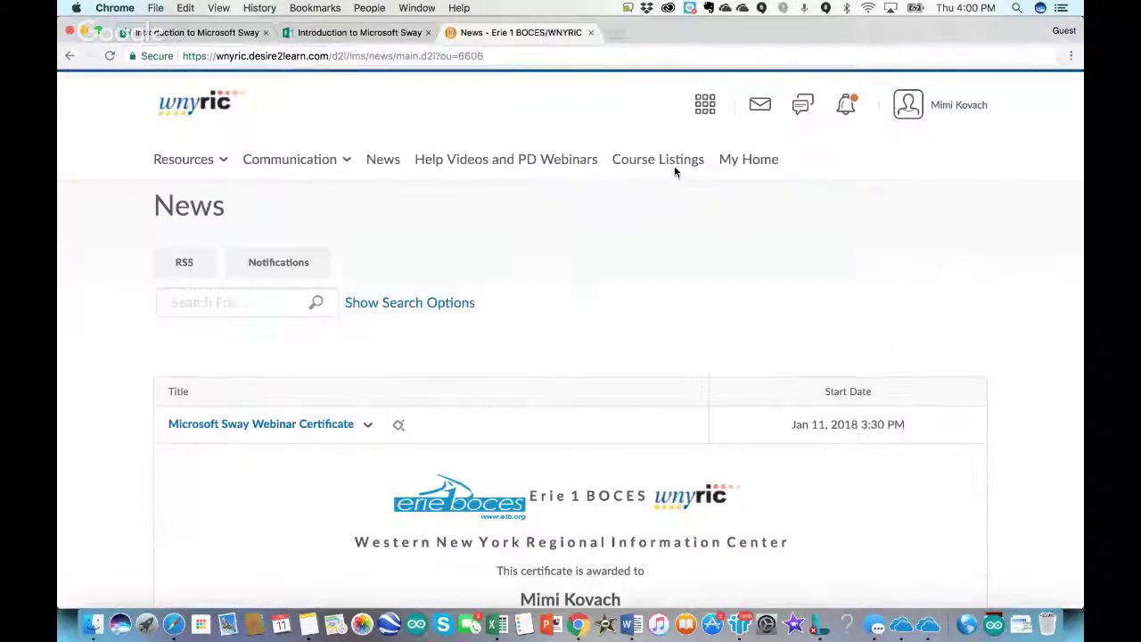
Step: Go to sway.com and follow Get started through sign-in to the form for creating a new Microsoft account
left_click(459, 52)
type("sway")
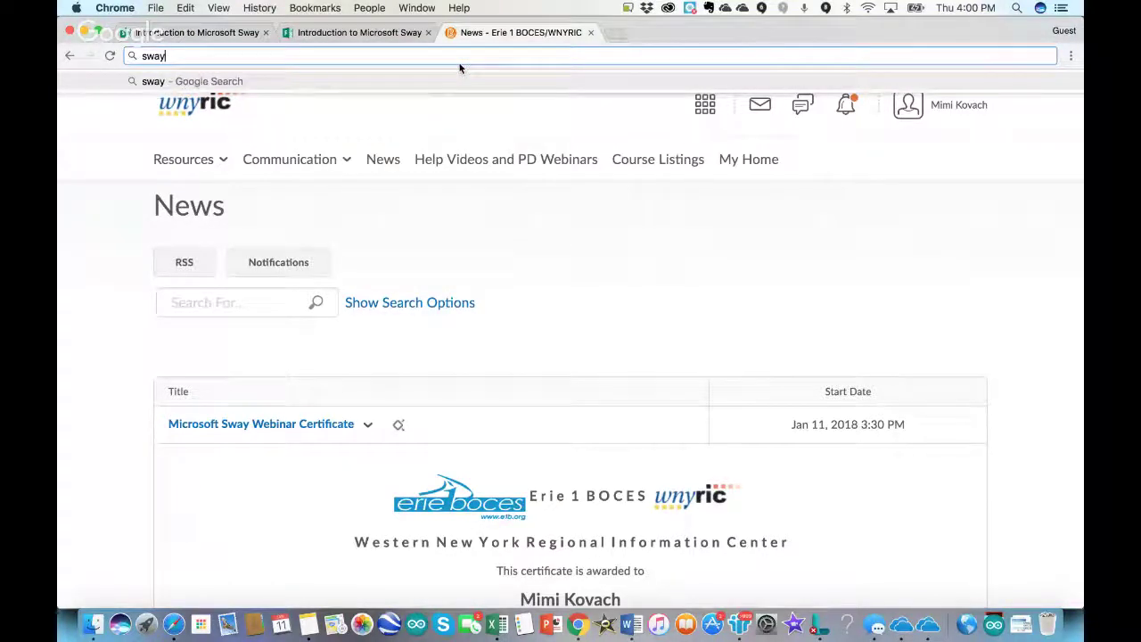
type(".com")
key("Return")
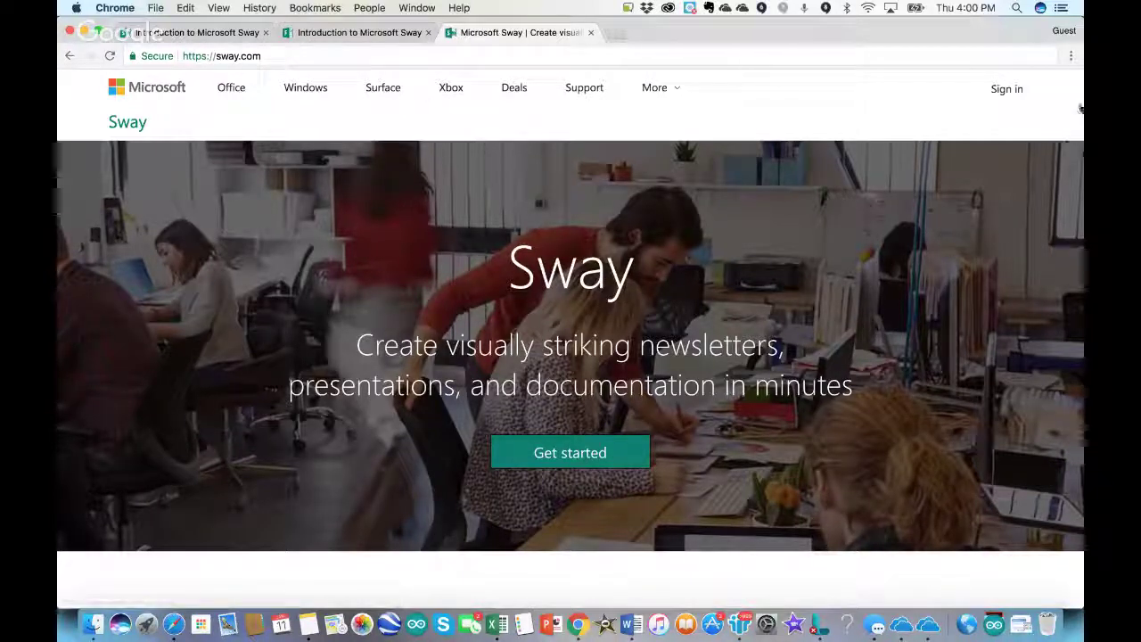
left_click(580, 452)
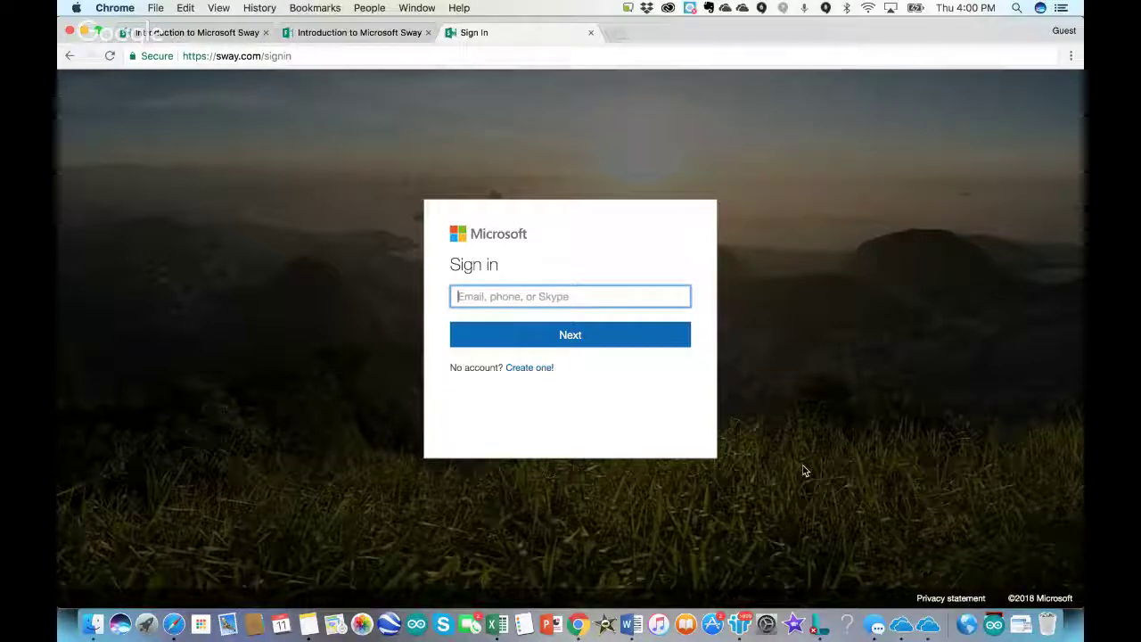
left_click(540, 369)
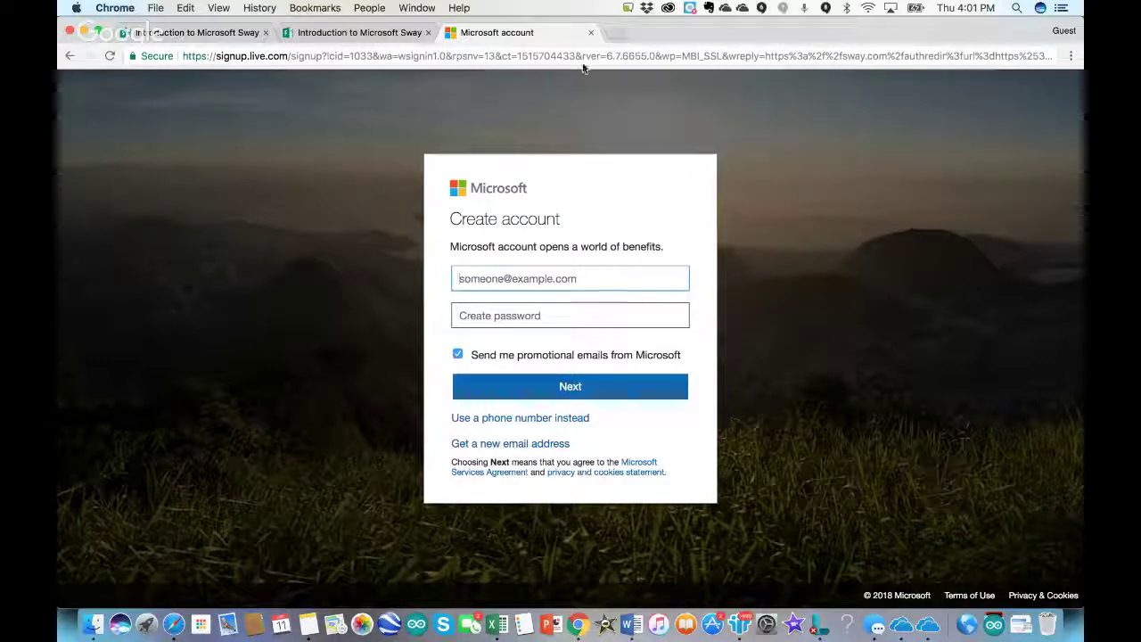
Step: Close the account sign-up page, switch back to the Chrome profile signed in to Office 365, and open Sway
left_click(590, 32)
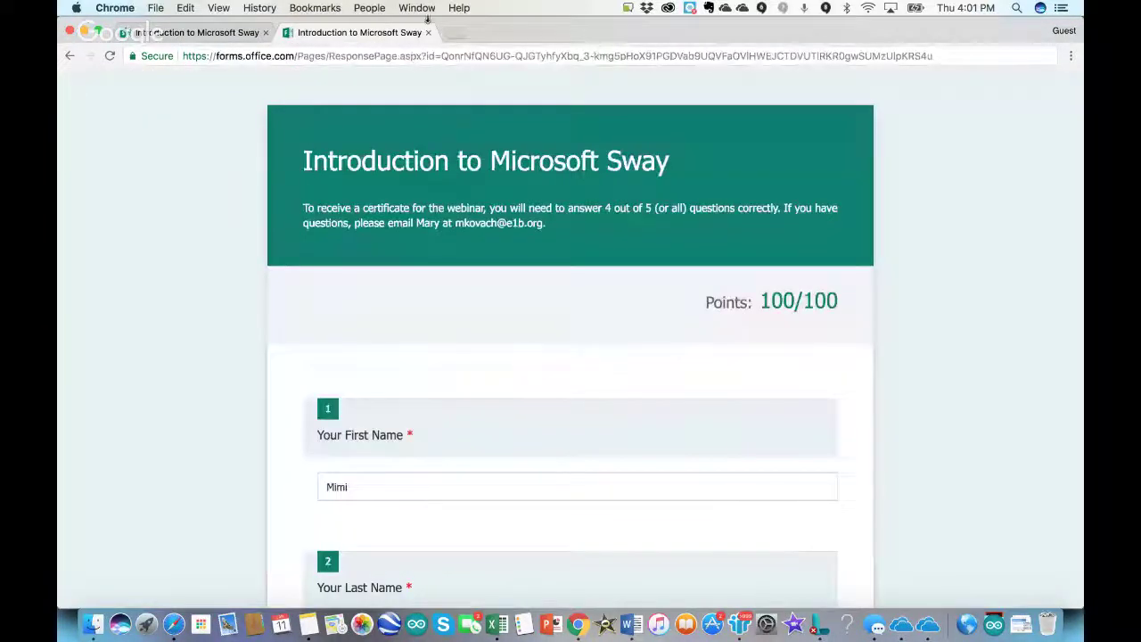
left_click(1069, 33)
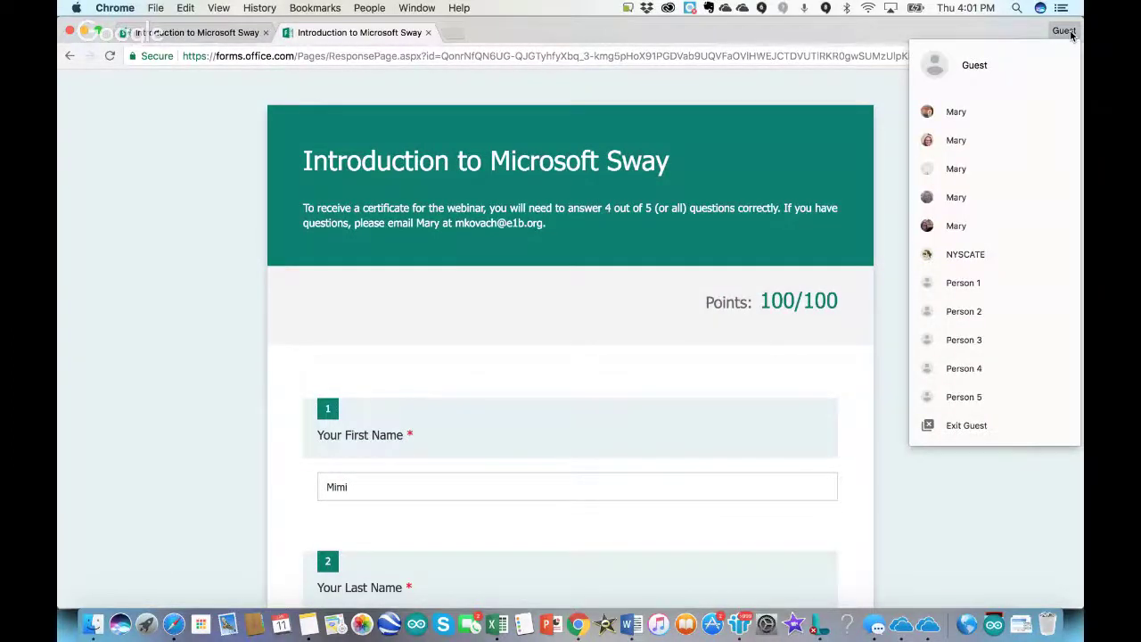
left_click(994, 198)
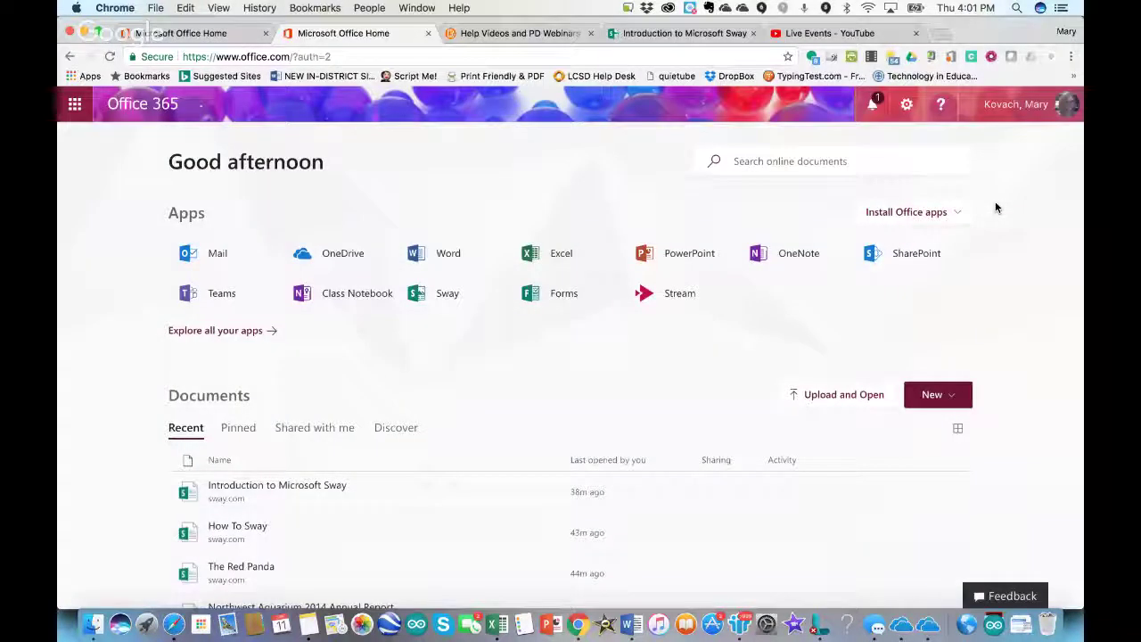
left_click(931, 401)
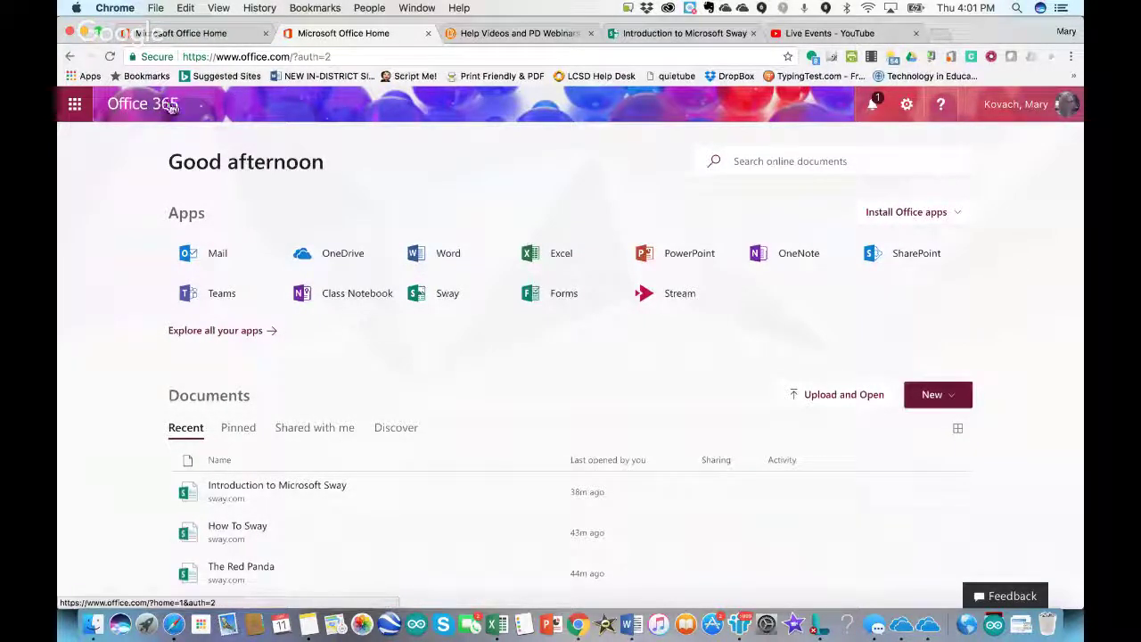
left_click(446, 297)
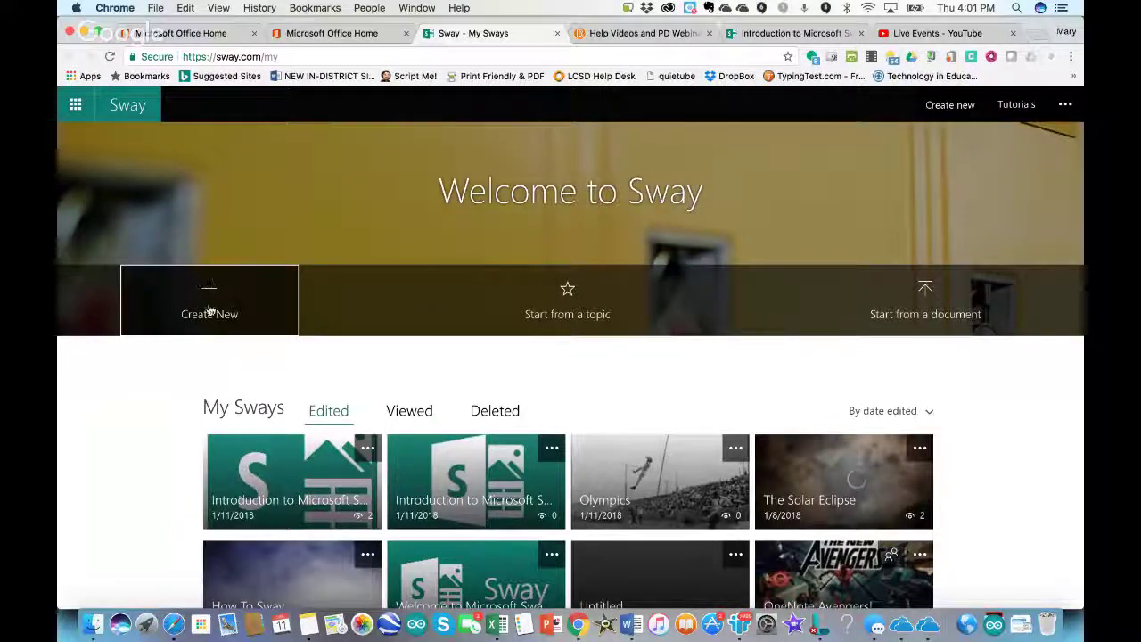
Step: Look at the Start from a topic and Start from a document options, cancelling each one
left_click(559, 325)
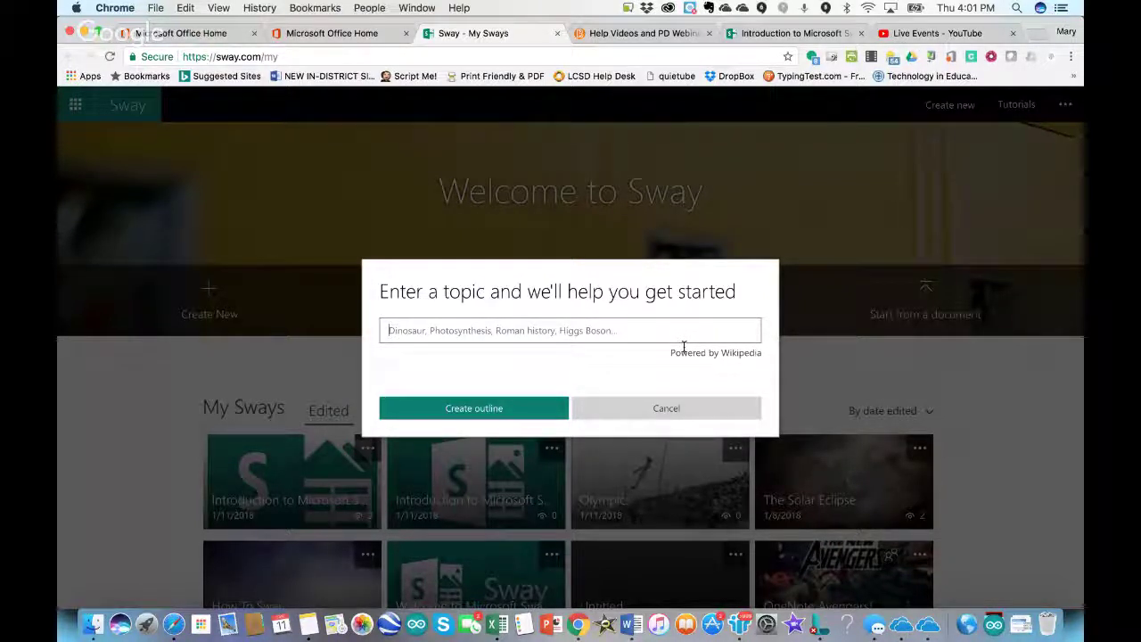
left_click(675, 414)
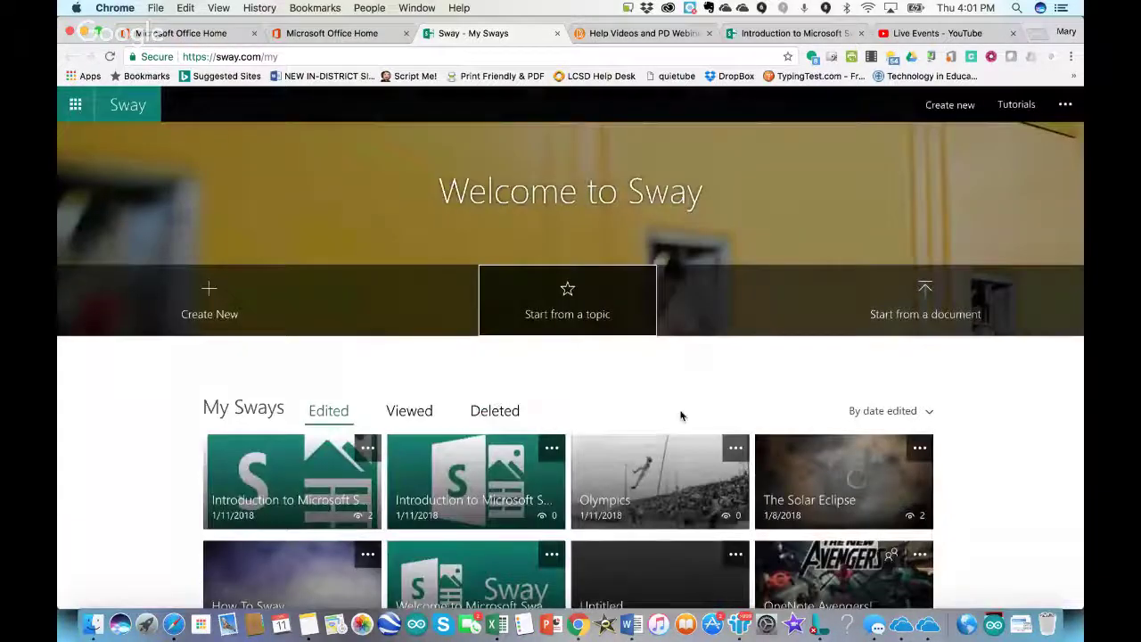
left_click(933, 310)
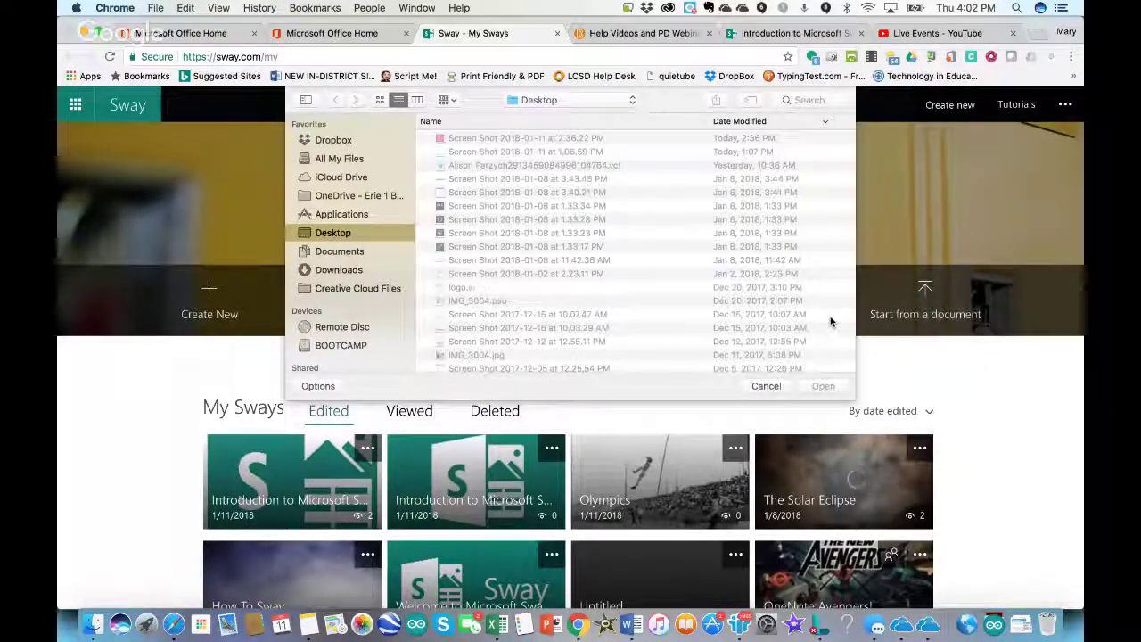
left_click(766, 389)
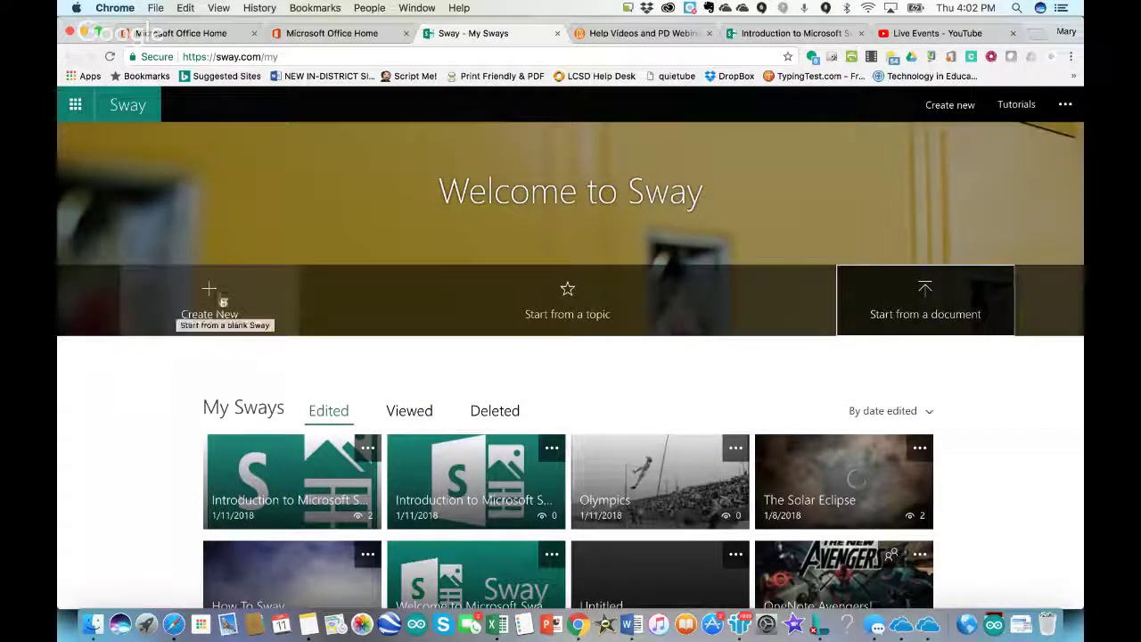
Step: Create a new blank Sway and title it "The Olympics"
left_click(227, 278)
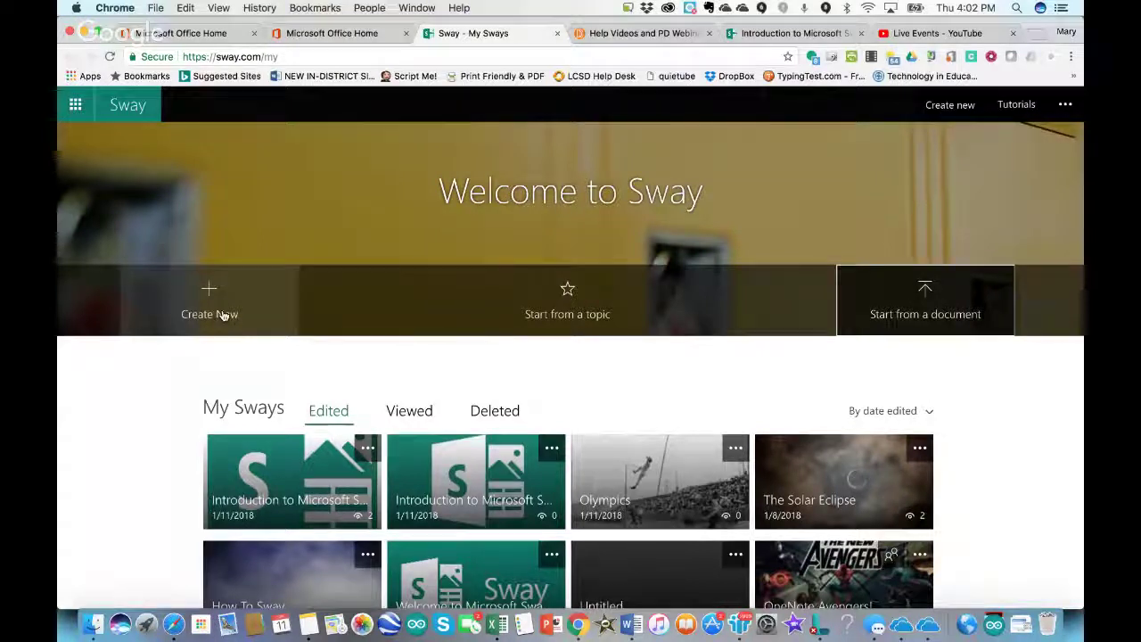
left_click(223, 316)
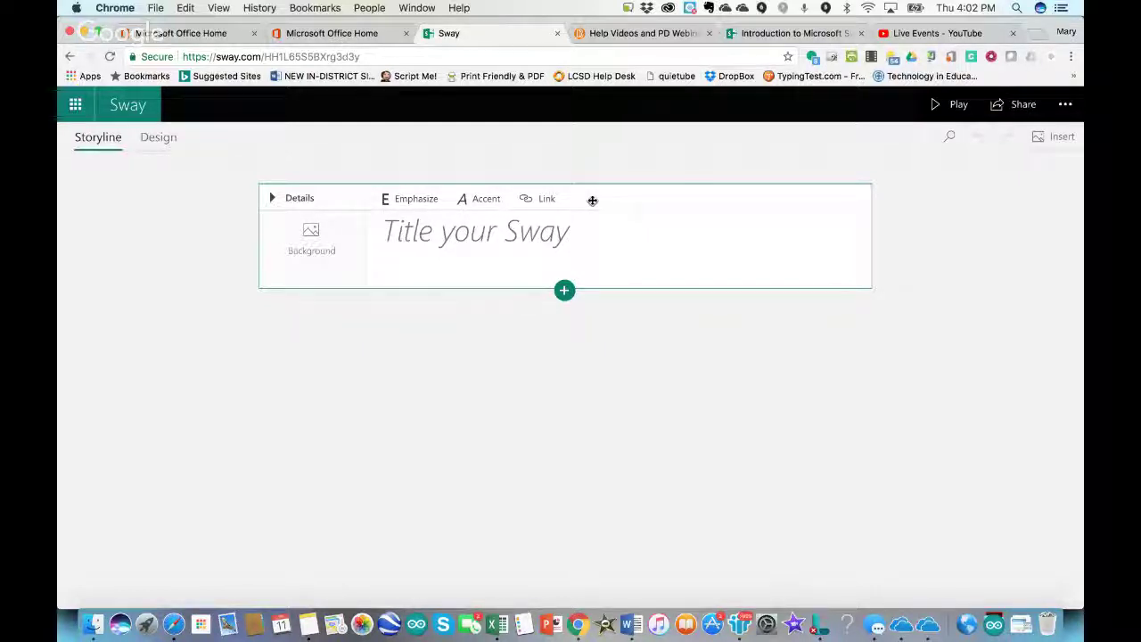
left_click(555, 236)
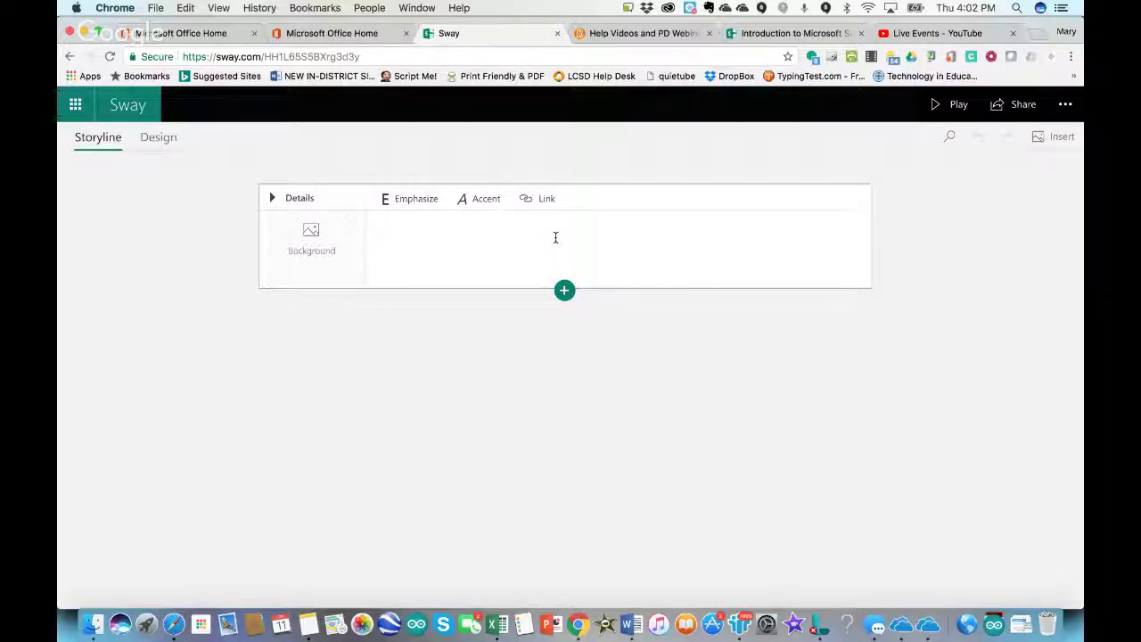
type("Oly")
key("BackSpace")
key("BackSpace")
key("BackSpace")
type("The")
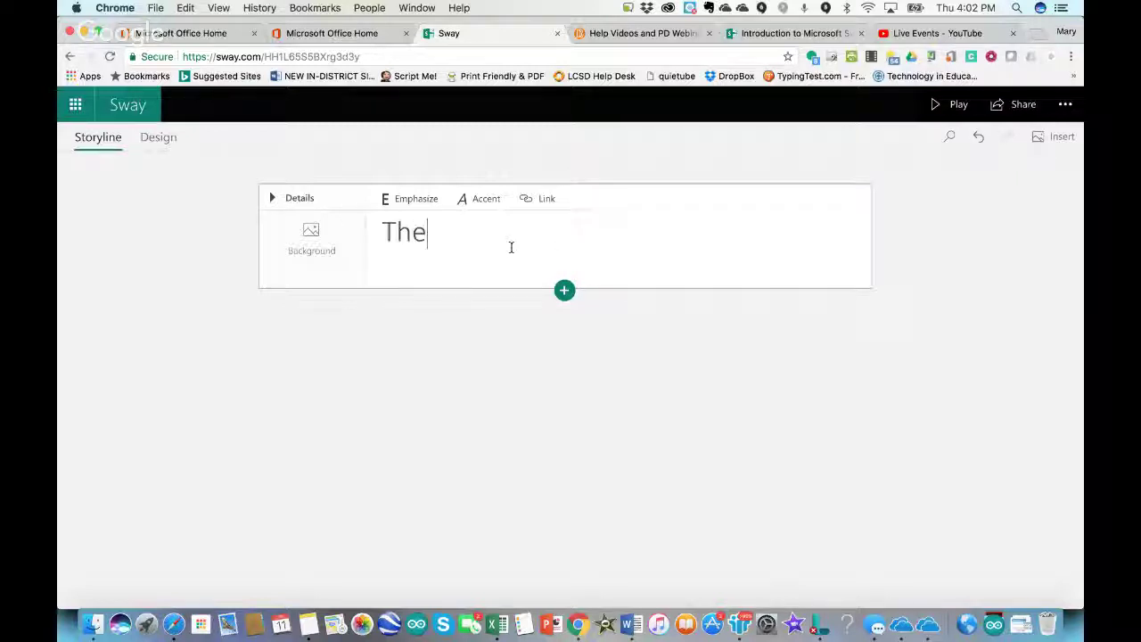
type(" Olympics")
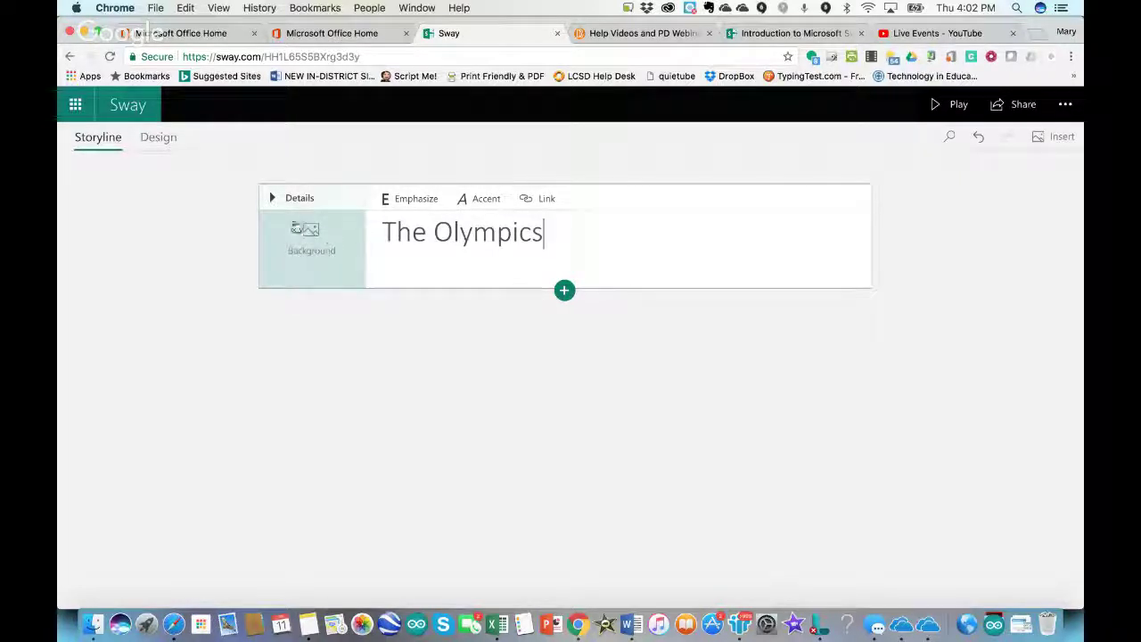
Step: Look through the media sources available for the title background, including the OneDrive files, then close the source listing
left_click(313, 254)
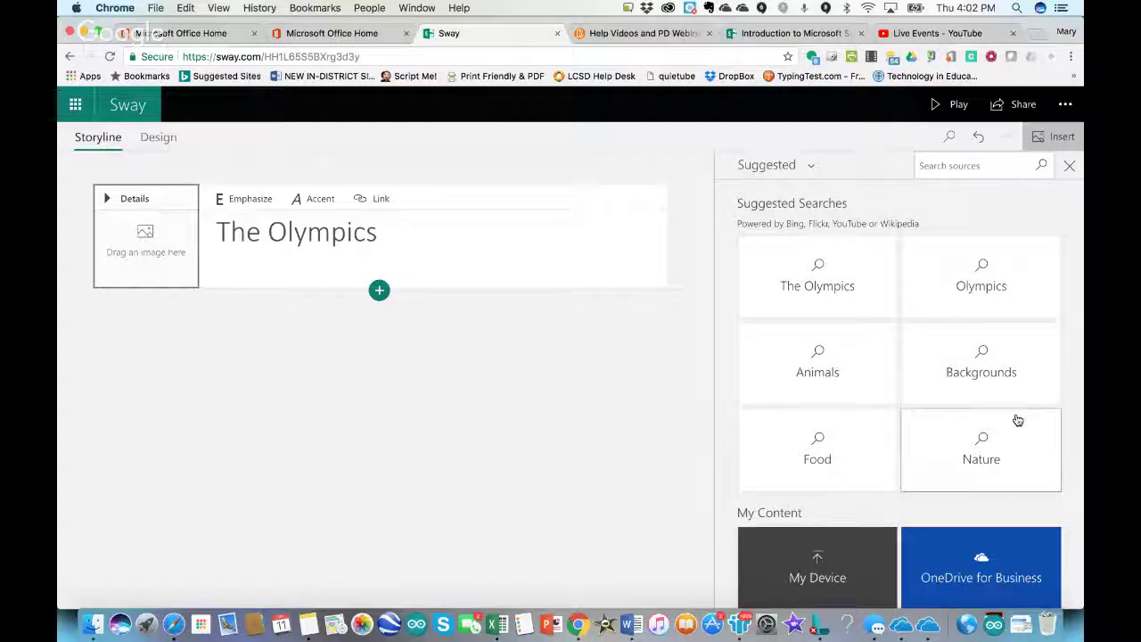
left_click(813, 165)
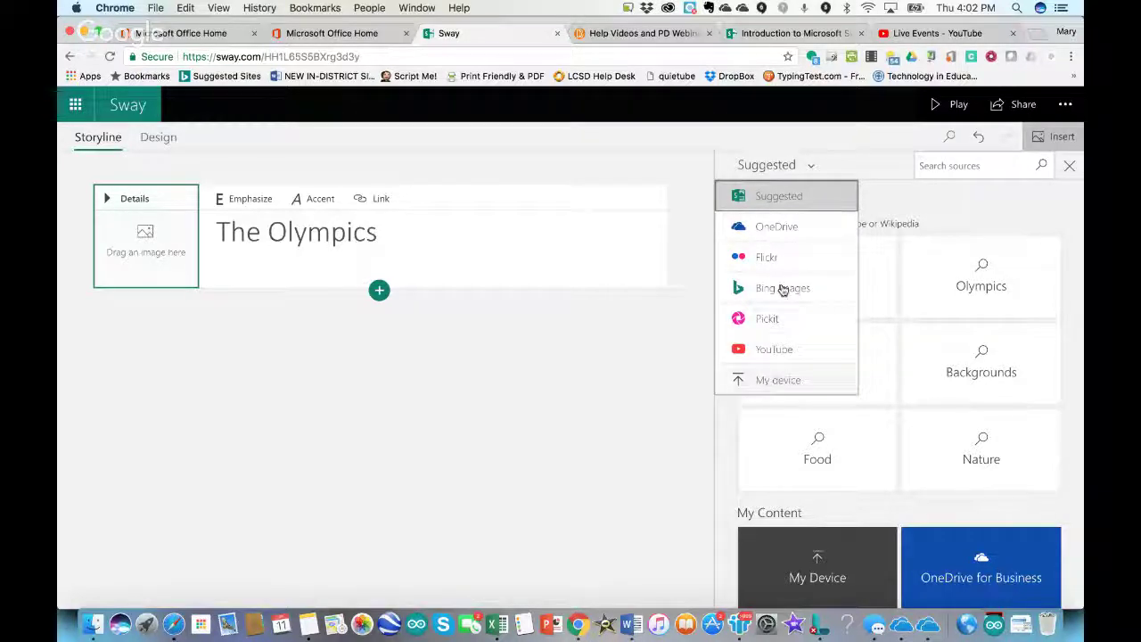
left_click(804, 230)
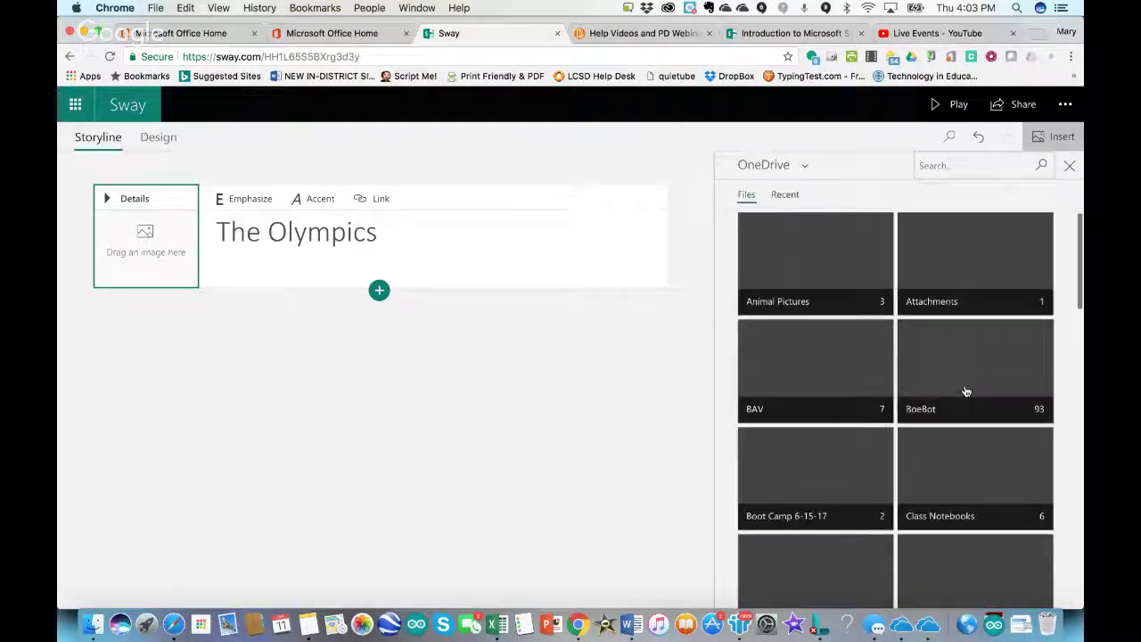
left_click(796, 169)
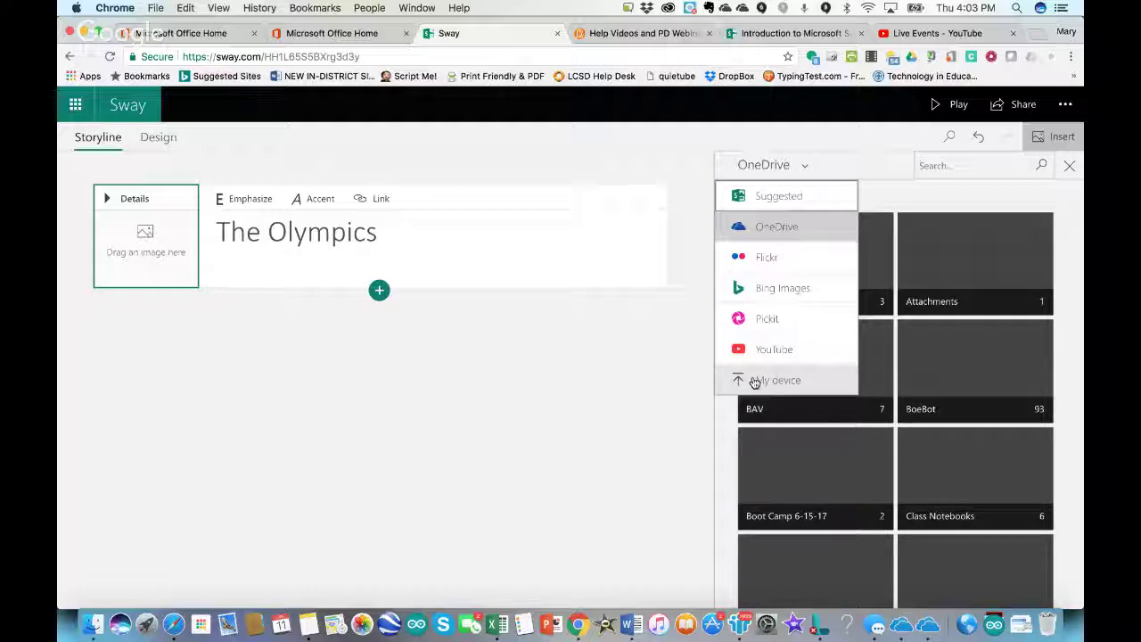
left_click(944, 196)
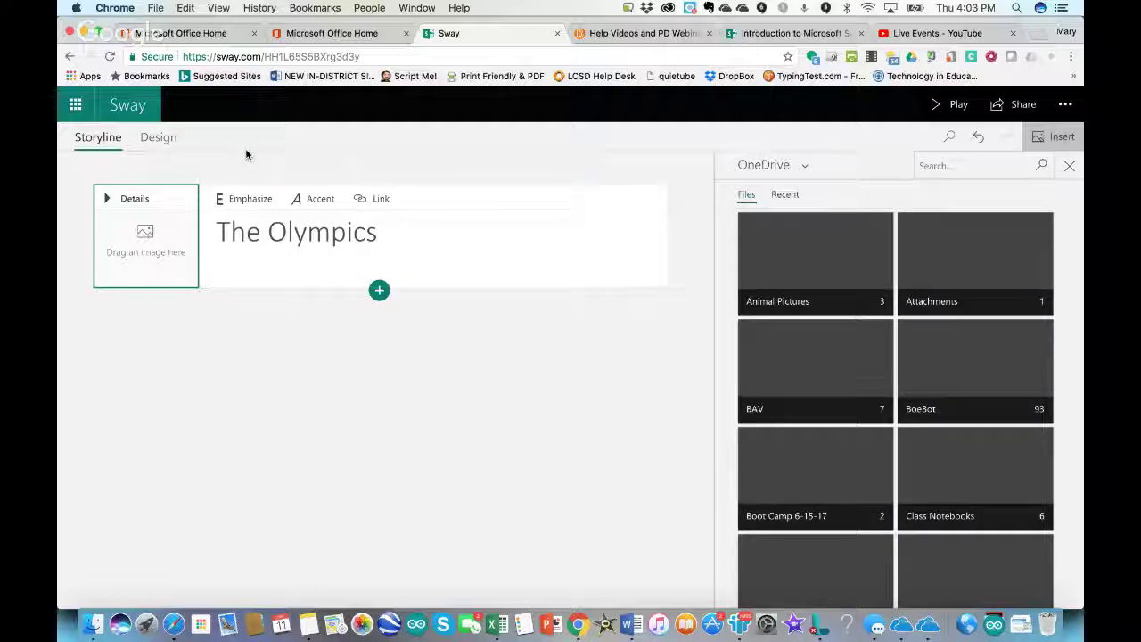
left_click(105, 144)
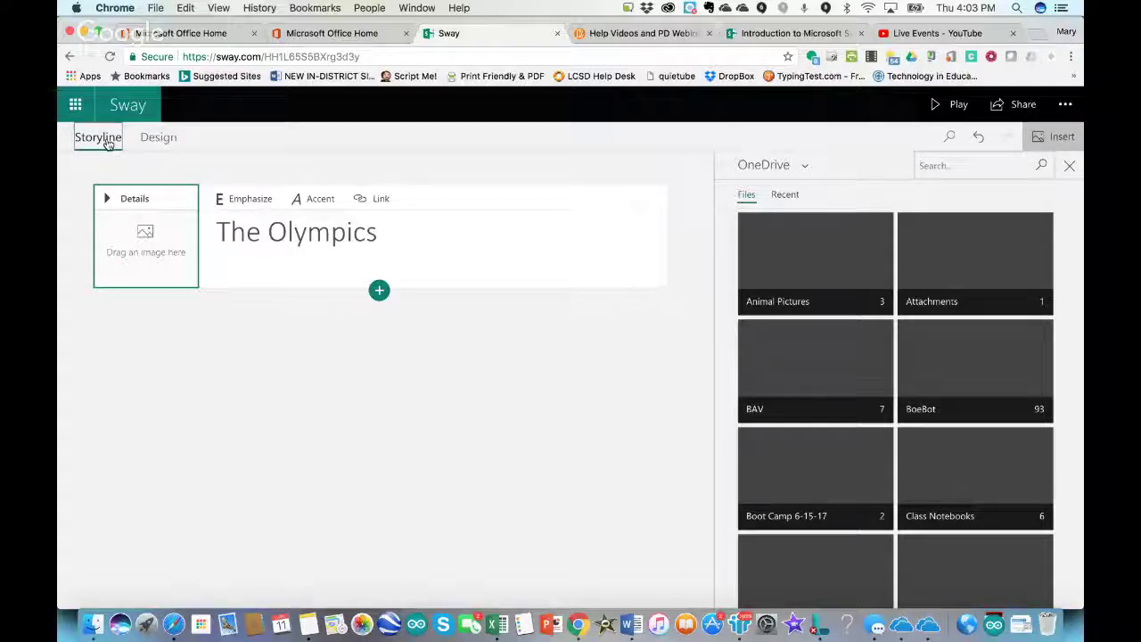
left_click(1070, 169)
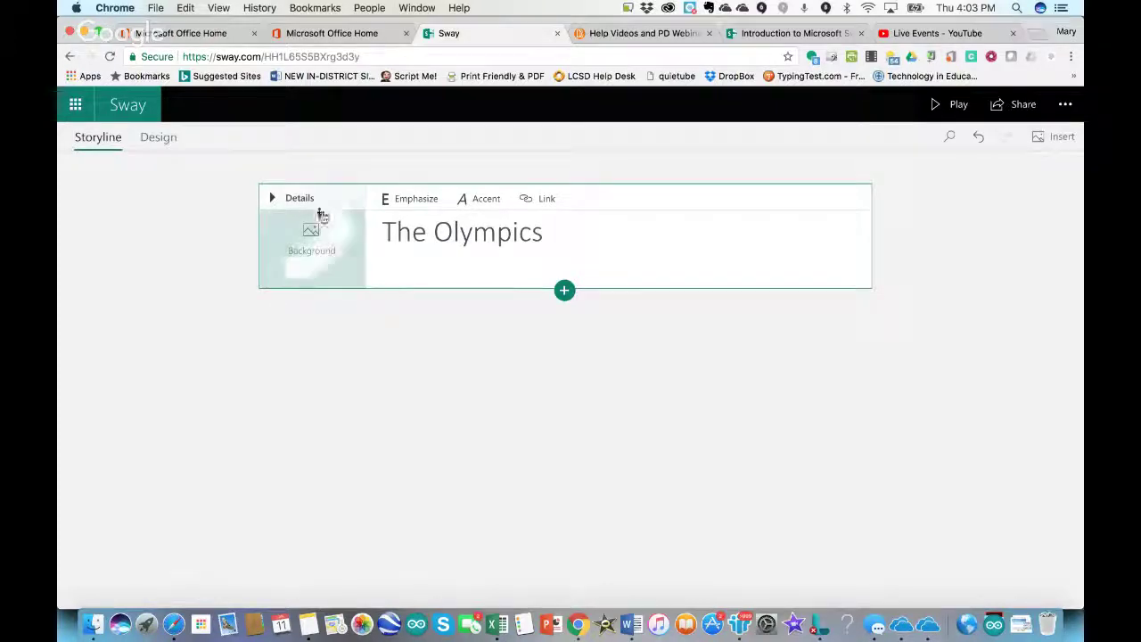
Step: Set the title background to the 4288 x 2848 Olympic rings photo from the suggested search "The Olympics"
left_click(323, 253)
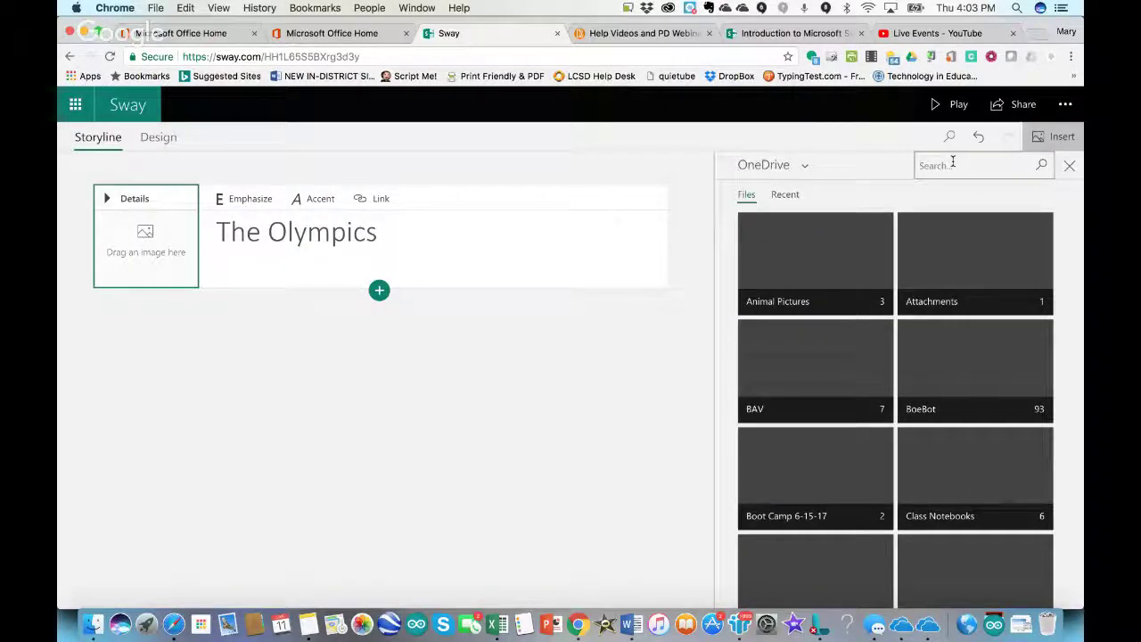
left_click(808, 169)
left_click(798, 194)
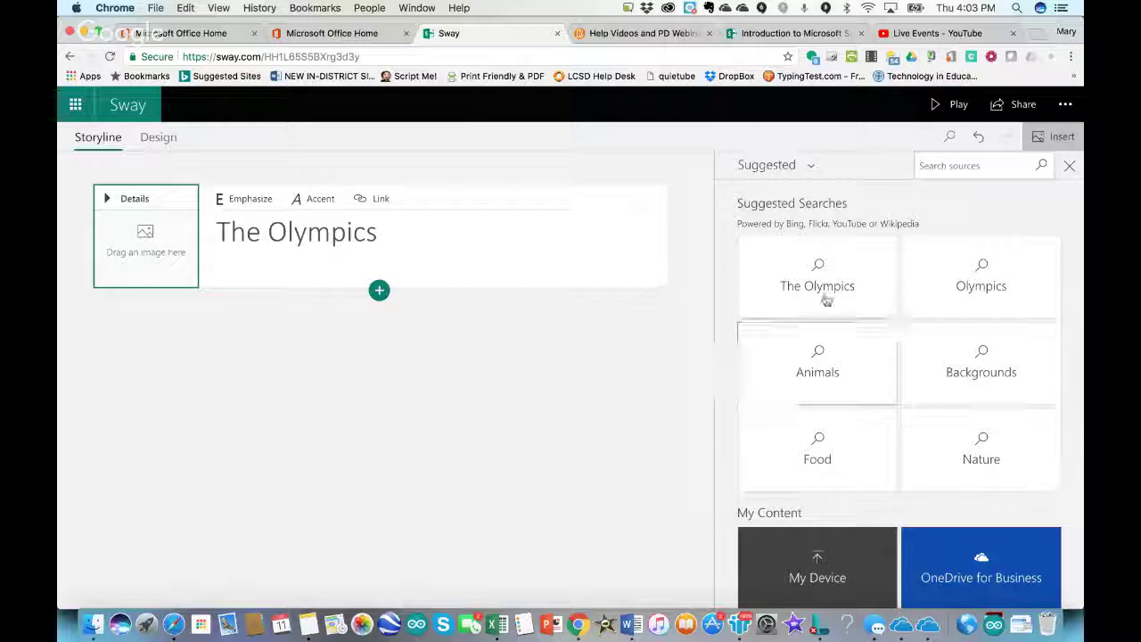
left_click(825, 300)
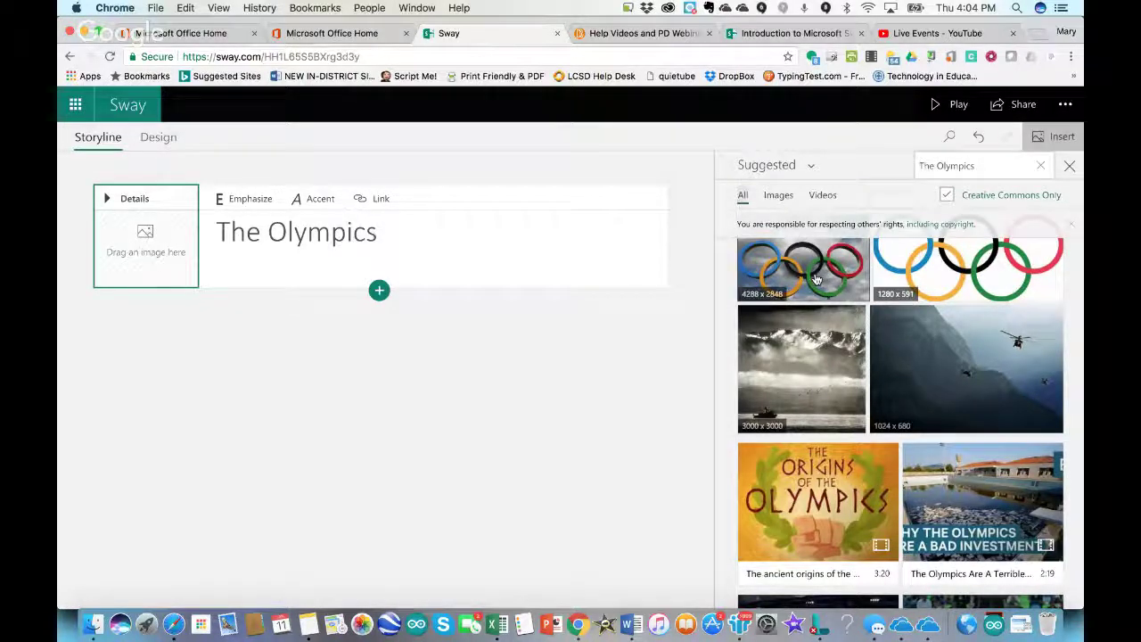
left_click_drag(815, 279, 160, 252)
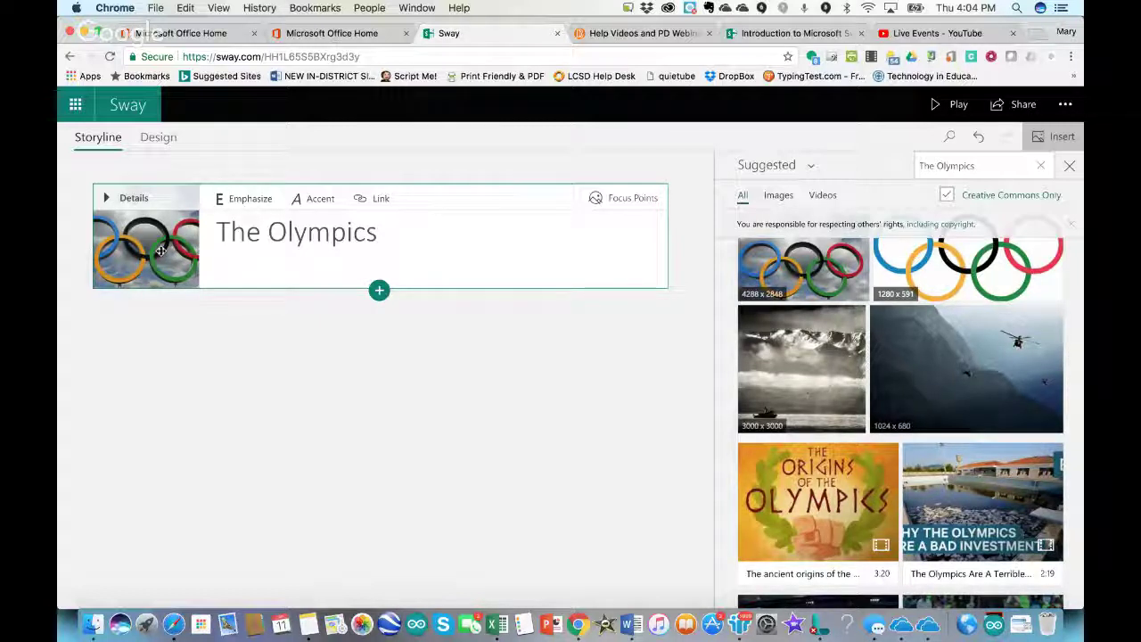
Step: Preview the Sway as viewers see it, then return to editing
left_click(955, 105)
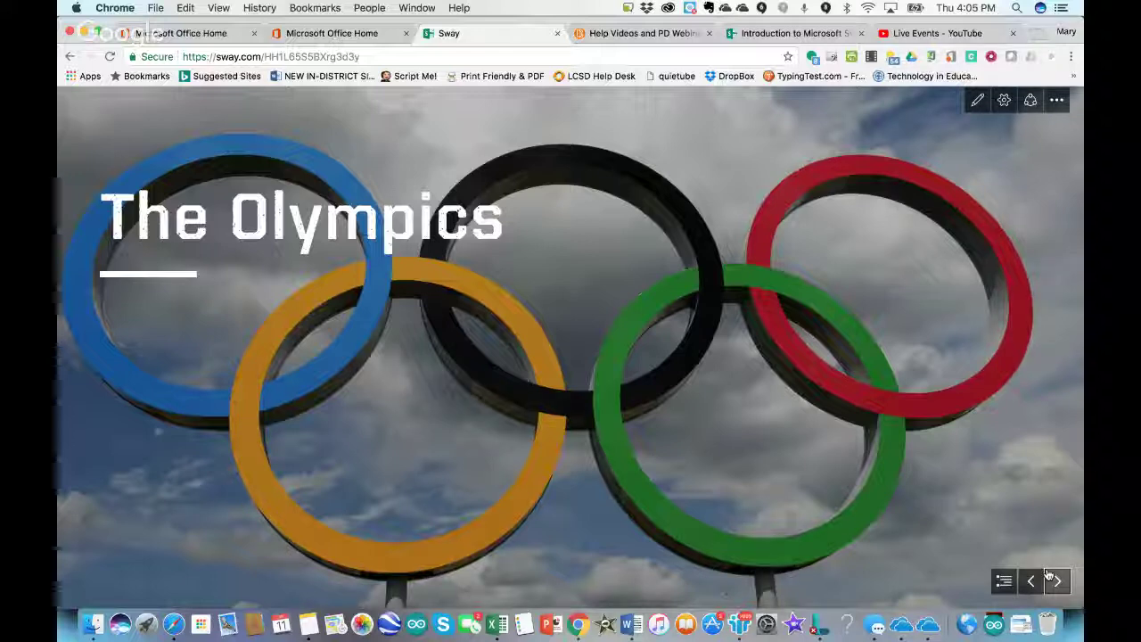
left_click(978, 102)
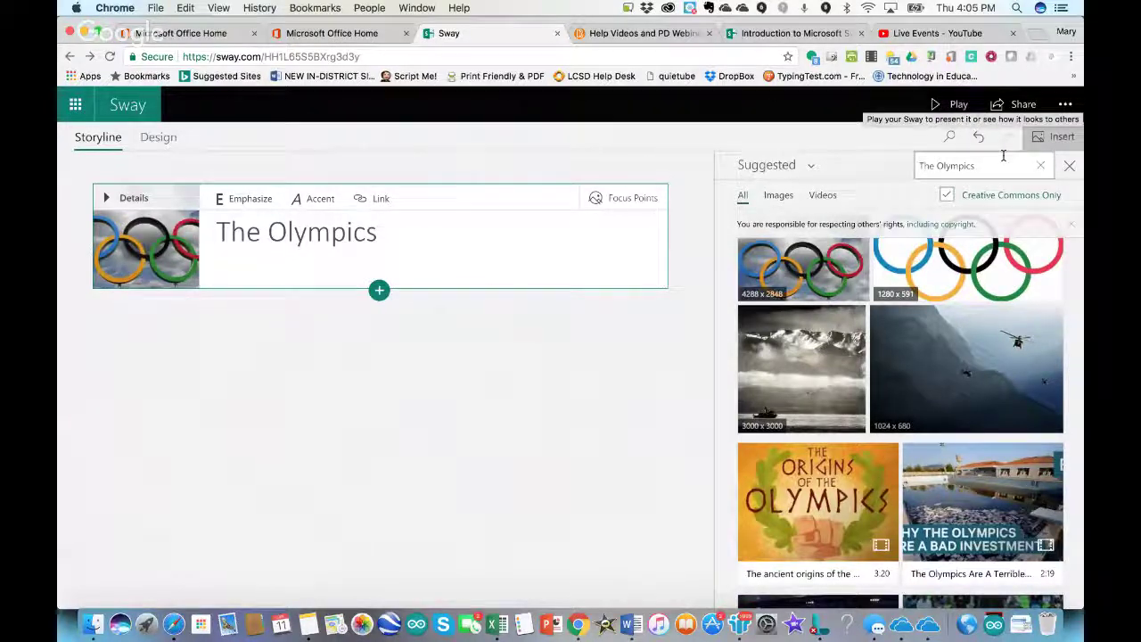
Step: Find "THE ANCIENT OLYMPICS-0.ppt" on this device by searching for "olympics" and import it into the Sway
left_click(1053, 138)
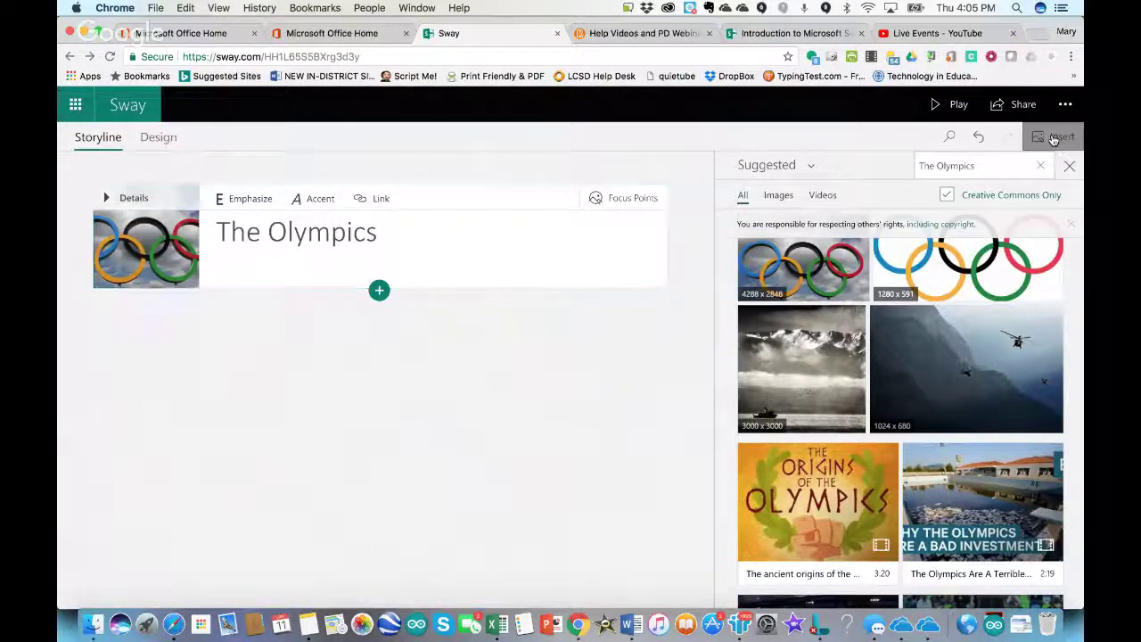
left_click(1053, 138)
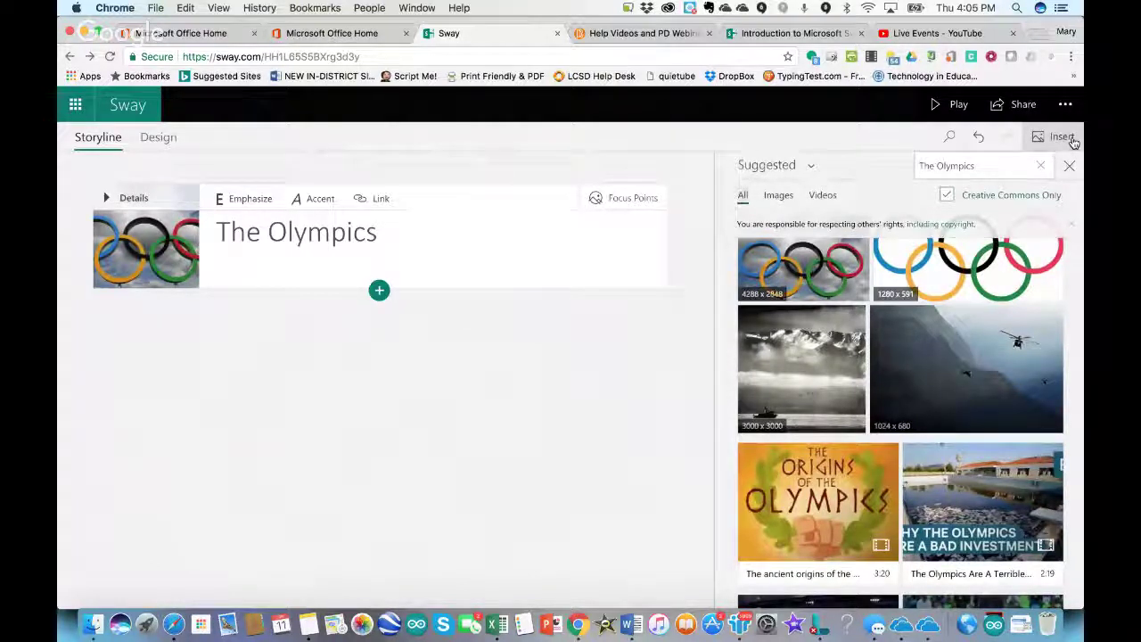
left_click(810, 166)
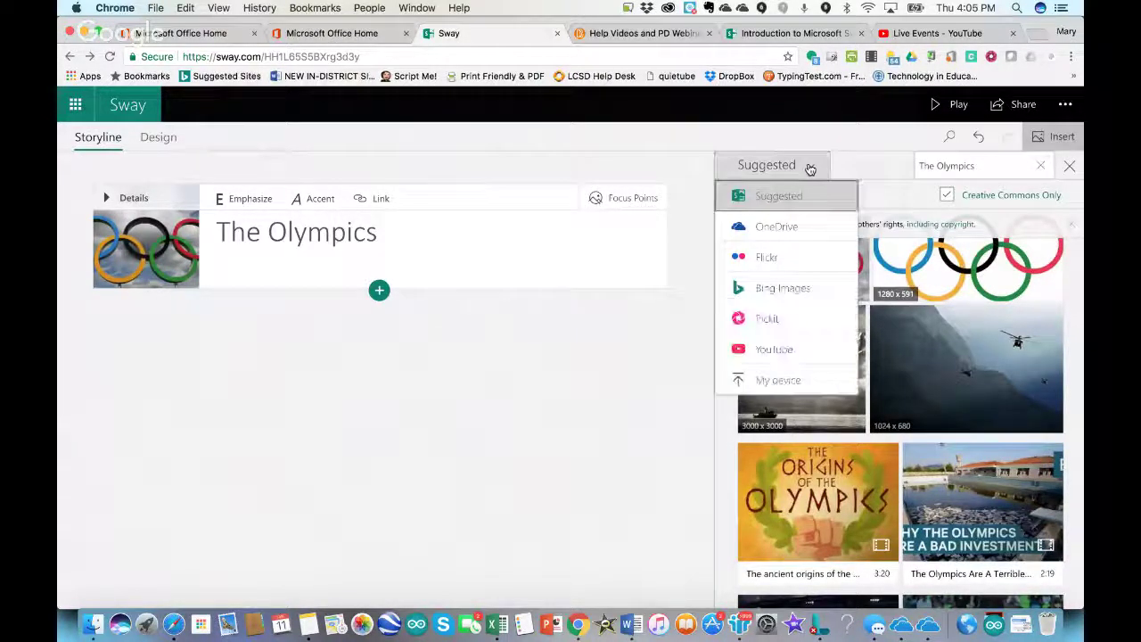
left_click(795, 382)
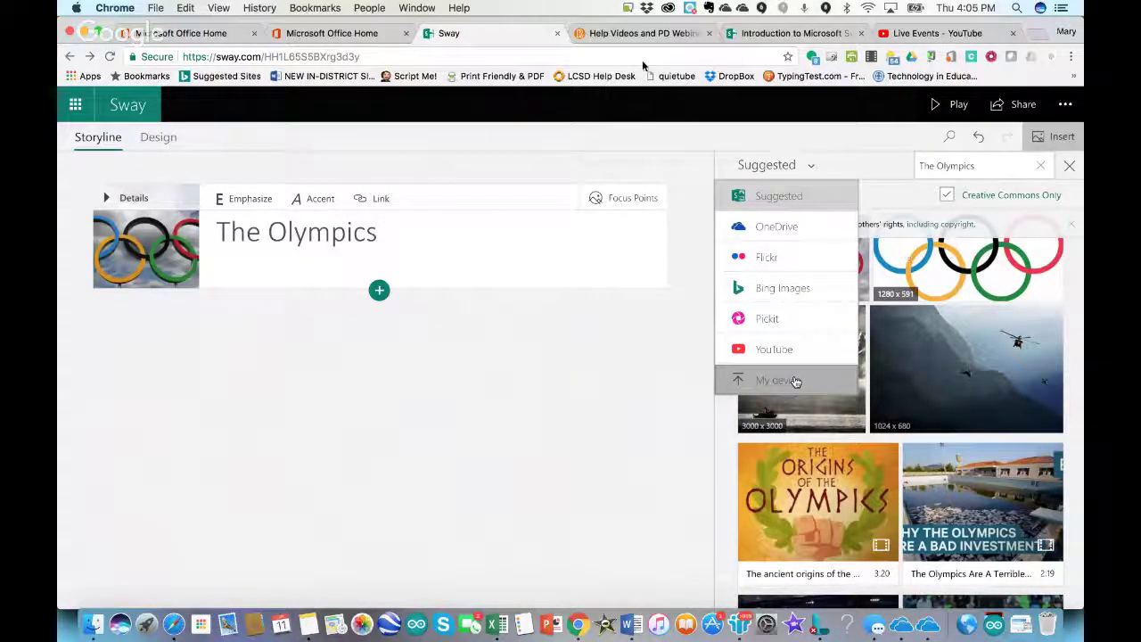
left_click(812, 102)
type("olym")
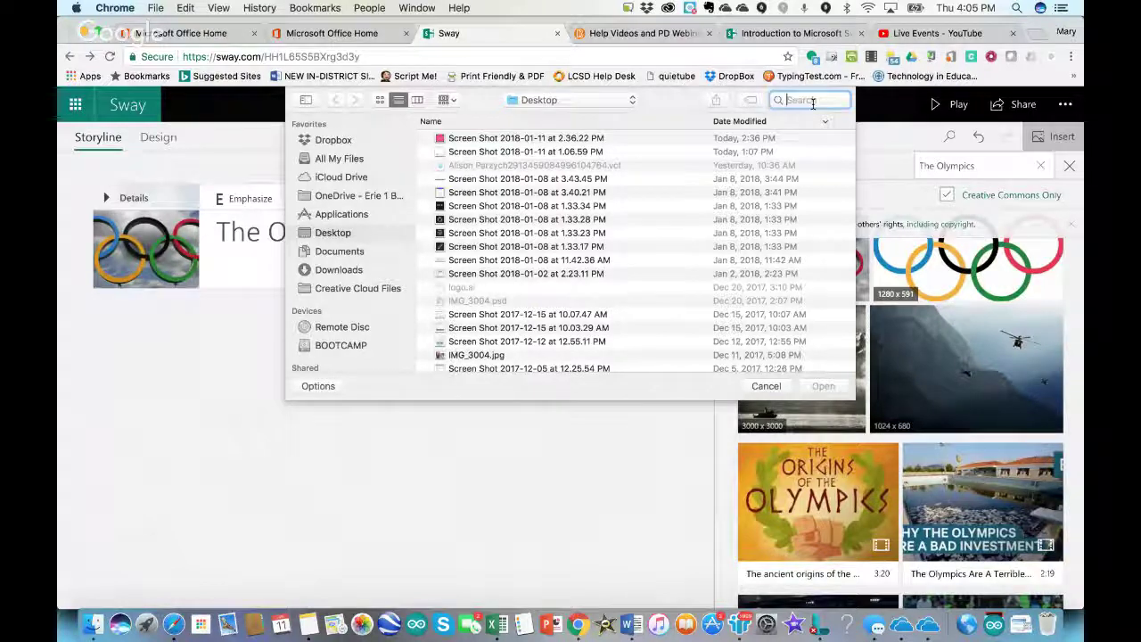
type("pics")
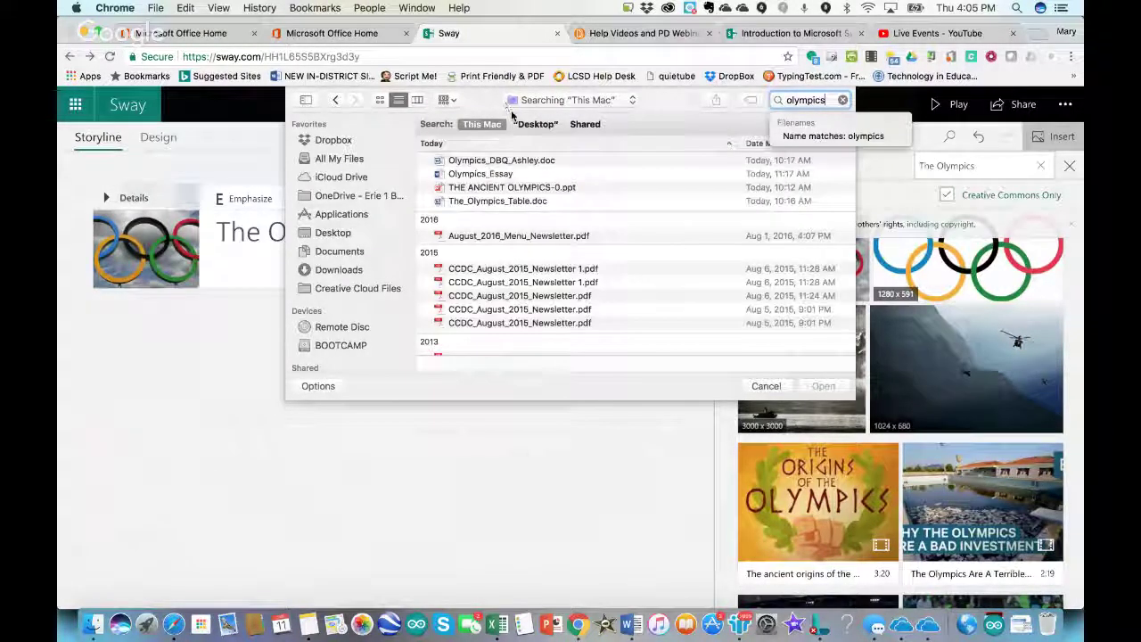
left_click(530, 190)
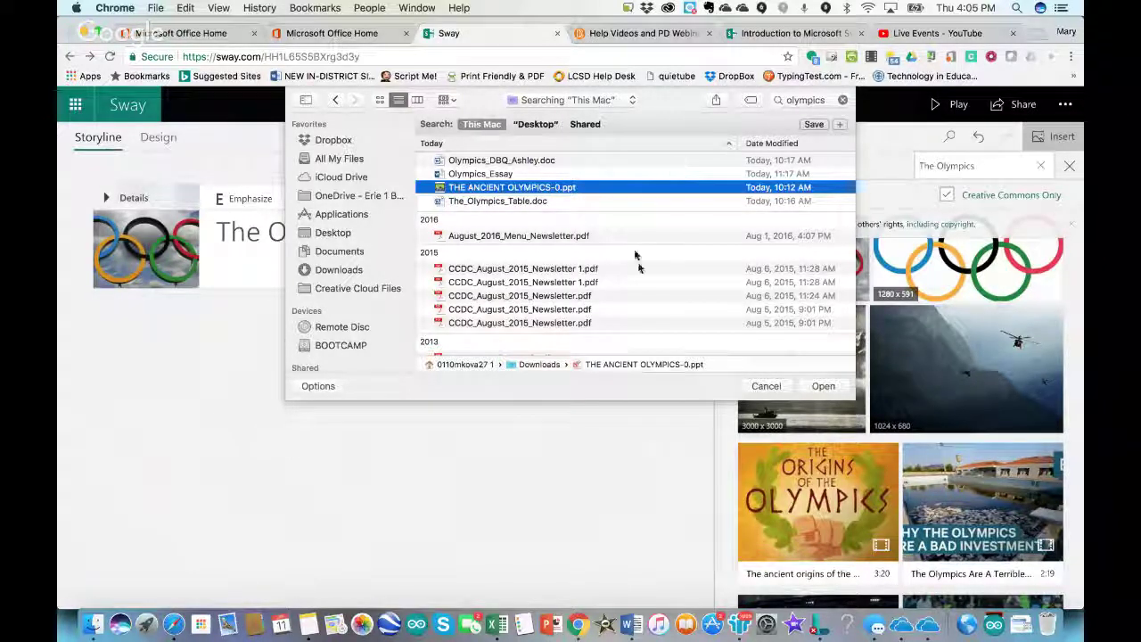
left_click(821, 387)
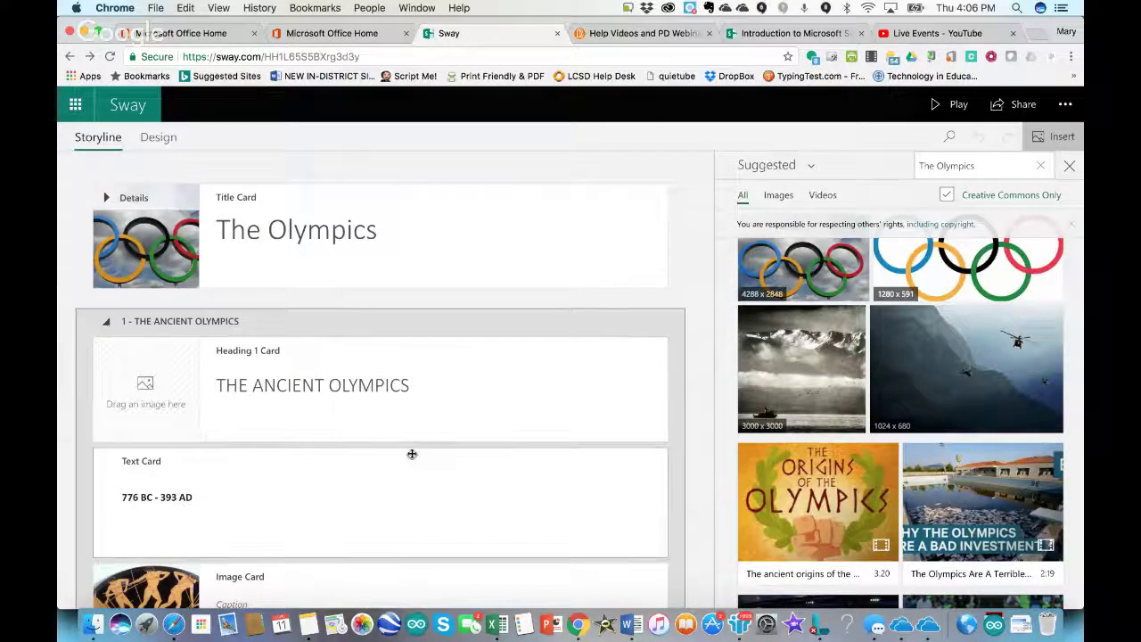
Step: Look through the text and image cards imported from the presentation, then return to the start of the storyline
scroll(410, 452, "down", 2)
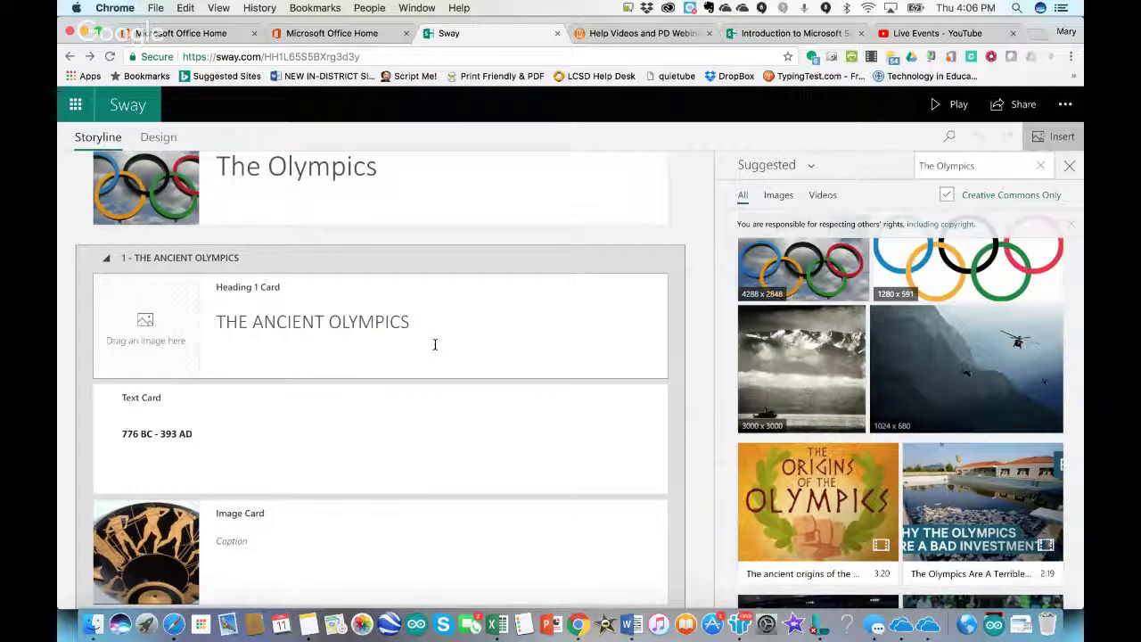
scroll(424, 435, "down", 5)
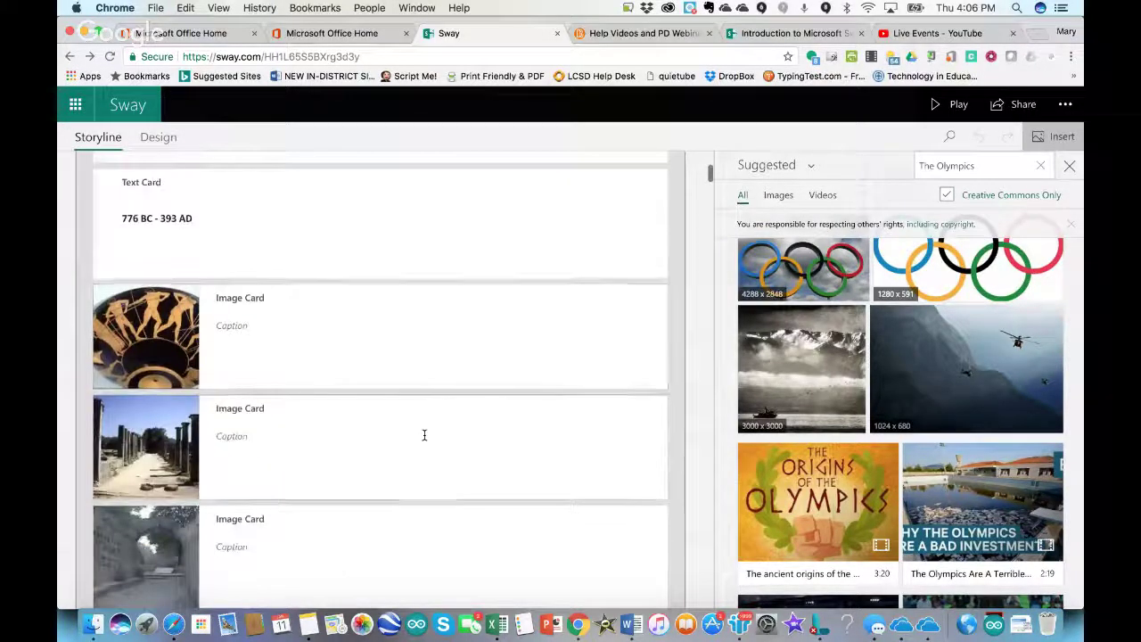
scroll(424, 435, "down", 10)
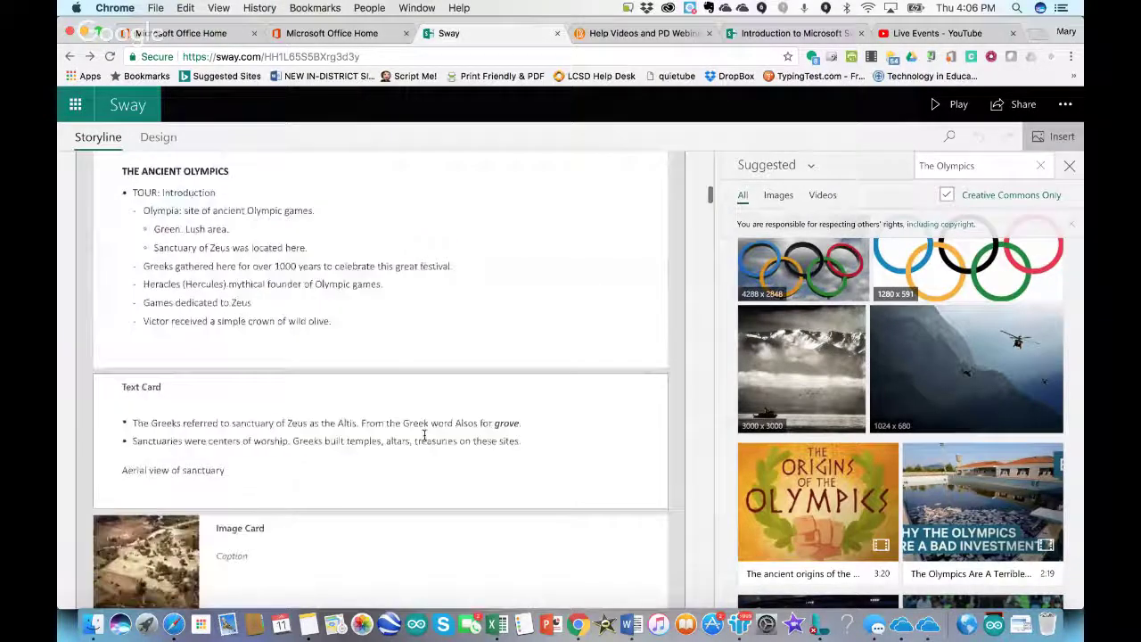
scroll(425, 435, "down", 10)
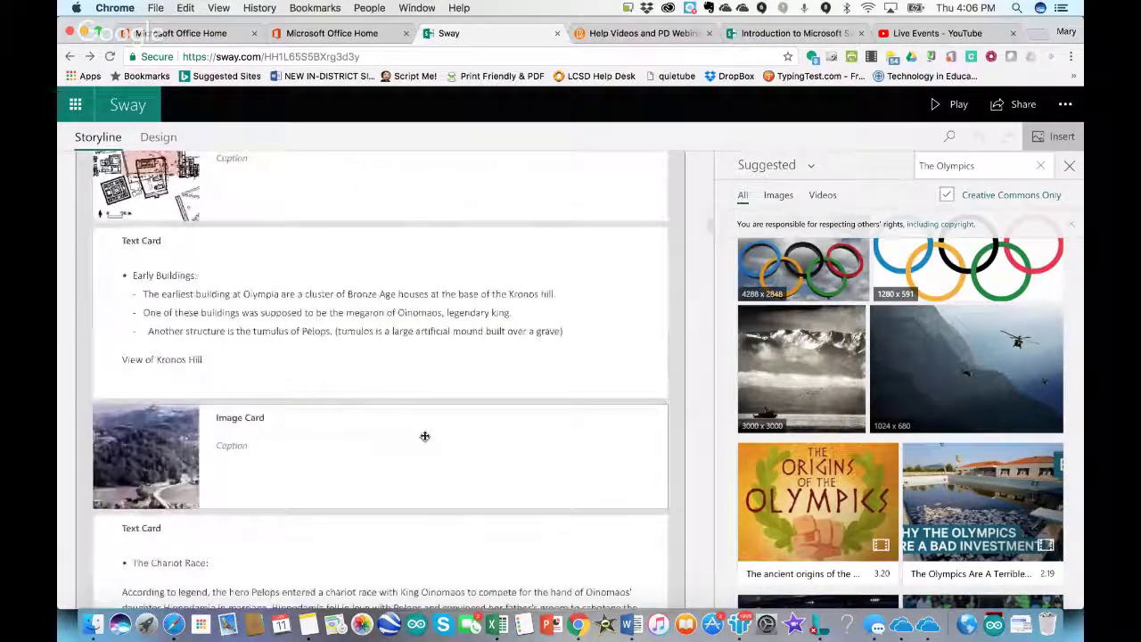
scroll(424, 434, "down", 15)
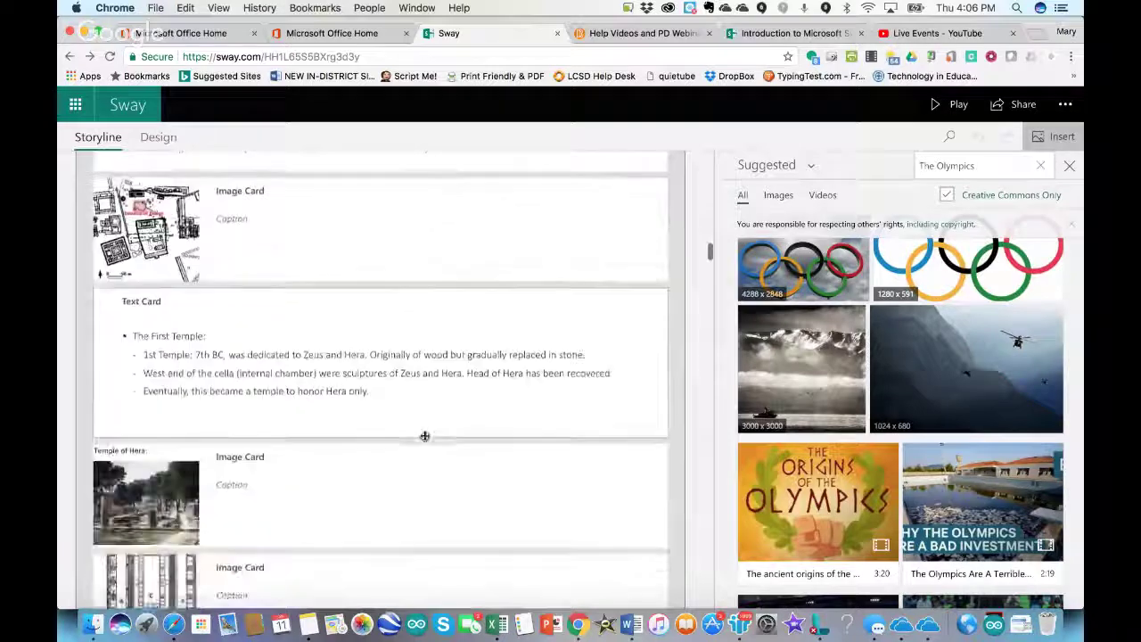
scroll(425, 435, "down", 15)
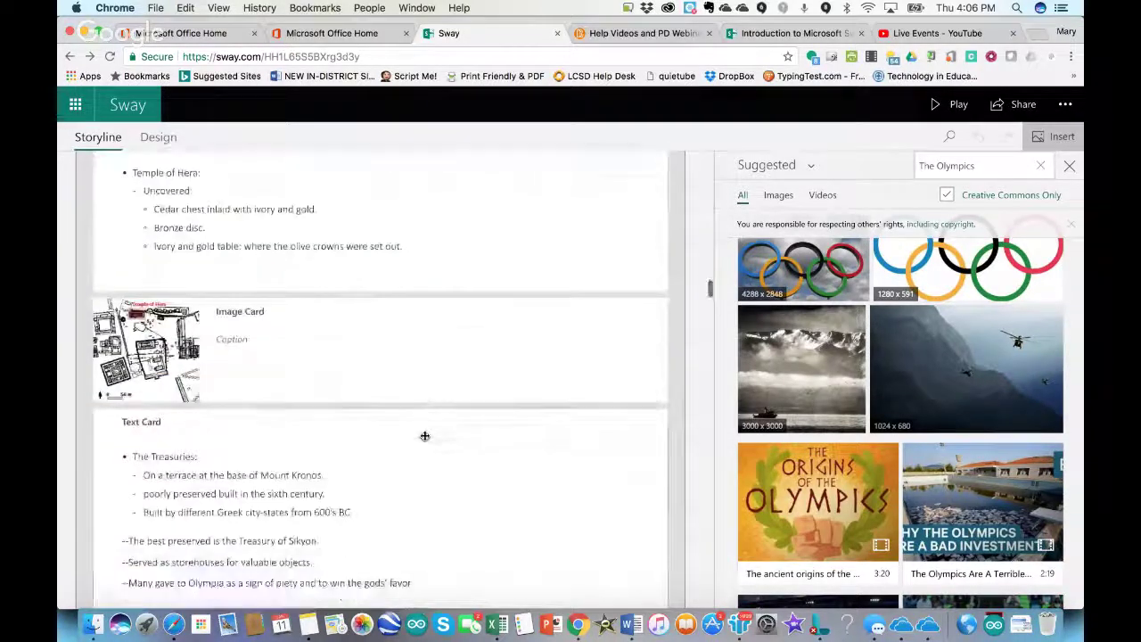
scroll(424, 435, "down", 15)
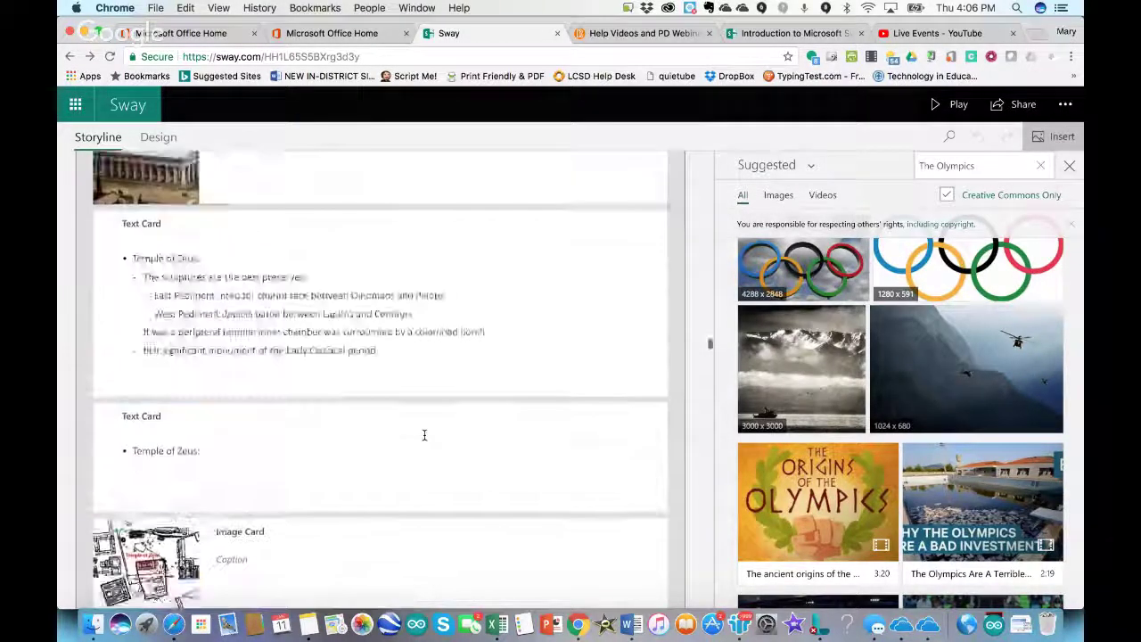
scroll(424, 435, "up", 20)
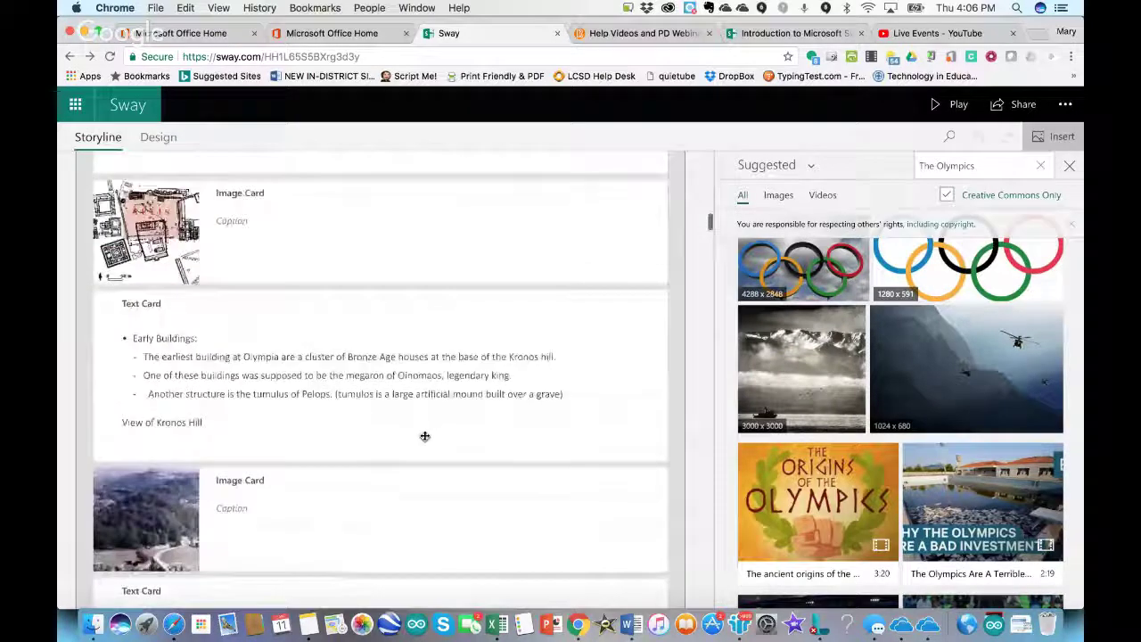
scroll(424, 436, "up", 20)
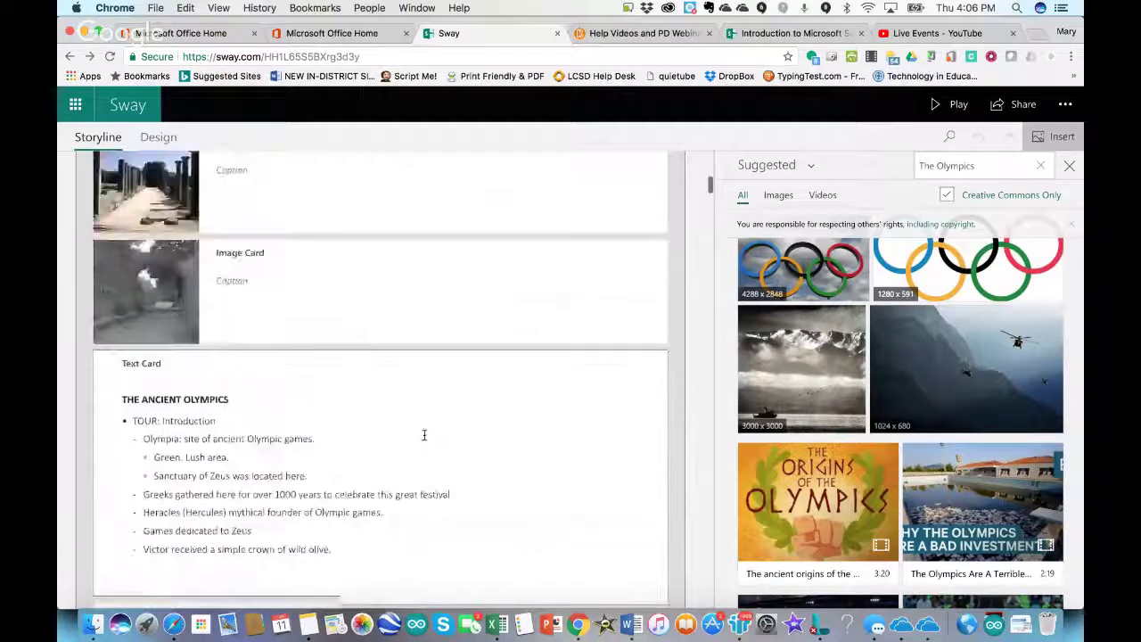
scroll(424, 435, "up", 15)
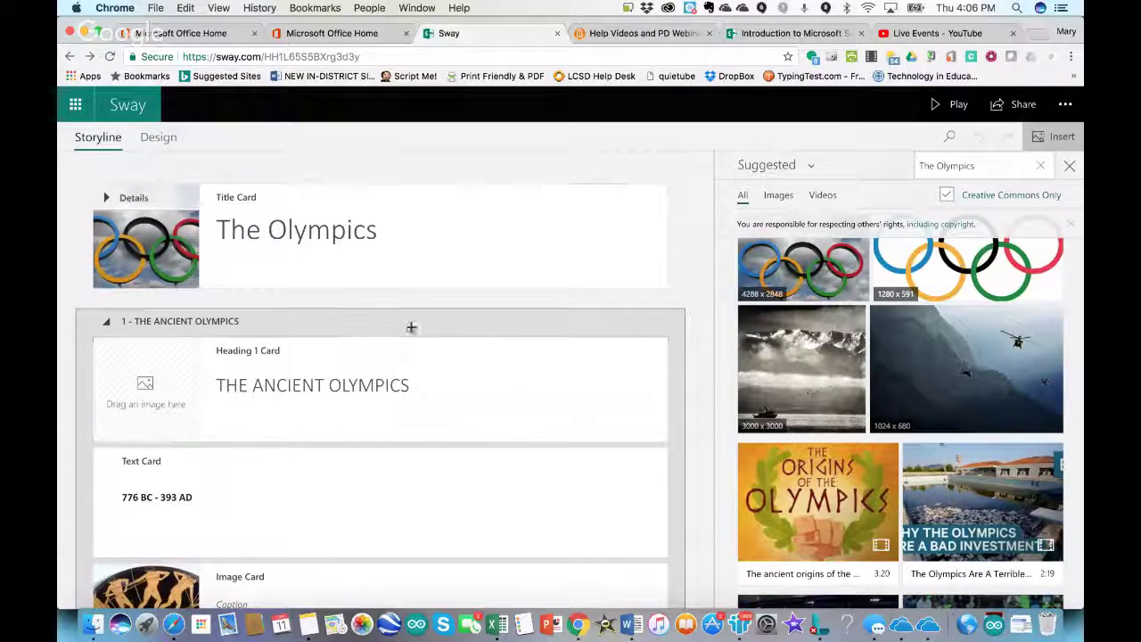
Step: Add a text card below the title card reading "Before we can talk about the 2018 Olympics, let's talk about how it all got started!"
left_click(375, 274)
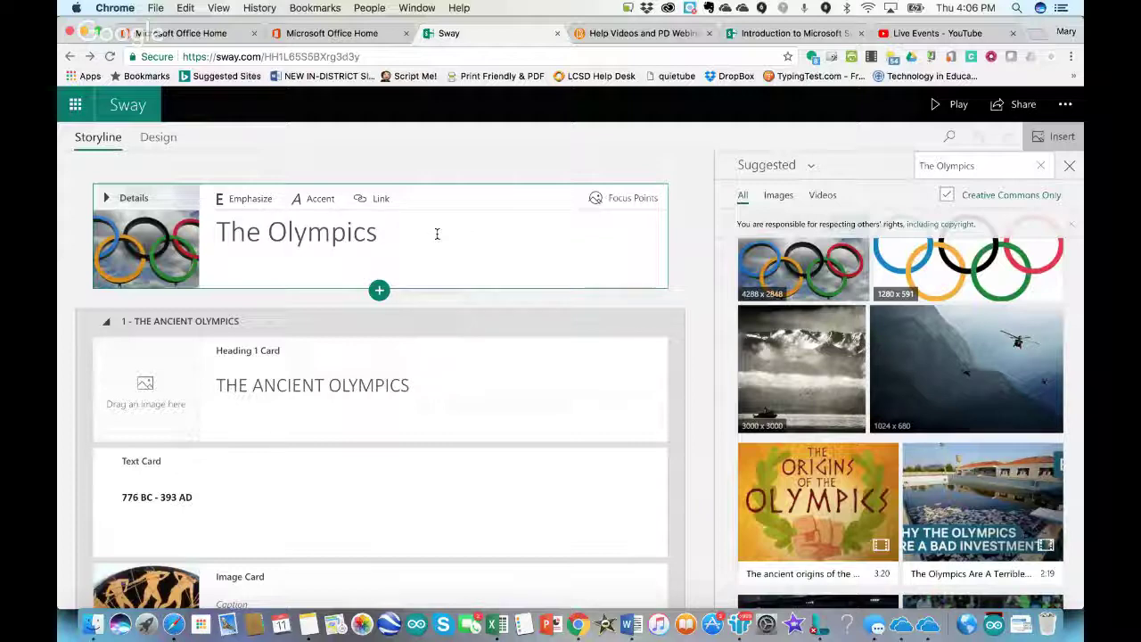
left_click(378, 291)
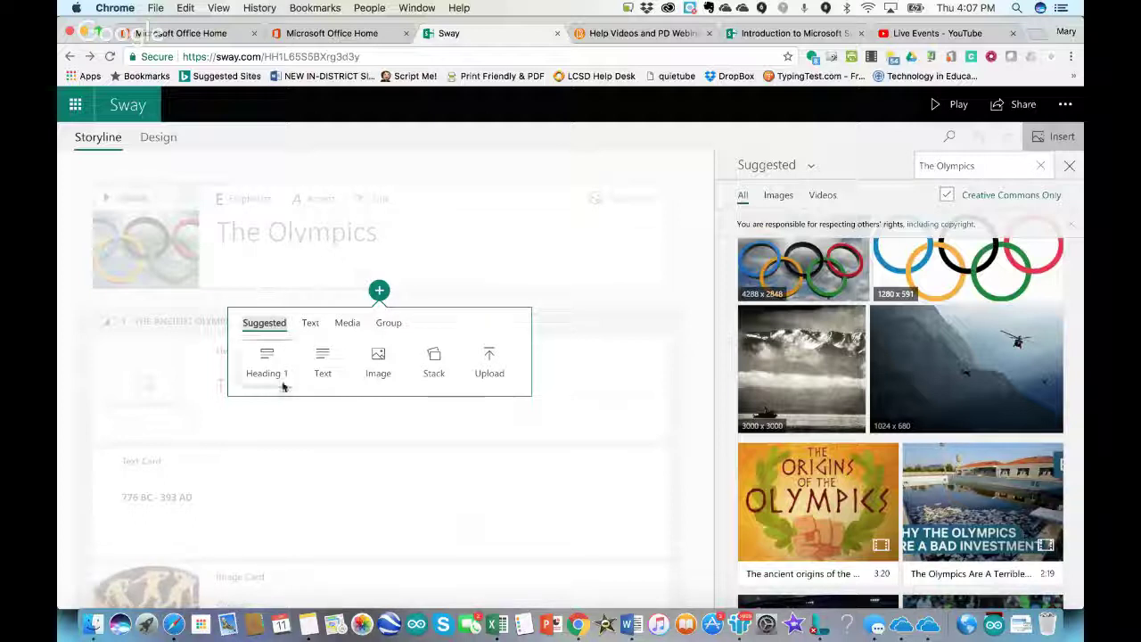
left_click(322, 360)
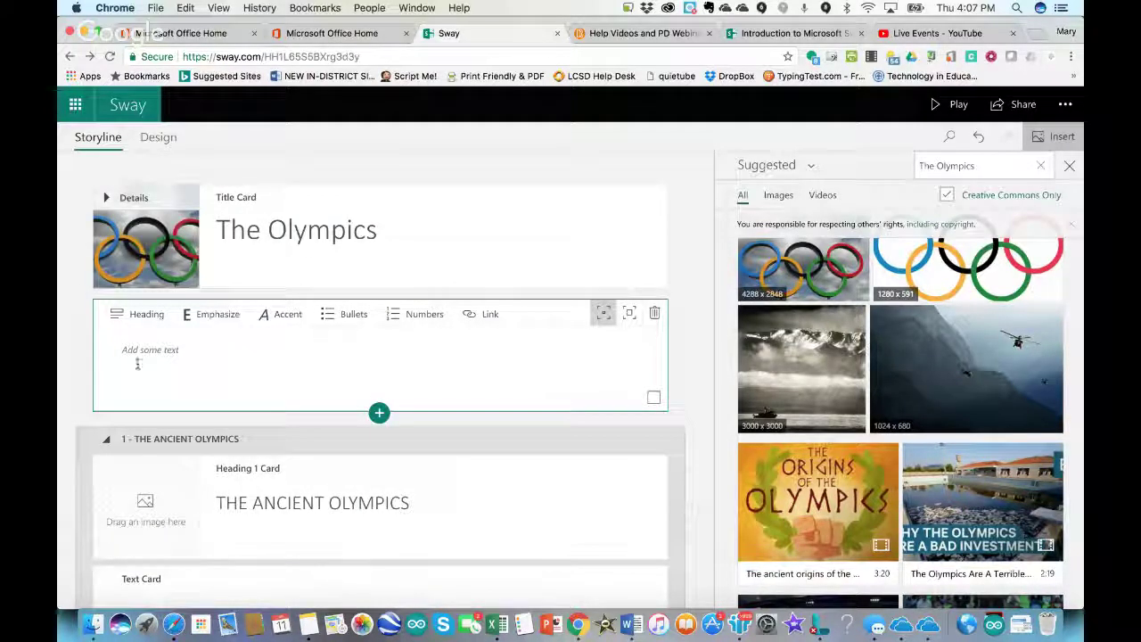
left_click(178, 356)
type("Before")
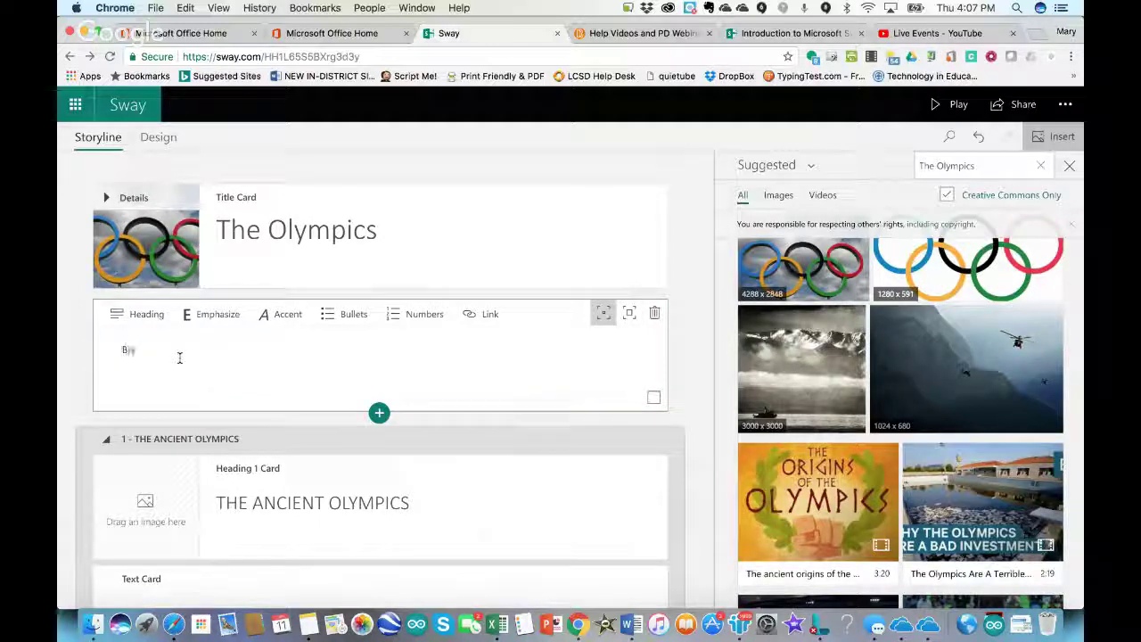
type(" we")
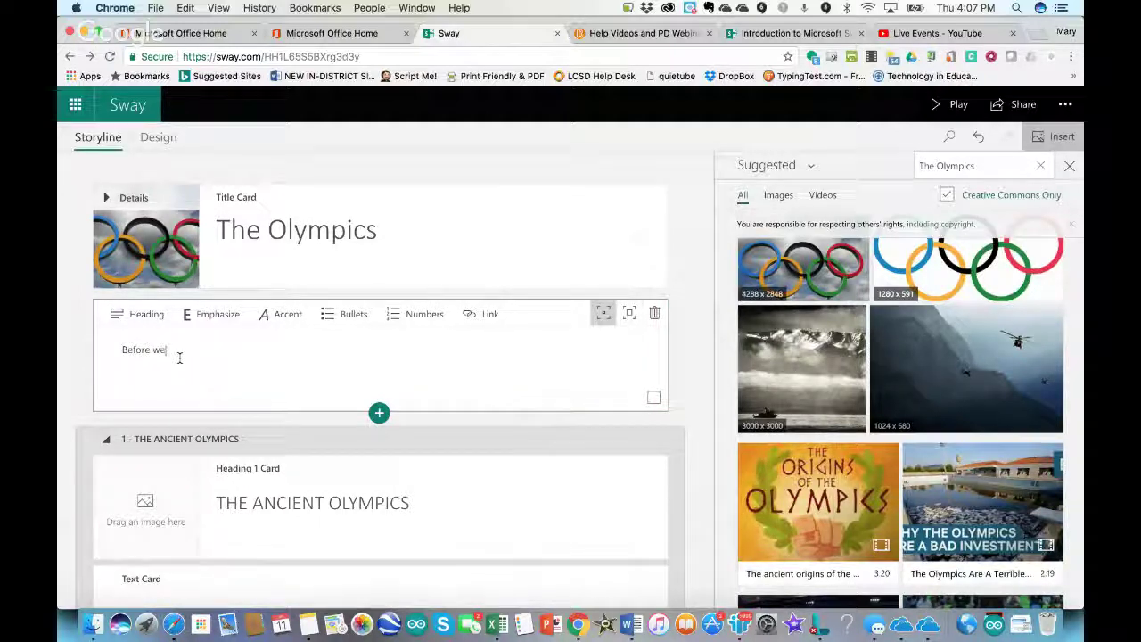
type(" dan talk about the 2018 O")
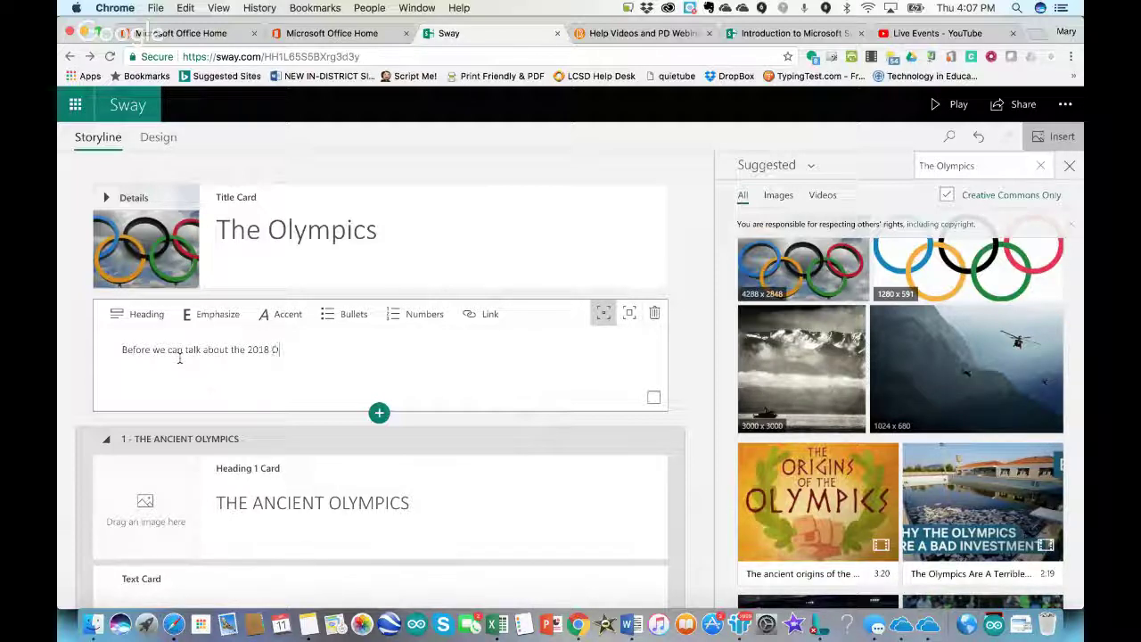
type("lymp")
type("ics, let's lelk about how it ")
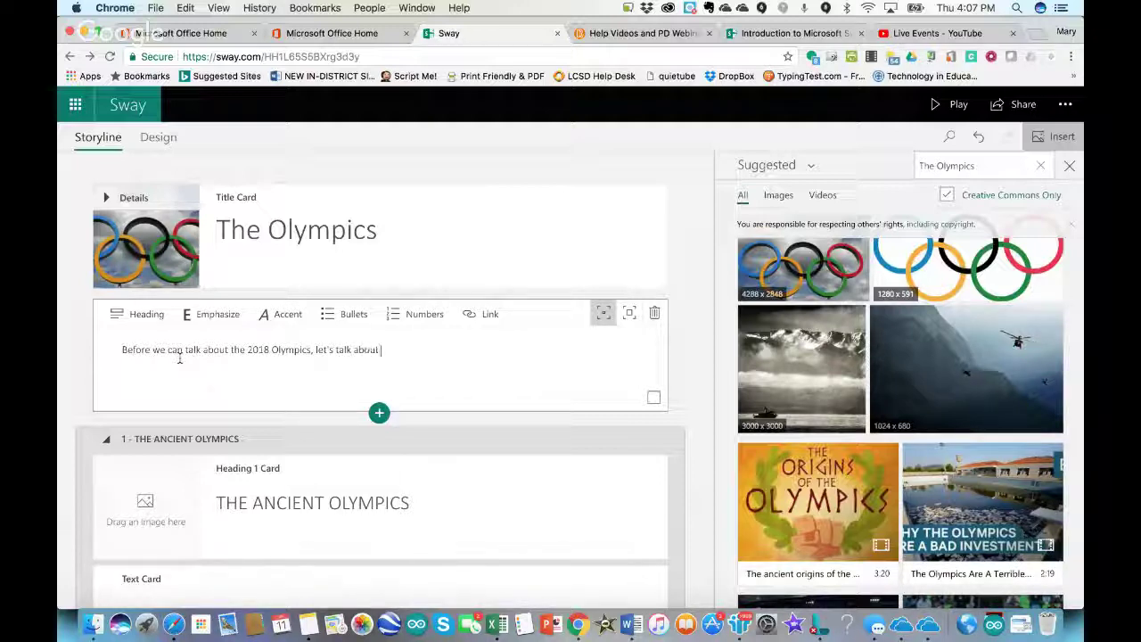
type("all got started!")
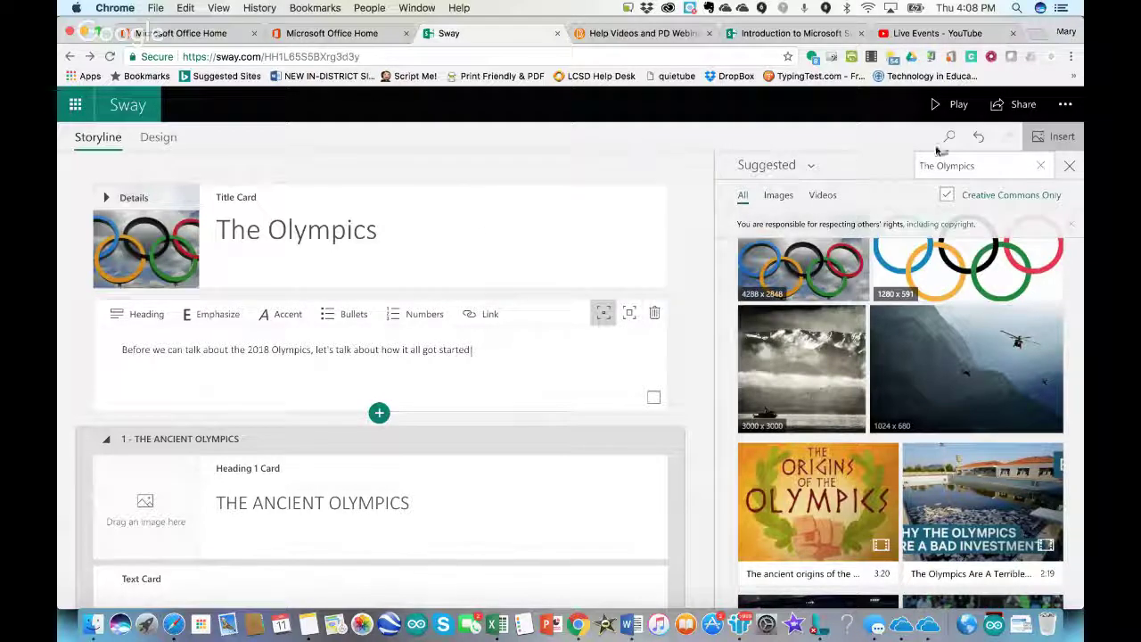
Step: Preview the Sway, paging from the title through the imported Ancient Olympics content to the Crown text, and return to editing
left_click(952, 105)
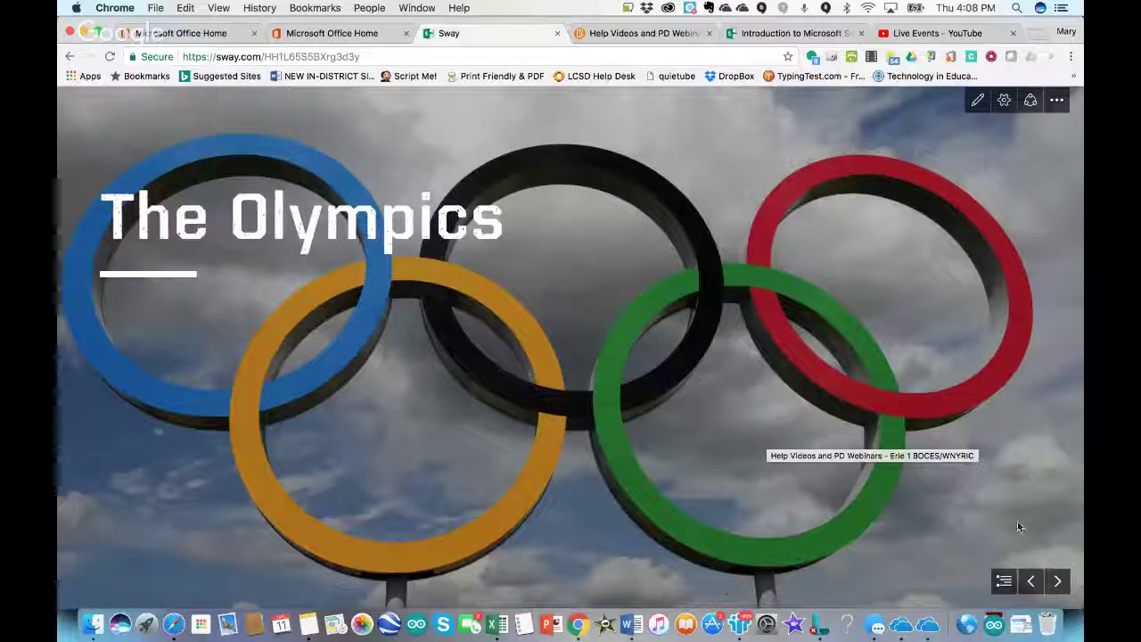
left_click(1058, 581)
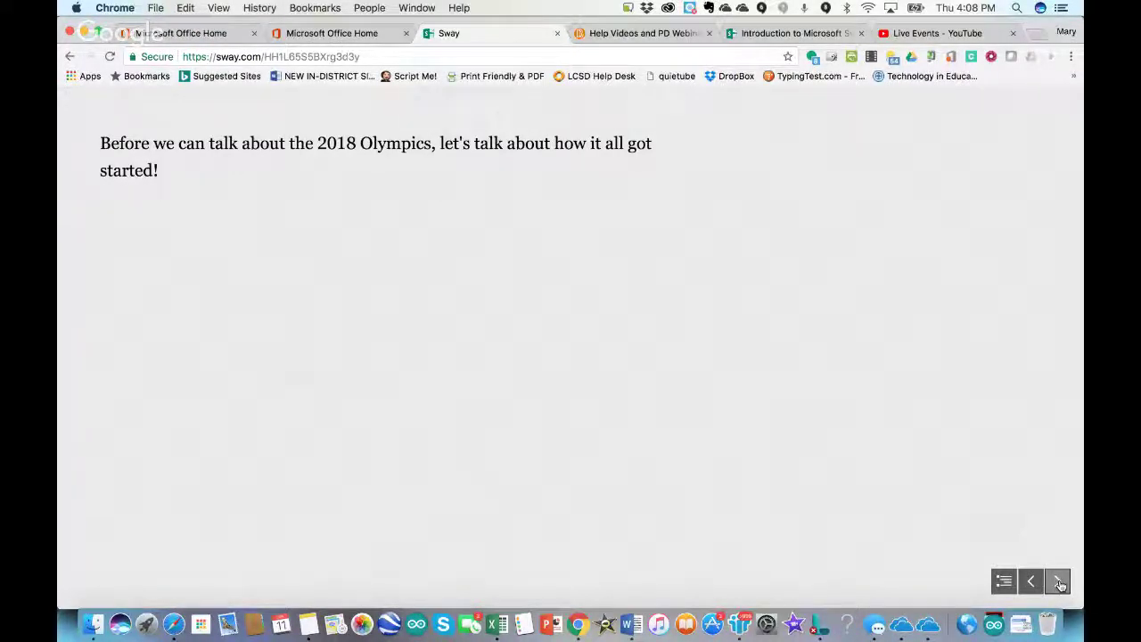
left_click(1057, 582)
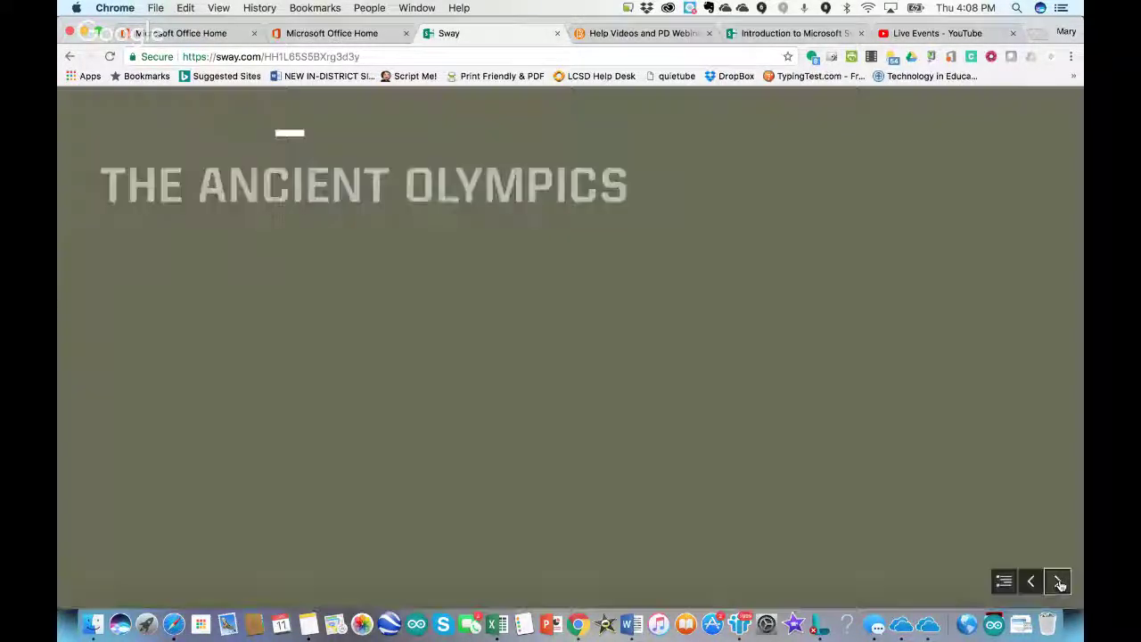
left_click(1058, 582)
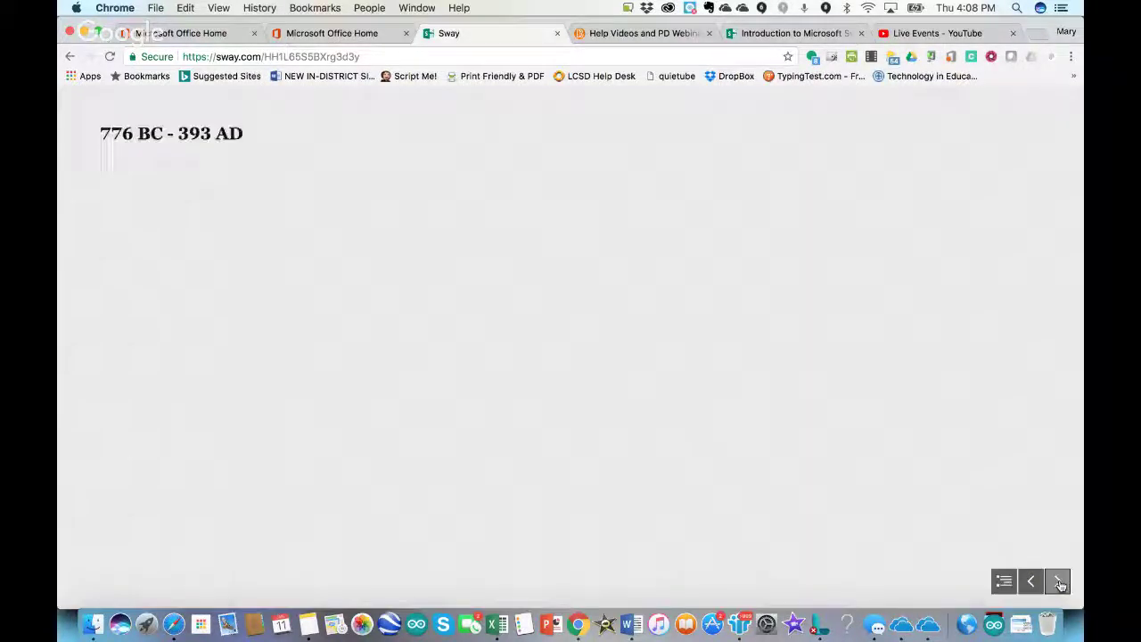
left_click(1057, 582)
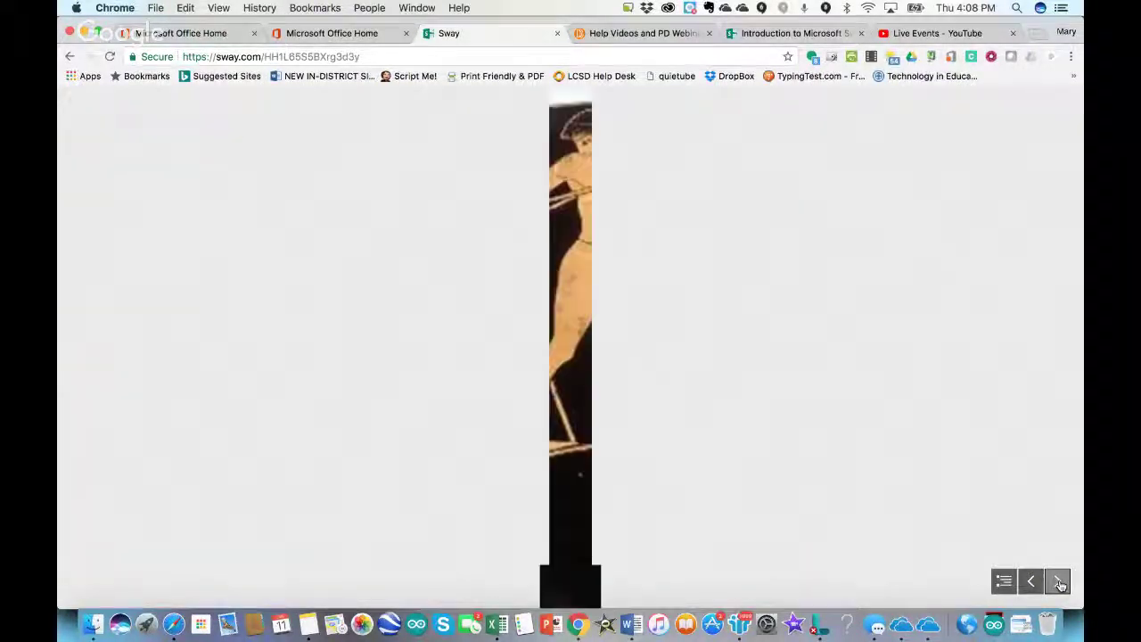
left_click(1058, 582)
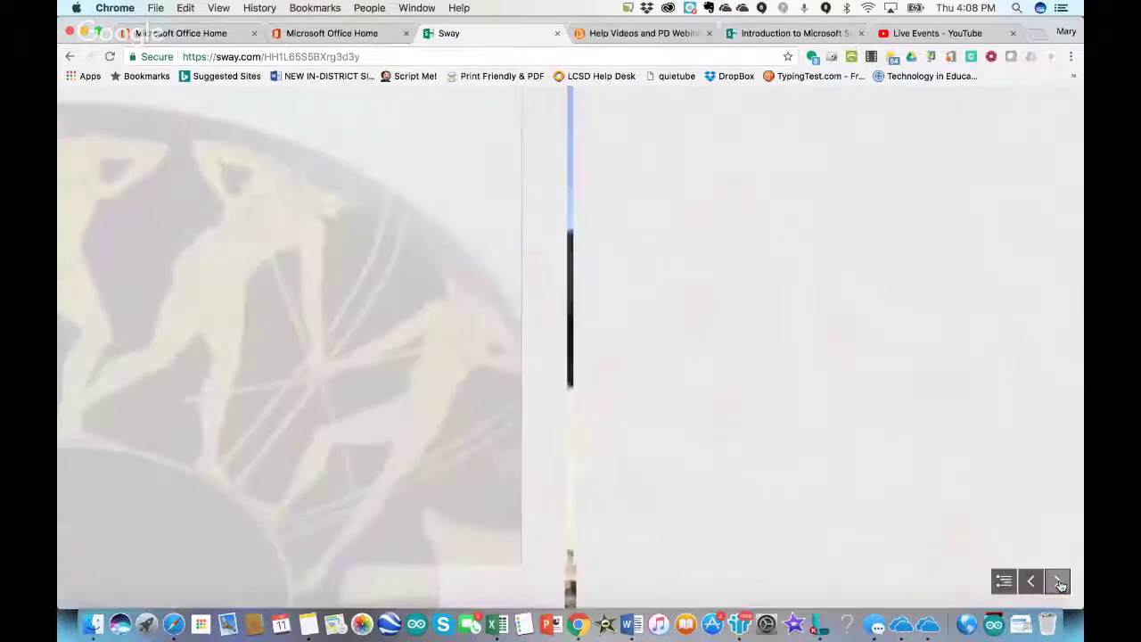
left_click(1058, 582)
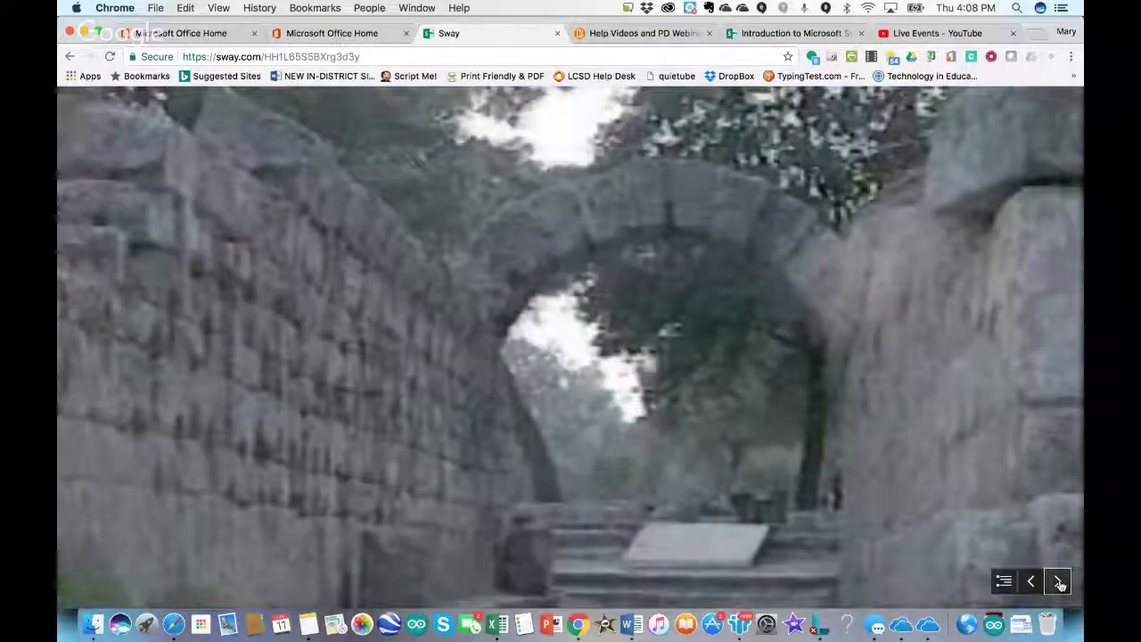
left_click(1058, 582)
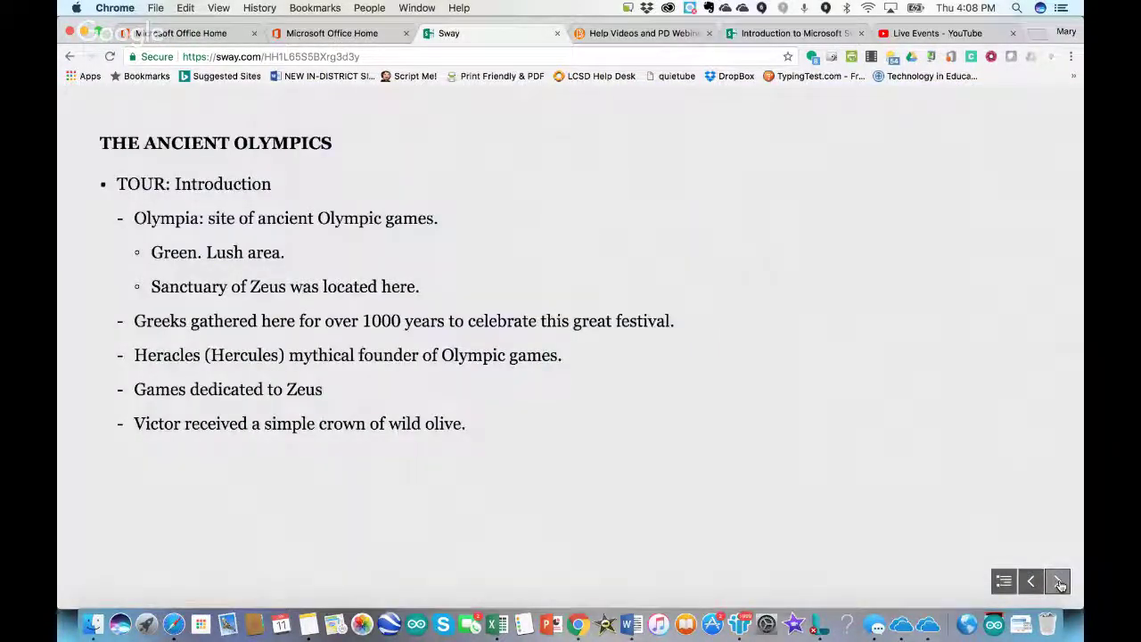
left_click(1057, 582)
left_click(1058, 582)
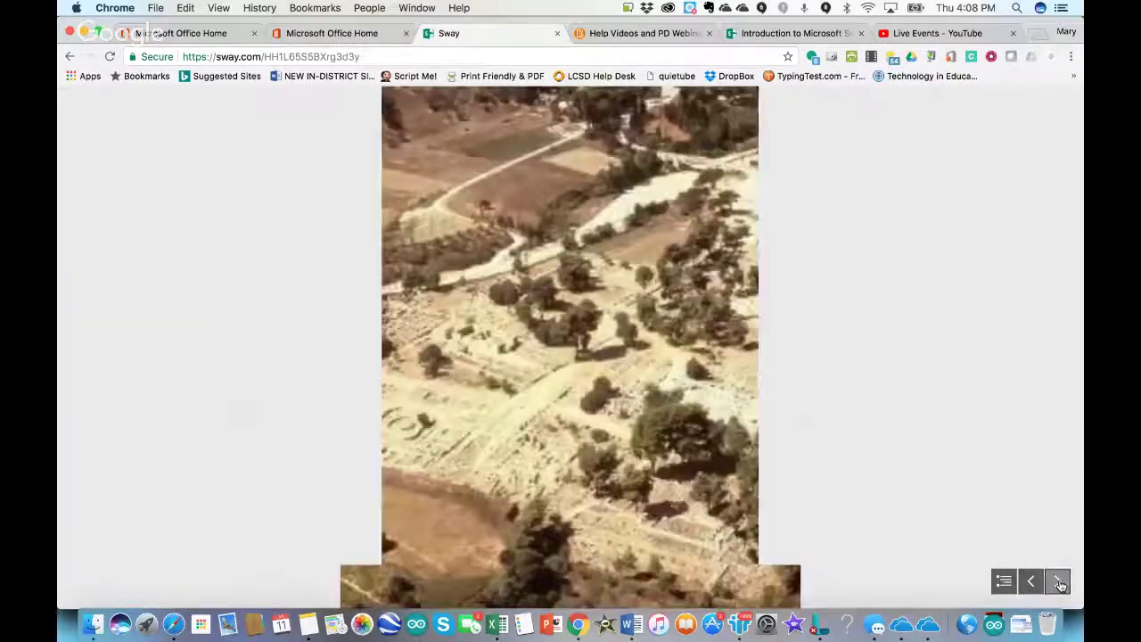
left_click(1058, 582)
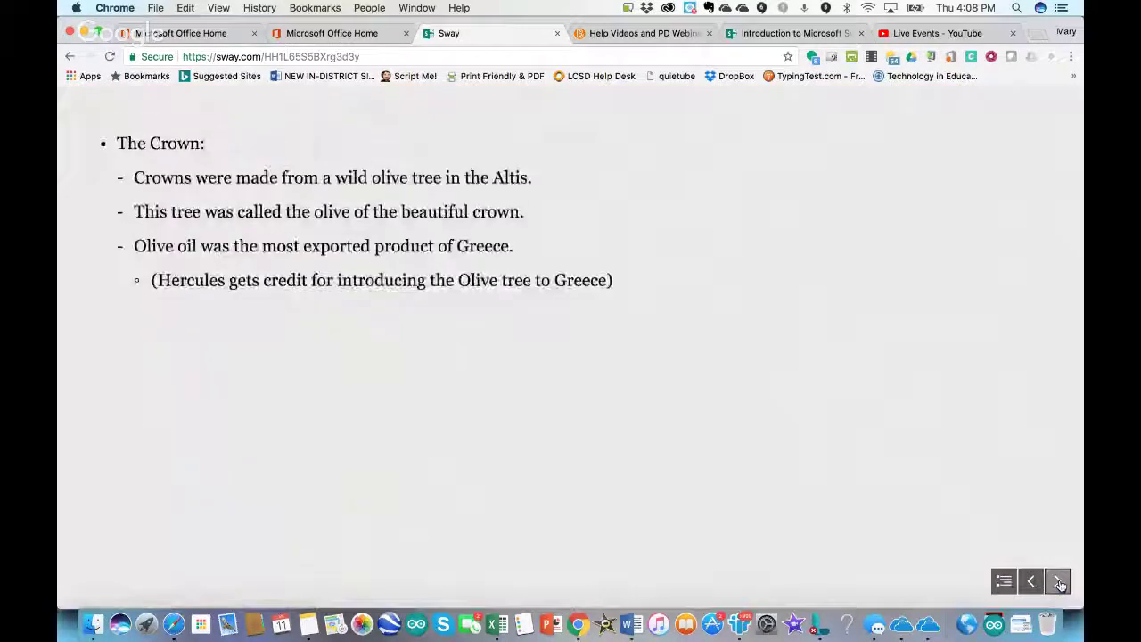
mouse_move(1021, 114)
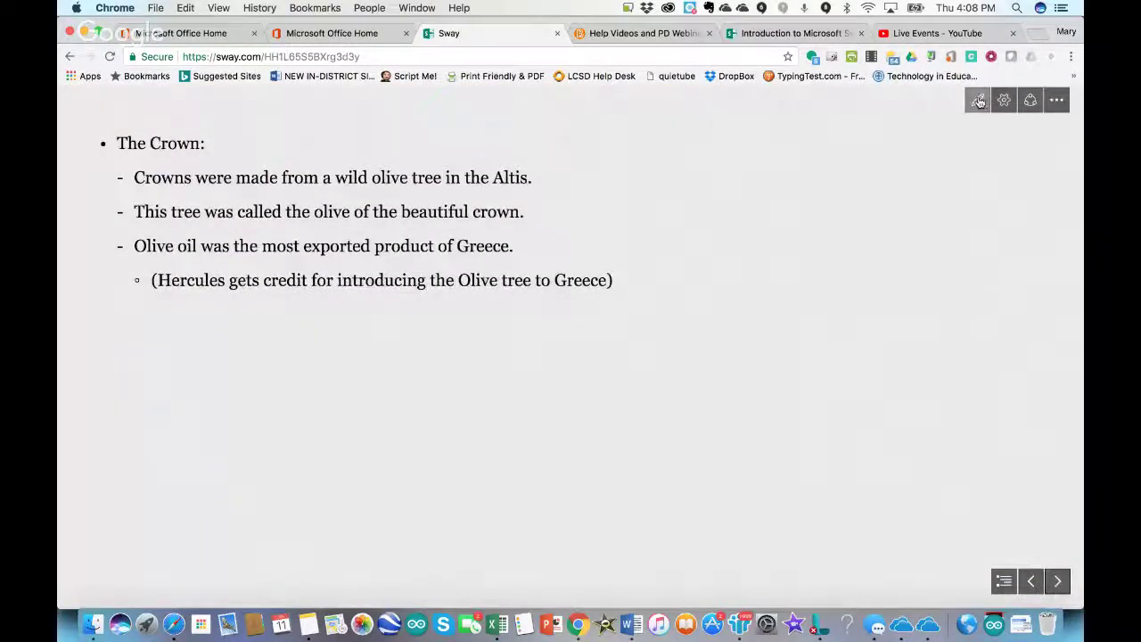
left_click(978, 101)
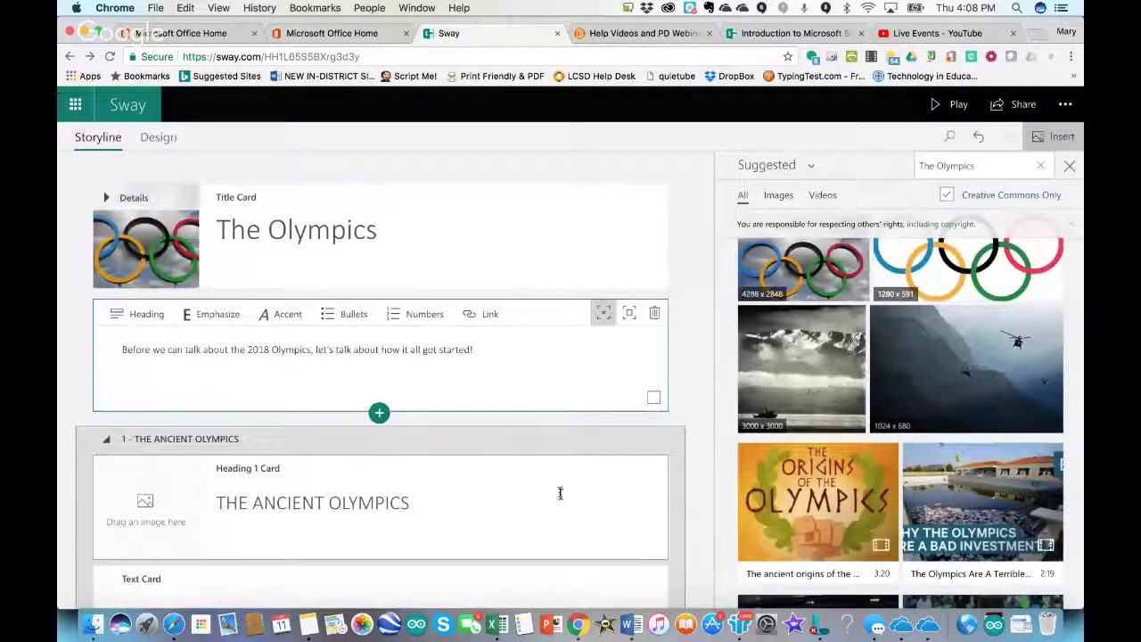
Step: Group the "776 BC - 393 AD" text card with the Greek vase image card, using the Automatic group type
scroll(562, 506, "down", 2)
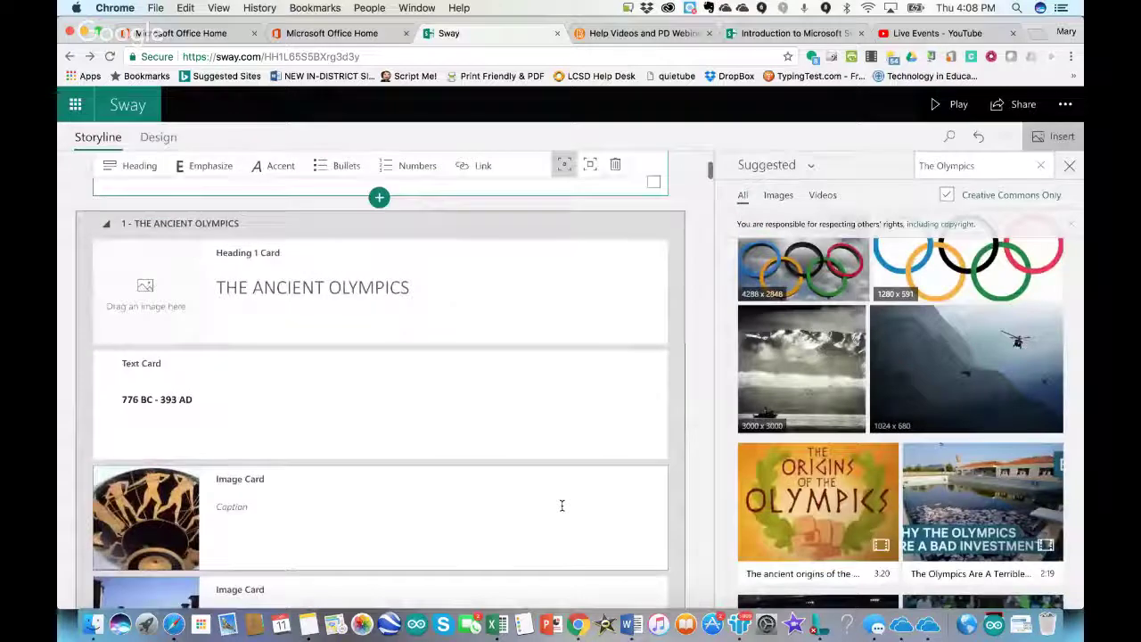
scroll(561, 505, "down", 4)
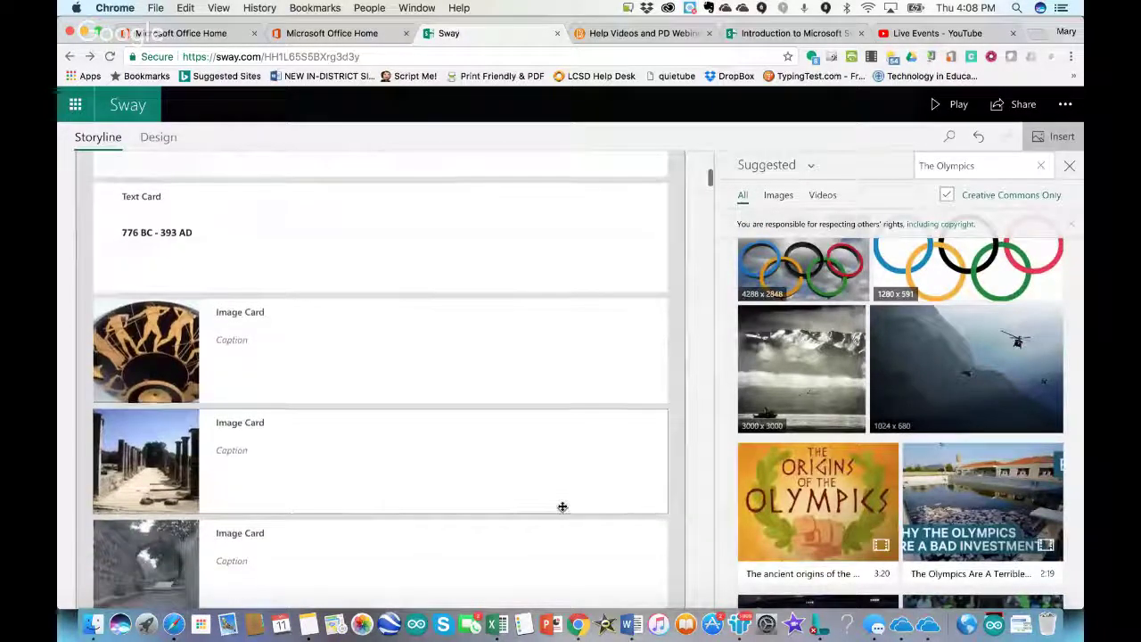
scroll(563, 511, "down", 1)
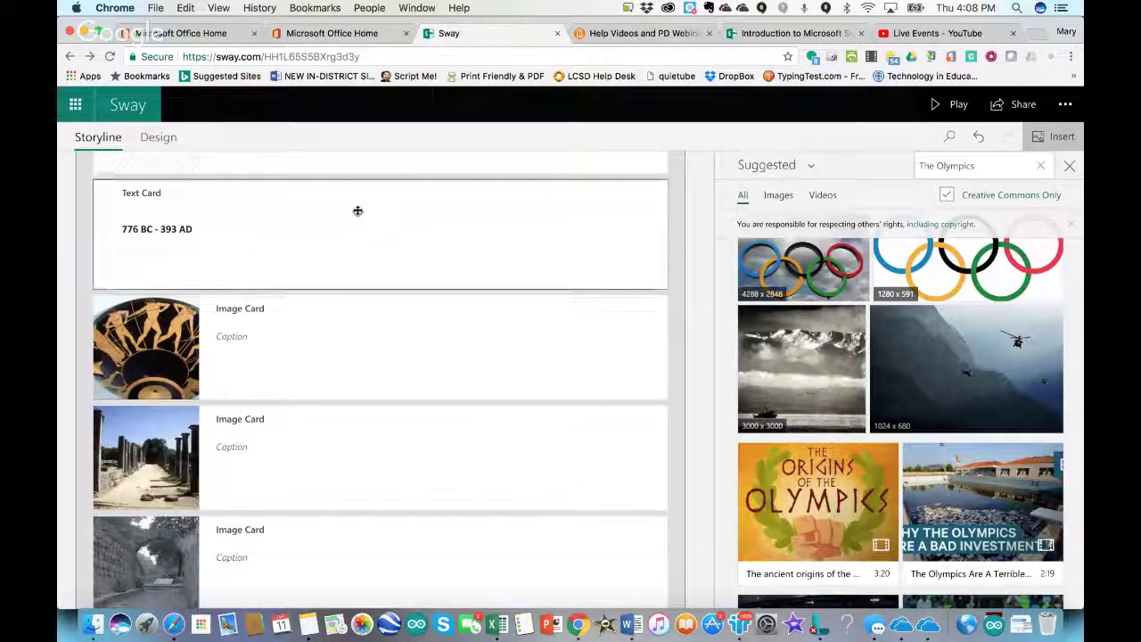
left_click_drag(358, 211, 362, 339)
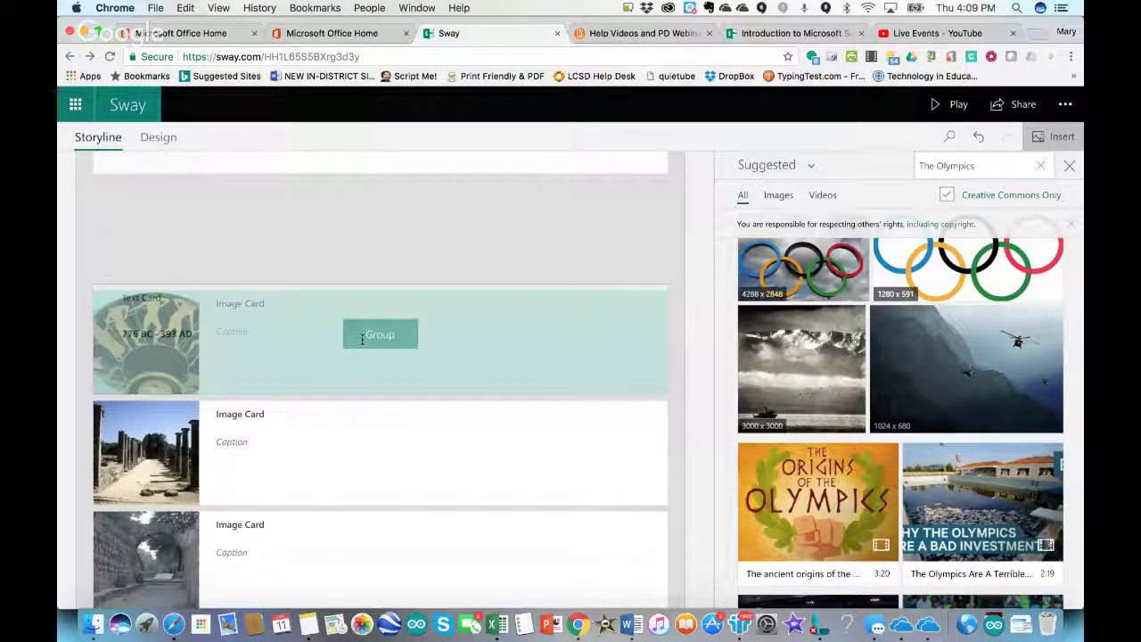
left_click_drag(362, 338, 361, 338)
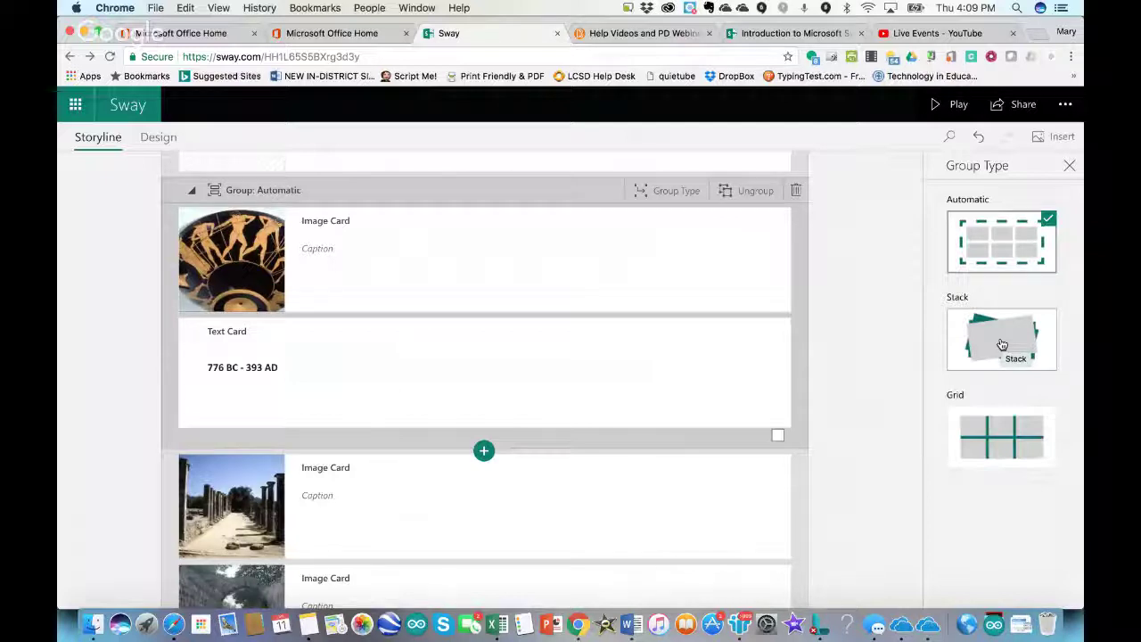
left_click(966, 251)
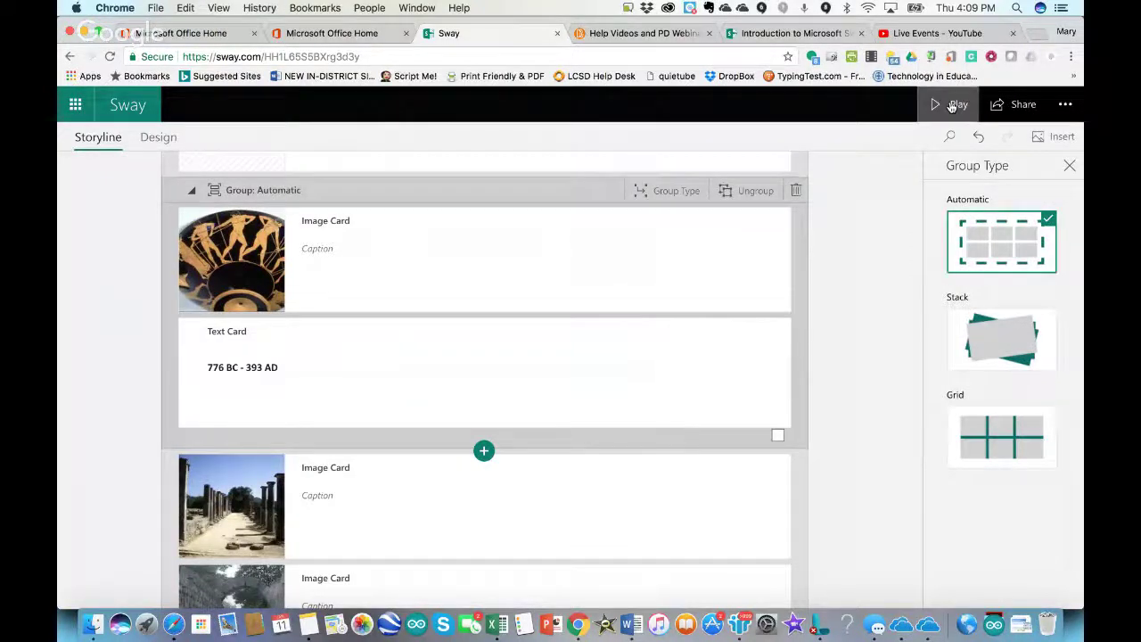
Step: Preview the Sway through the grouped vase image and date text to the columns image, and return to editing
left_click(951, 106)
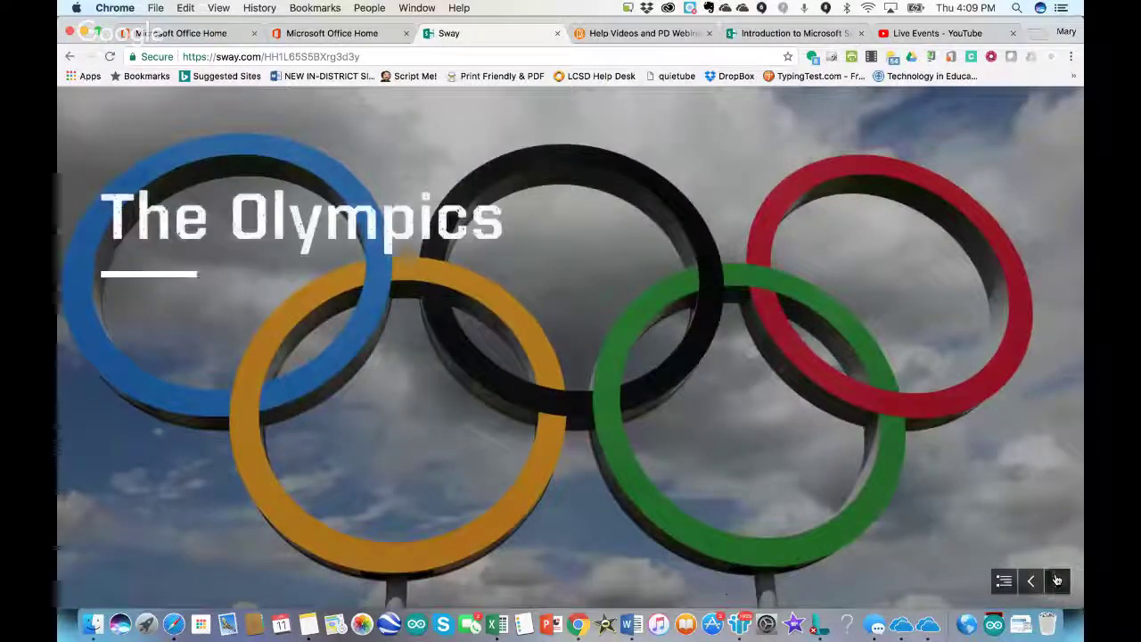
left_click(1056, 580)
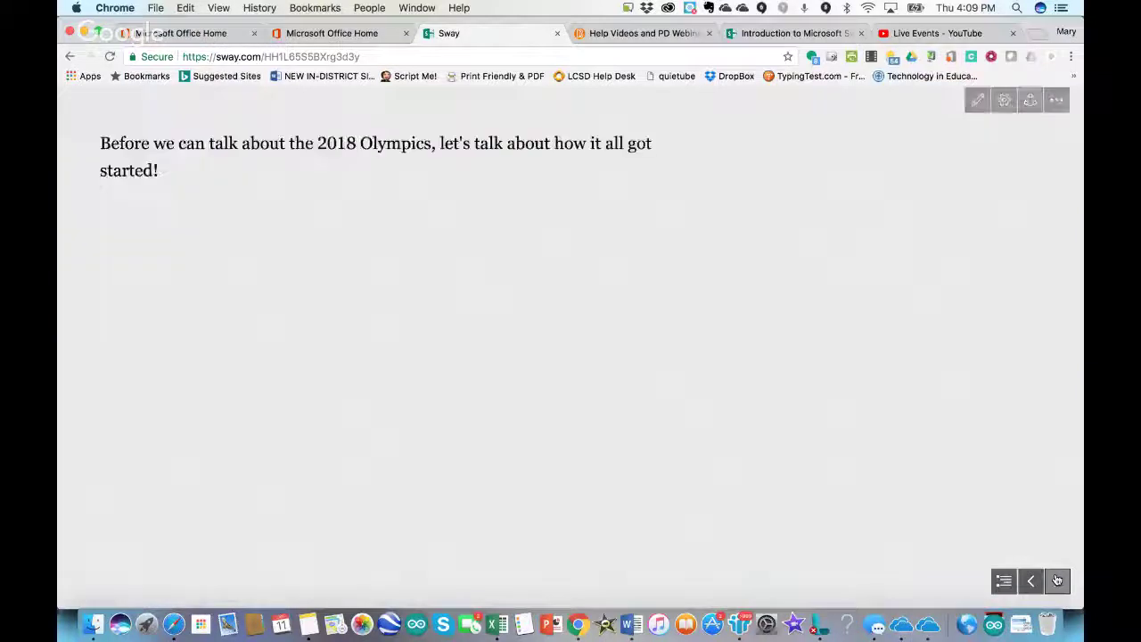
left_click(1056, 581)
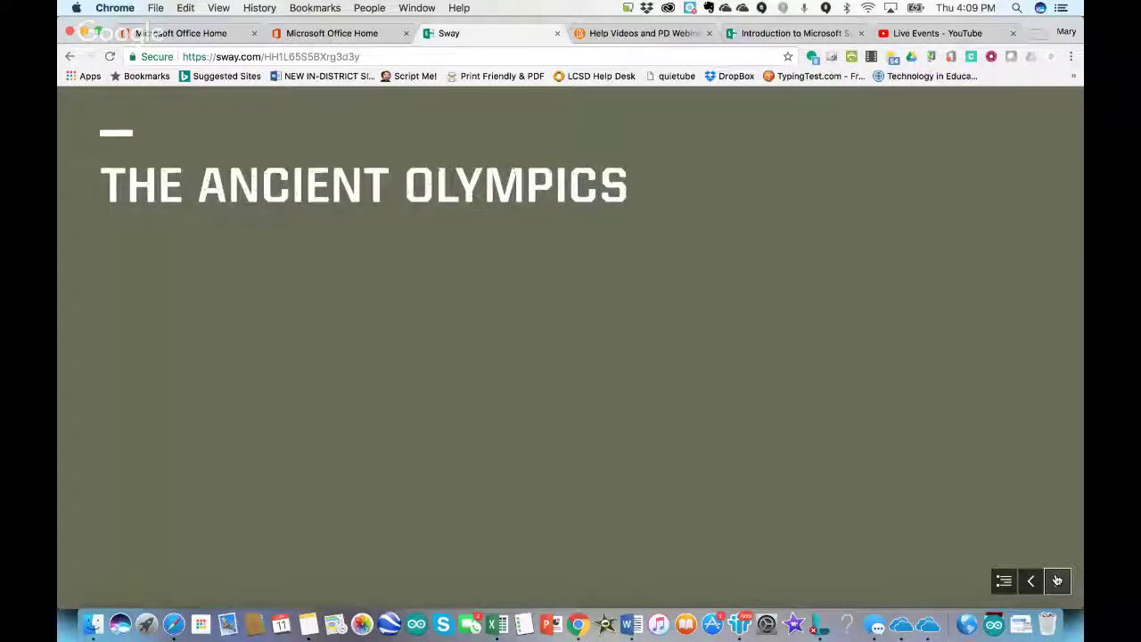
left_click(1056, 580)
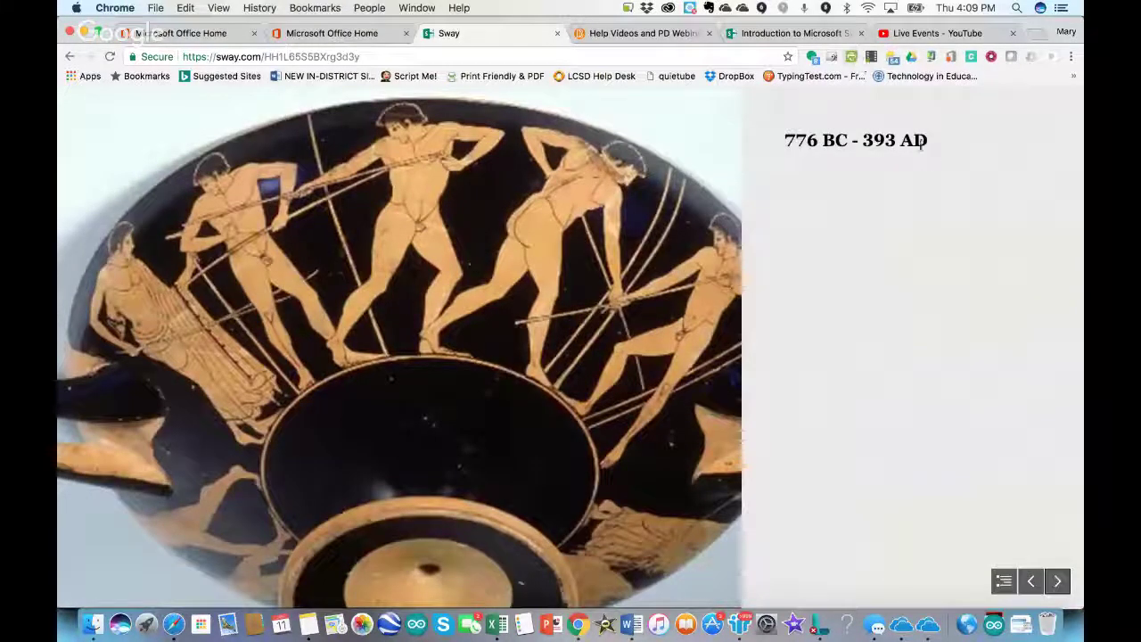
left_click(1058, 581)
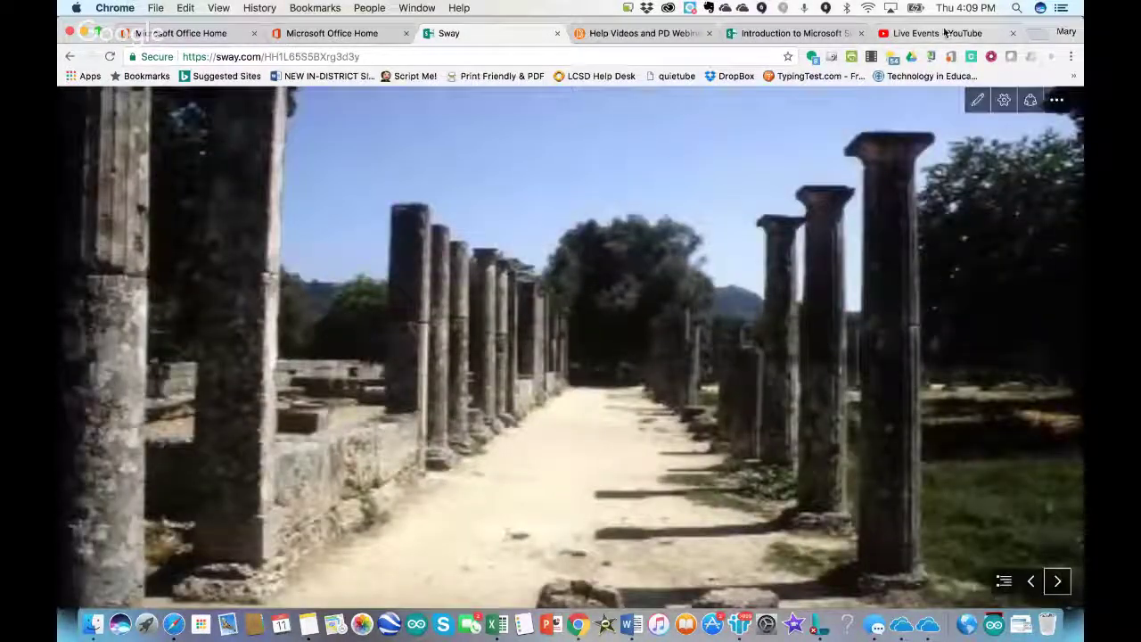
left_click(978, 99)
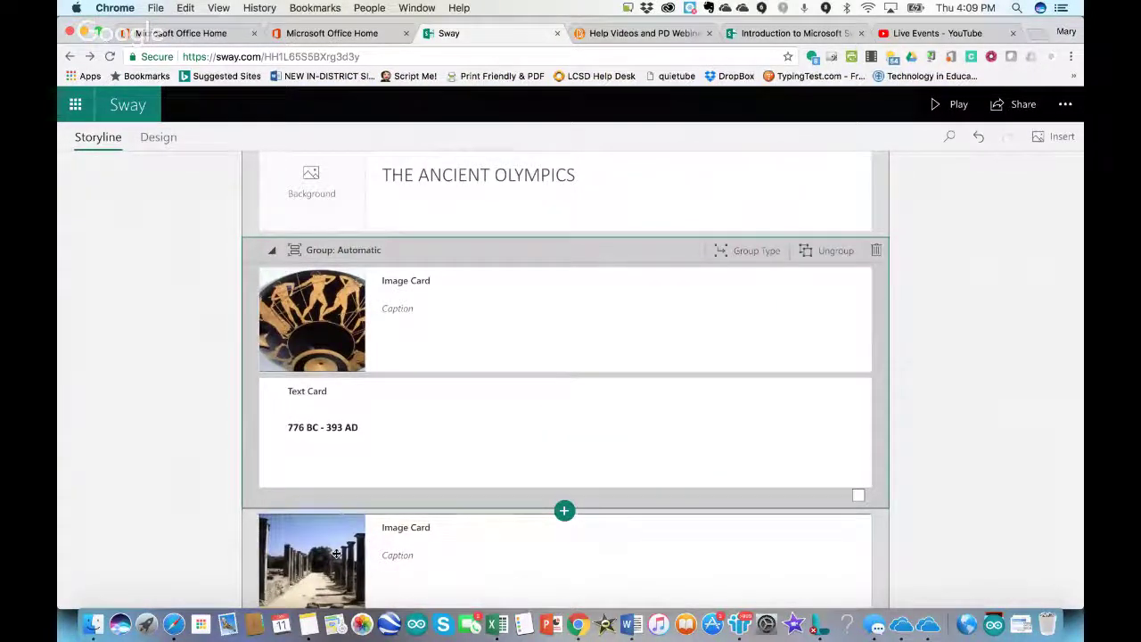
Step: Move the columns image card into the vase group, and group "THE ANCIENT OLYMPICS" bulleted text card with the stone archway image card
left_click_drag(375, 538, 353, 383)
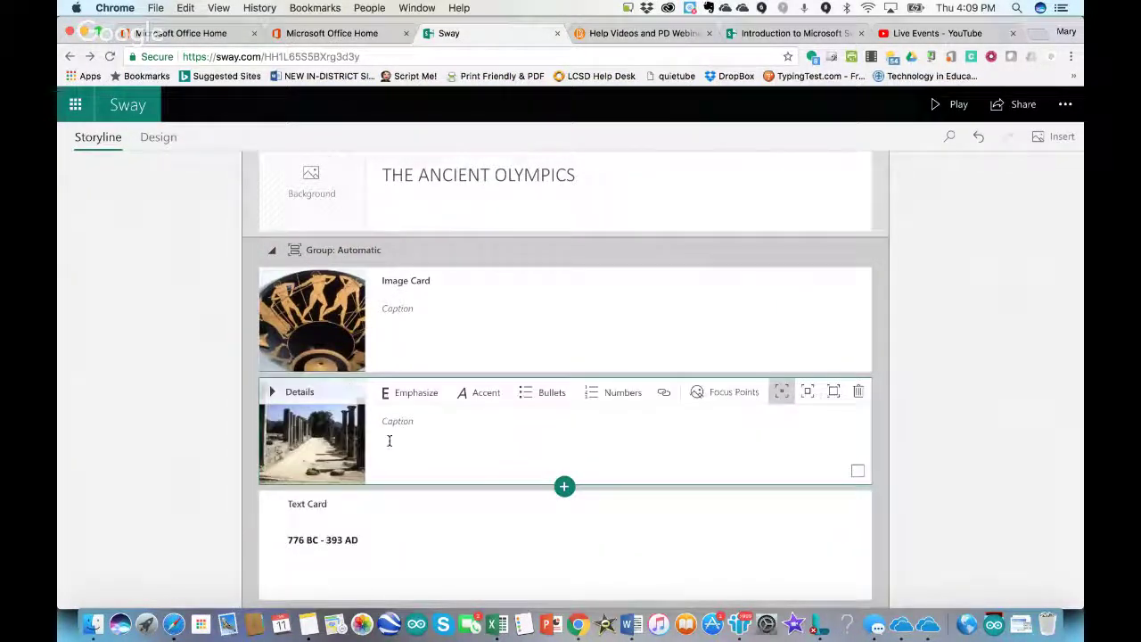
scroll(475, 484, "down", 3)
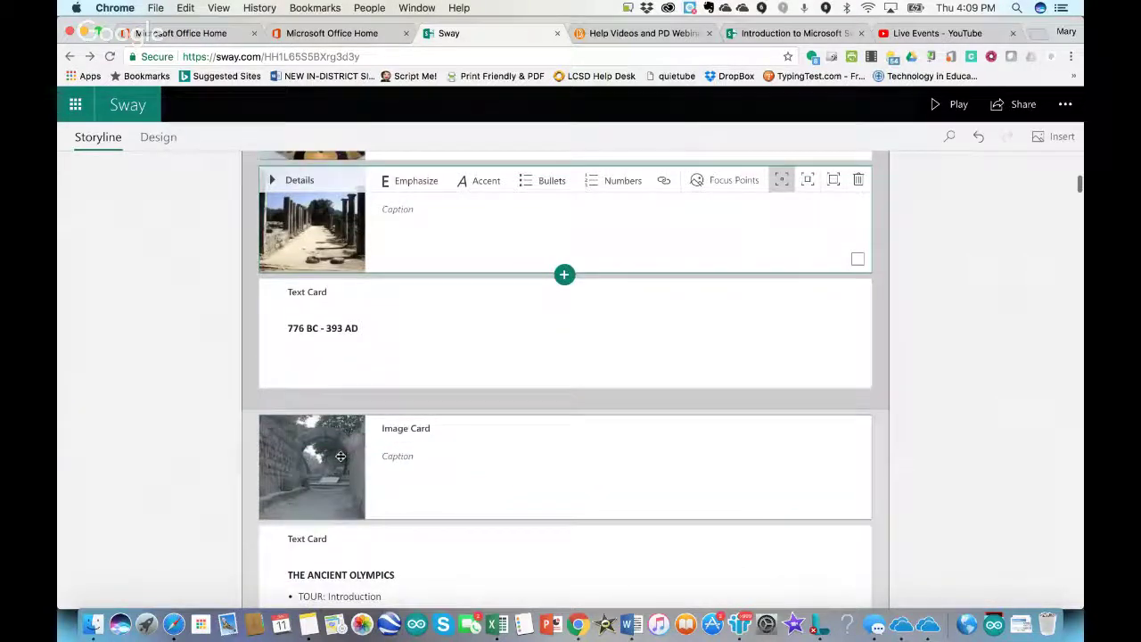
scroll(395, 475, "down", 2)
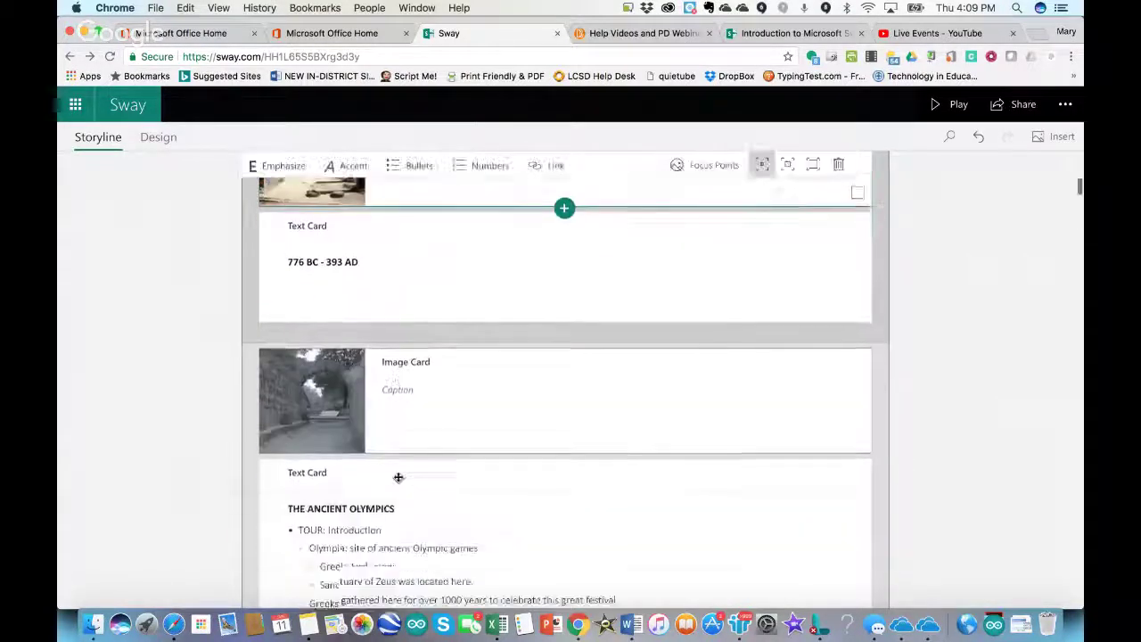
left_click_drag(395, 482, 430, 388)
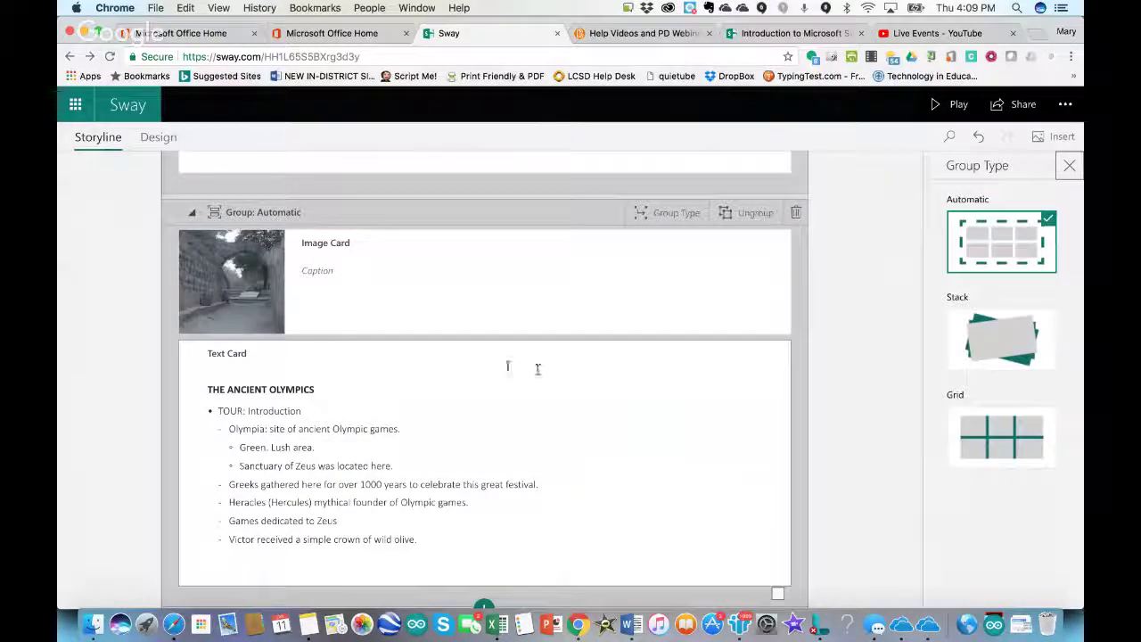
Step: Group the aerial view image card with the stone archway image card and set their group type to Stack
scroll(418, 402, "down", 7)
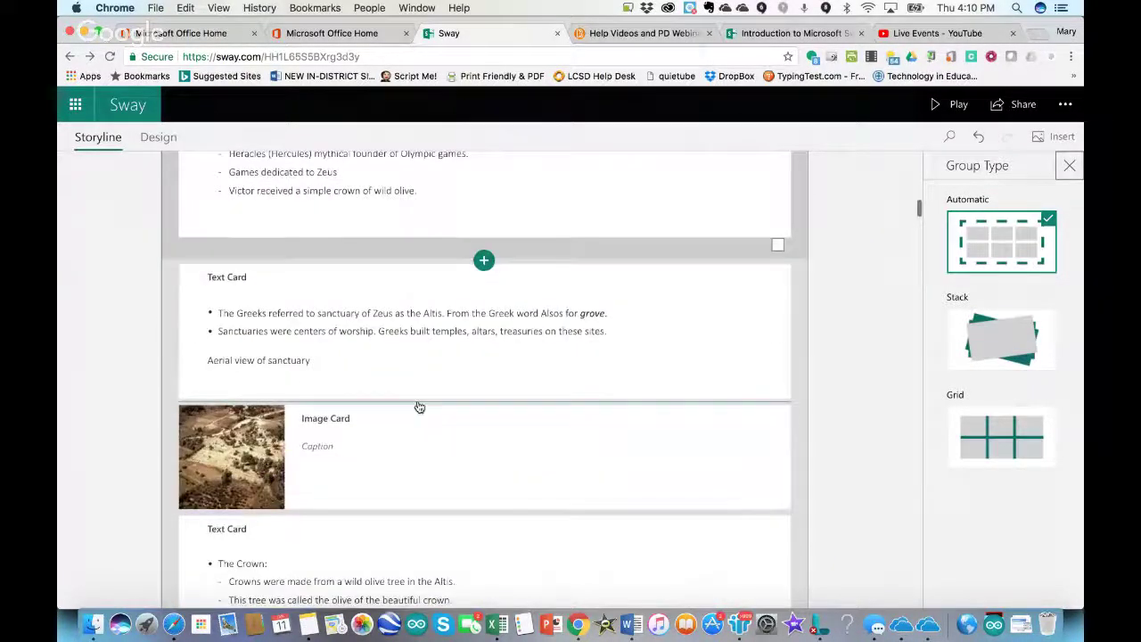
left_click_drag(225, 457, 232, 358)
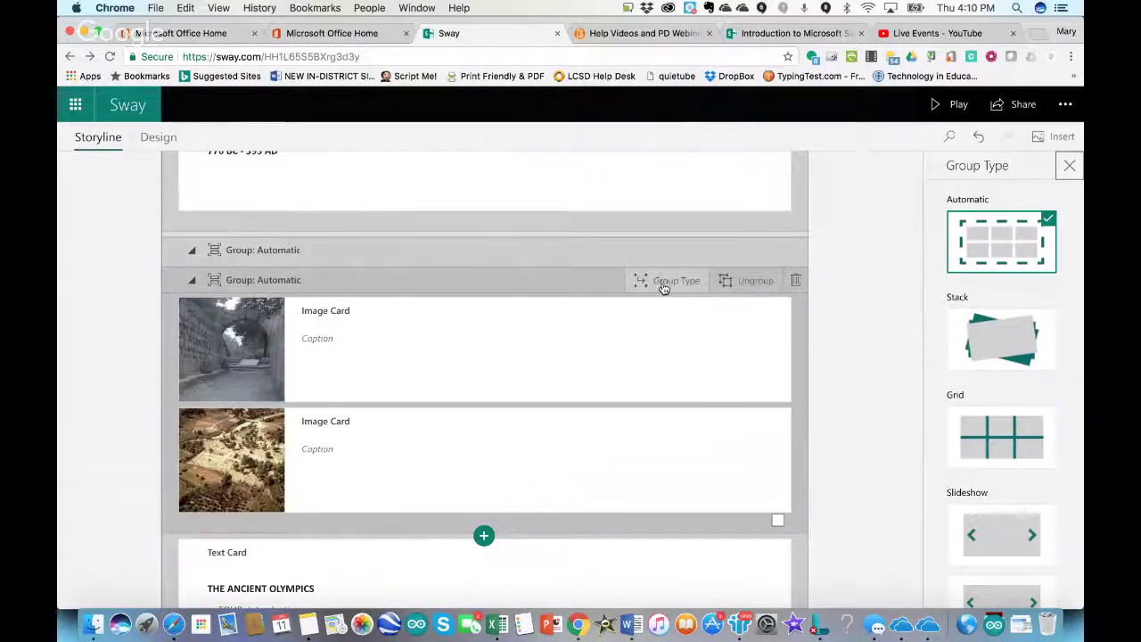
left_click(1068, 166)
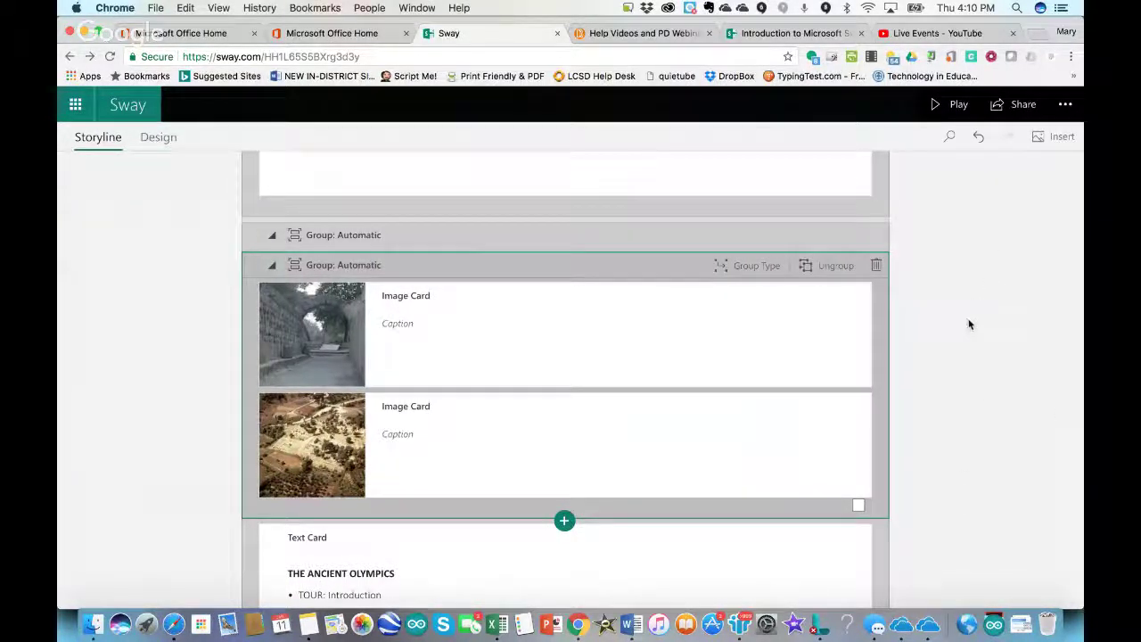
left_click(755, 278)
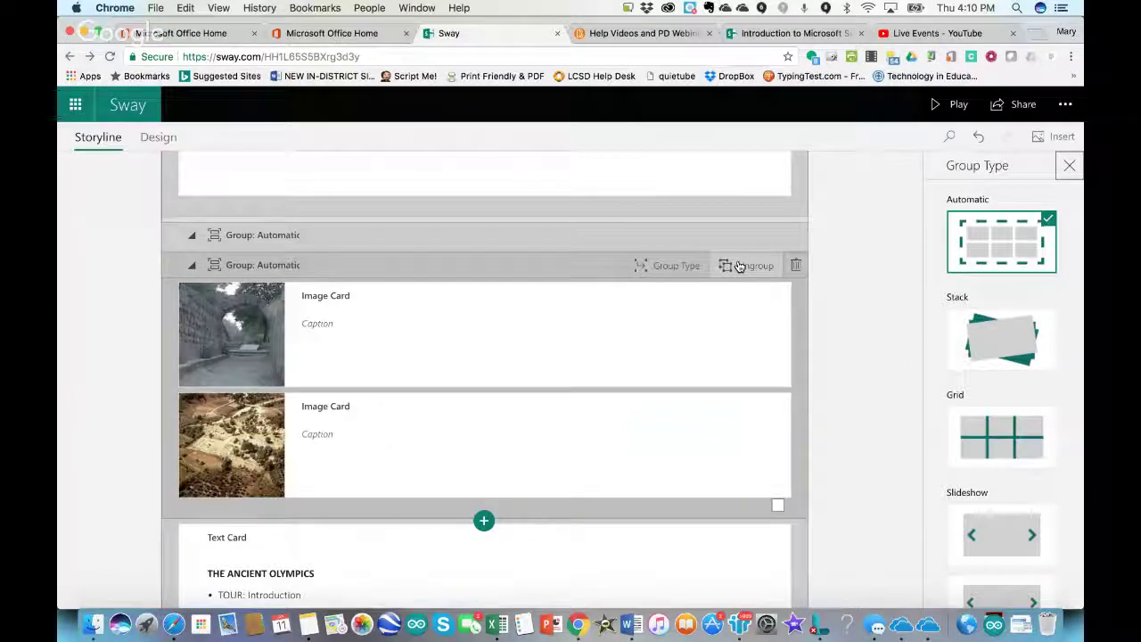
left_click(1002, 336)
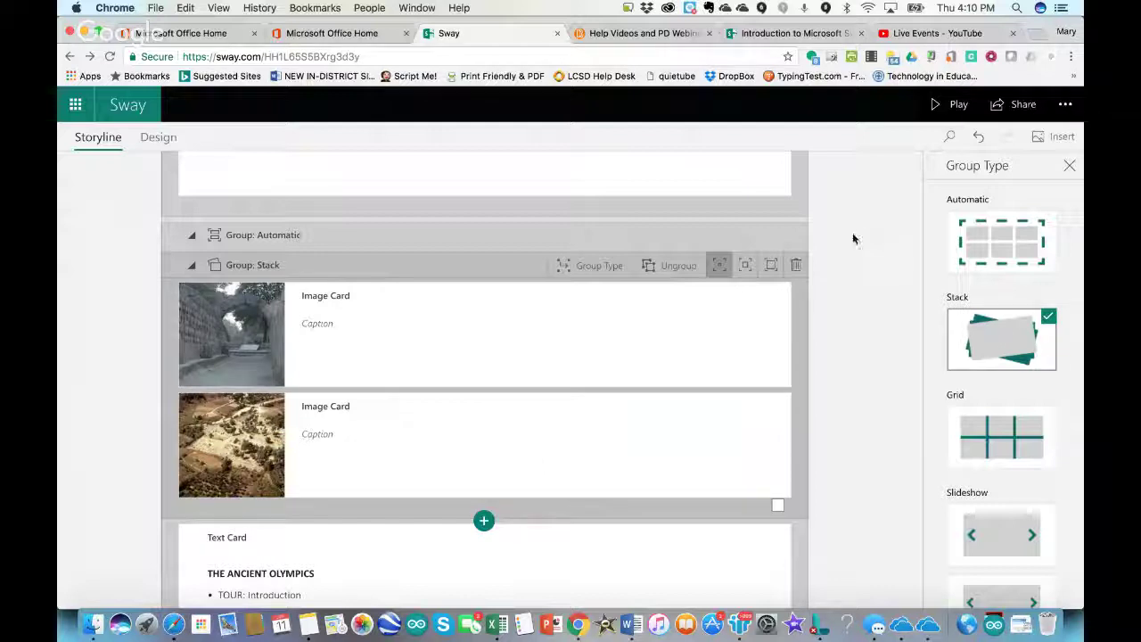
Step: Open the "THE ANCIENT OLYMPICS" bulleted text card below the stacked images for editing
scroll(665, 425, "down", 3)
left_click(665, 425)
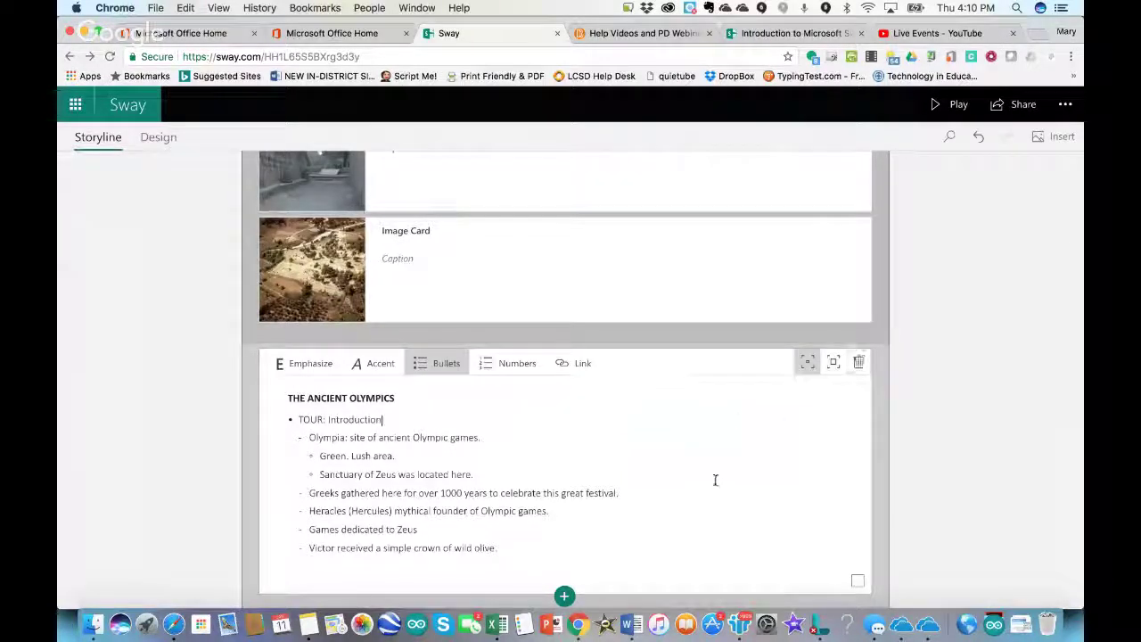
scroll(983, 420, "down", 3)
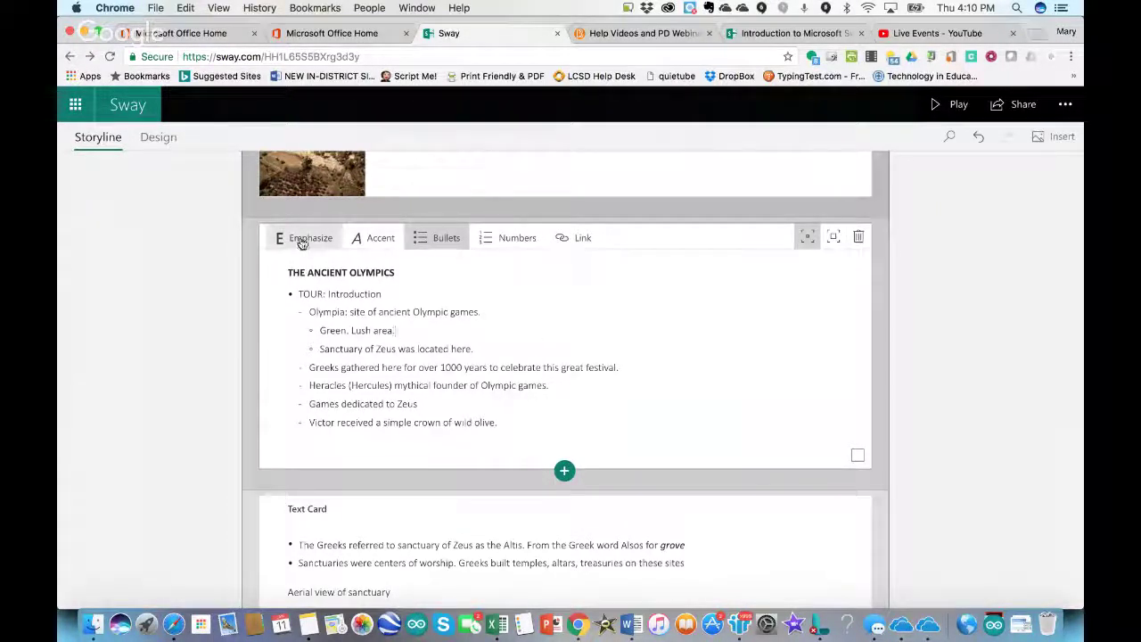
Step: Try the Emphasize and Accent formatting on the word "TOUR" in the bulleted text card, turning each off again
left_click_drag(299, 294, 321, 295)
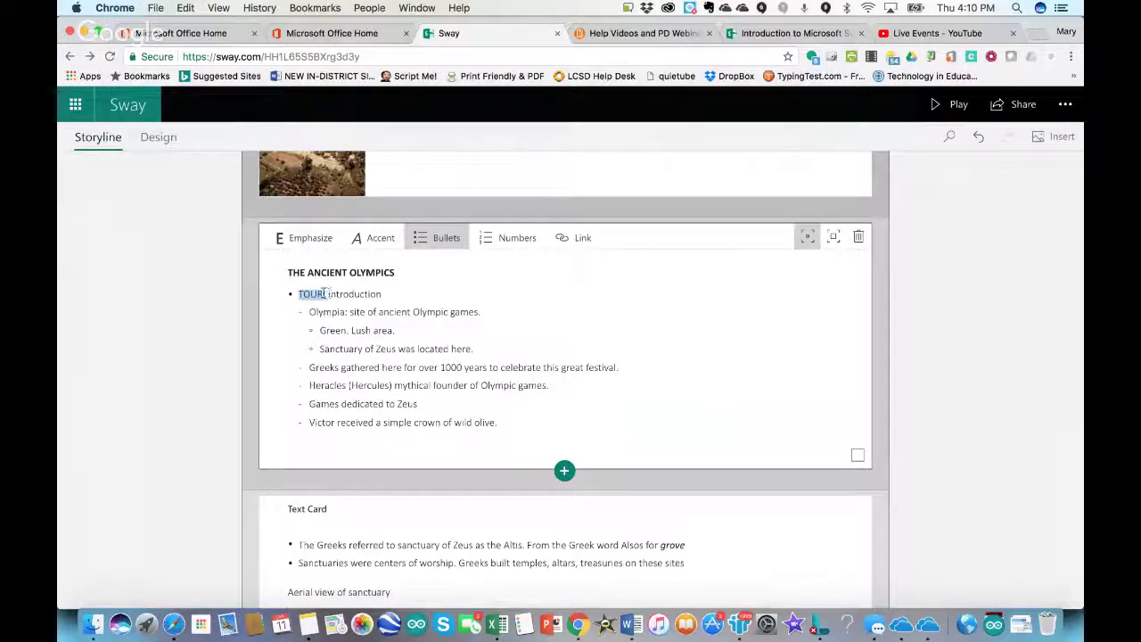
left_click(302, 242)
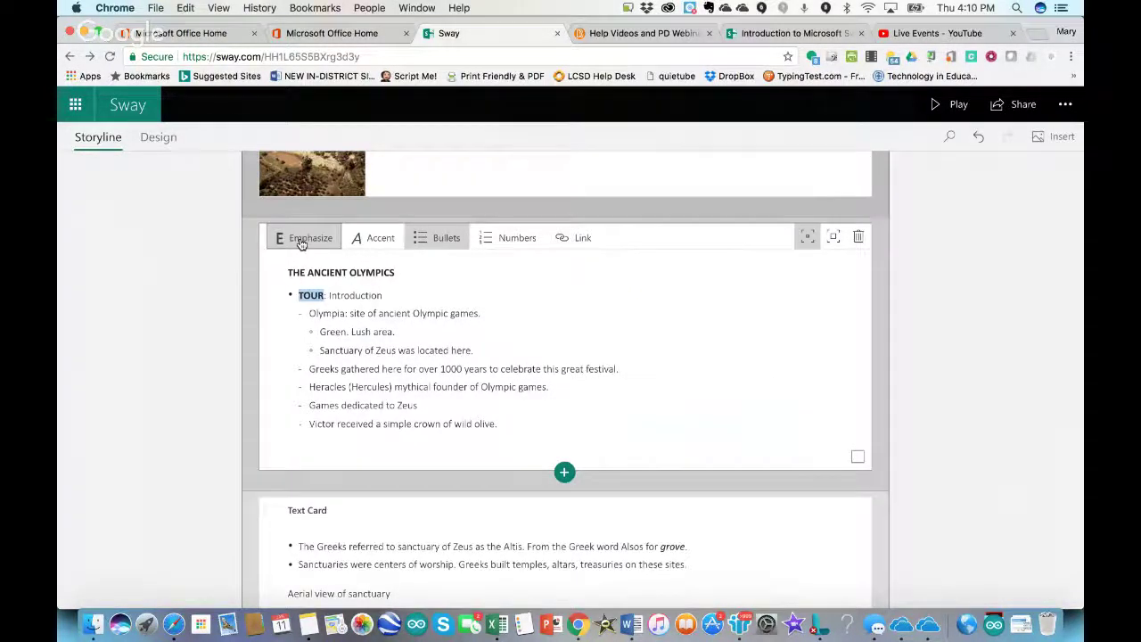
left_click(301, 242)
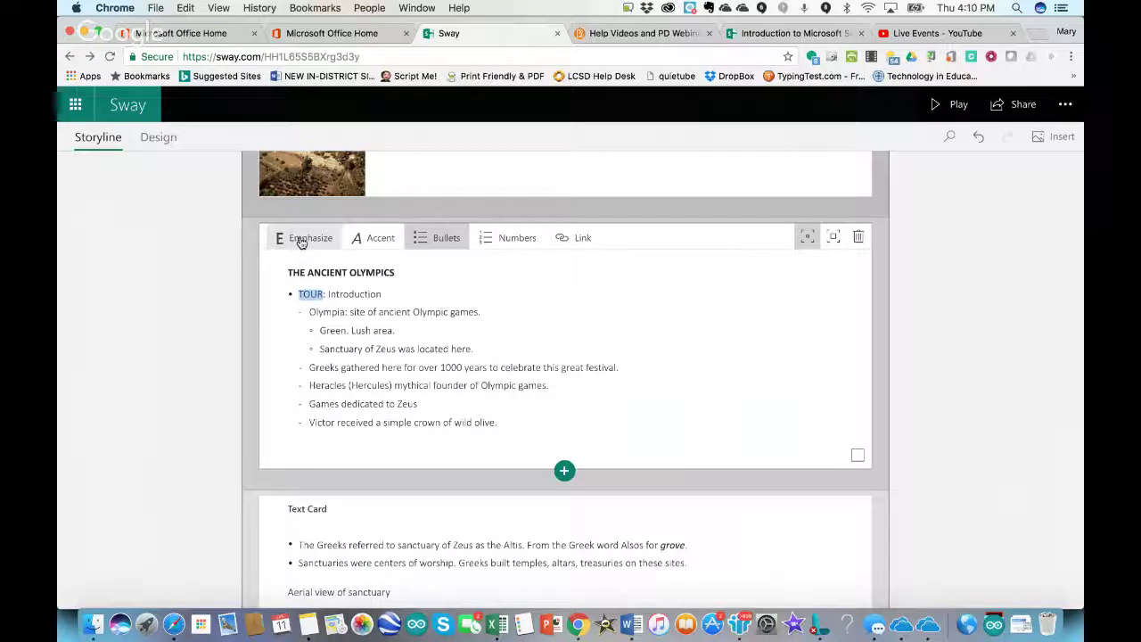
left_click(378, 241)
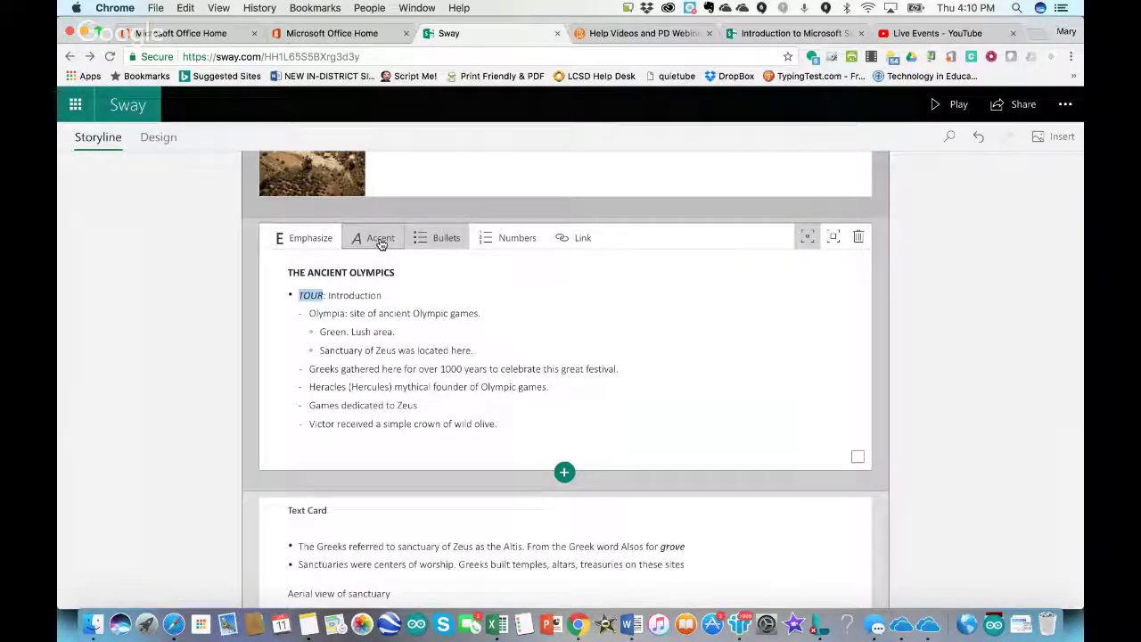
left_click(379, 240)
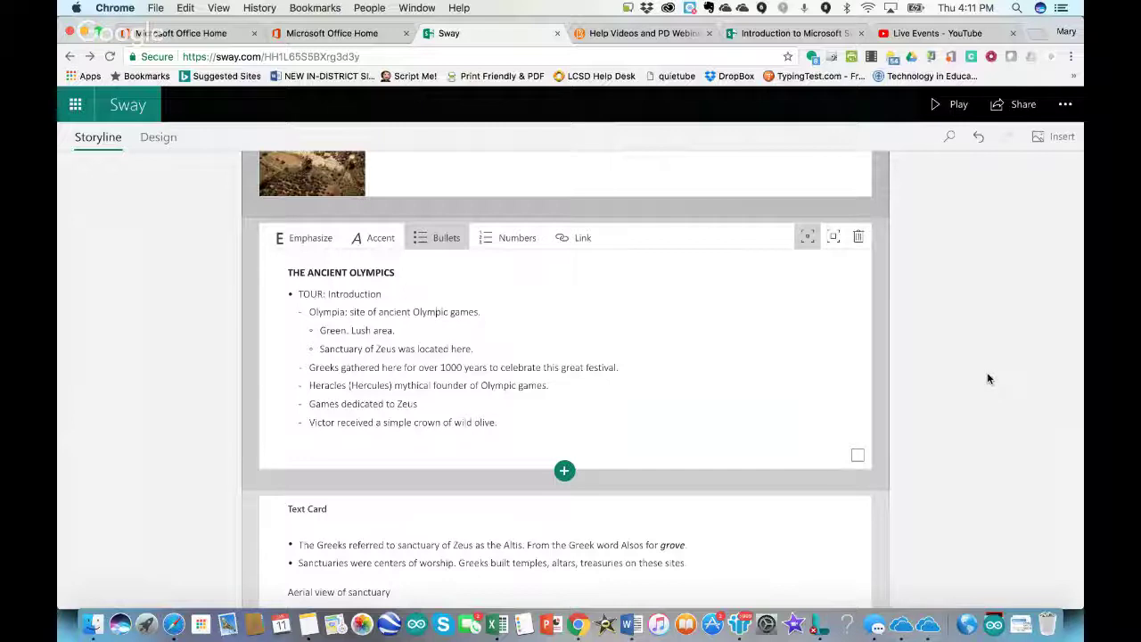
Step: Show the Sway's design and open its style options, dismissing the styles tip
scroll(987, 334, "up", 10)
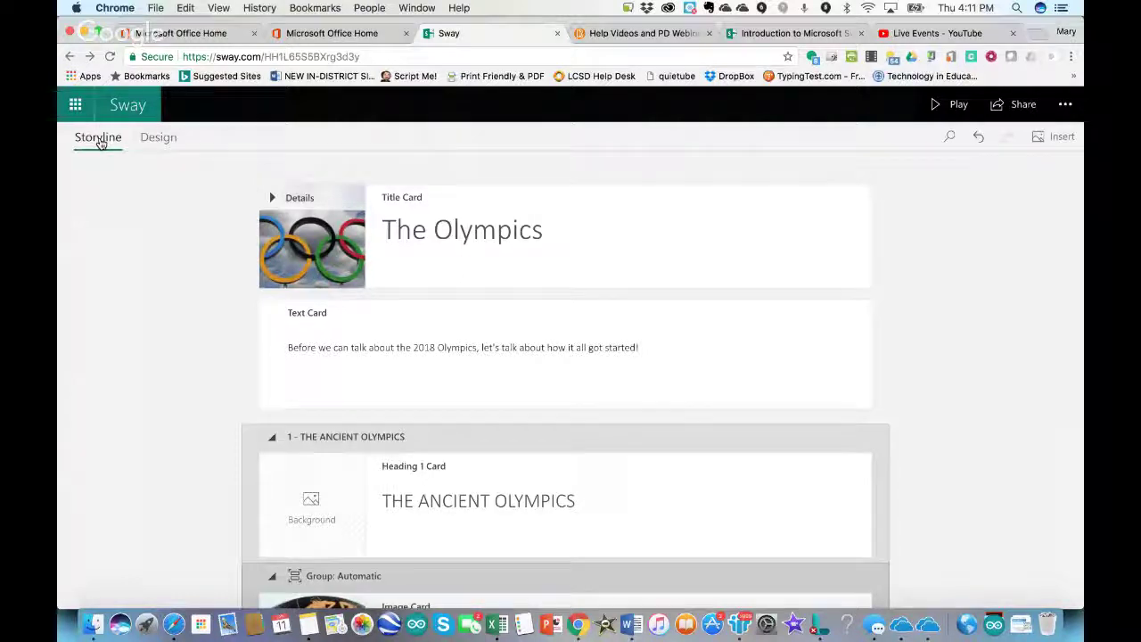
left_click(161, 139)
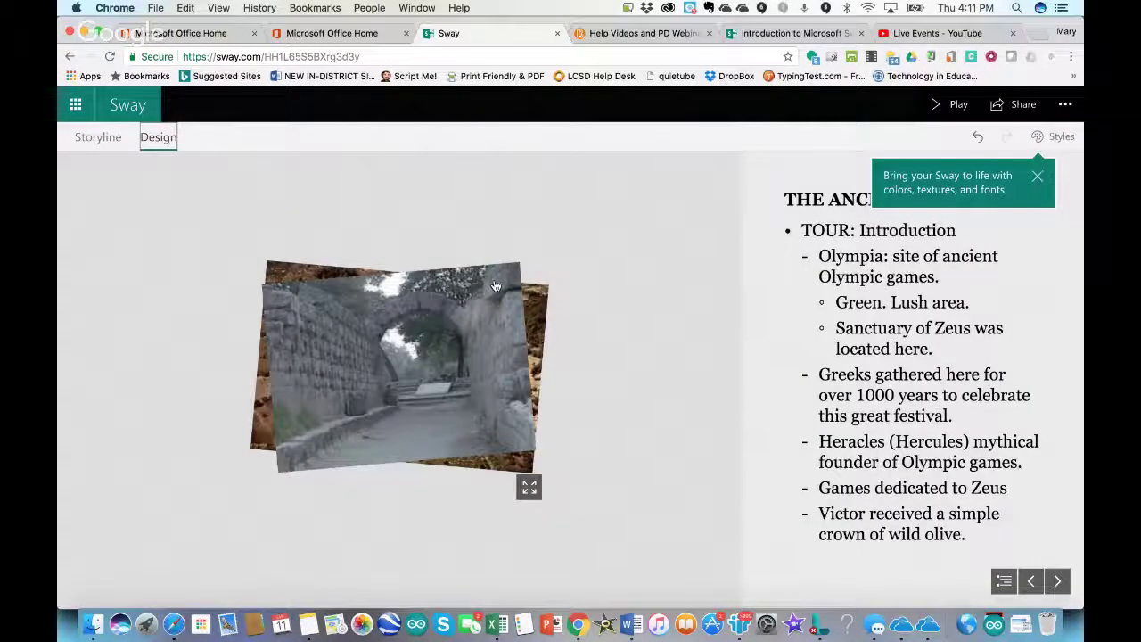
left_click(1048, 140)
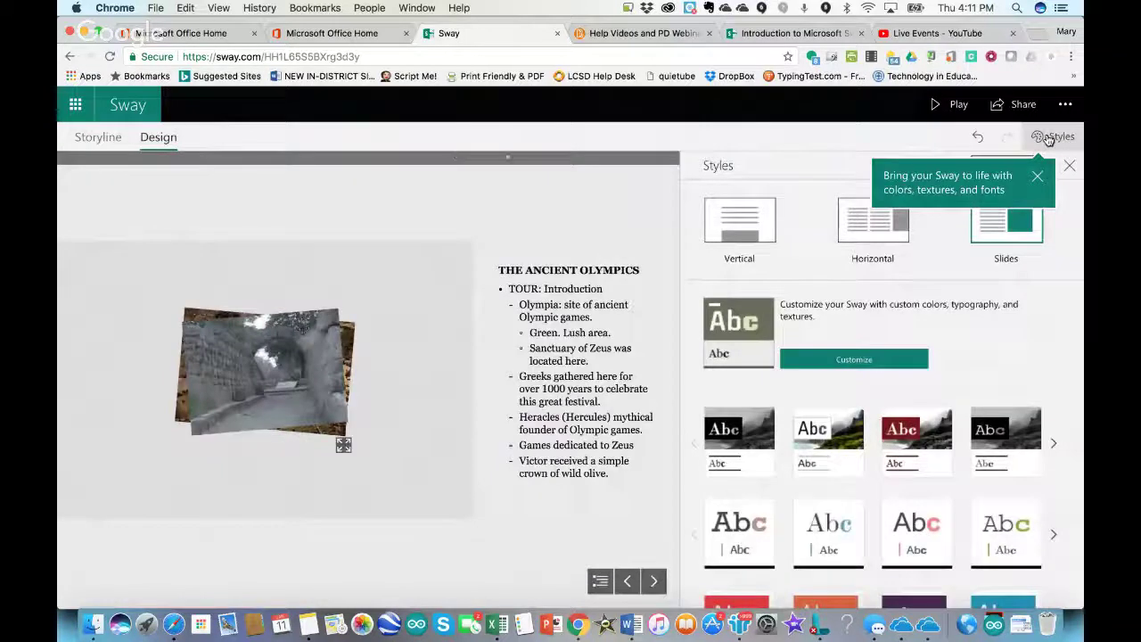
left_click(1039, 178)
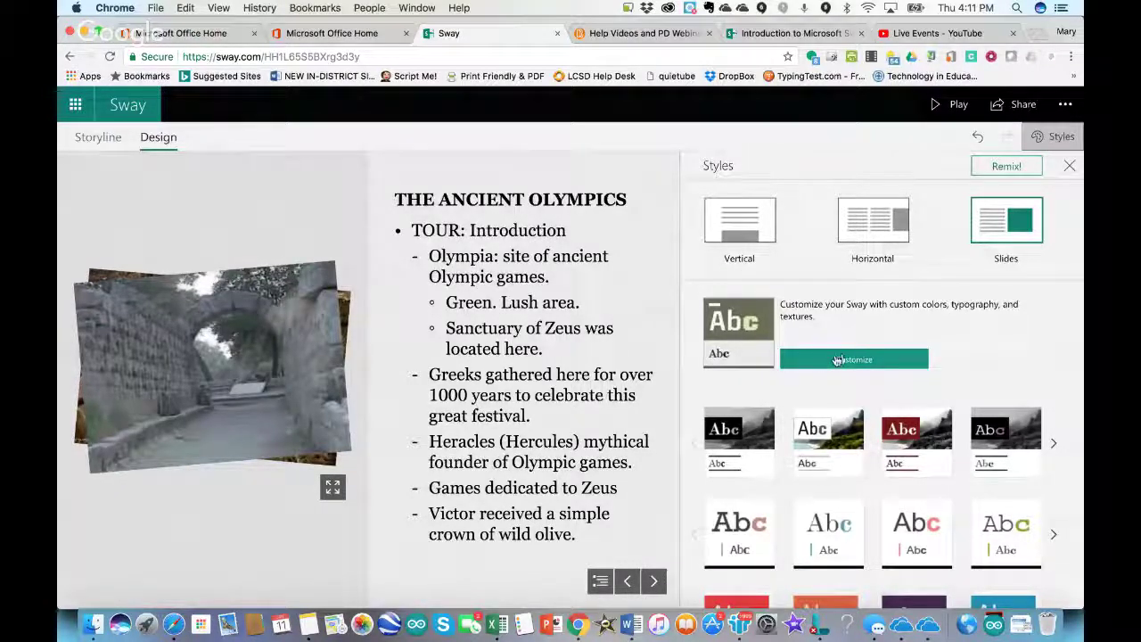
Step: Remix the Sway's design, try the Slides layout, and set the layout to Horizontal
left_click(1007, 168)
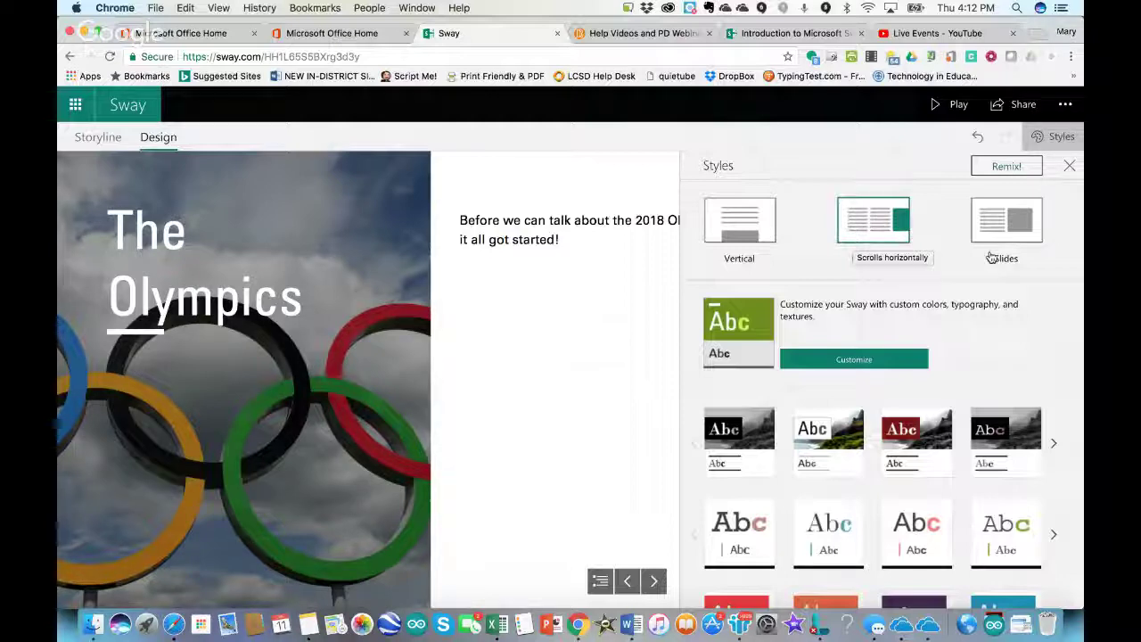
left_click(1010, 226)
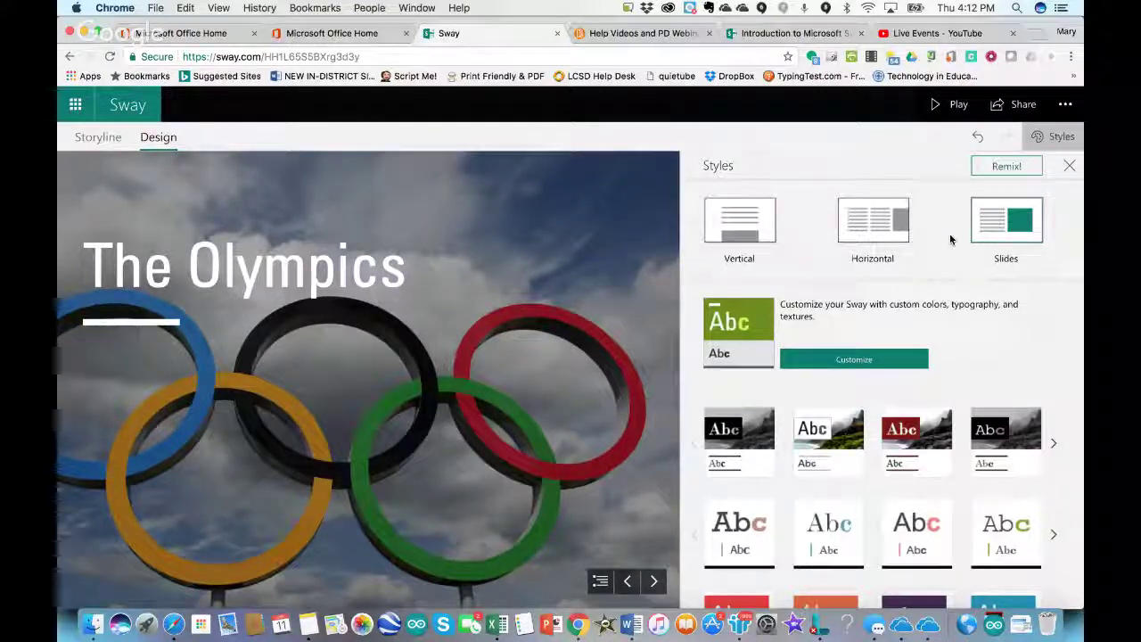
left_click(882, 225)
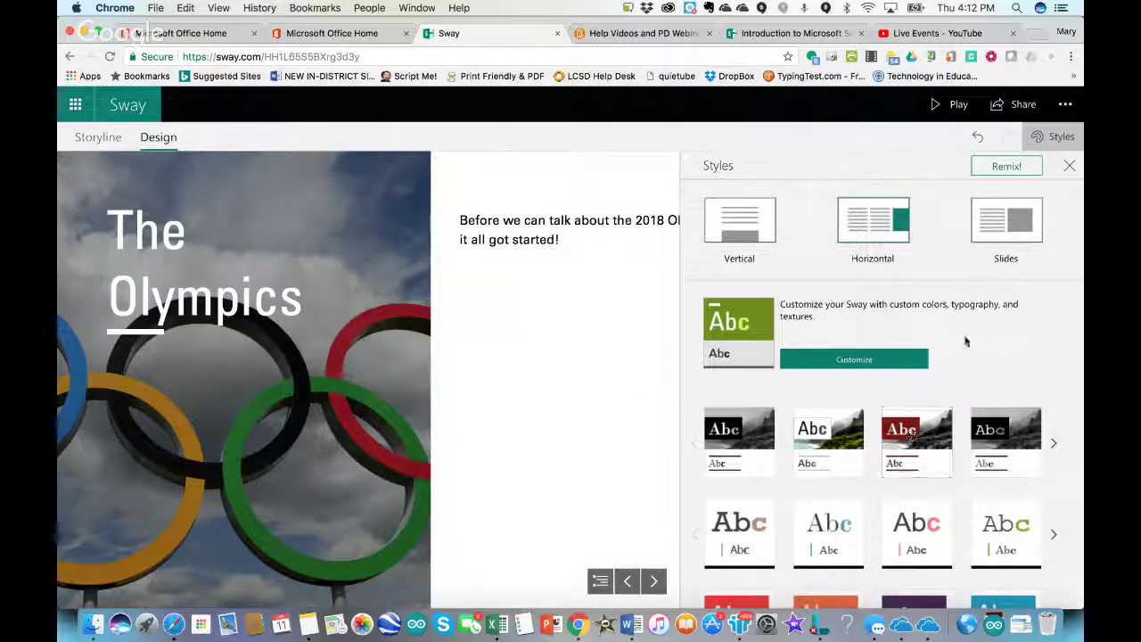
Step: Try the dark red style with the black-and-white image, apply the purple style instead, and advance the design to the introductory text
left_click(929, 428)
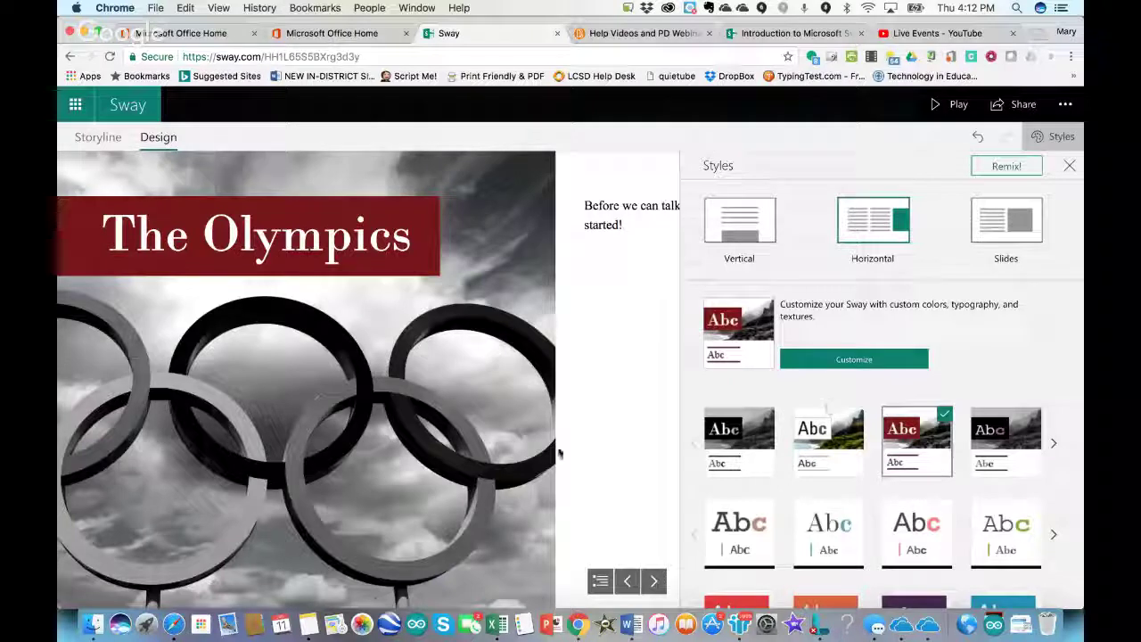
scroll(992, 466, "down", 3)
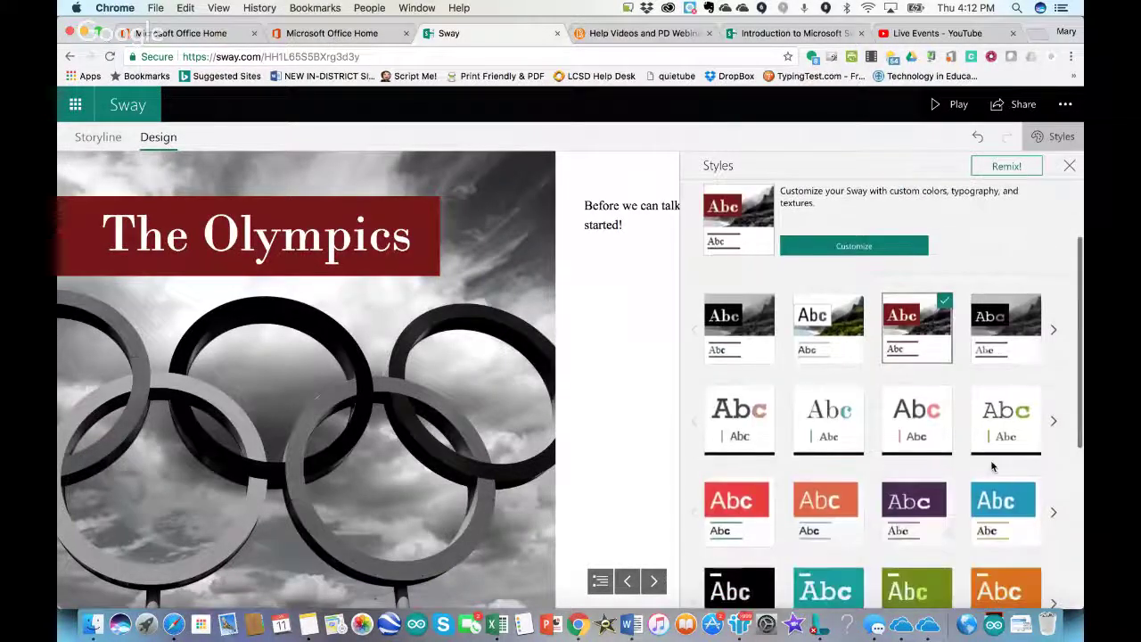
left_click(882, 508)
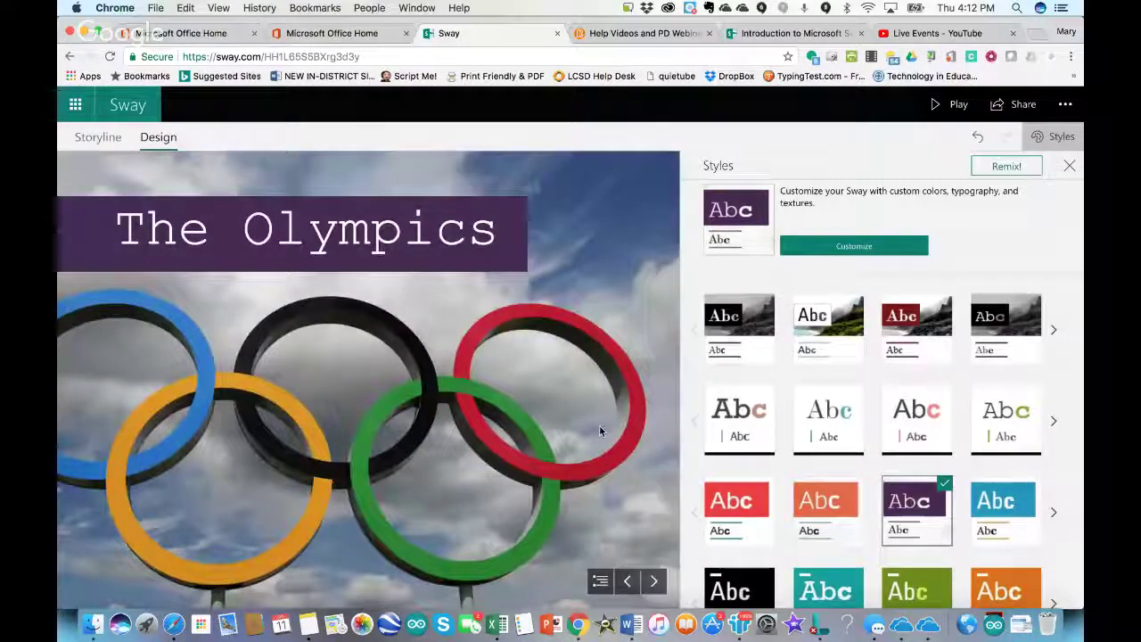
left_click(654, 580)
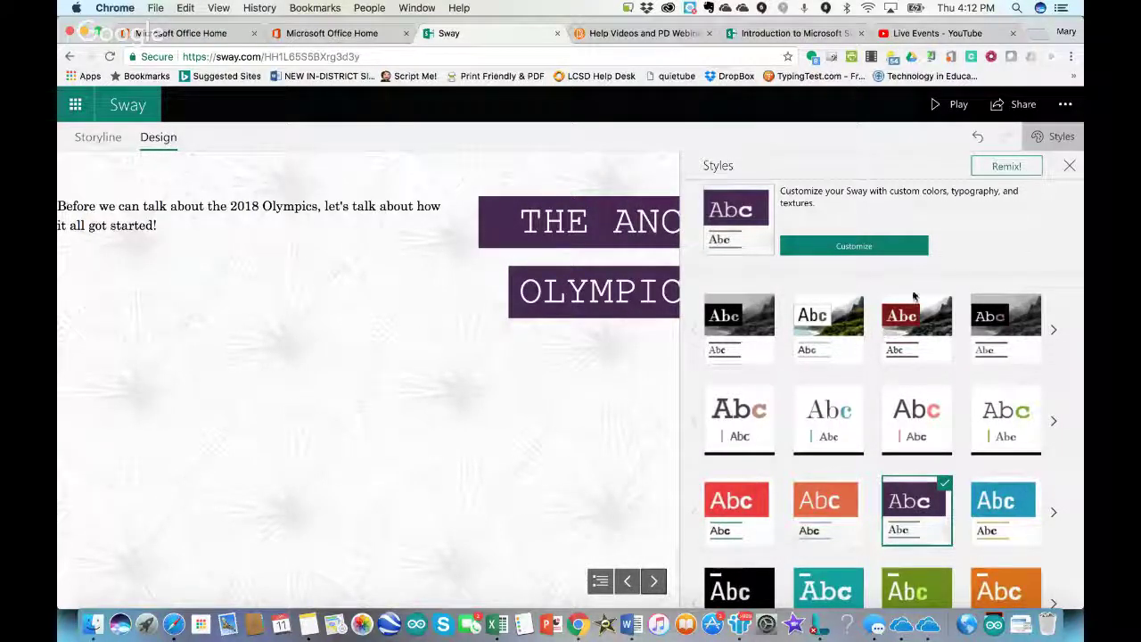
Step: Customize the purple style by setting its font choice to Rennie Mackintosh with Univers
left_click(852, 246)
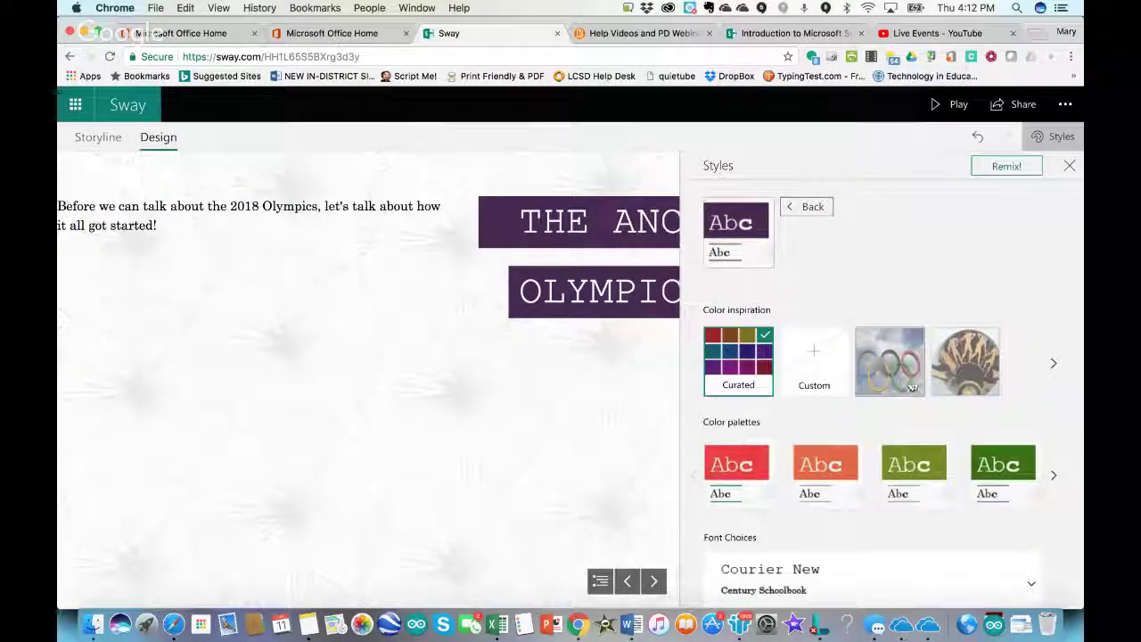
scroll(932, 419, "down", 3)
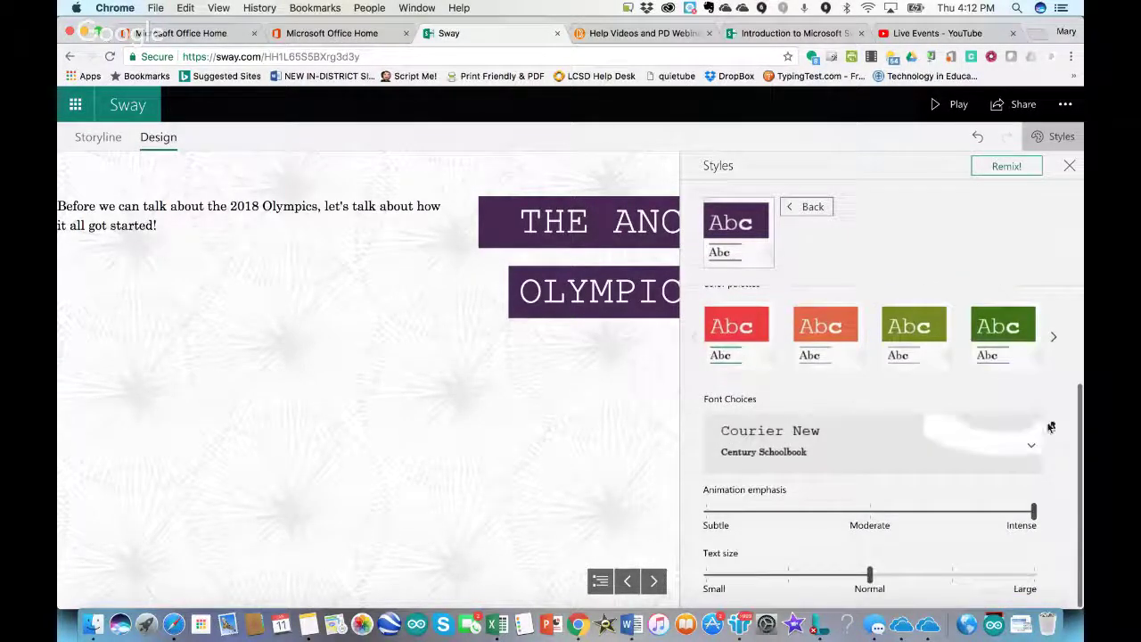
left_click(1031, 452)
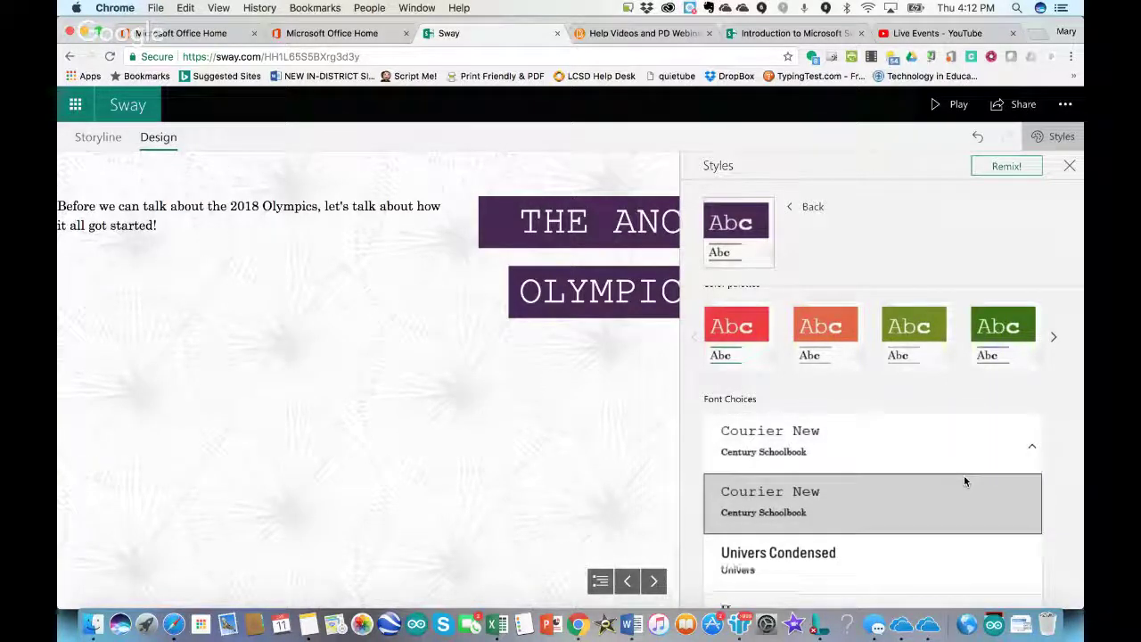
scroll(964, 475, "down", 10)
scroll(965, 482, "down", 10)
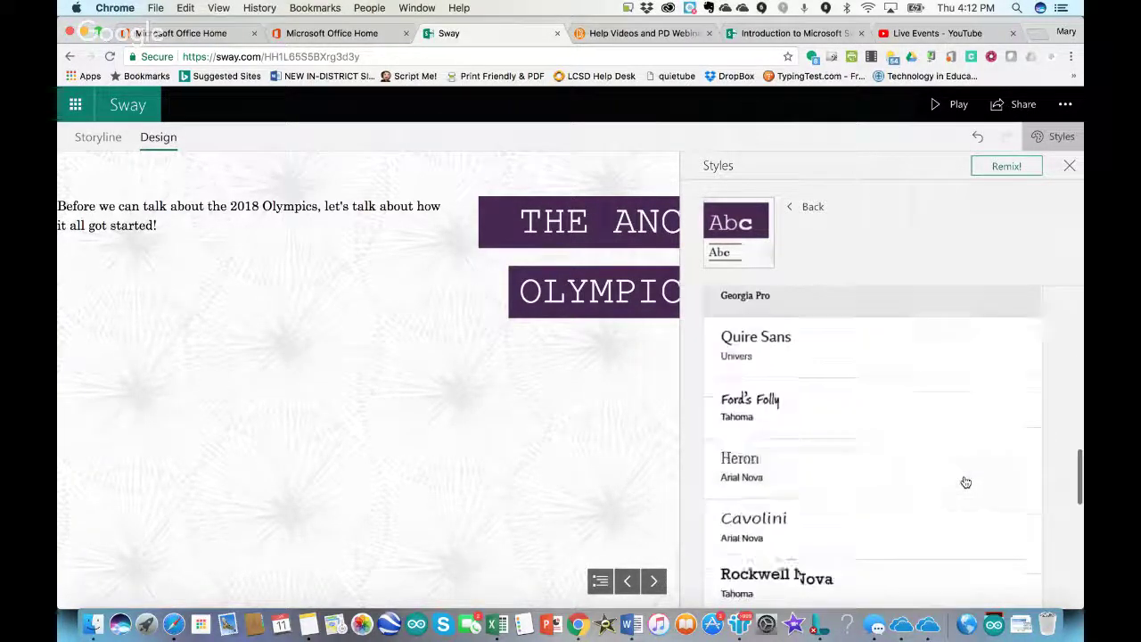
scroll(966, 482, "down", 5)
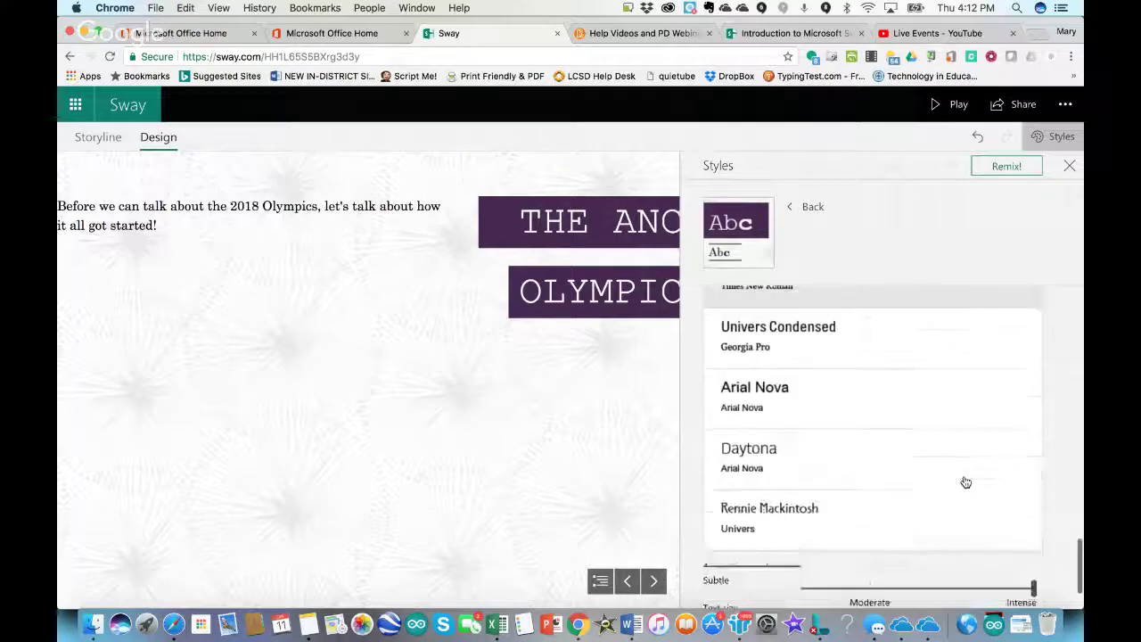
scroll(965, 482, "up", 2)
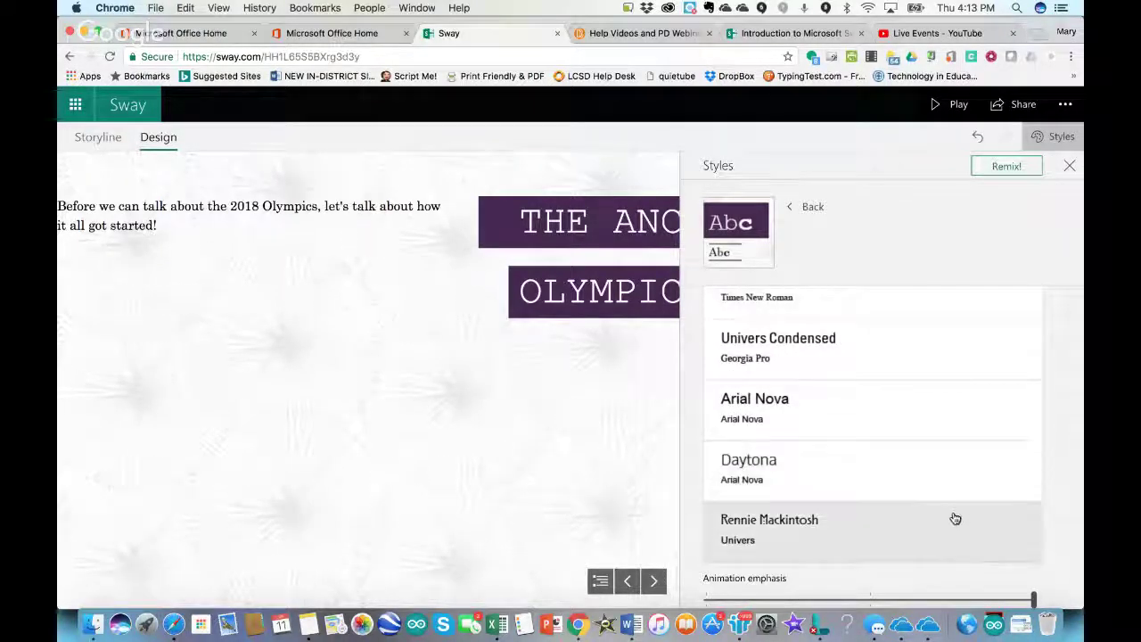
left_click(844, 541)
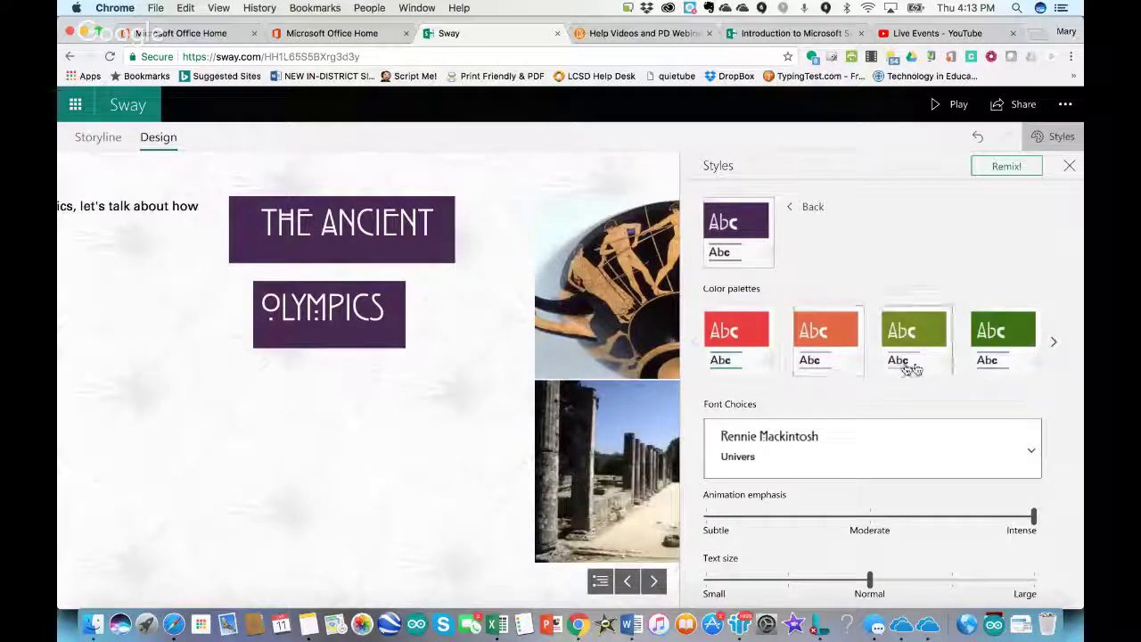
Step: Try Moderate and Subtle animation emphasis and Large text size, setting them back to Intense and Normal
scroll(1066, 415, "down", 1)
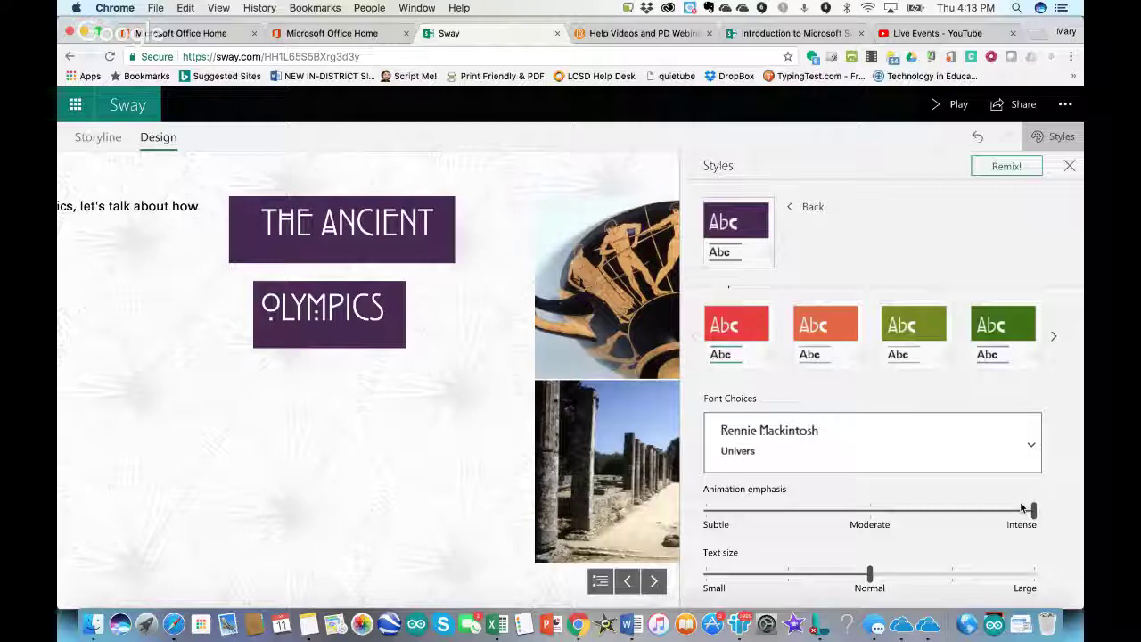
left_click(868, 512)
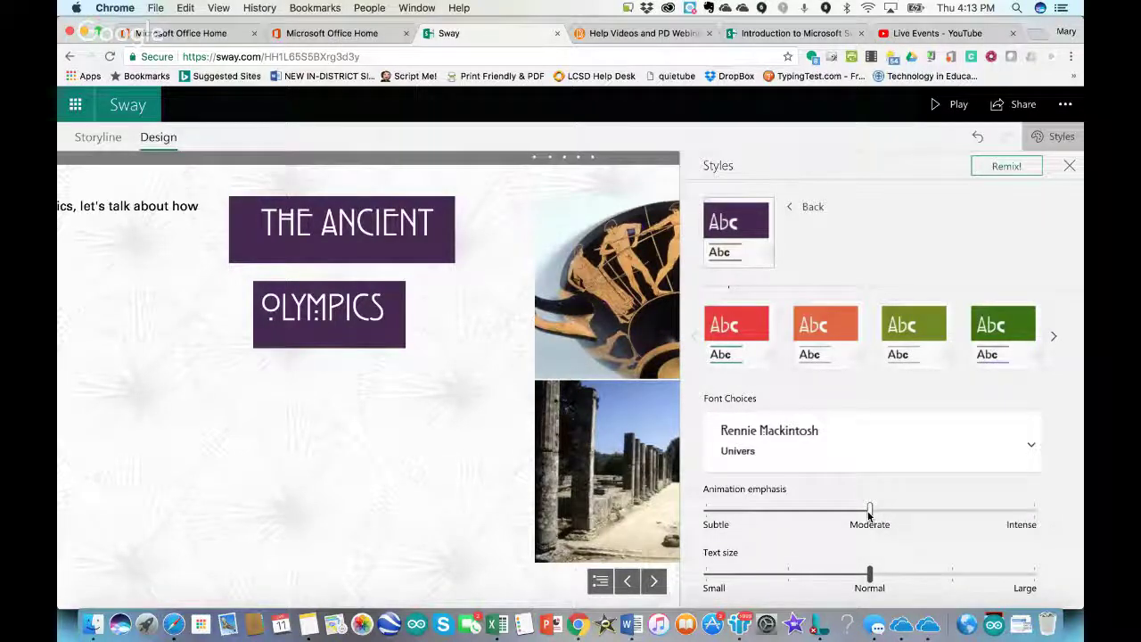
left_click(707, 513)
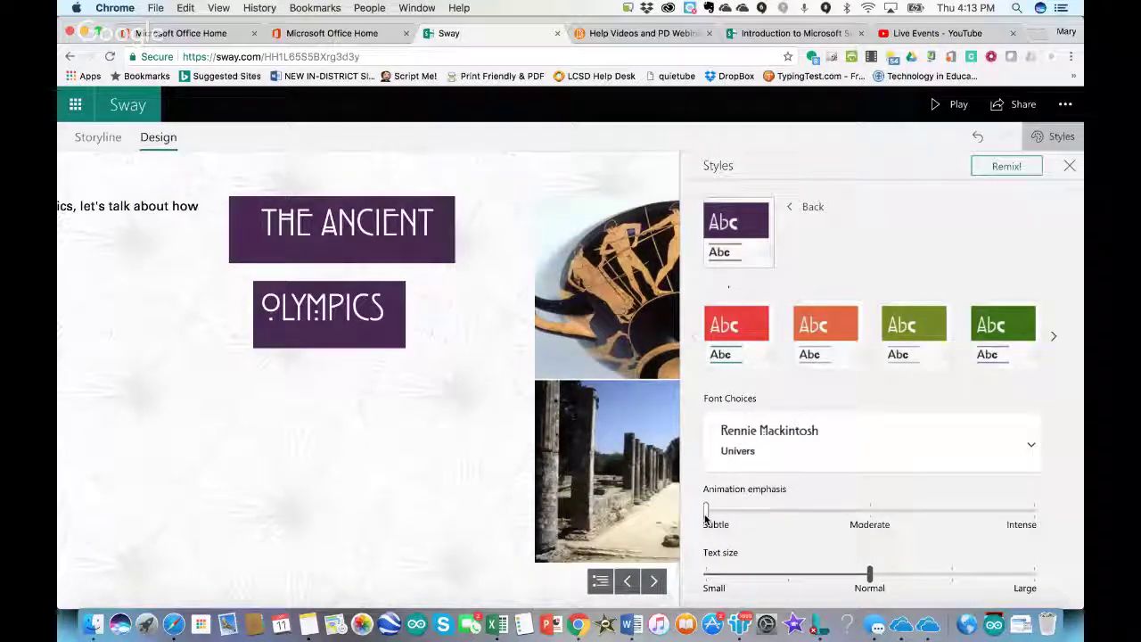
left_click(1034, 511)
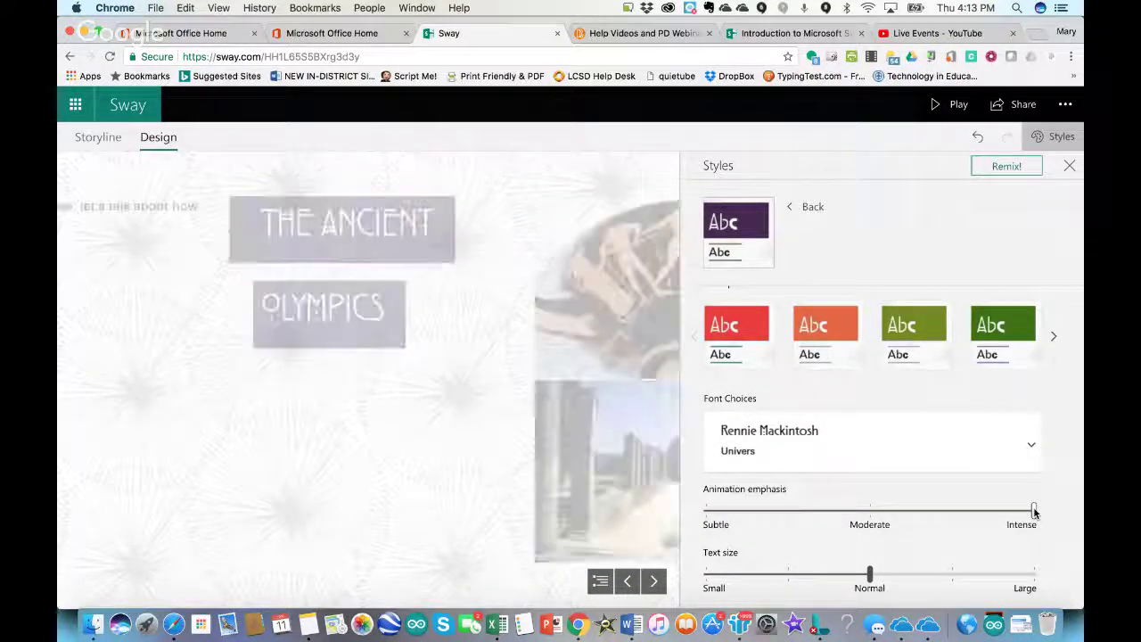
left_click(1007, 575)
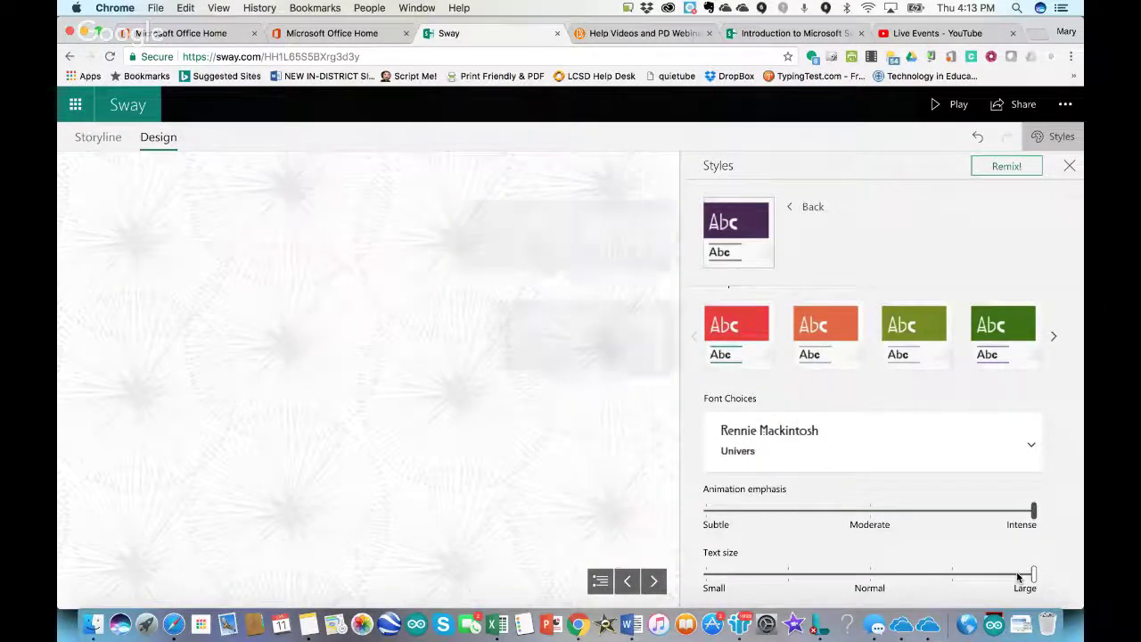
left_click(868, 576)
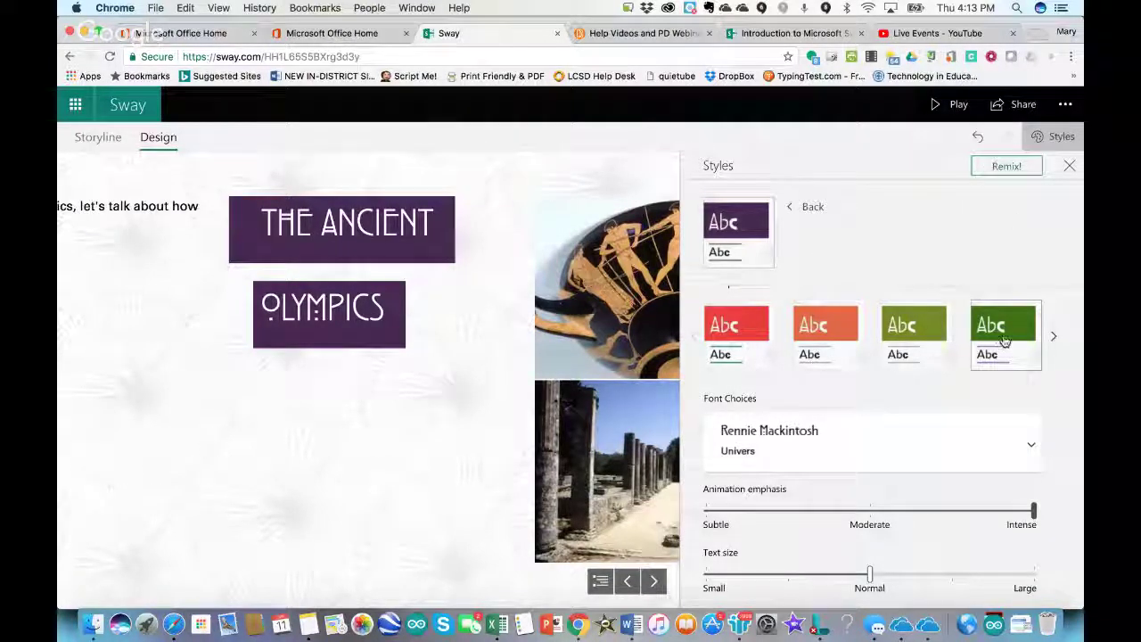
Step: Apply the orange color palette to the Sway and close the style options
left_click(807, 341)
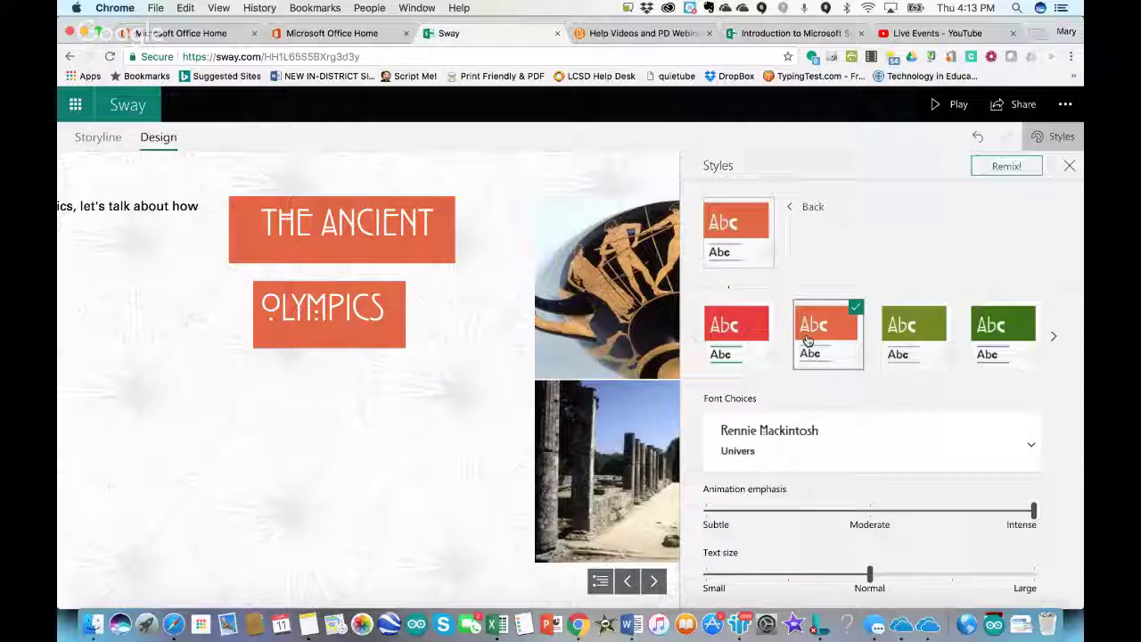
left_click(1071, 168)
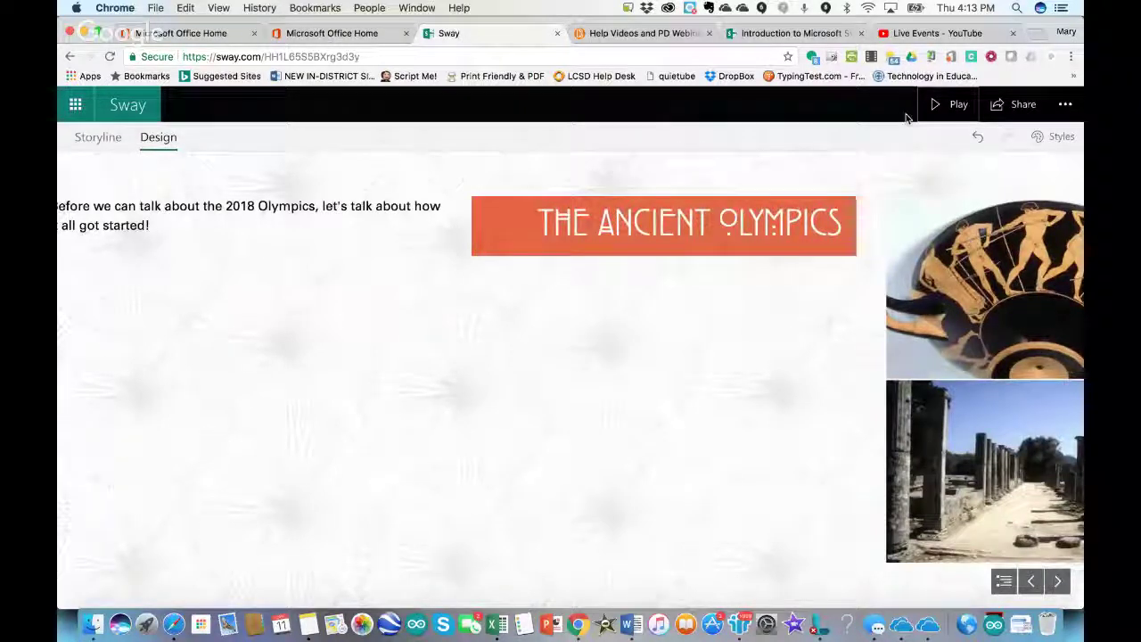
Step: Play the restyled Sway from the title through to the stacked archway images and "THE ANCIENT OLYMPICS" bulleted text
left_click(950, 105)
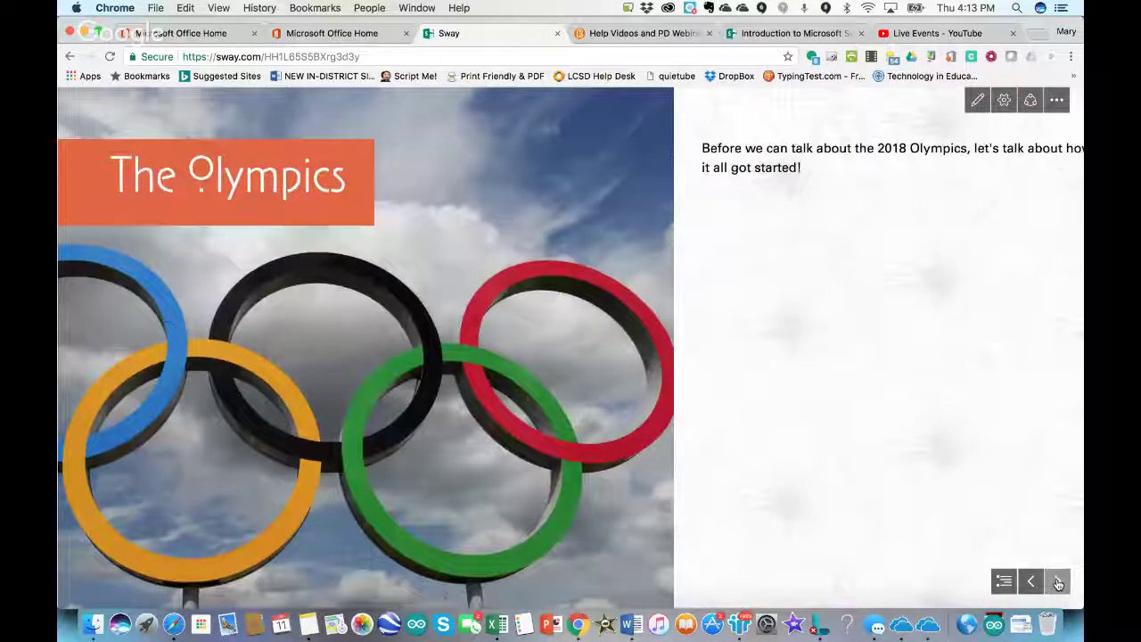
left_click(1058, 582)
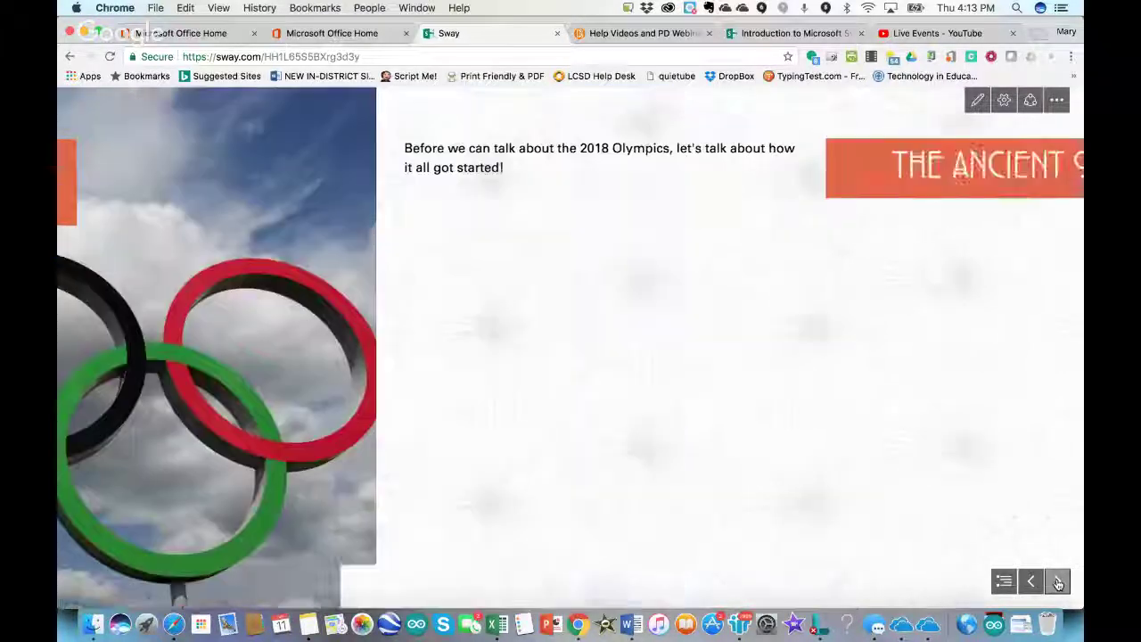
left_click(1058, 582)
left_click(1058, 582)
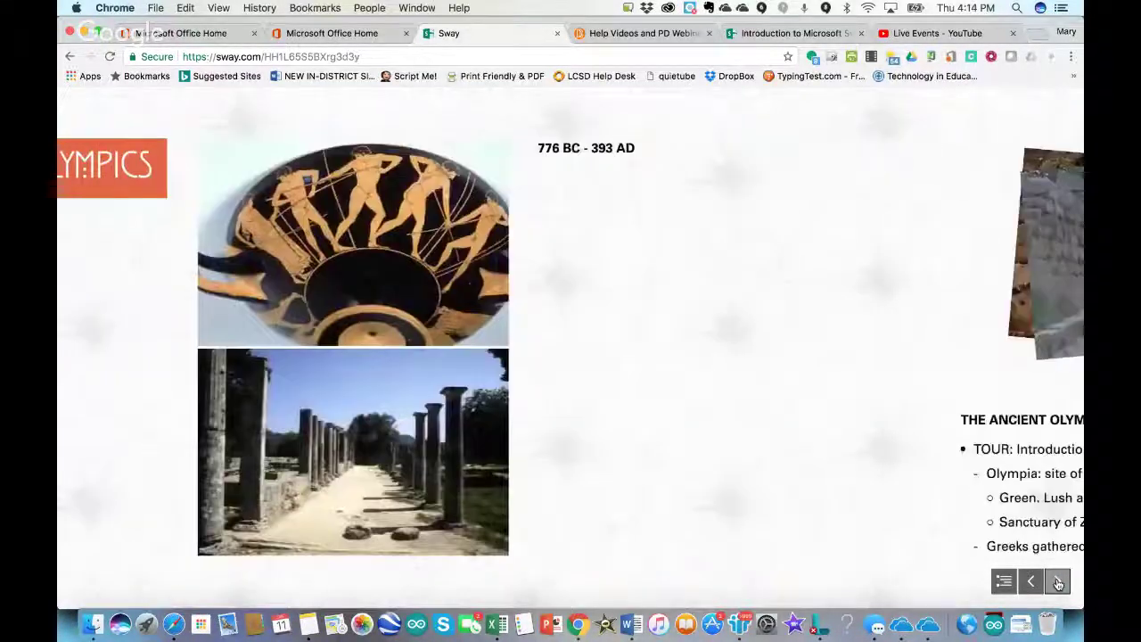
left_click(1058, 582)
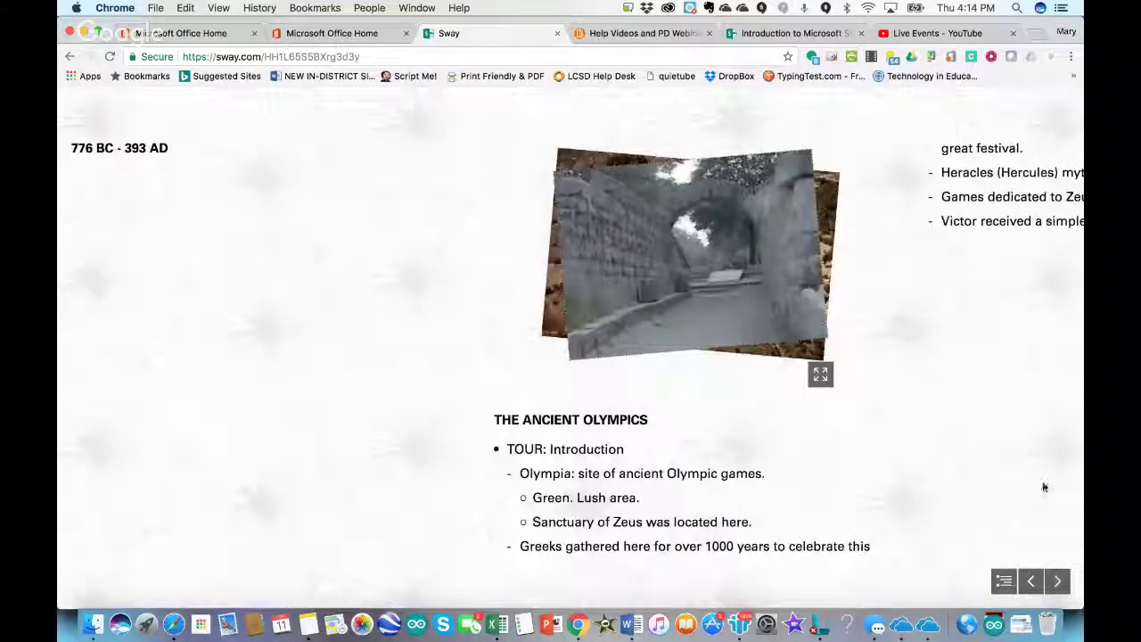
Step: Advance through the playing Sway from the ancient Olympics introduction to the Leonidaion and Workshop sections
left_click(1058, 582)
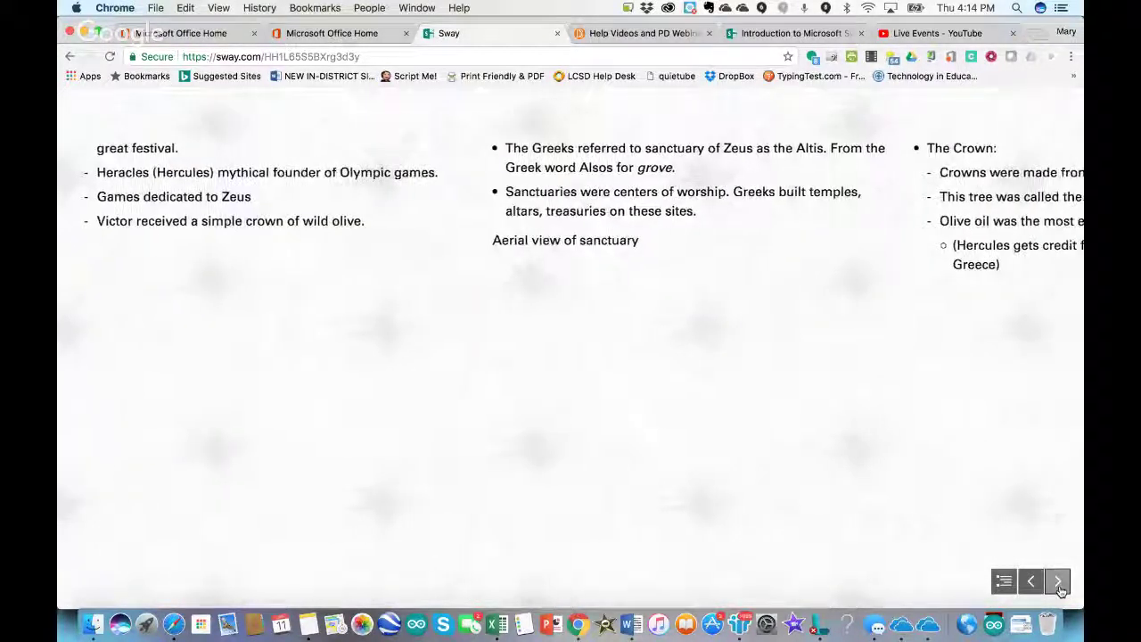
left_click(1058, 582)
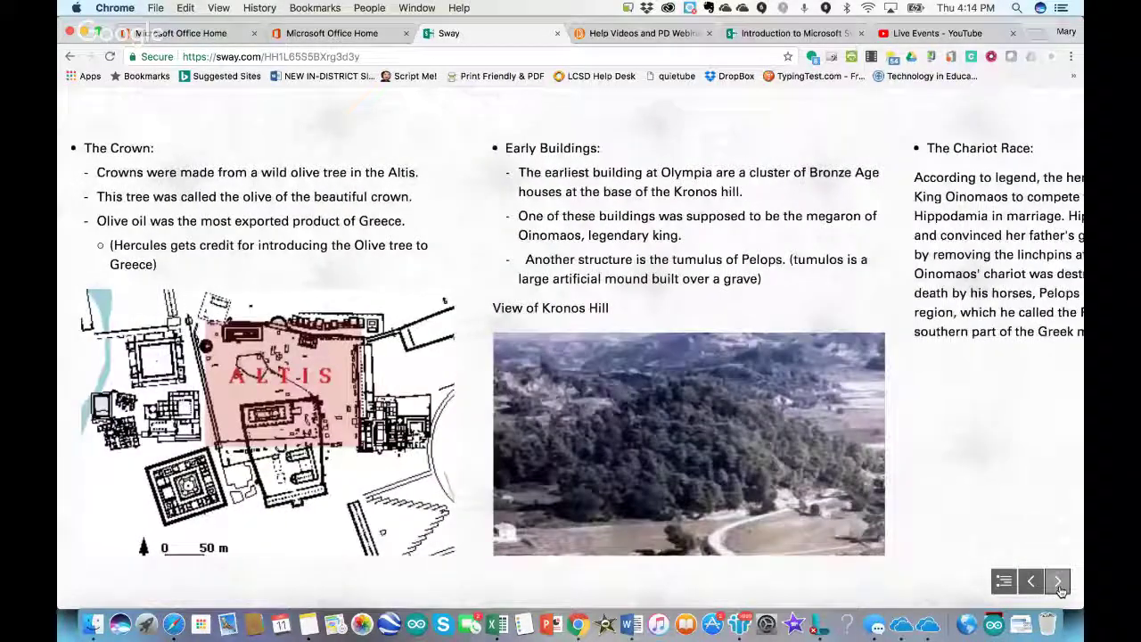
left_click(1059, 584)
left_click(1059, 583)
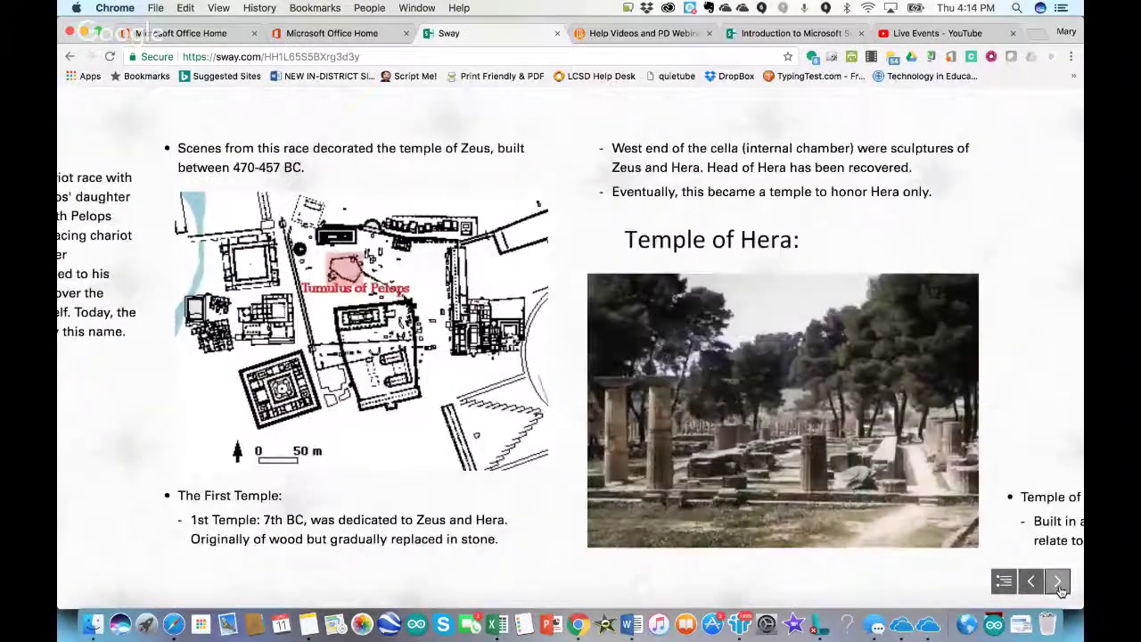
left_click(1059, 584)
left_click(1058, 584)
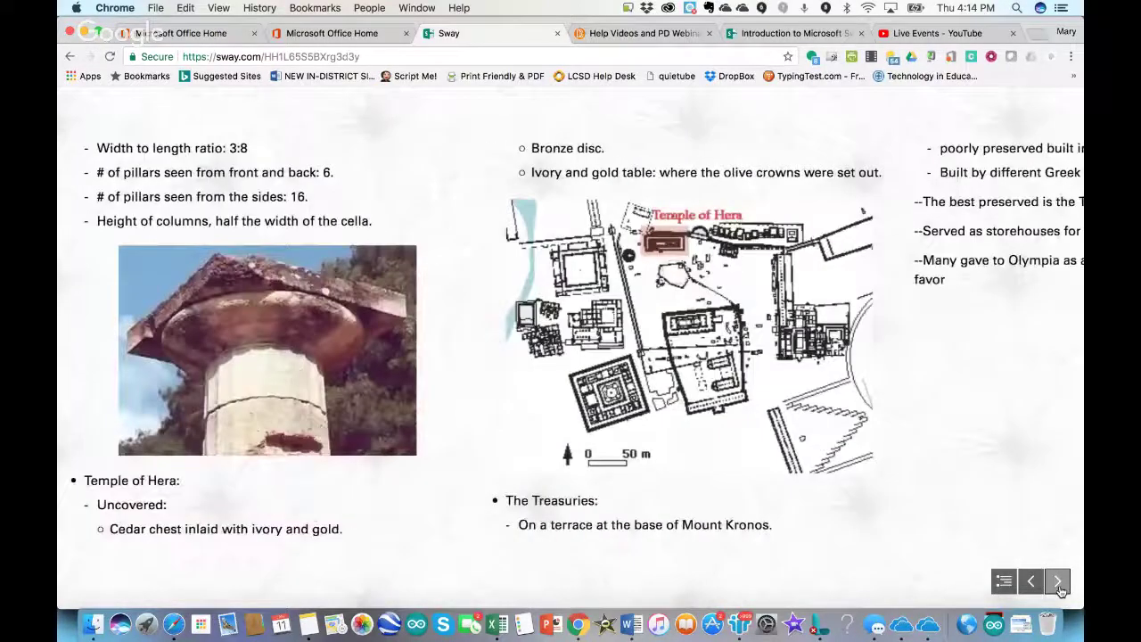
left_click(1059, 584)
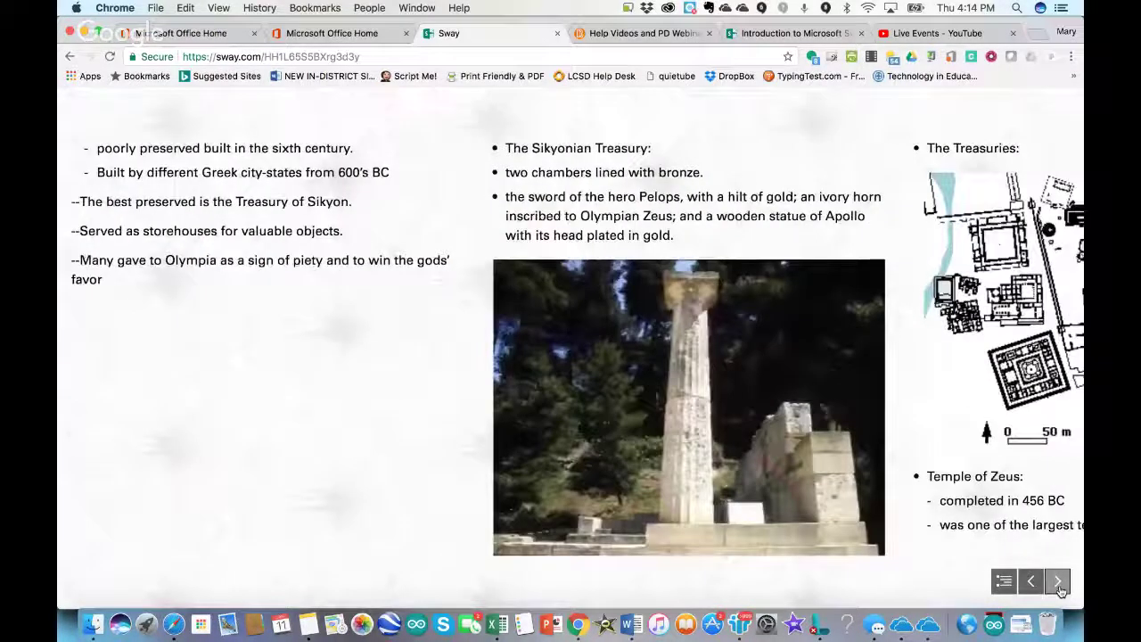
left_click(1058, 583)
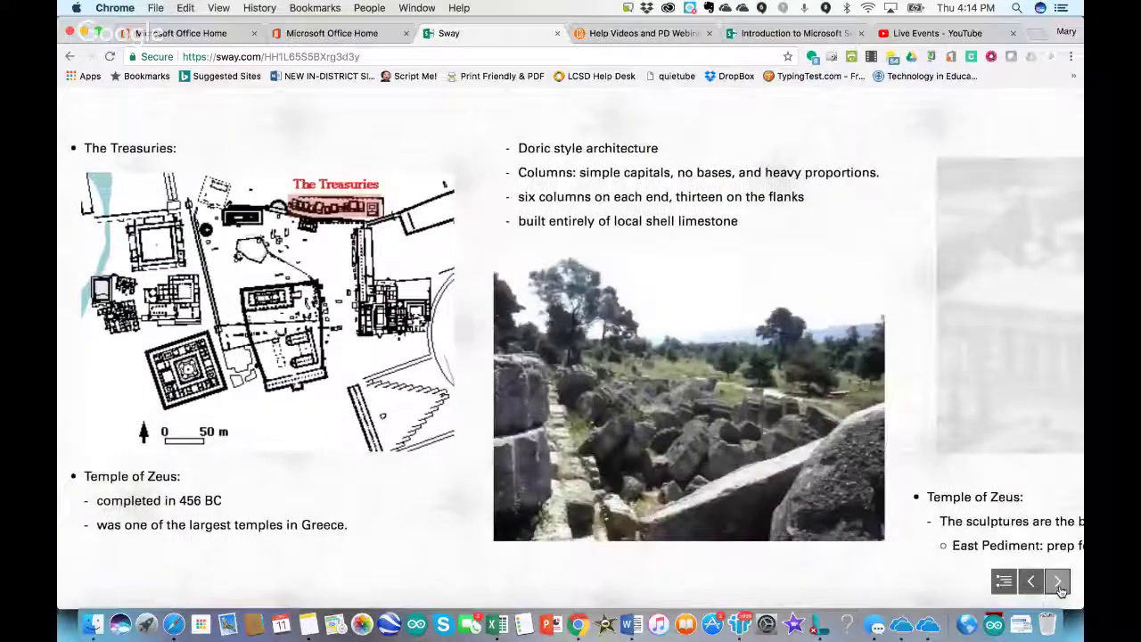
left_click(1059, 584)
left_click(1059, 584)
left_click(1059, 583)
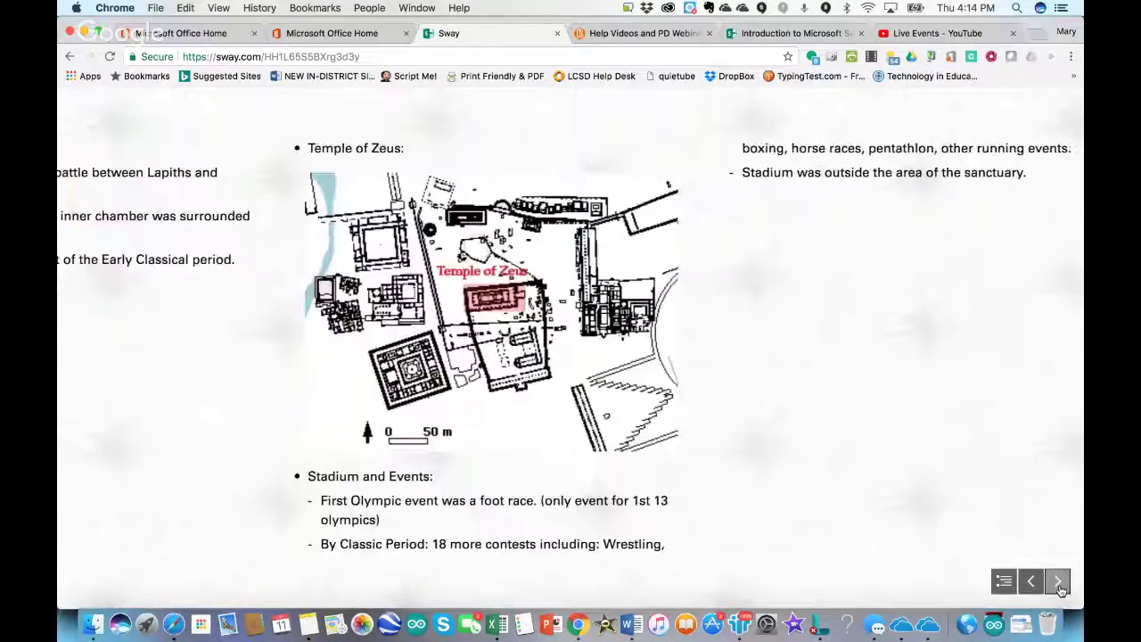
left_click(1059, 583)
left_click(1059, 584)
left_click(1059, 584)
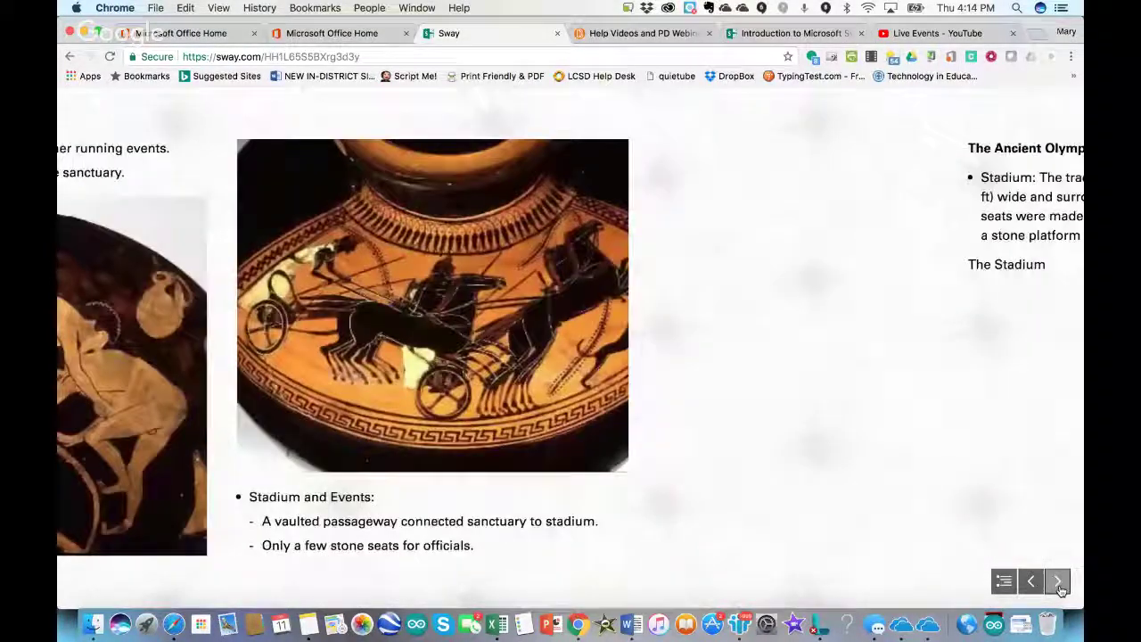
left_click(1059, 584)
left_click(1059, 584)
left_click(1059, 584)
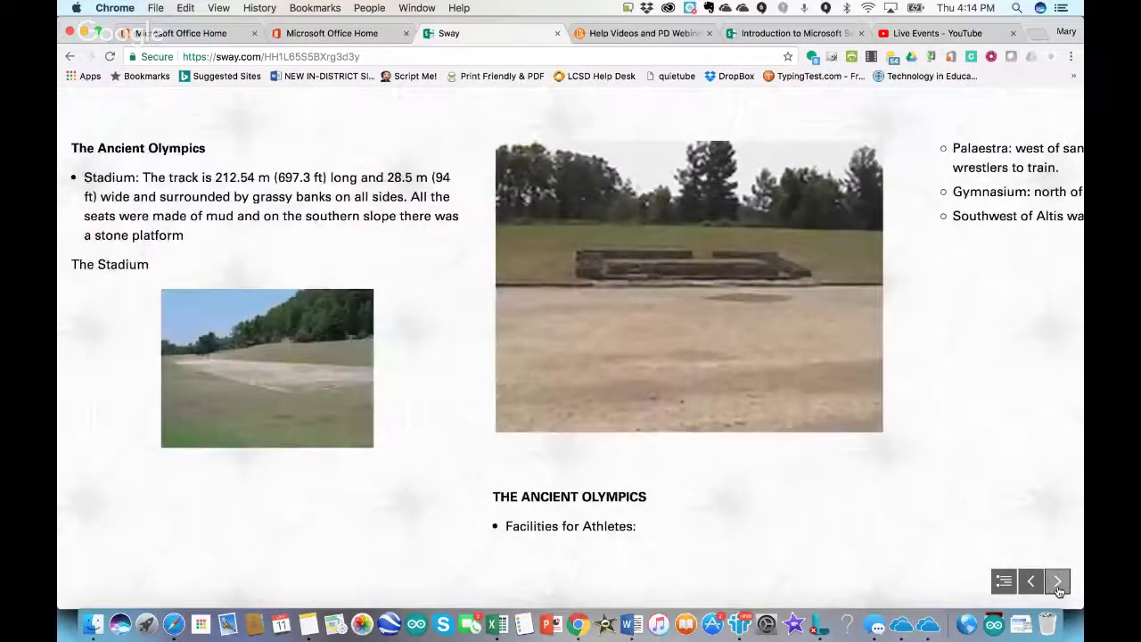
left_click(1059, 584)
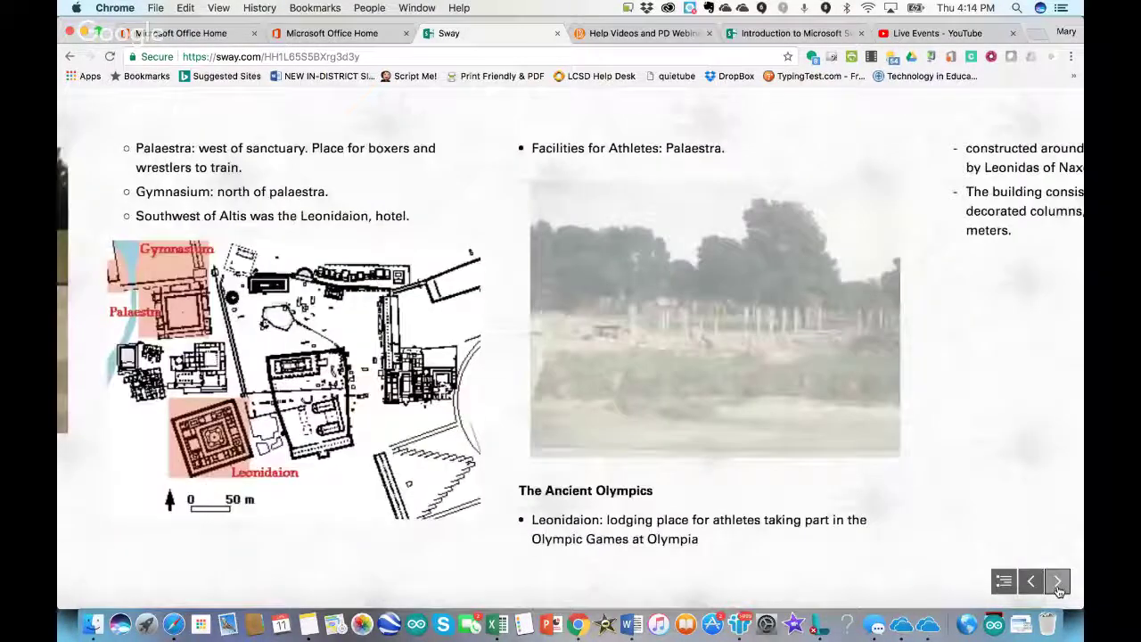
left_click(1059, 583)
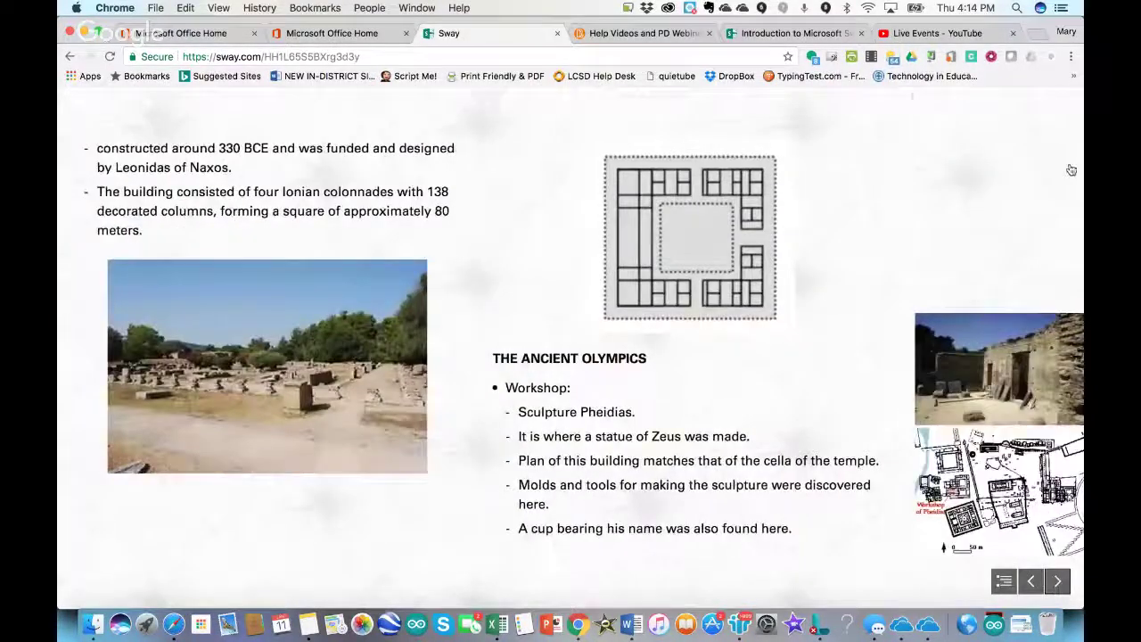
Step: Leave the preview for editing, return to the Storyline and select the introductory text card below the title
mouse_move(975, 103)
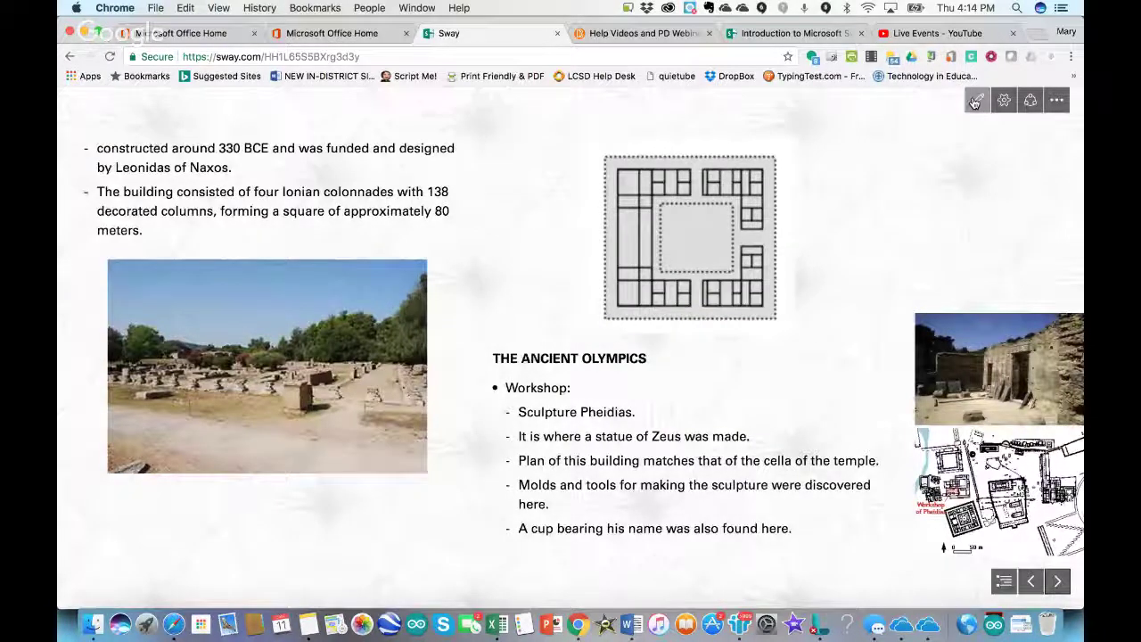
left_click(974, 102)
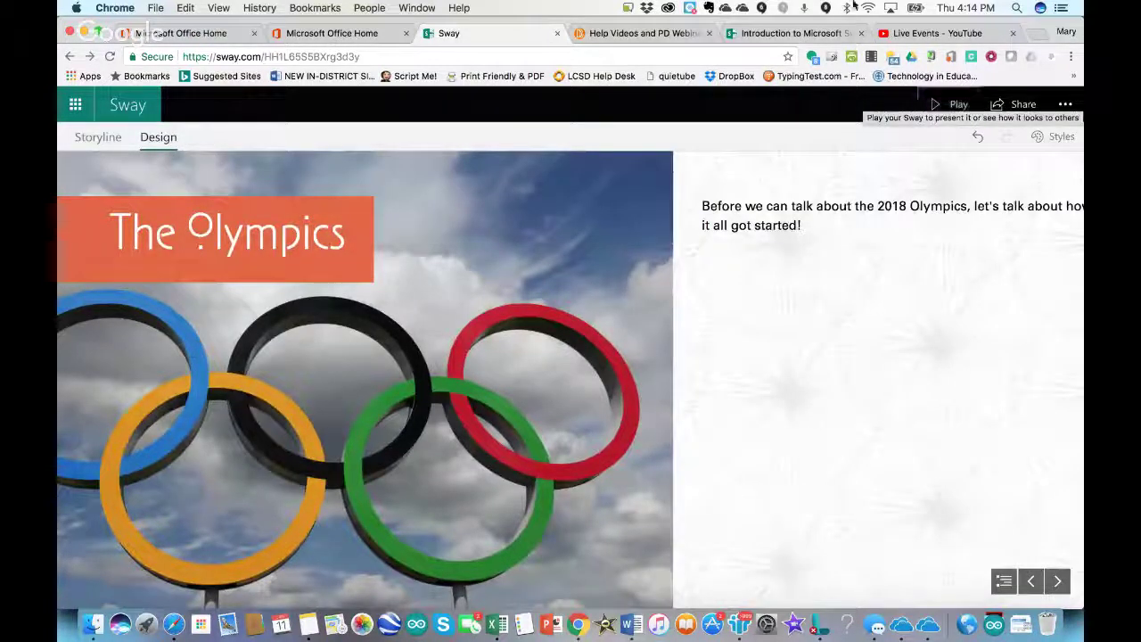
left_click(96, 139)
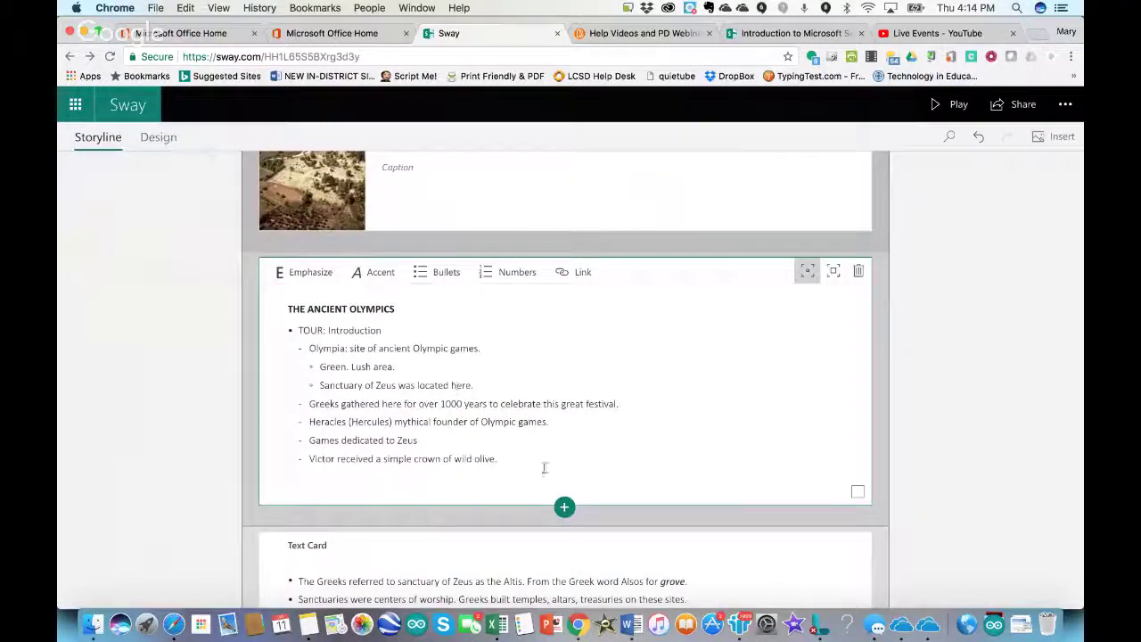
scroll(833, 403, "down", 5)
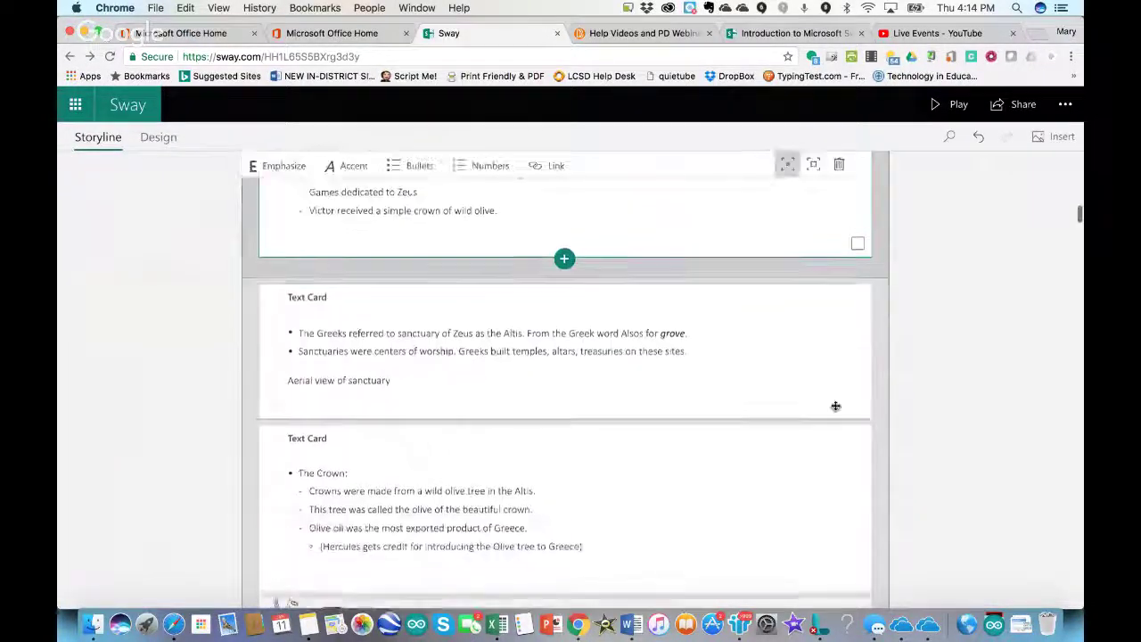
scroll(833, 407, "up", 3)
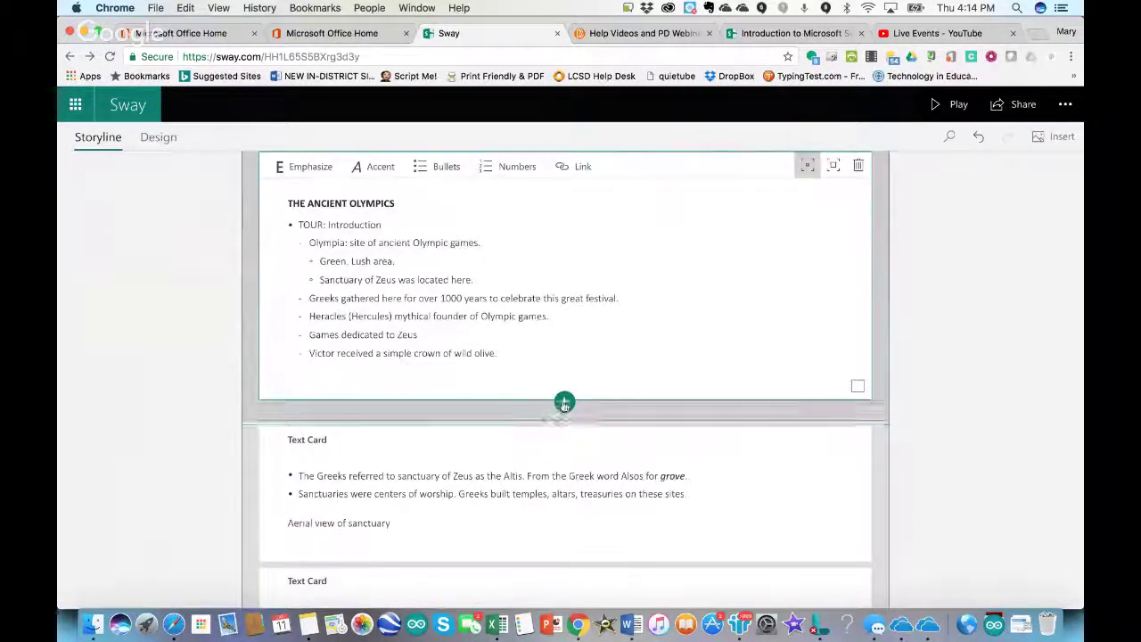
scroll(566, 410, "up", 10)
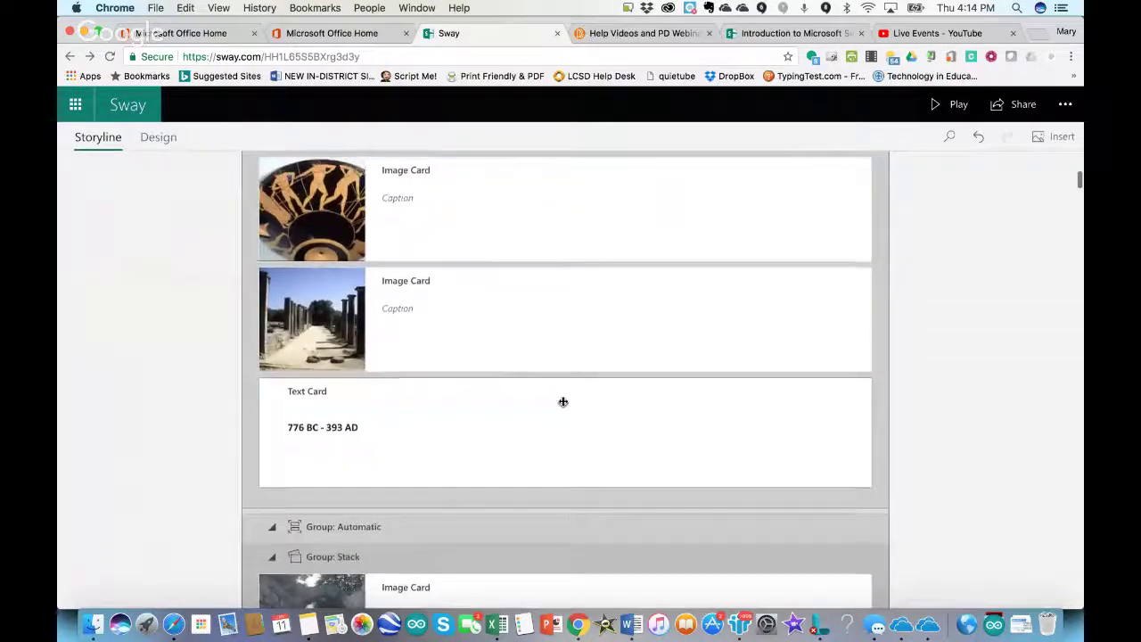
scroll(562, 401, "up", 10)
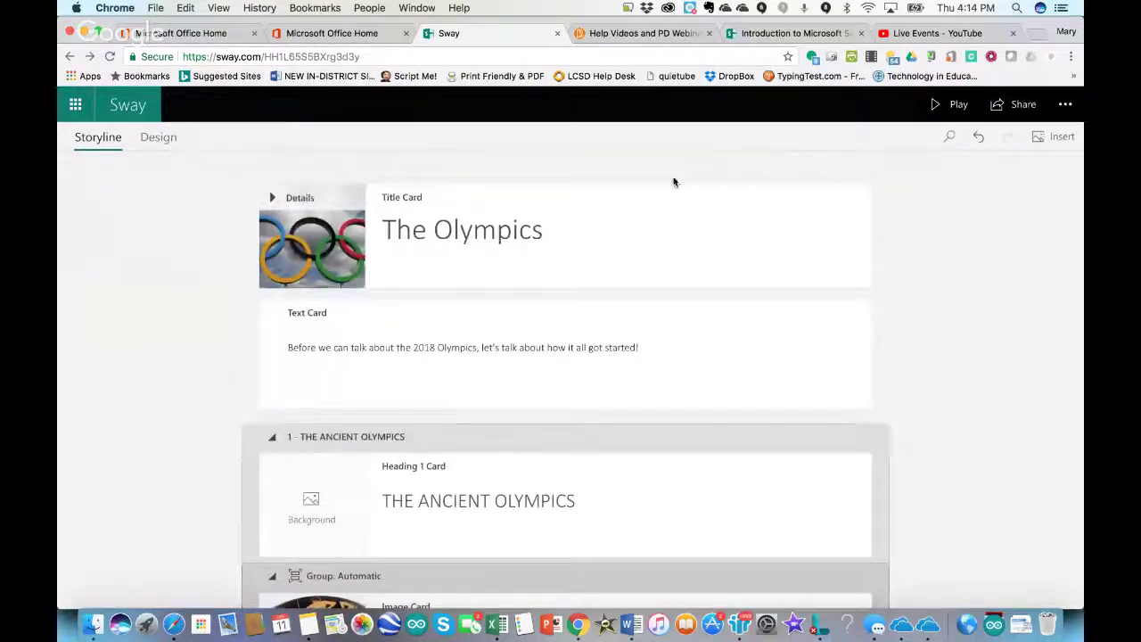
left_click(556, 369)
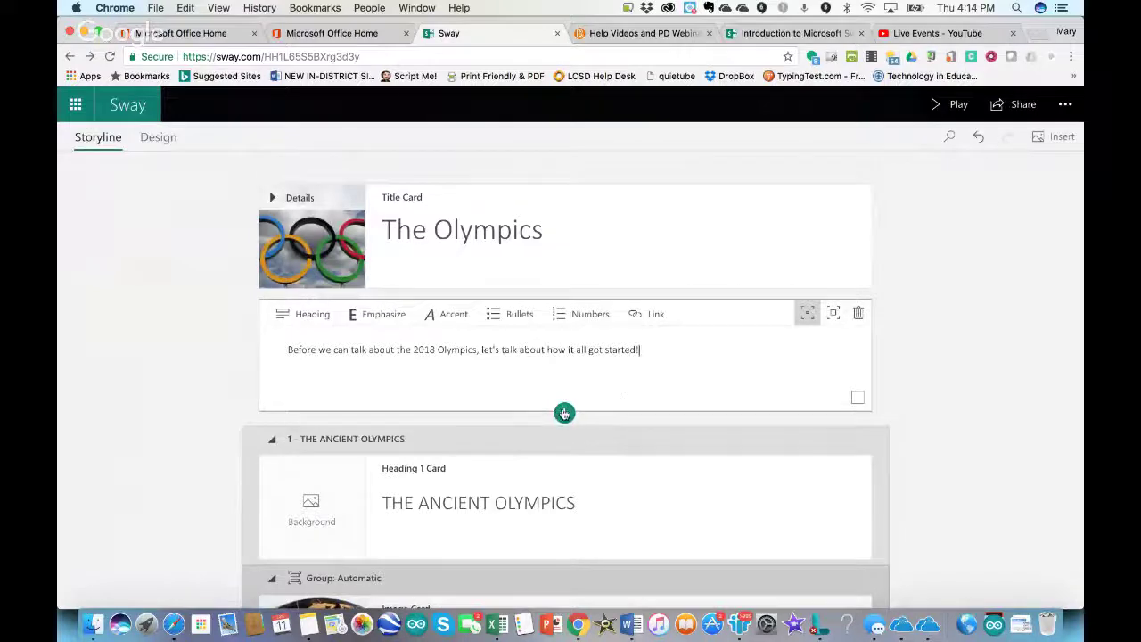
Step: Insert a Comparison group after the last image card at the end of the storyline
scroll(561, 413, "down", 10)
scroll(563, 410, "down", 15)
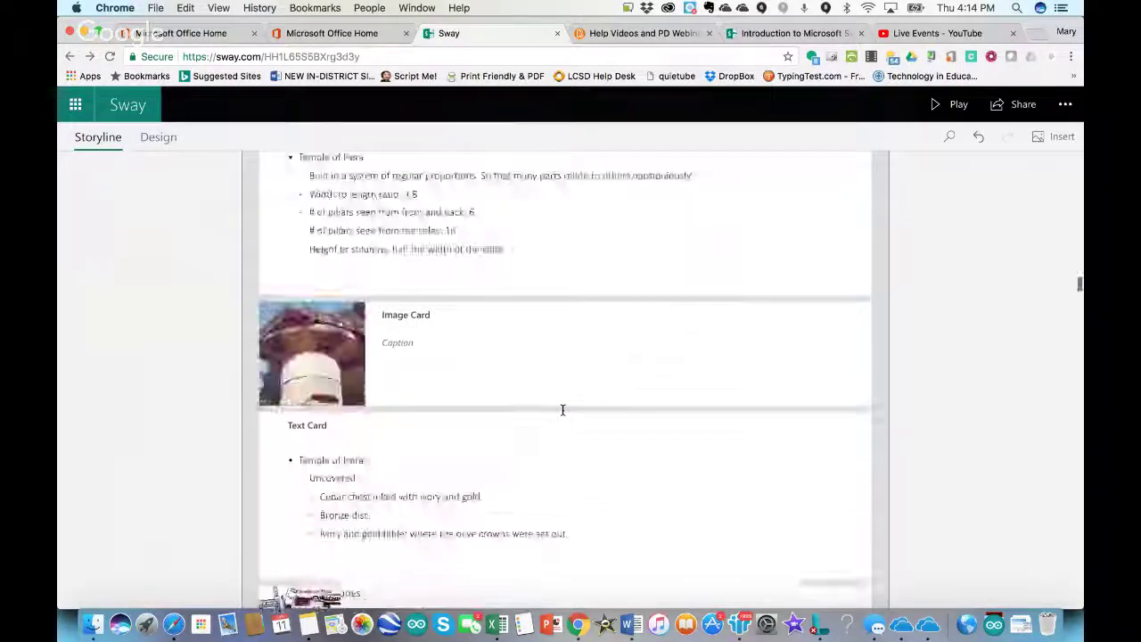
scroll(562, 410, "down", 15)
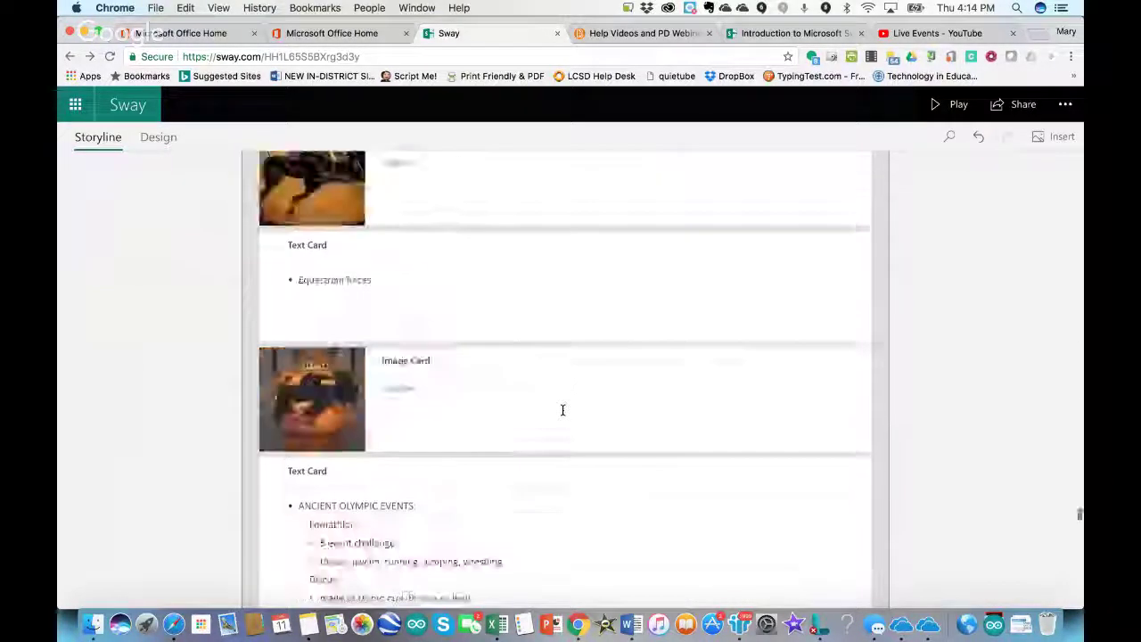
left_click(579, 506)
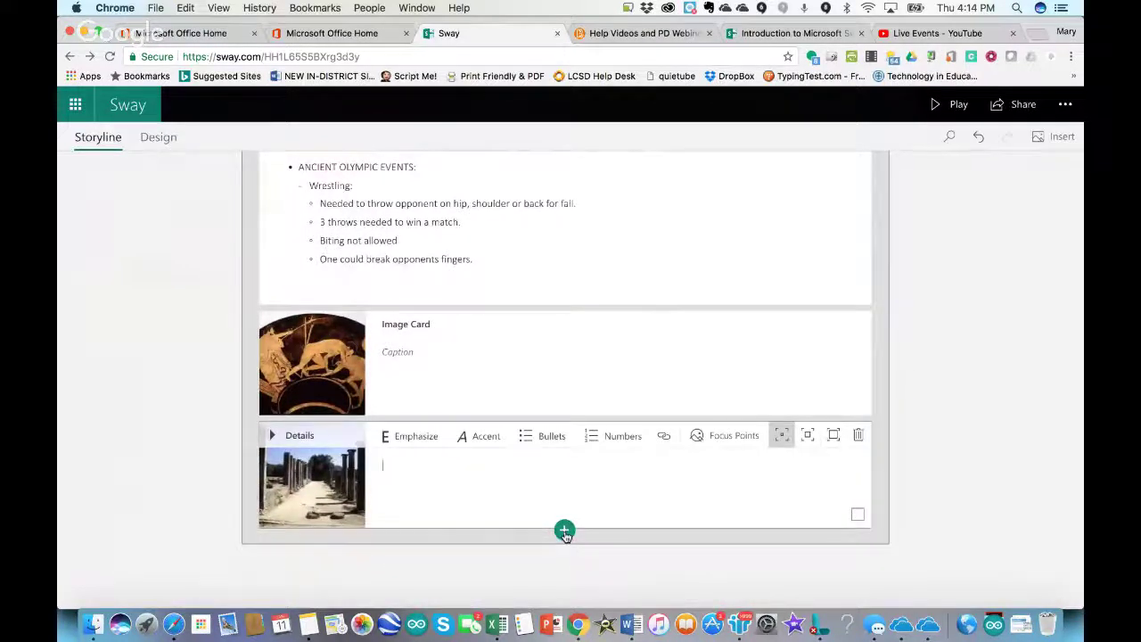
left_click(564, 531)
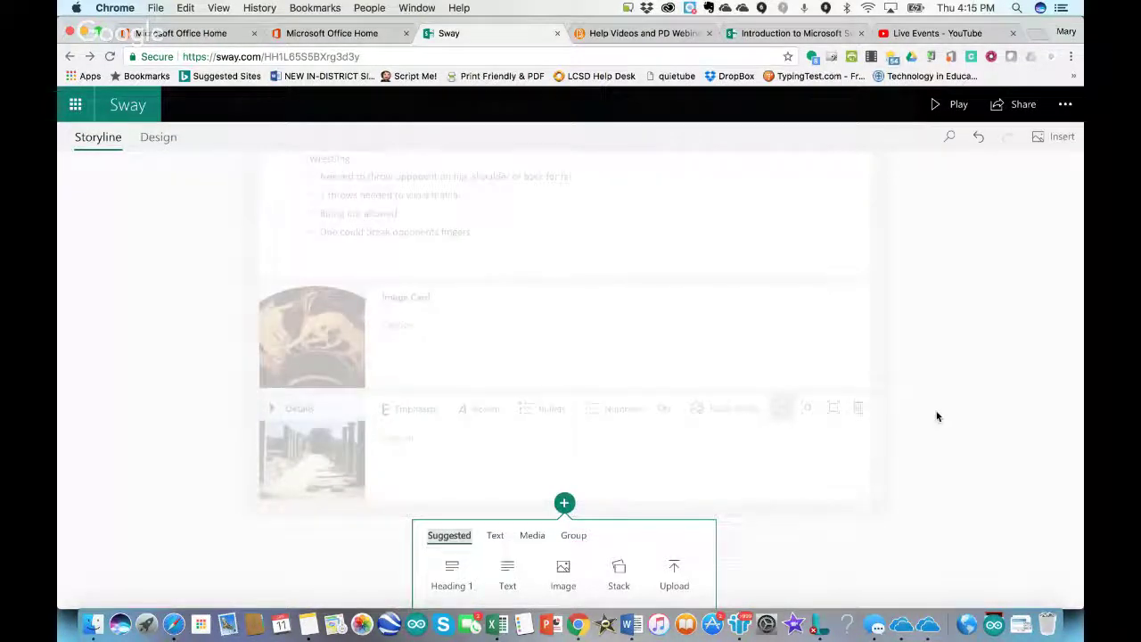
left_click(570, 536)
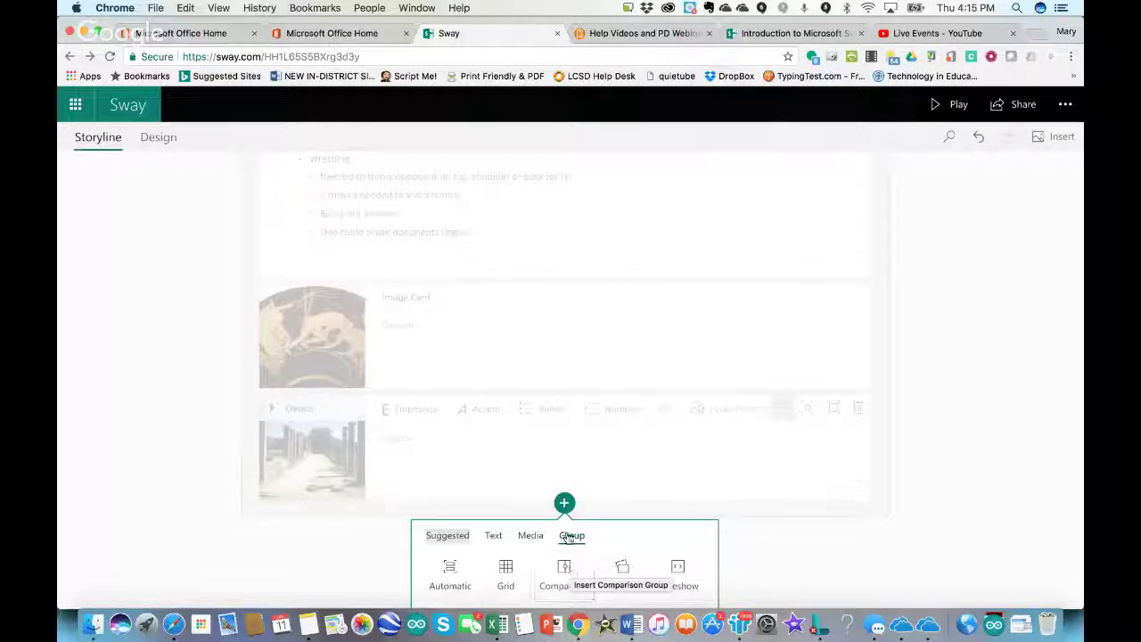
left_click(564, 575)
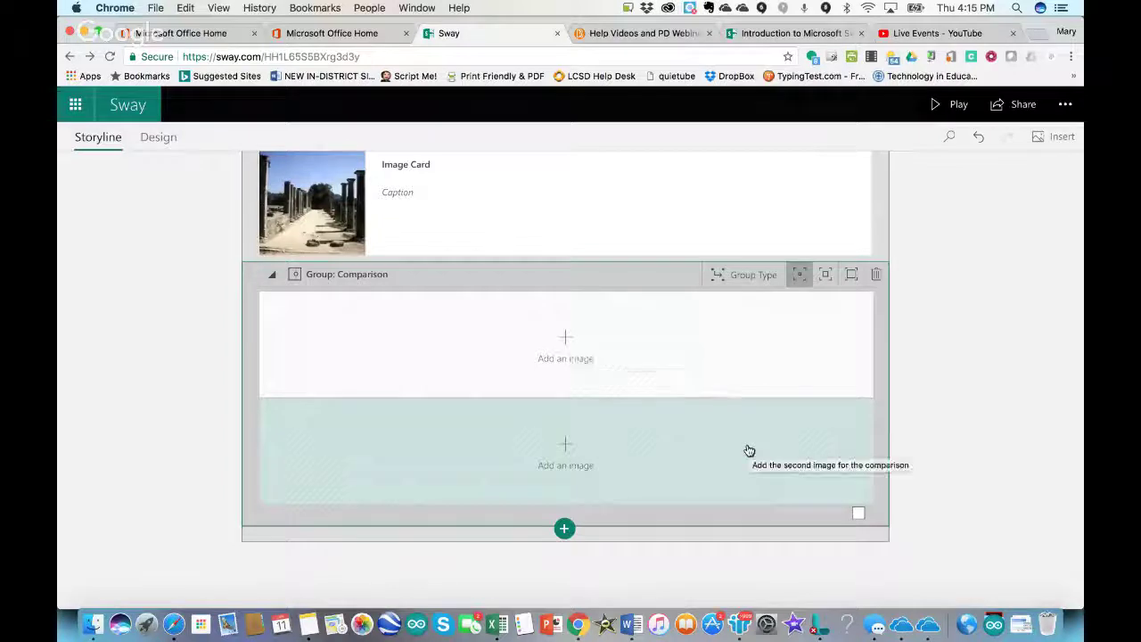
Step: Search suggested images for "ancient Olympics" and add the vase painting of runners as the comparison's first image
left_click(585, 362)
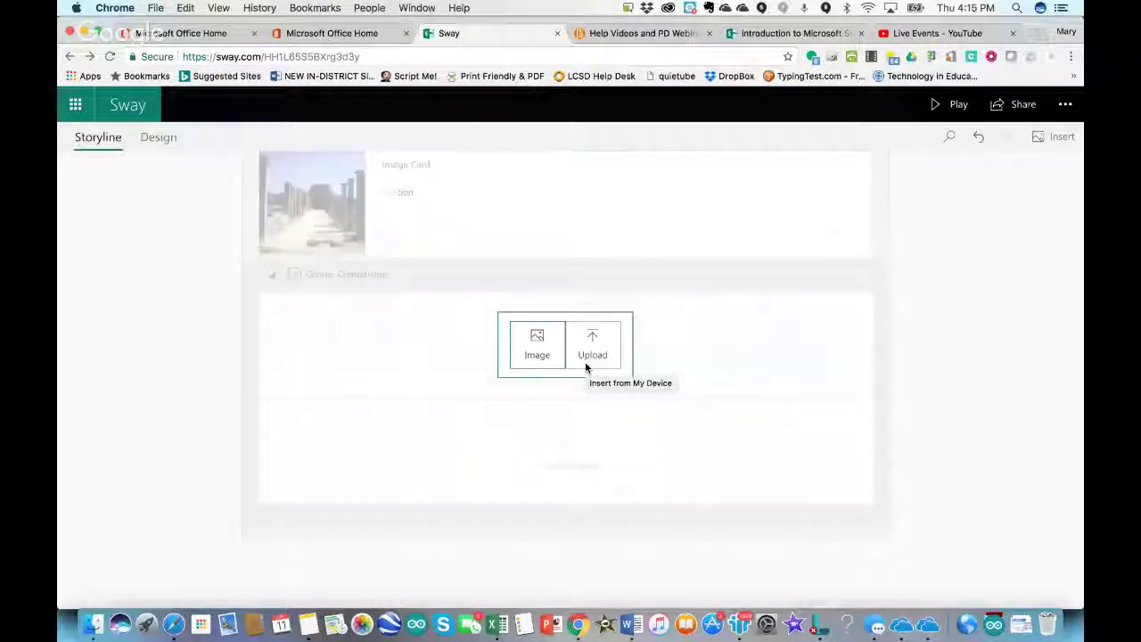
left_click(537, 346)
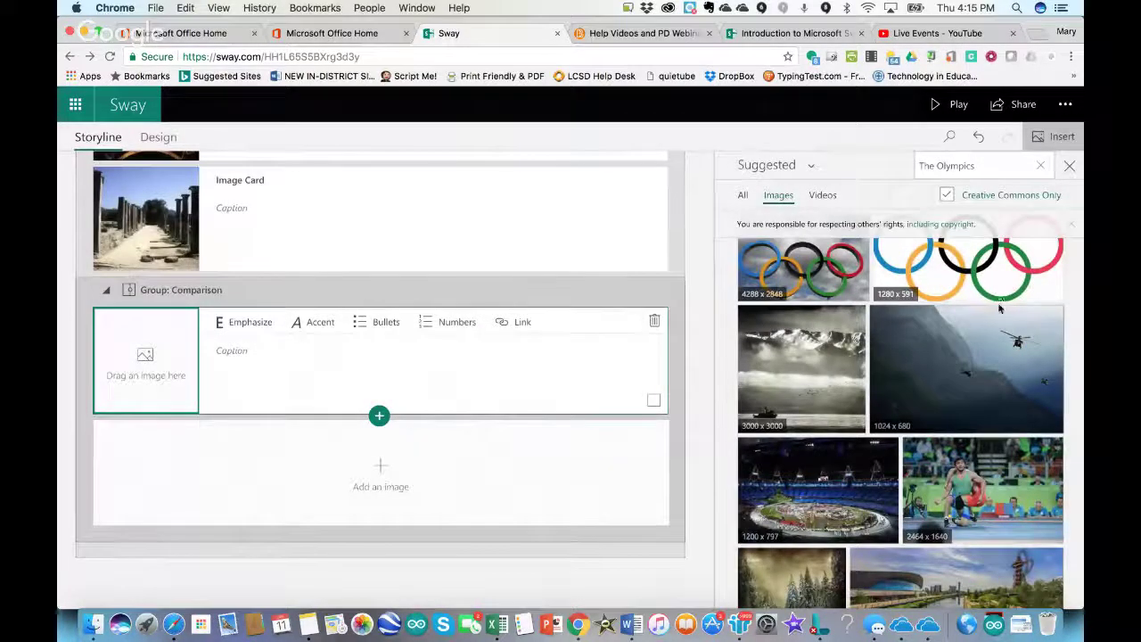
triple_click(927, 165)
left_click_drag(926, 165, 903, 169)
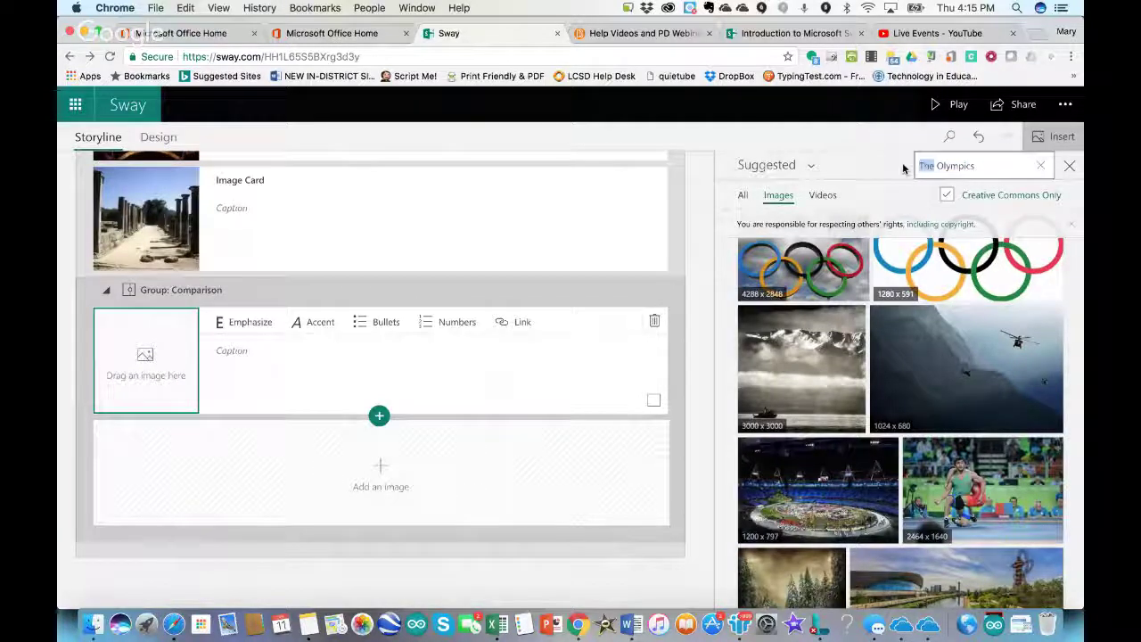
type("ancient")
key("Return")
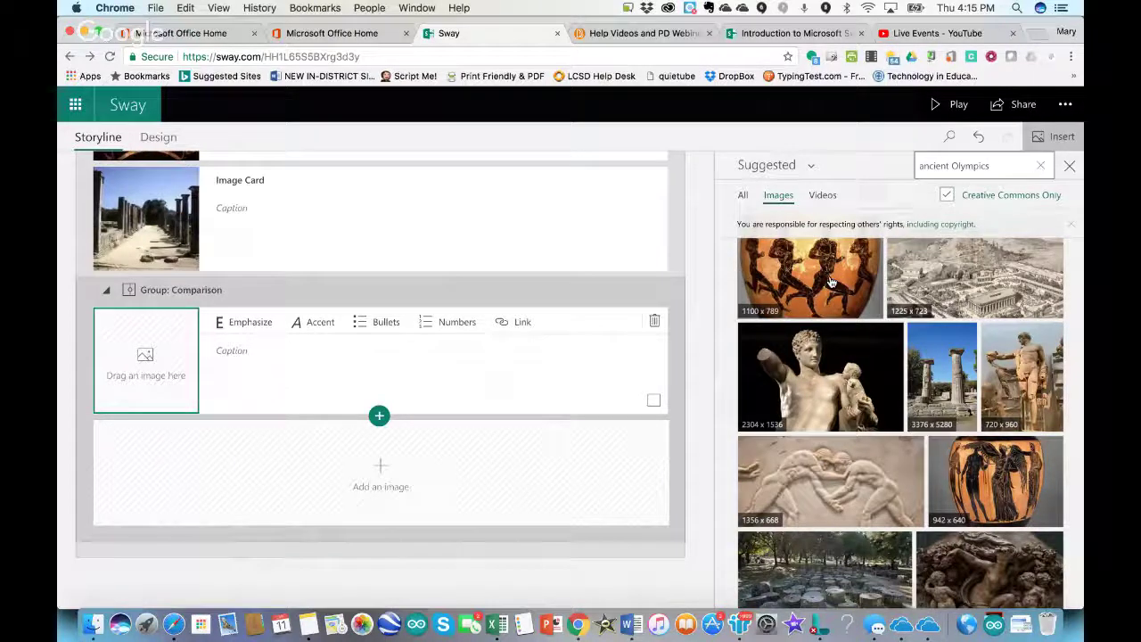
left_click_drag(829, 281, 339, 395)
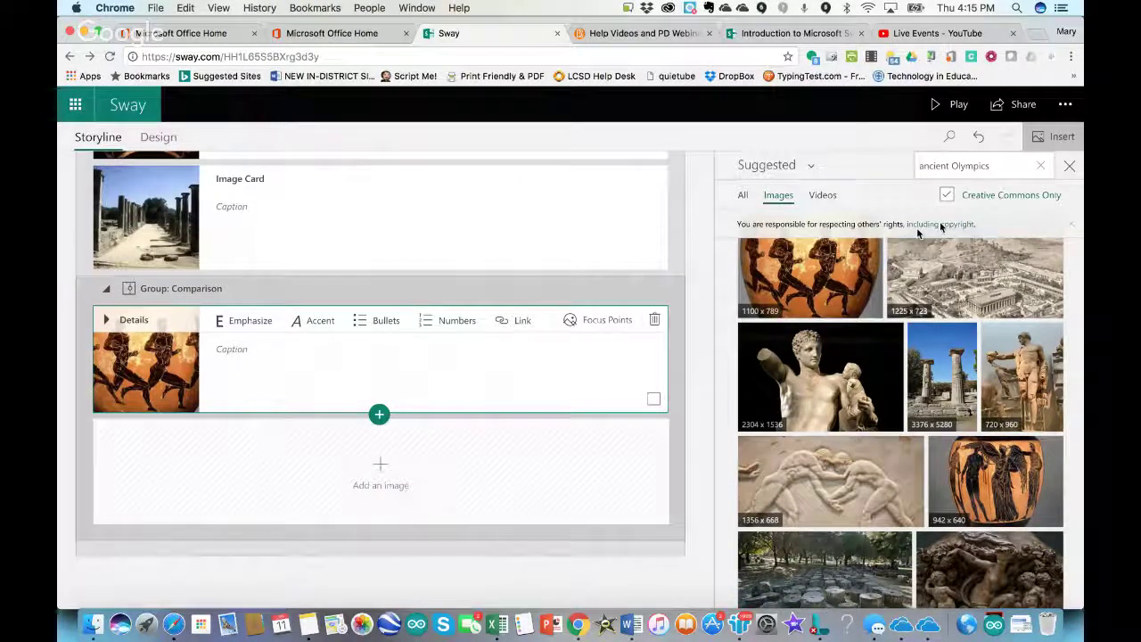
Step: Search suggested images for "Olympics track" and add the 1401 x 1000 sprint race photo as the comparison's second image
triple_click(950, 168)
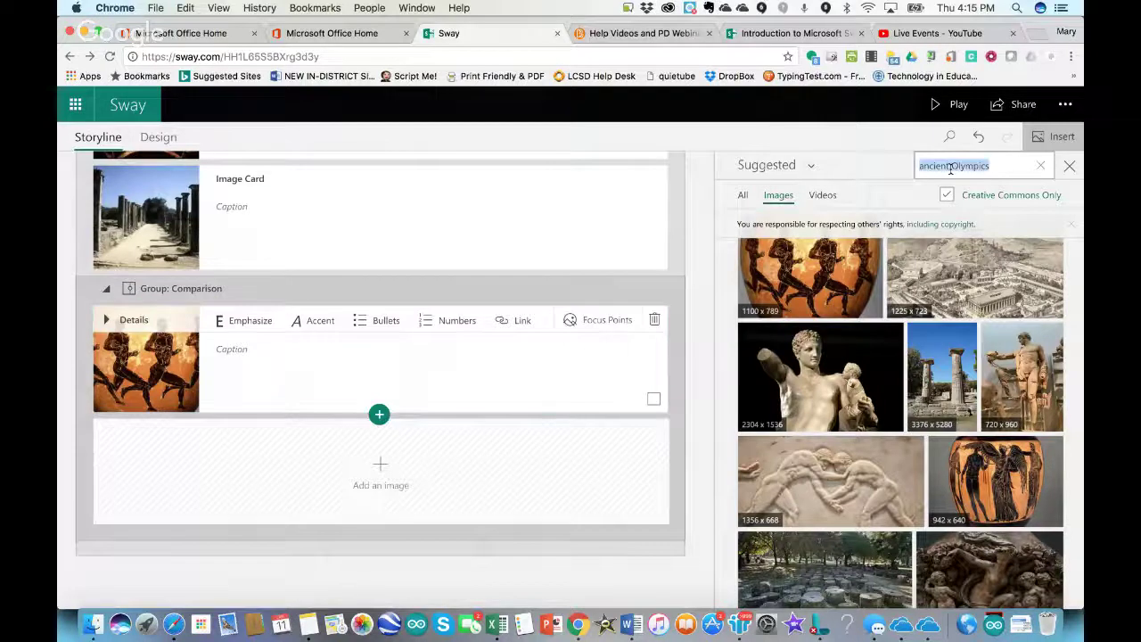
left_click_drag(952, 166, 849, 169)
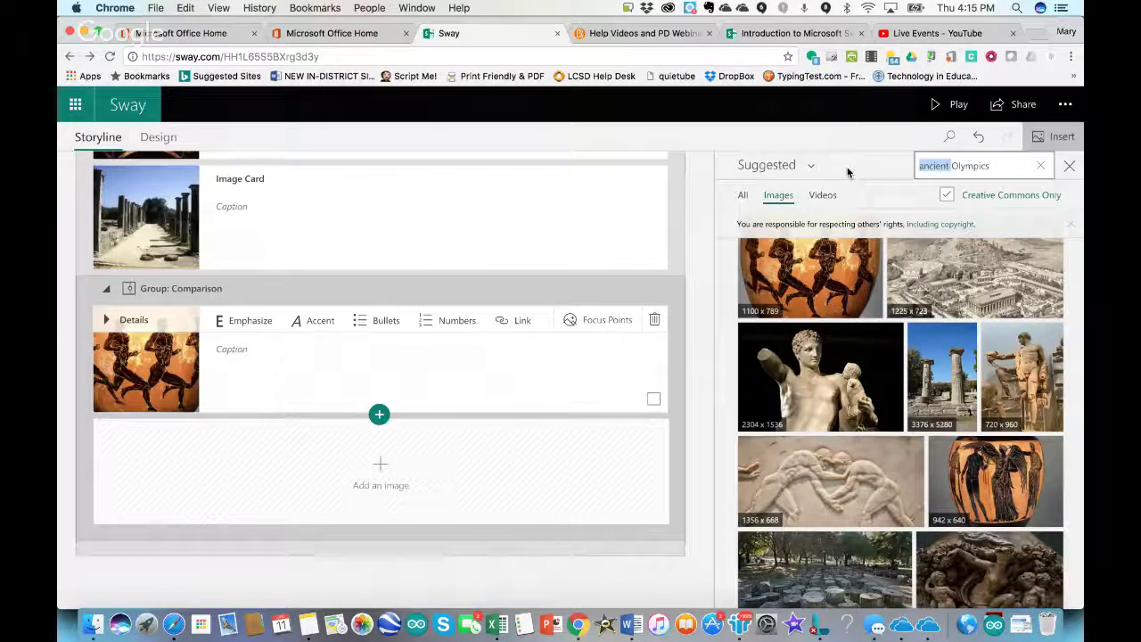
key("BackSpace")
left_click(983, 169)
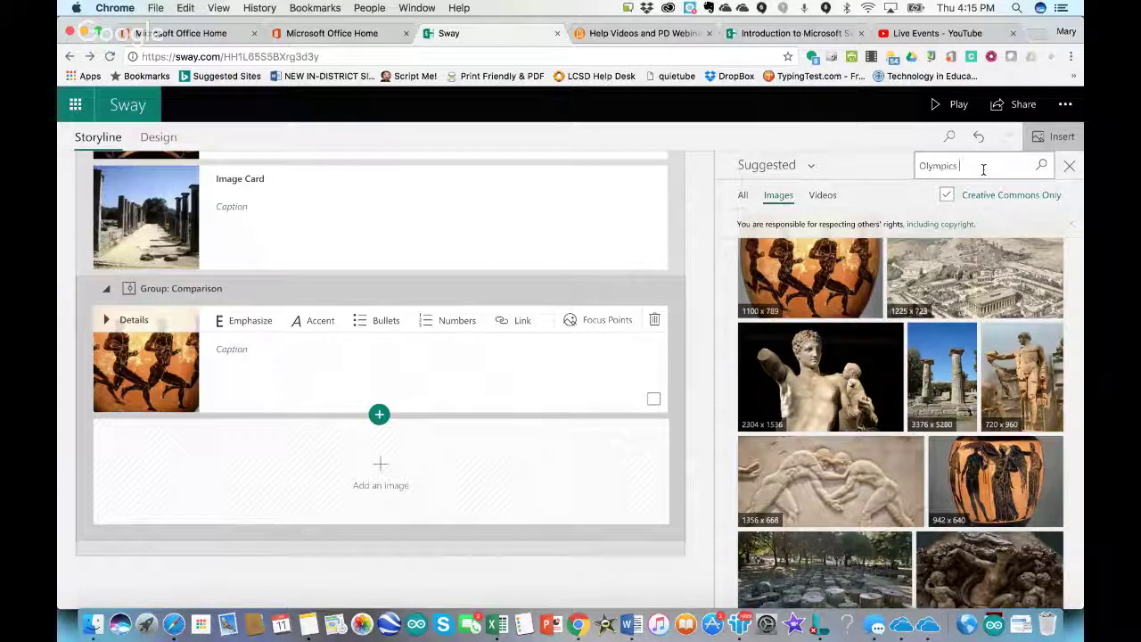
type("track")
key("Return")
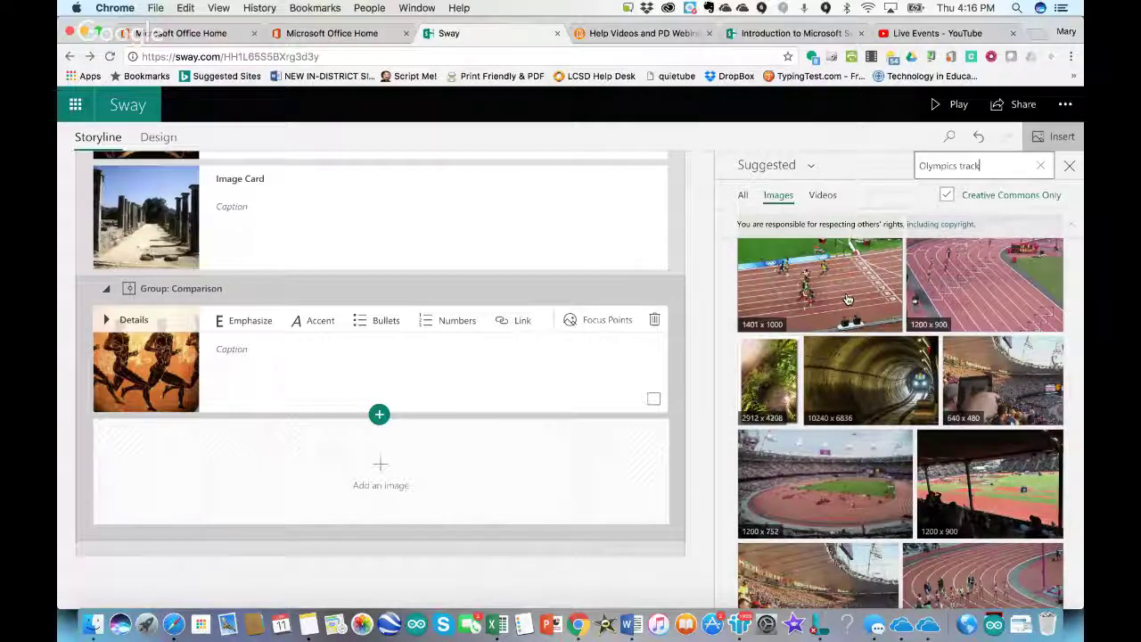
left_click_drag(818, 319, 541, 496)
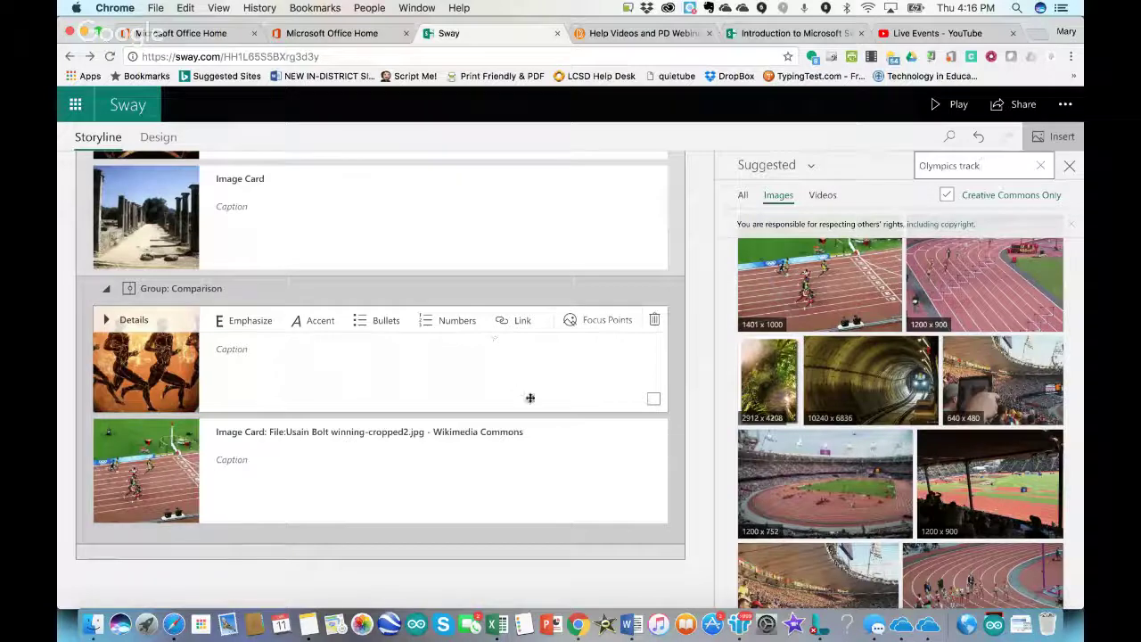
Step: Play the Sway and use its section overview to return to the opening The Olympics section
left_click(951, 105)
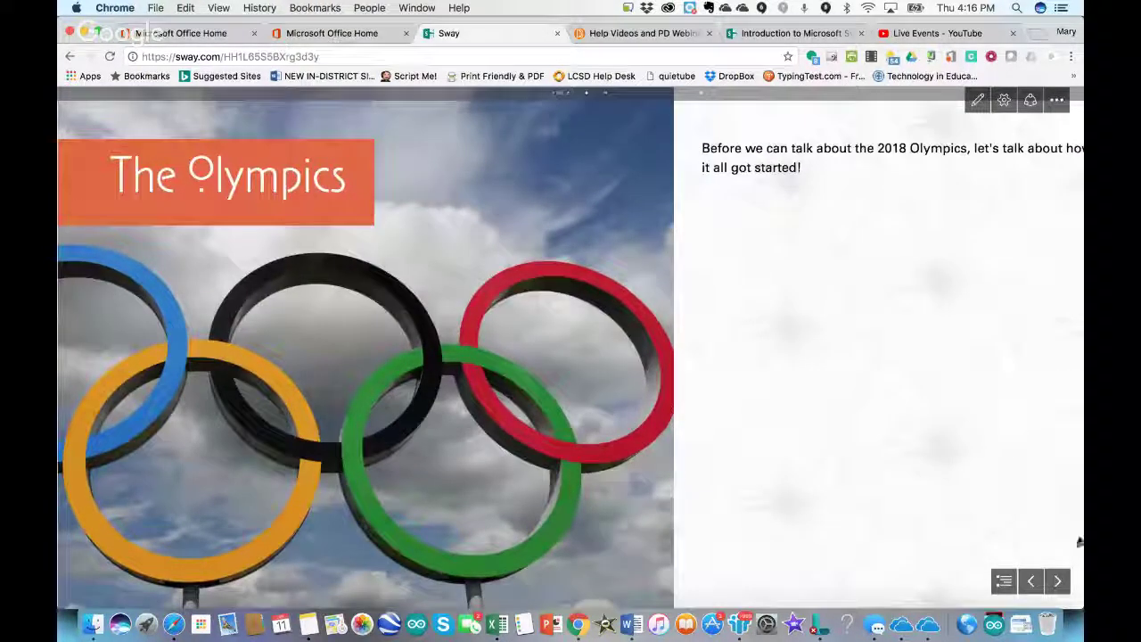
left_click(1058, 582)
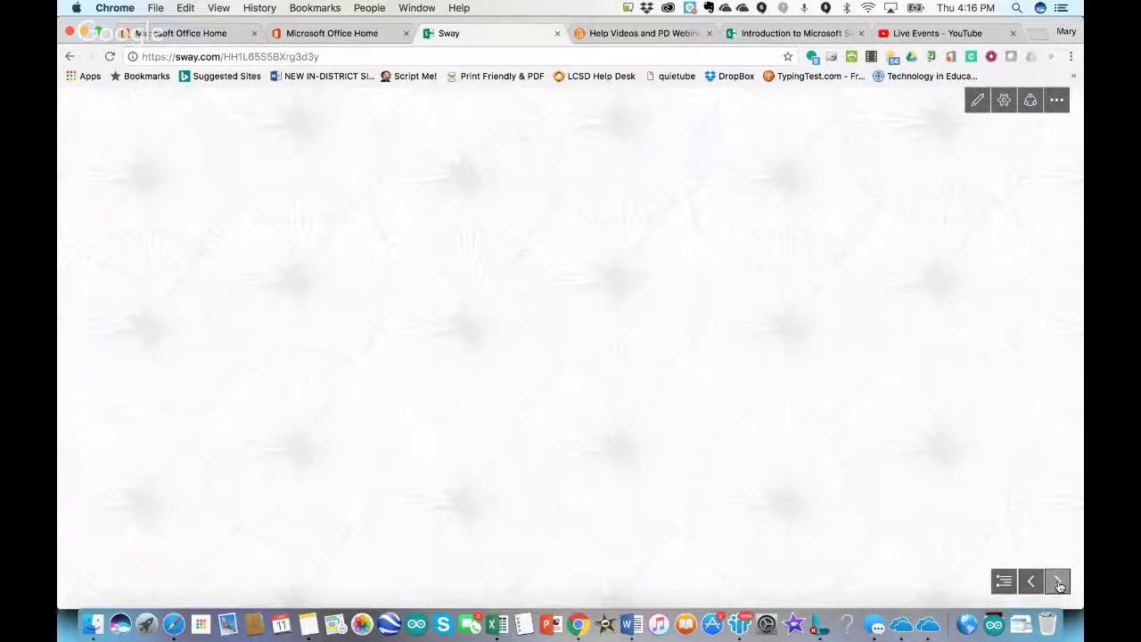
left_click(1003, 581)
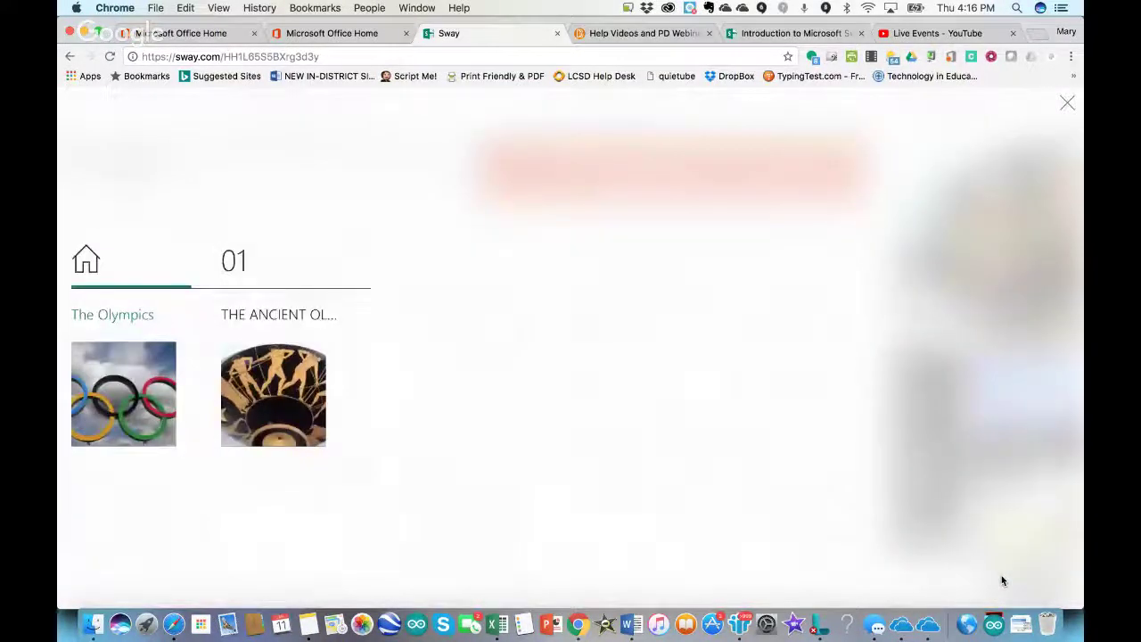
left_click(124, 385)
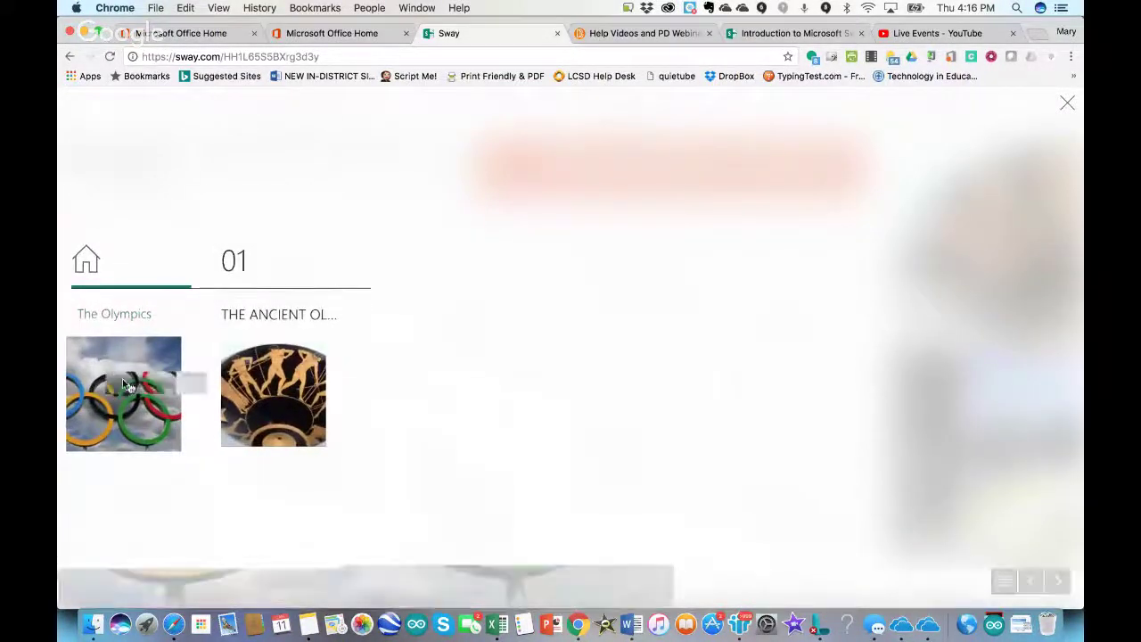
Step: Page forward through the whole presentation to the closing image comparison and move its divider to compare both pictures
left_click(1058, 582)
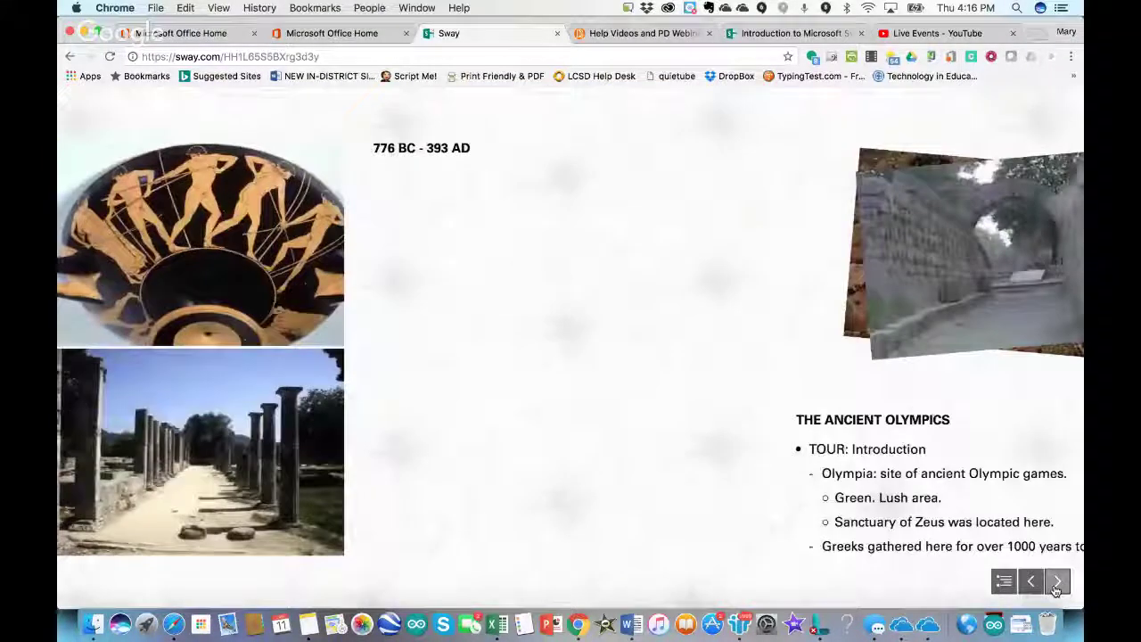
left_click(1056, 582)
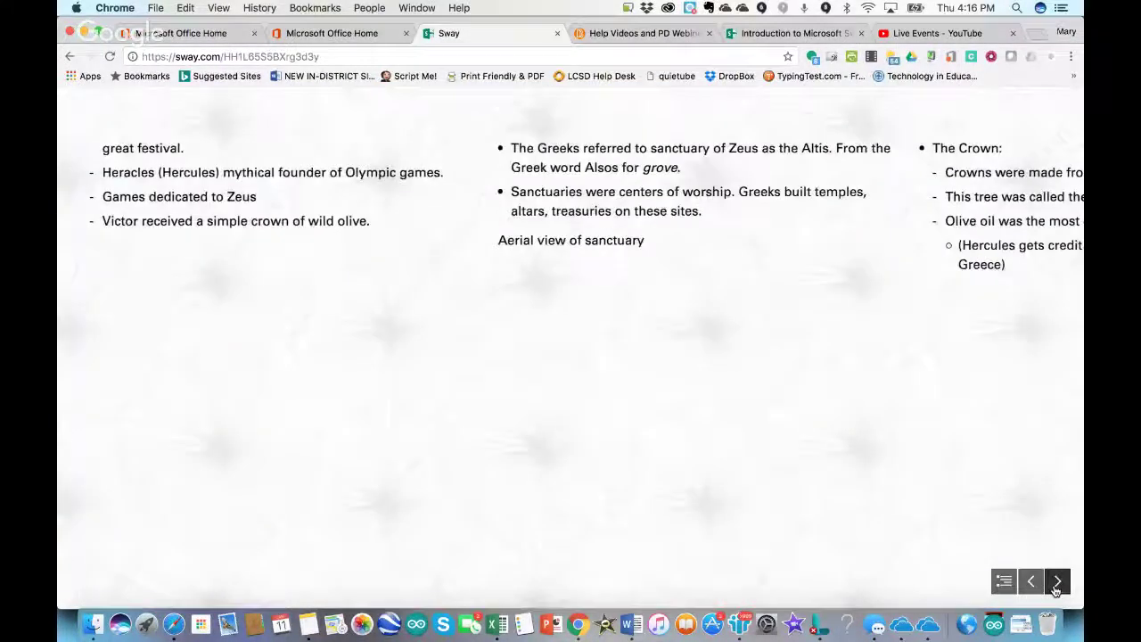
left_click(1057, 582)
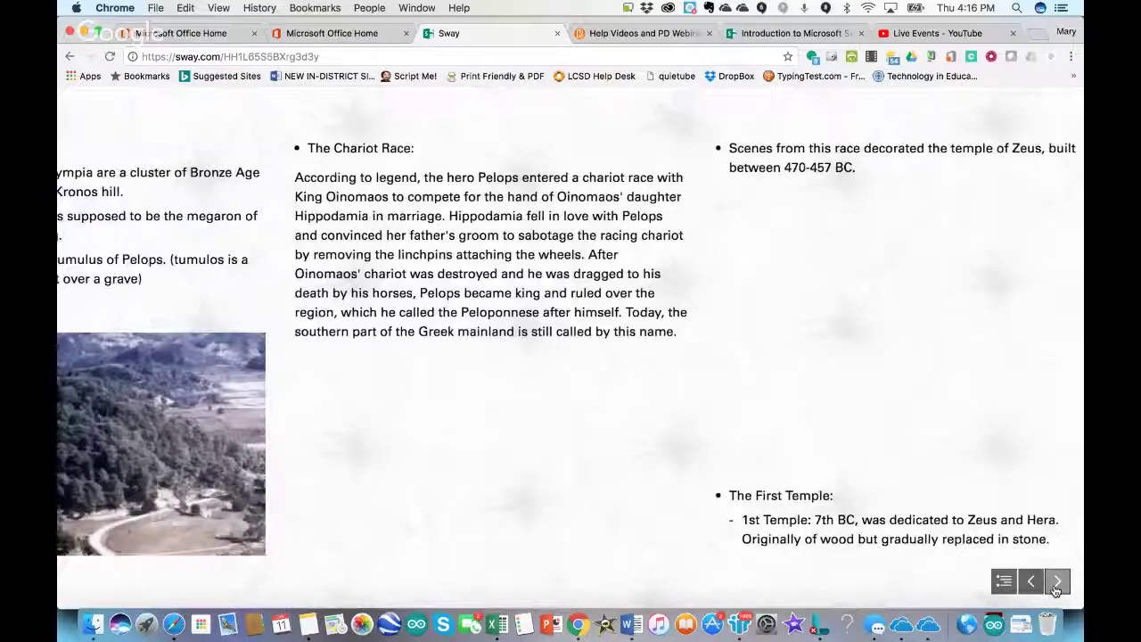
left_click(1056, 582)
left_click(1056, 582)
left_click(1056, 582)
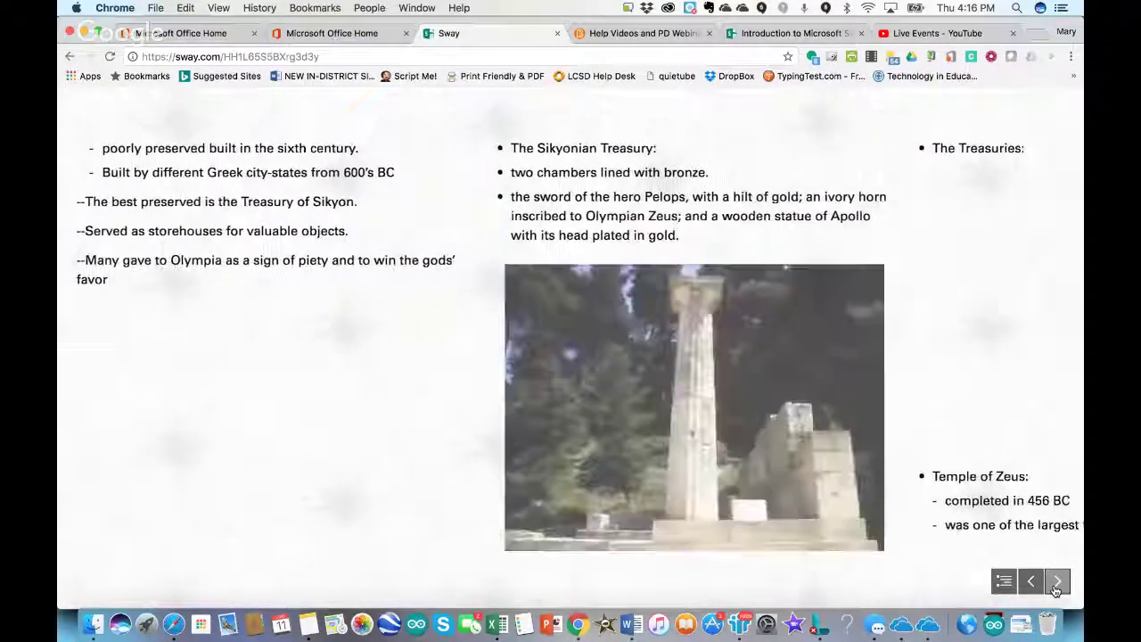
left_click(1056, 582)
left_click(1056, 582)
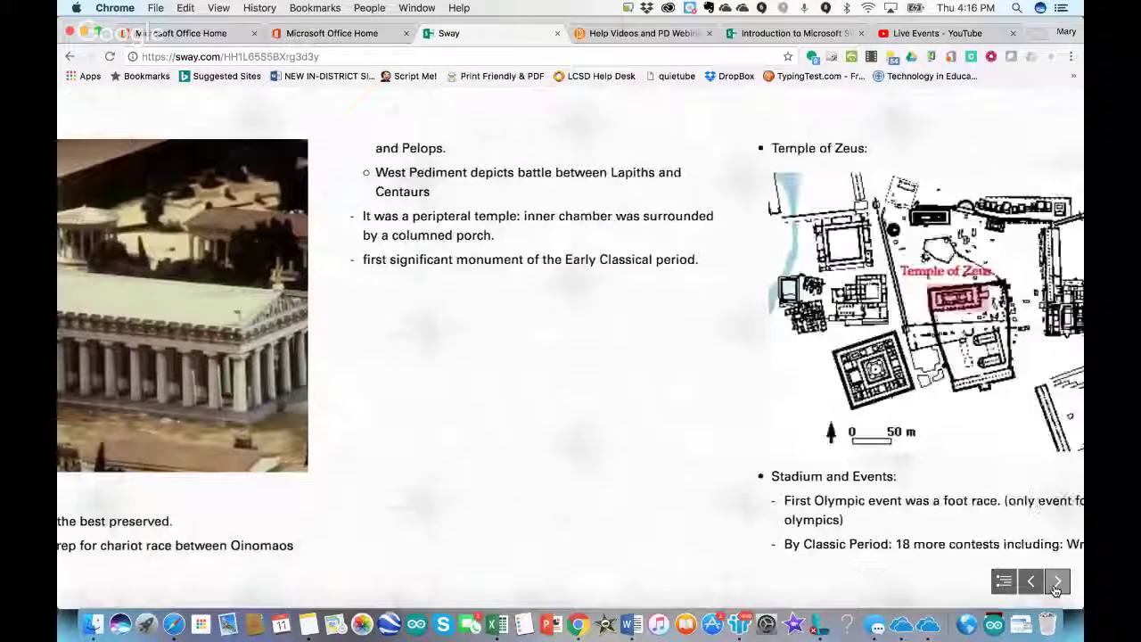
left_click(1056, 582)
left_click(1056, 582)
left_click(1056, 582)
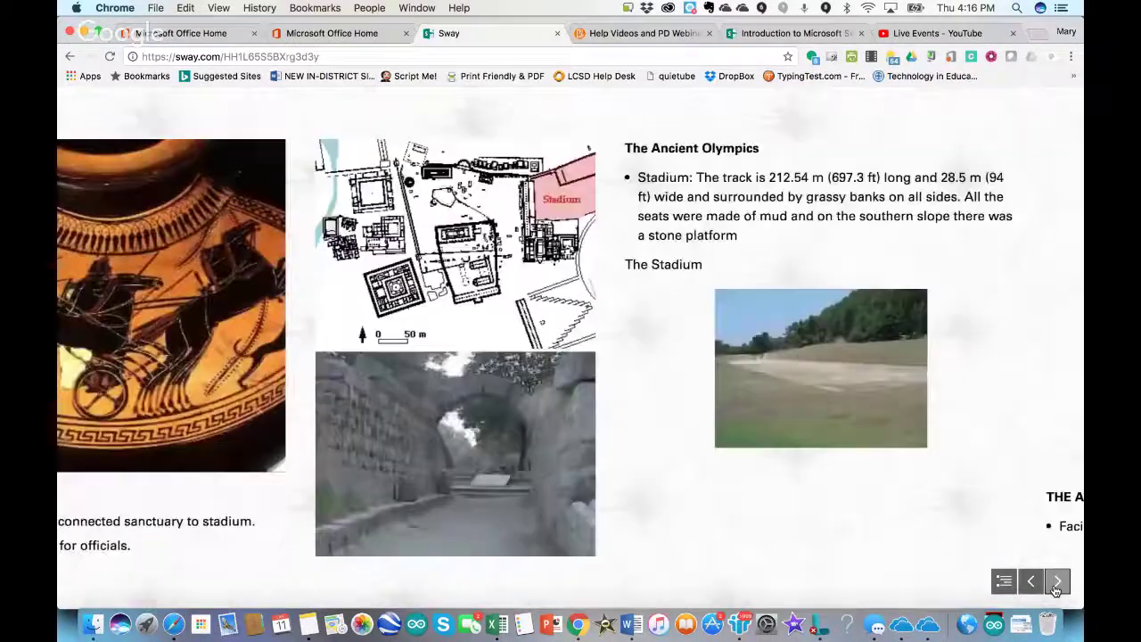
left_click(1056, 582)
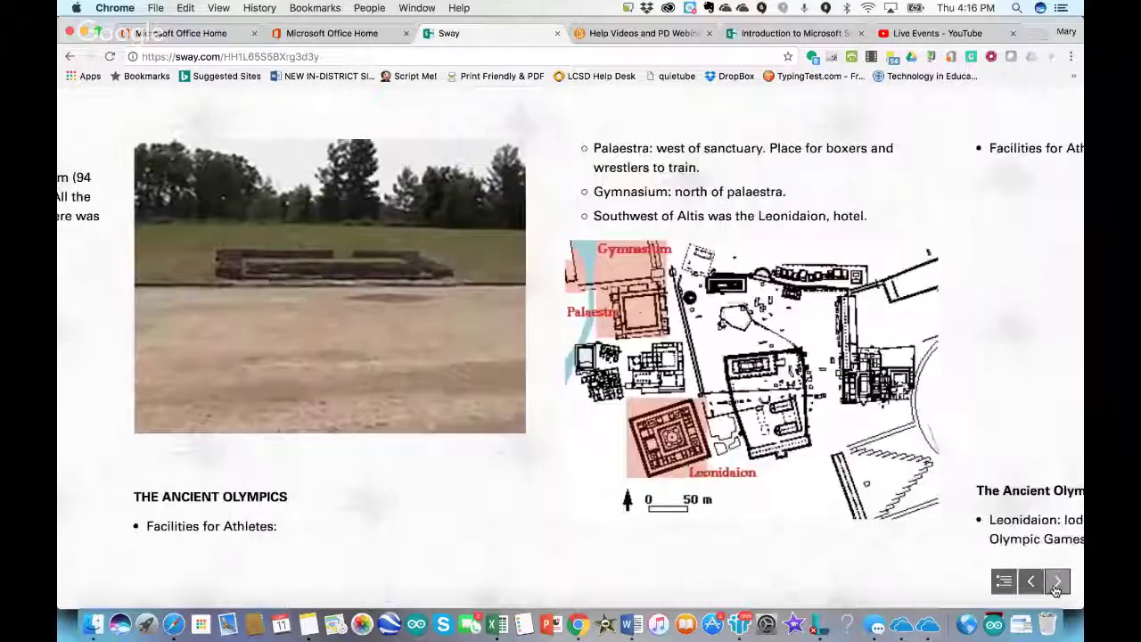
left_click(1056, 582)
left_click(1056, 582)
left_click(1056, 582)
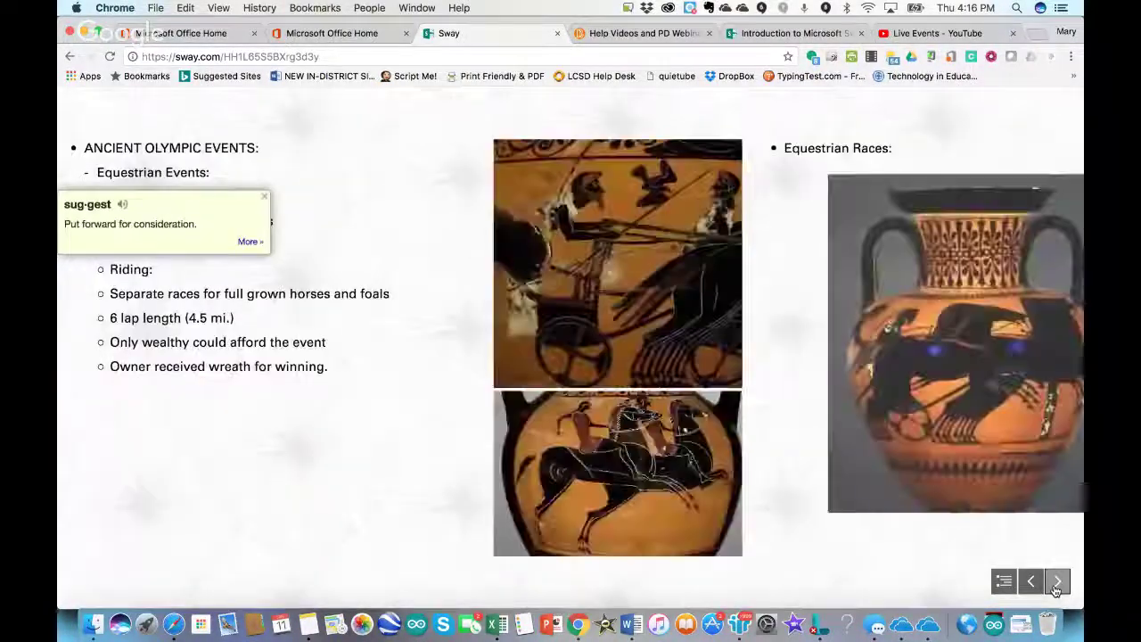
left_click(1056, 582)
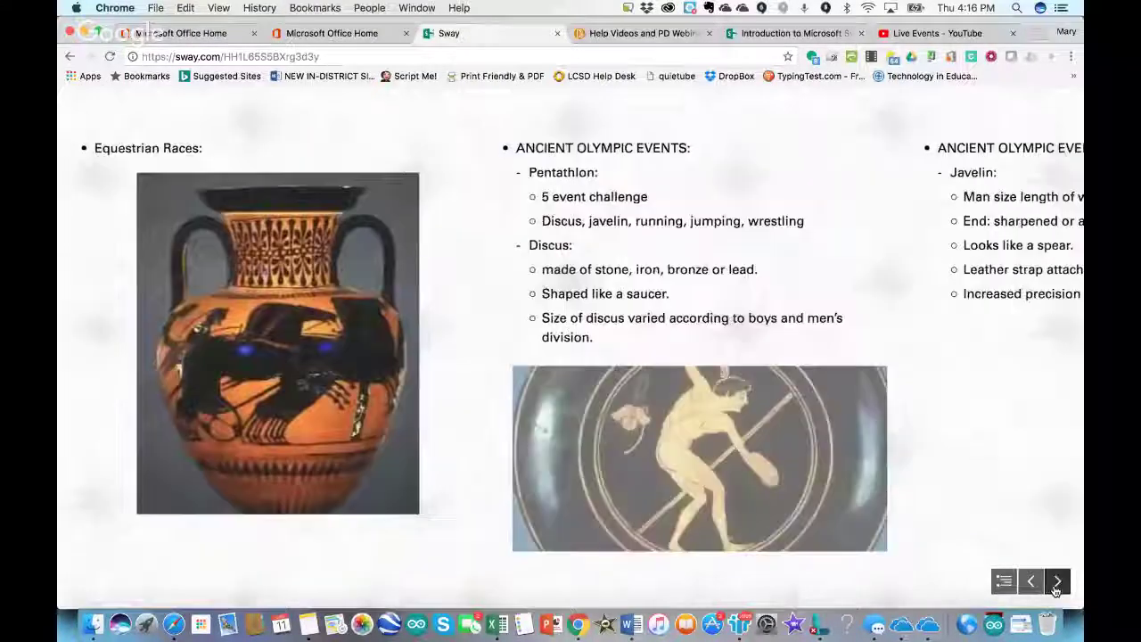
left_click(1056, 582)
left_click(1056, 582)
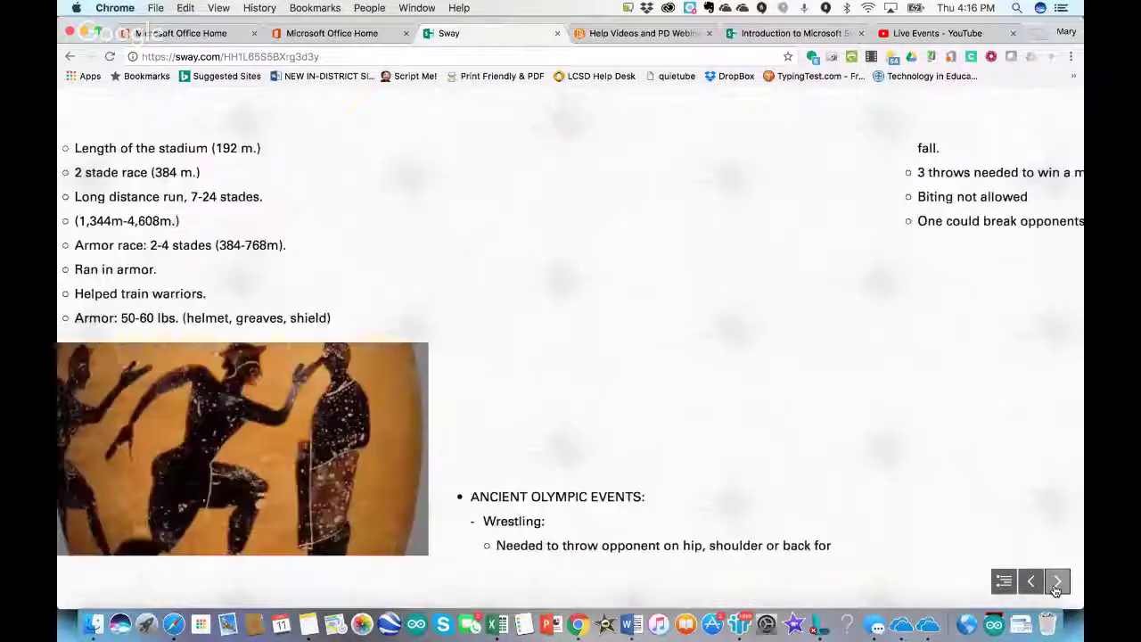
left_click(1056, 582)
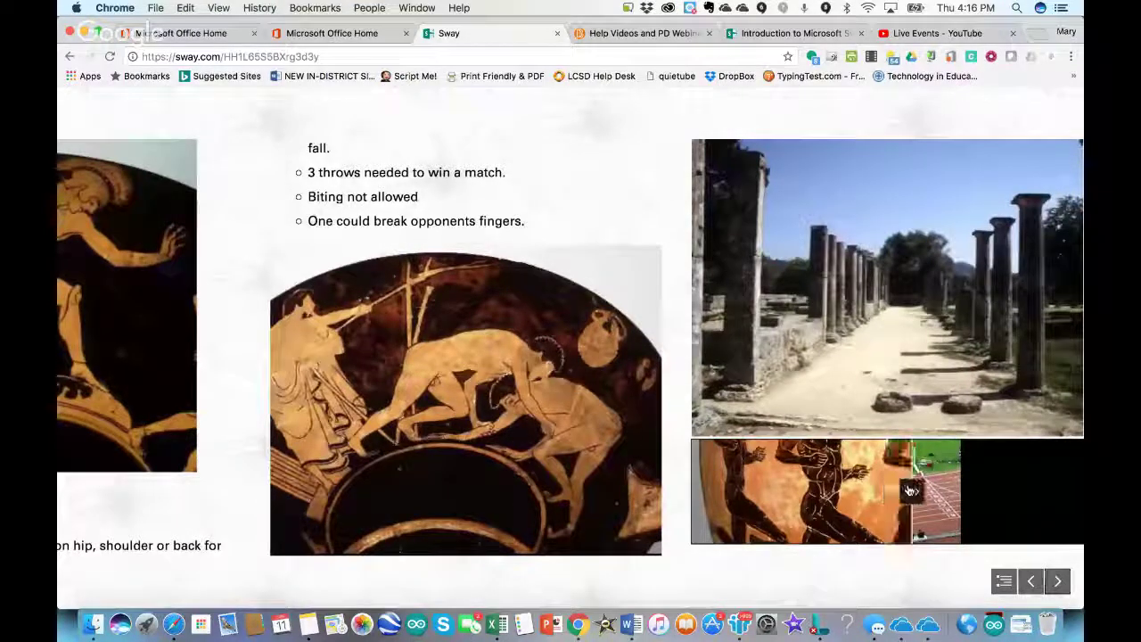
mouse_move(911, 490)
left_mouse_down()
mouse_move(718, 477)
mouse_move(892, 482)
left_mouse_up()
Step: Leave the preview for editing and close the suggested images pane beside the Storyline
scroll(916, 250, "left", 10)
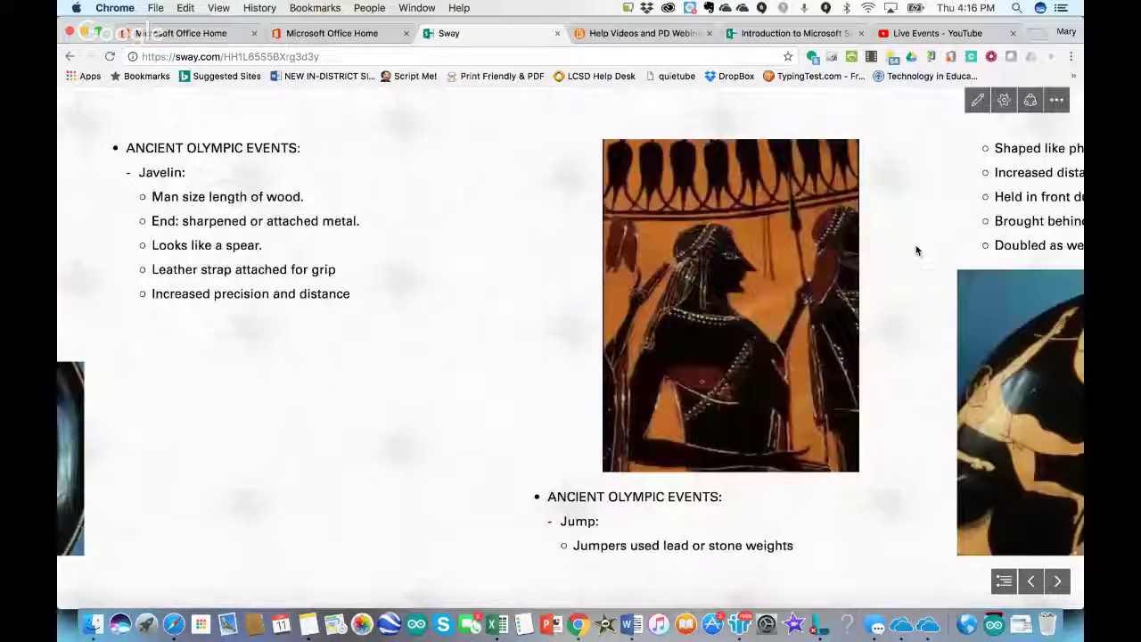
scroll(916, 250, "left", 3)
left_click(974, 101)
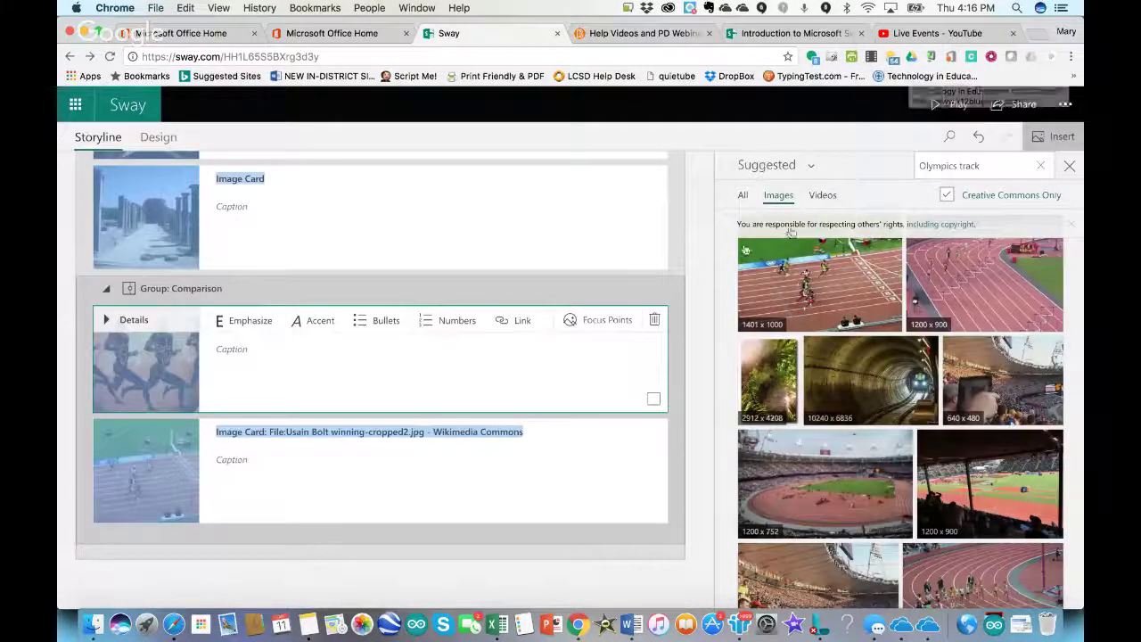
left_click(1067, 167)
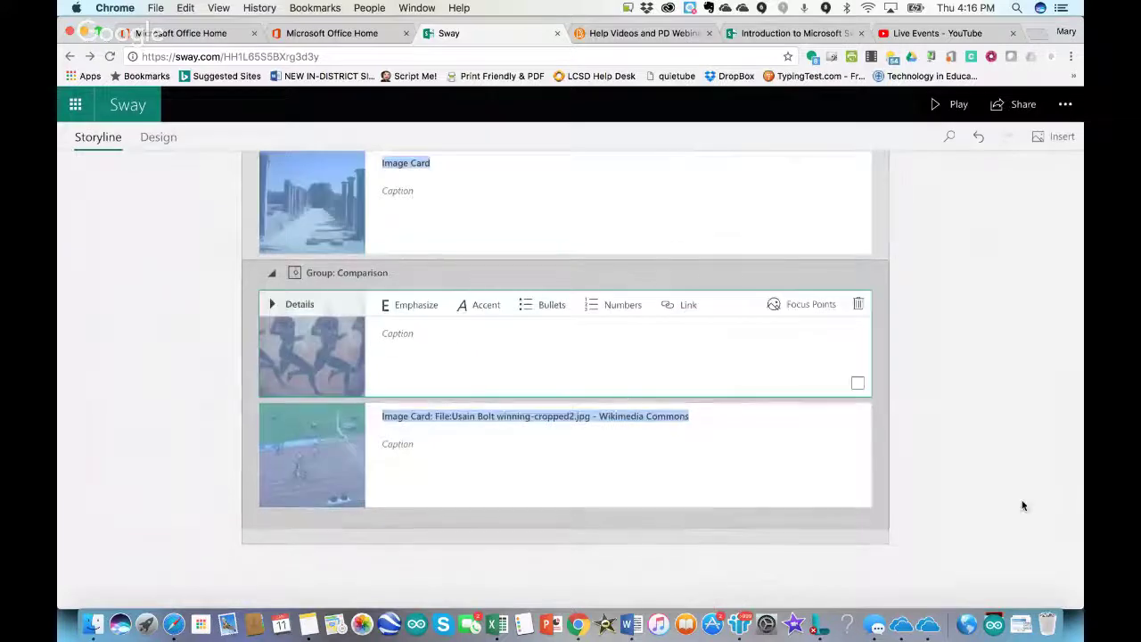
Step: Try moving the introductory text card from below the title to the end of the storyline, and undo the move
scroll(992, 457, "up", 15)
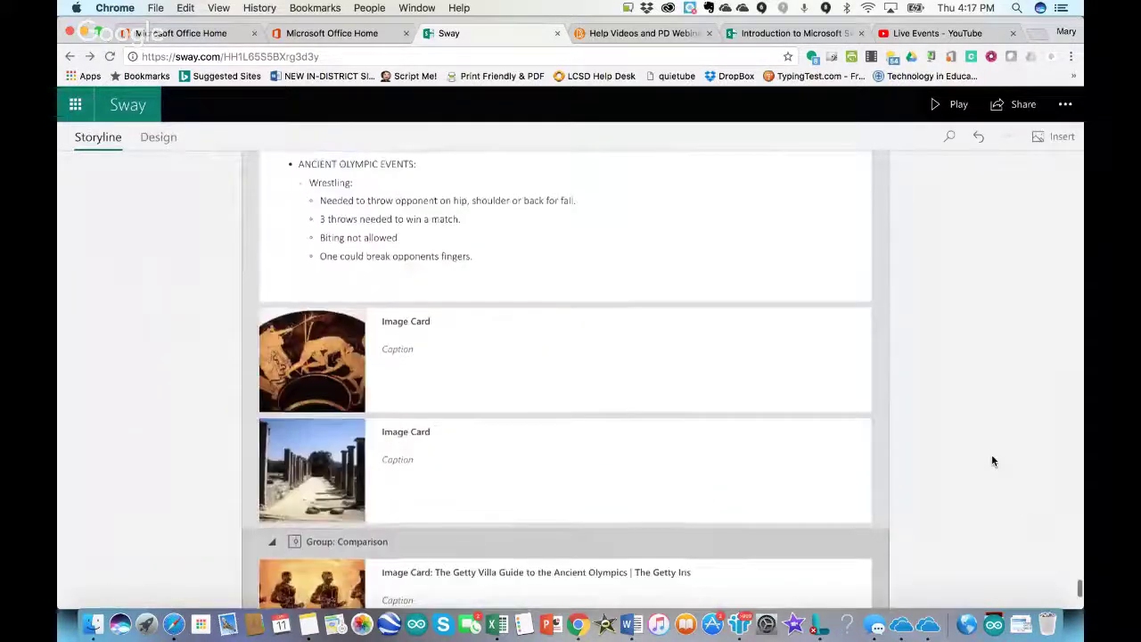
scroll(991, 460, "up", 10)
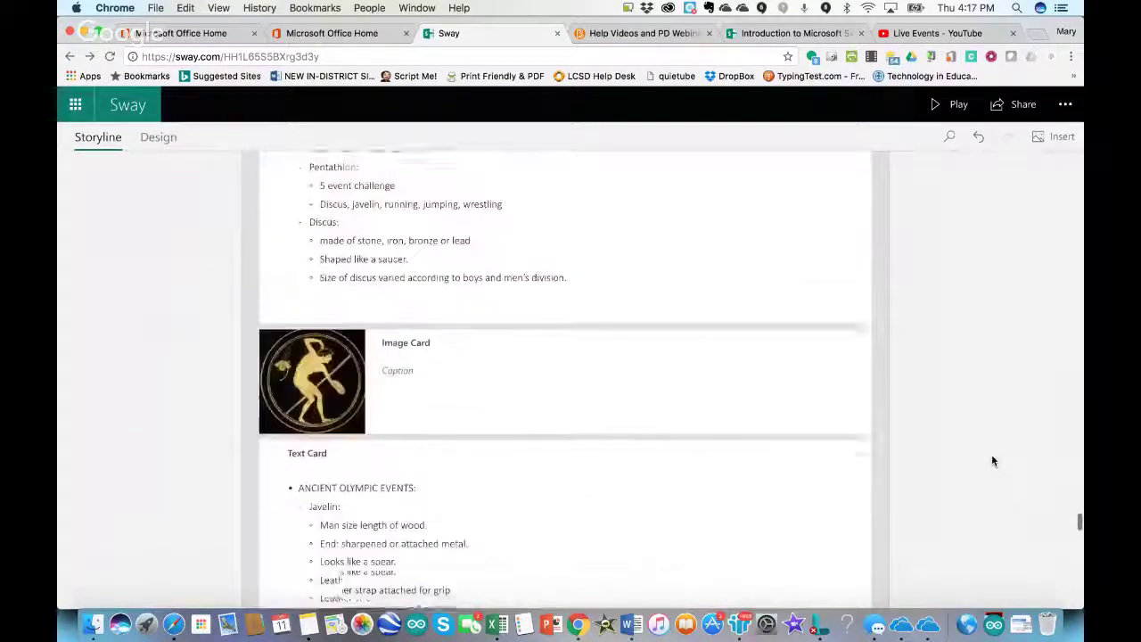
scroll(992, 460, "up", 10)
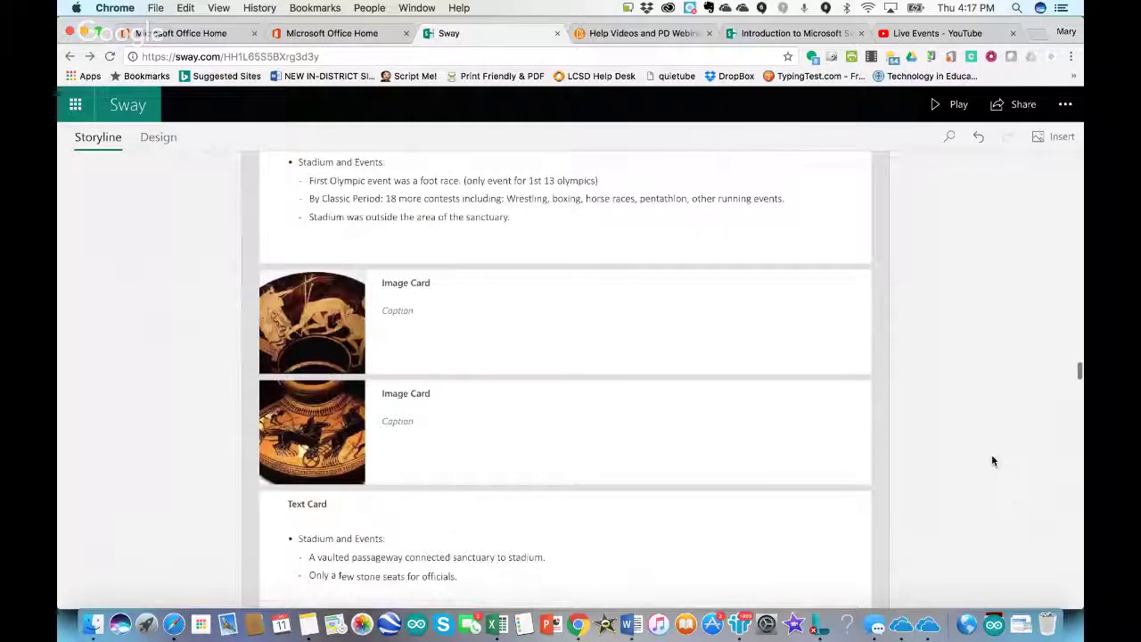
scroll(991, 461, "up", 15)
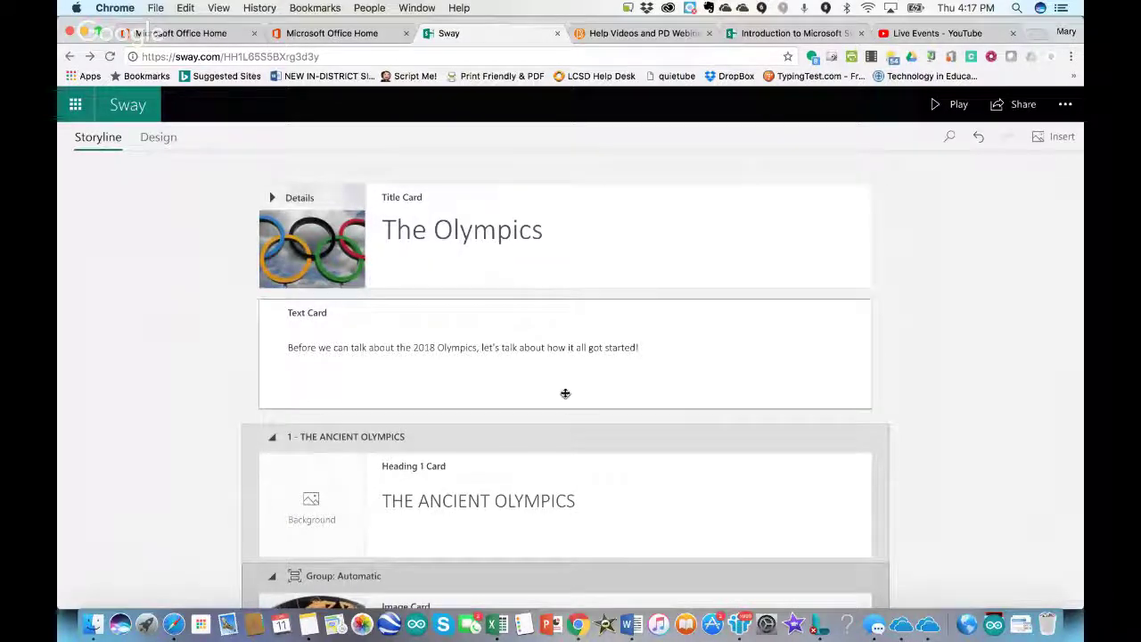
left_click_drag(563, 500, 556, 590)
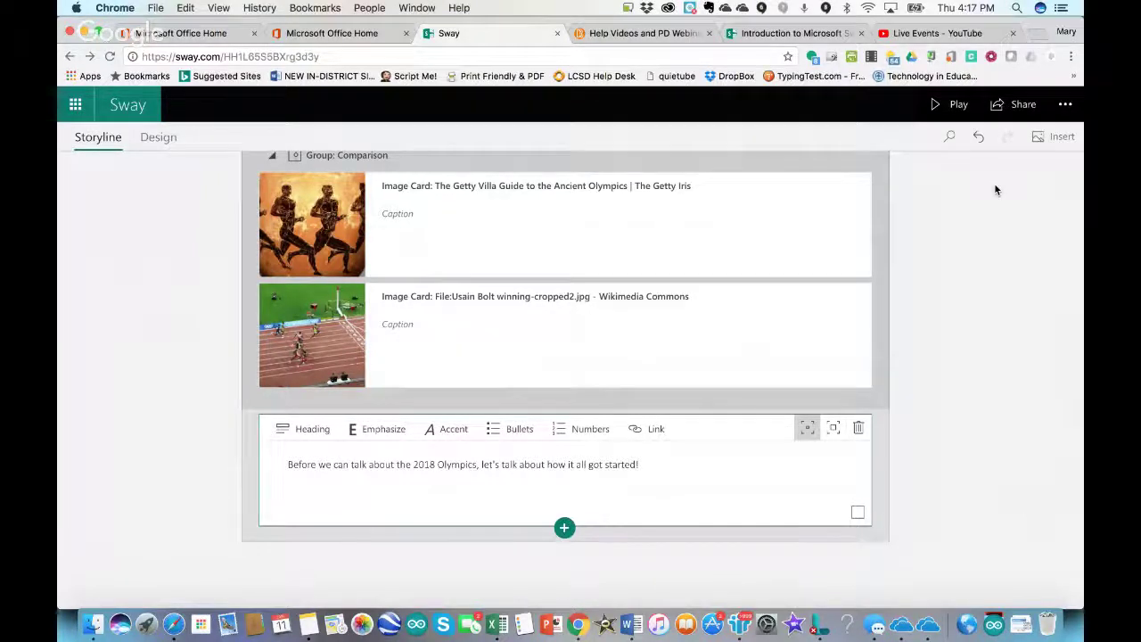
left_click(979, 138)
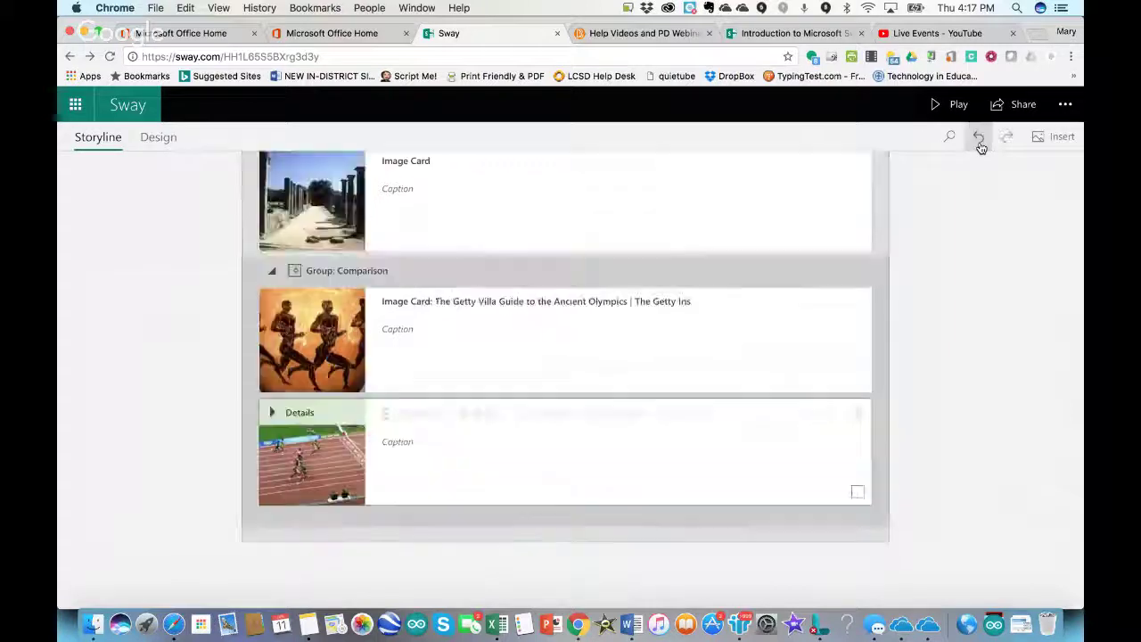
Step: Look back through the storyline cards from the comparison group up to the title card
scroll(1006, 308, "up", 3)
left_click(677, 464)
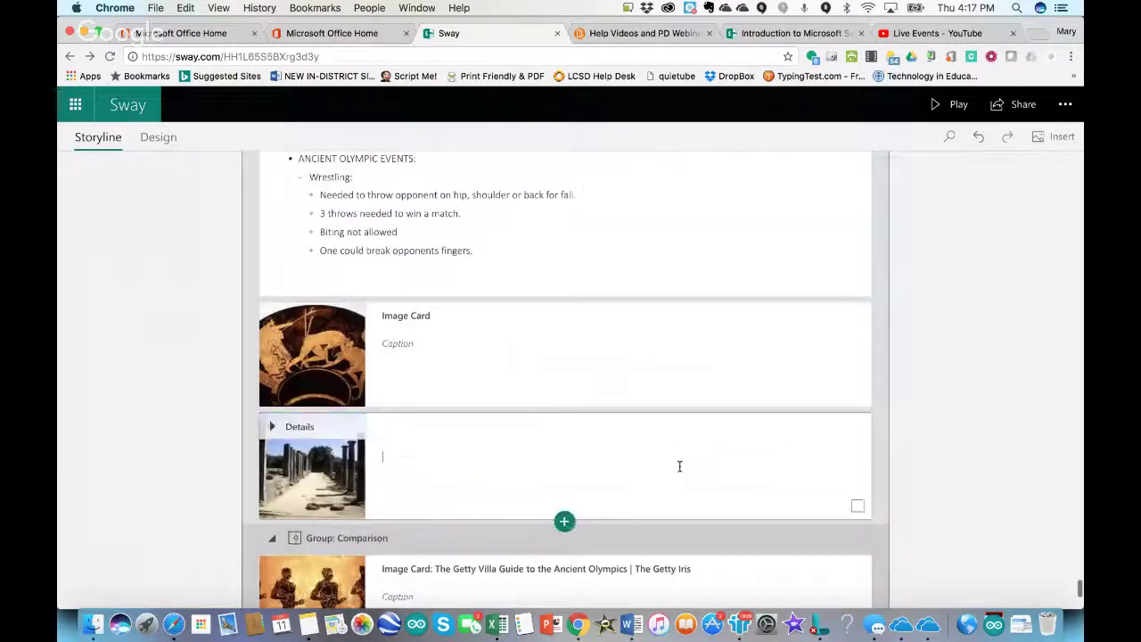
left_click(952, 490)
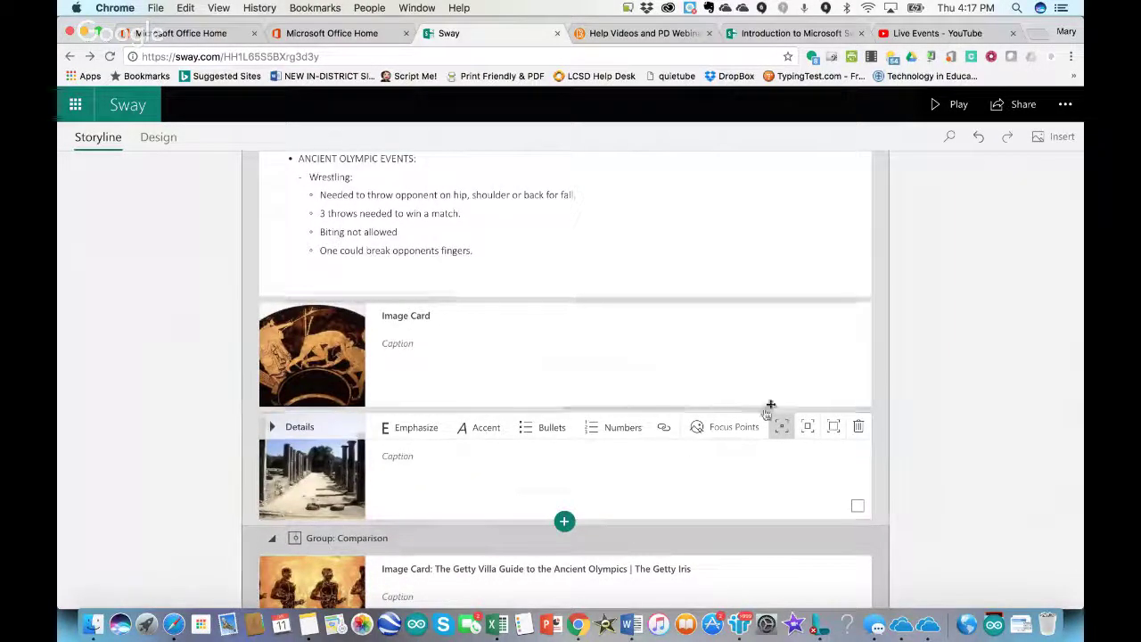
scroll(746, 194, "up", 10)
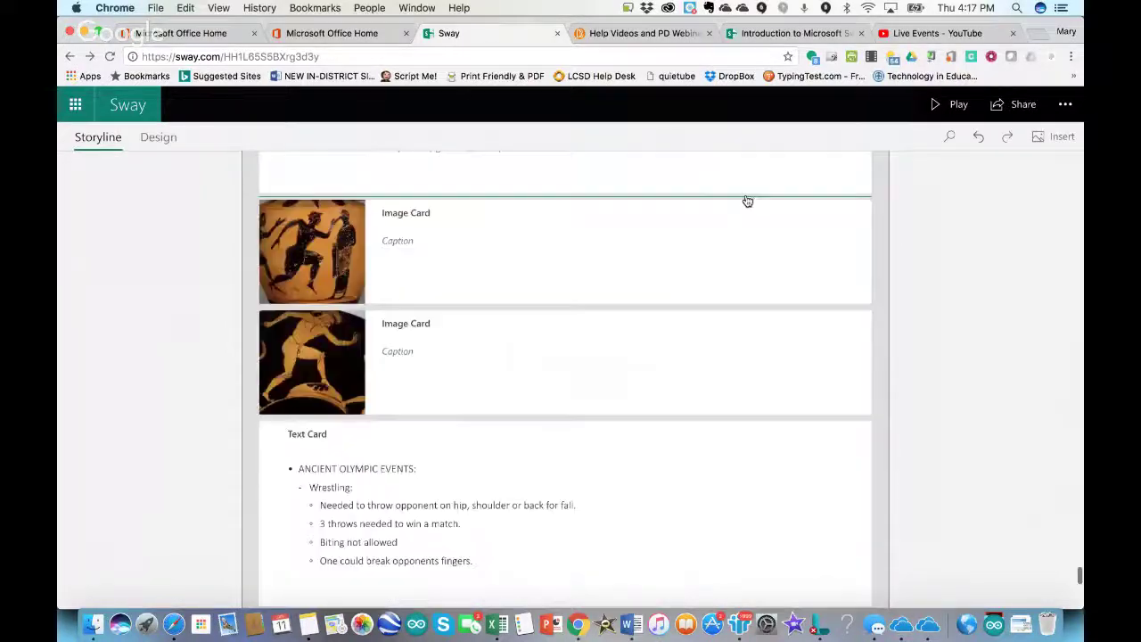
scroll(746, 196, "up", 10)
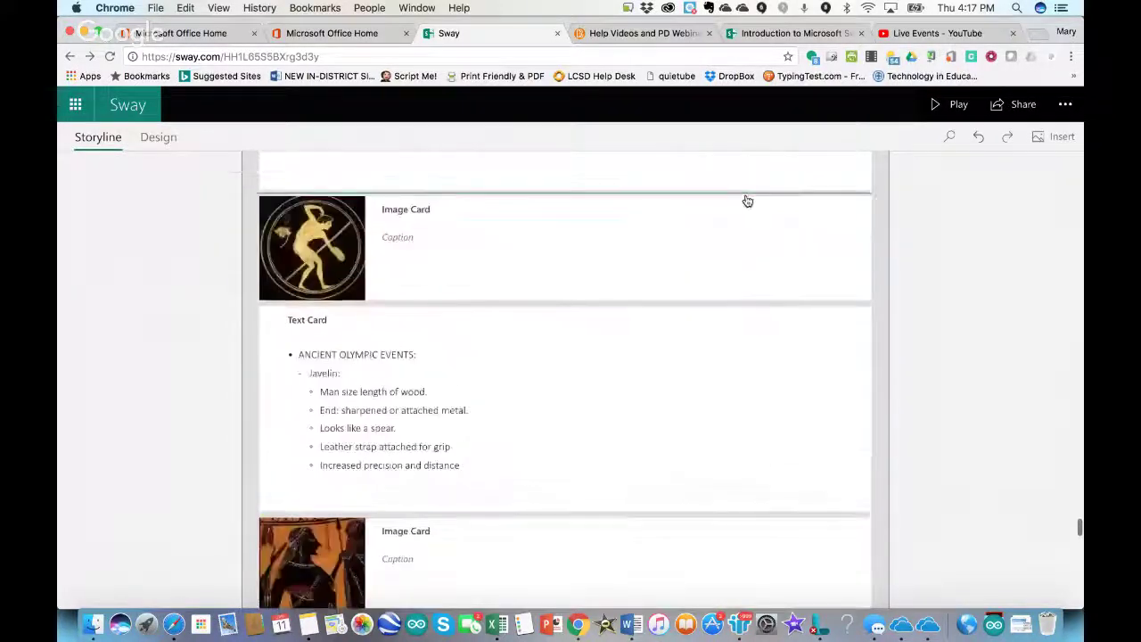
scroll(747, 201, "up", 10)
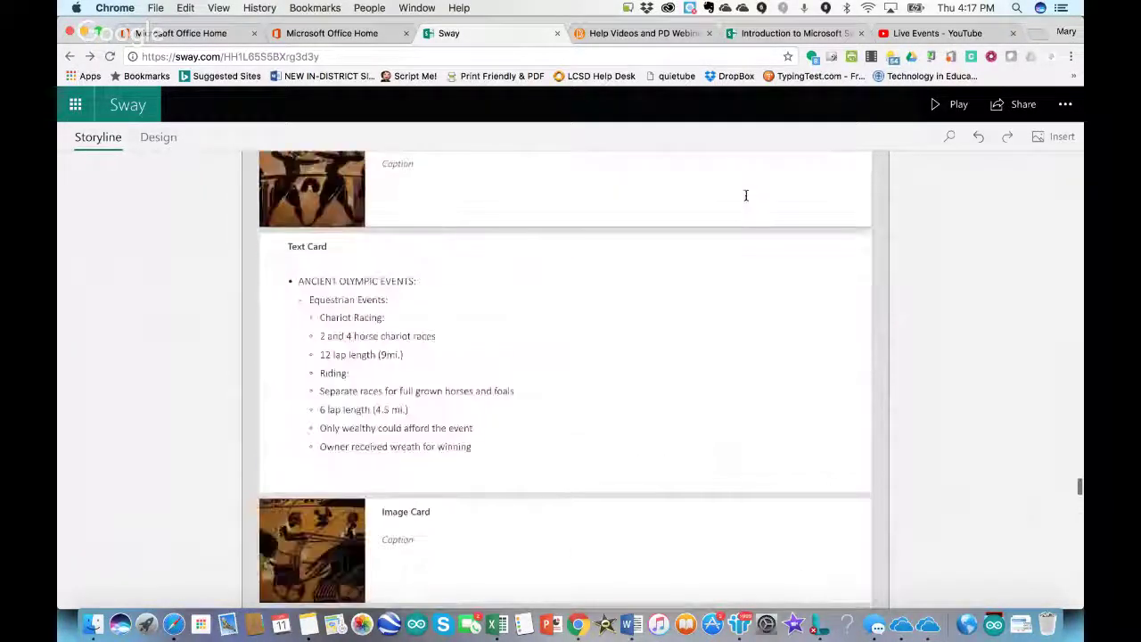
scroll(745, 196, "up", 10)
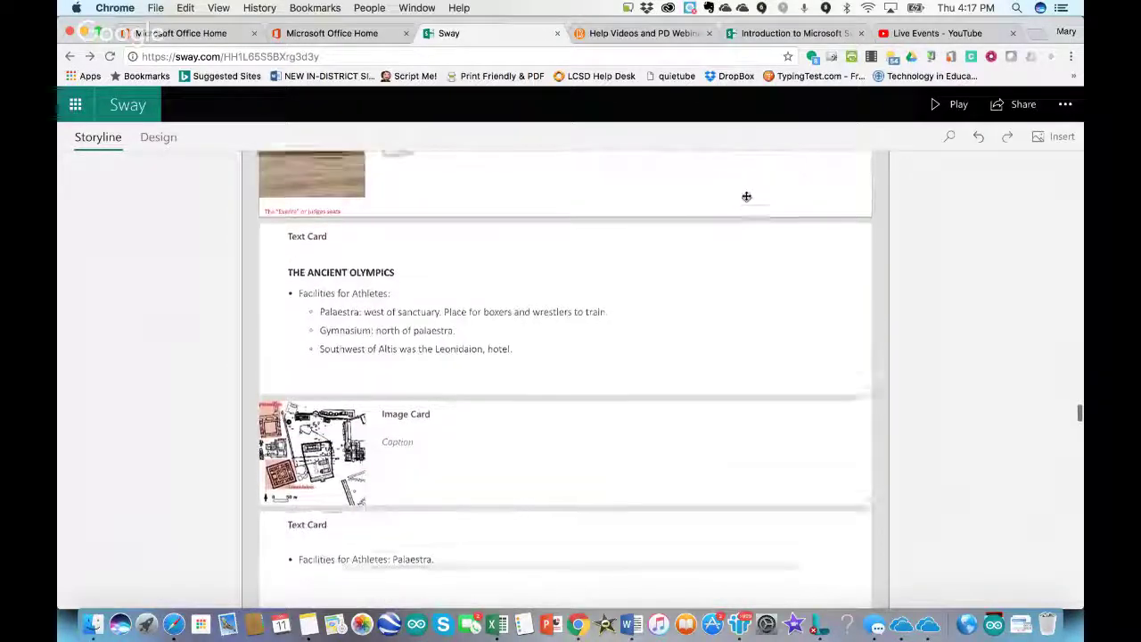
scroll(746, 195, "up", 5)
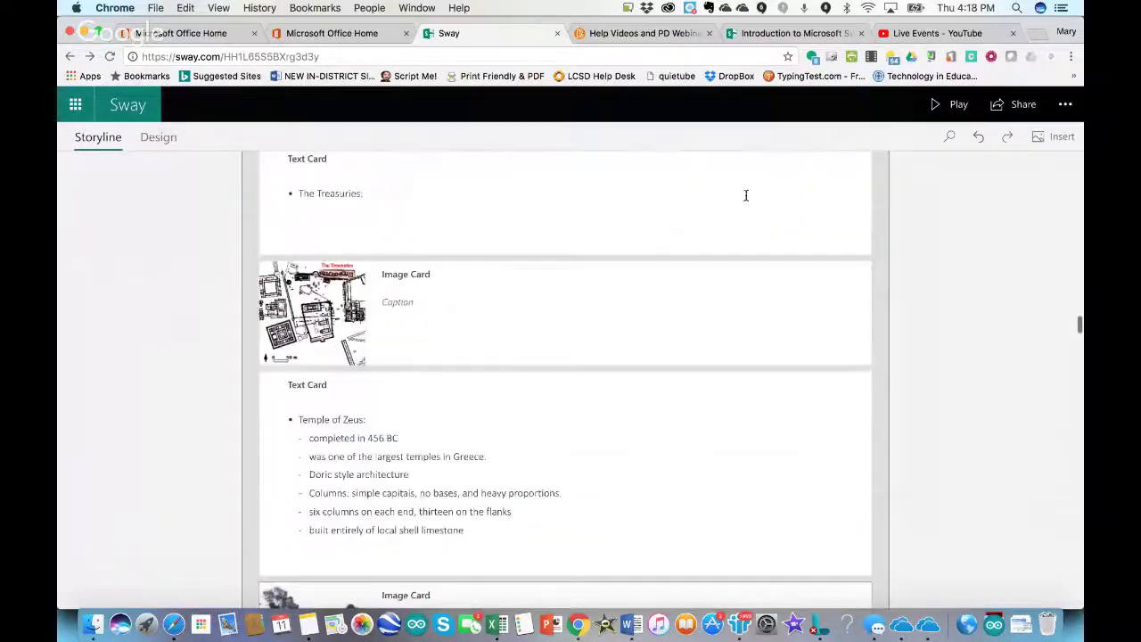
left_click(746, 195)
scroll(746, 195, "up", 15)
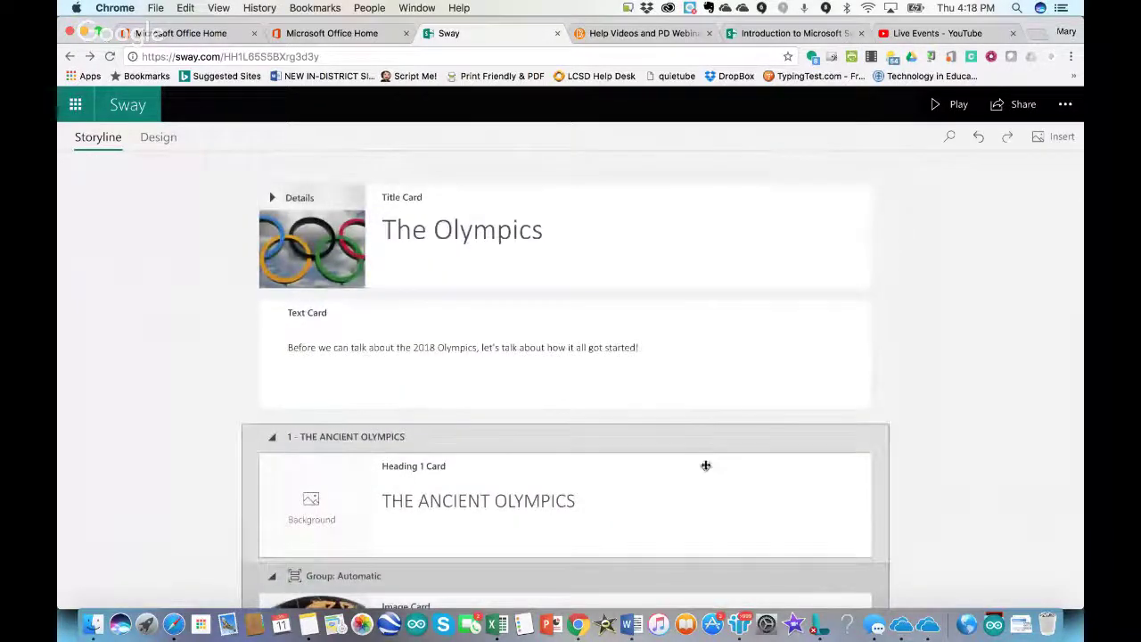
Step: Select the first image card in the Automatic group below the THE ANCIENT OLYMPICS heading
scroll(696, 442, "down", 3)
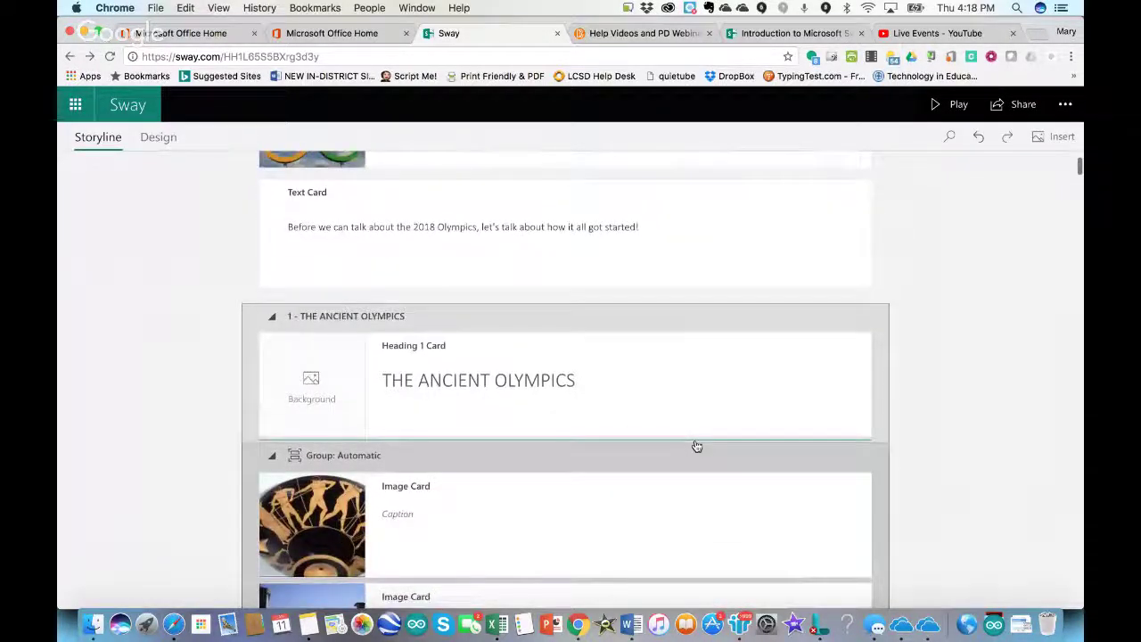
left_click(695, 444)
left_click(730, 463)
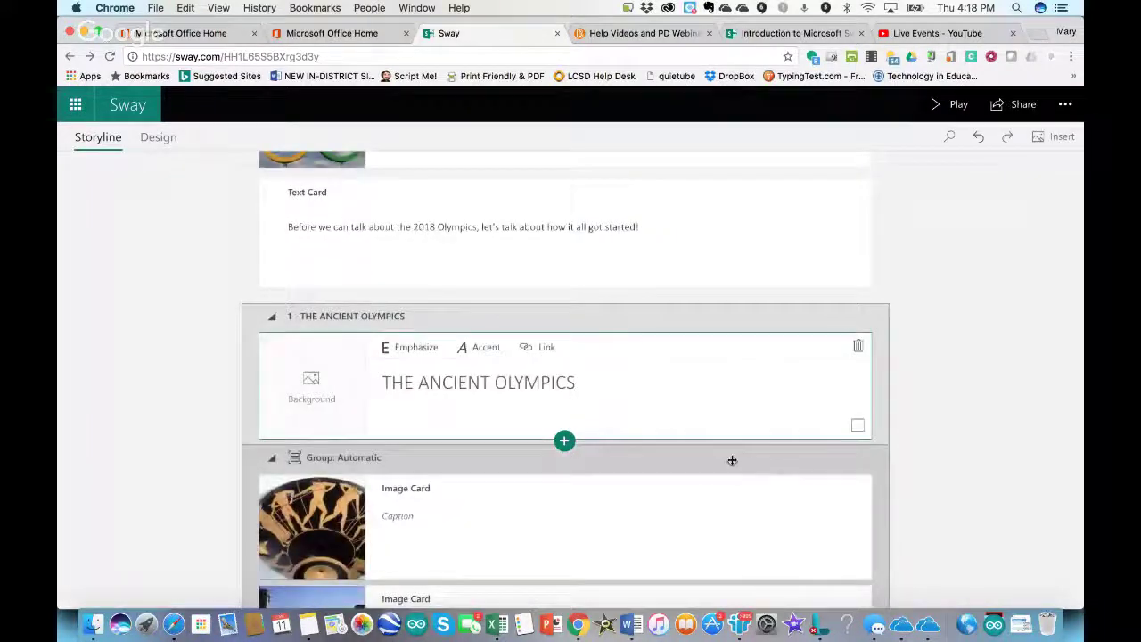
scroll(731, 461, "down", 5)
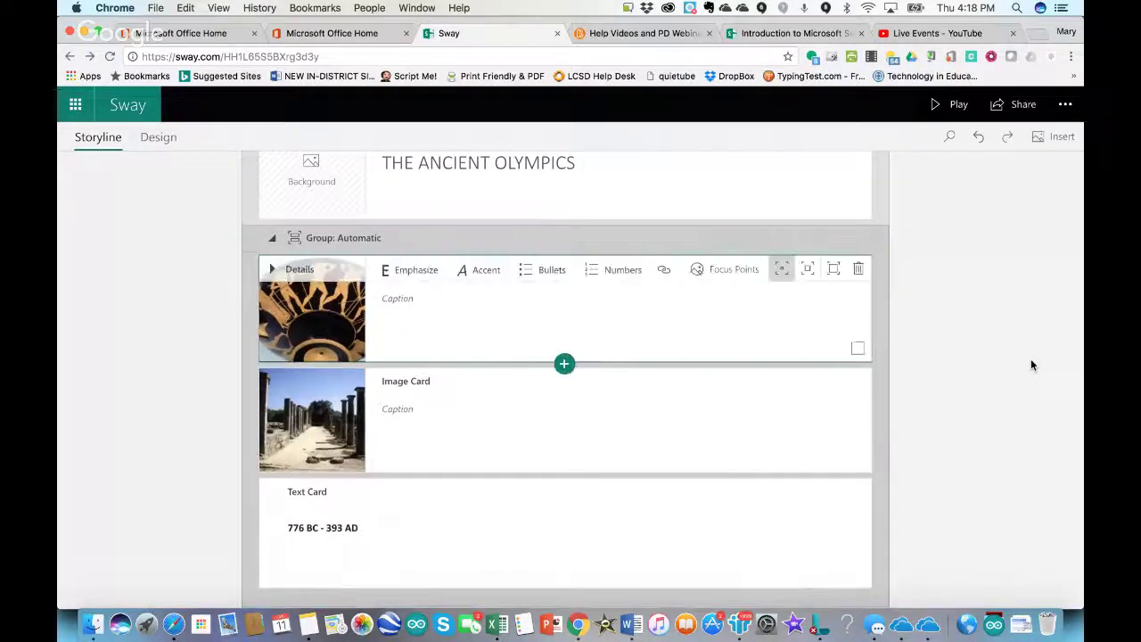
Step: Preview the Sway from the title card, start autoplay, and open the autoplay settings during playback
scroll(1030, 364, "up", 5)
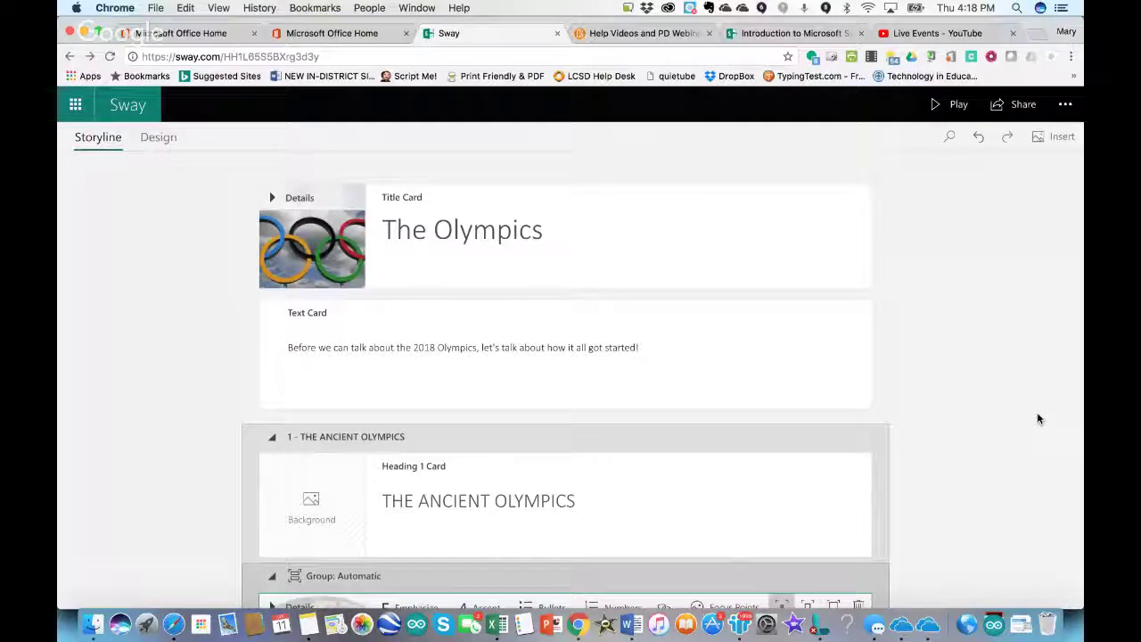
left_click(952, 104)
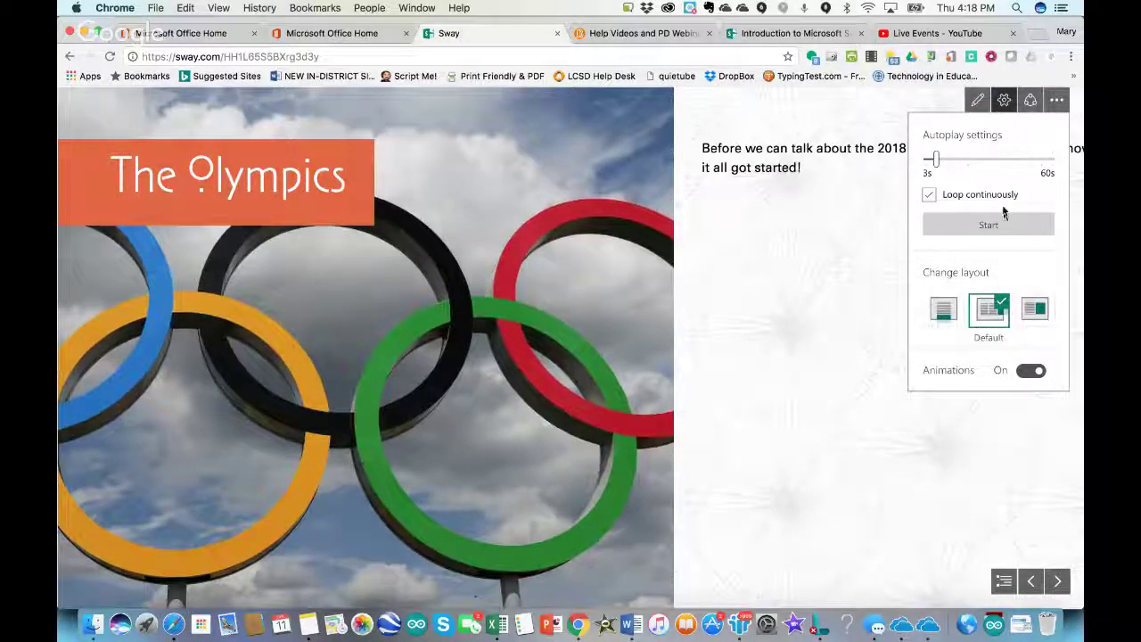
mouse_move(934, 162)
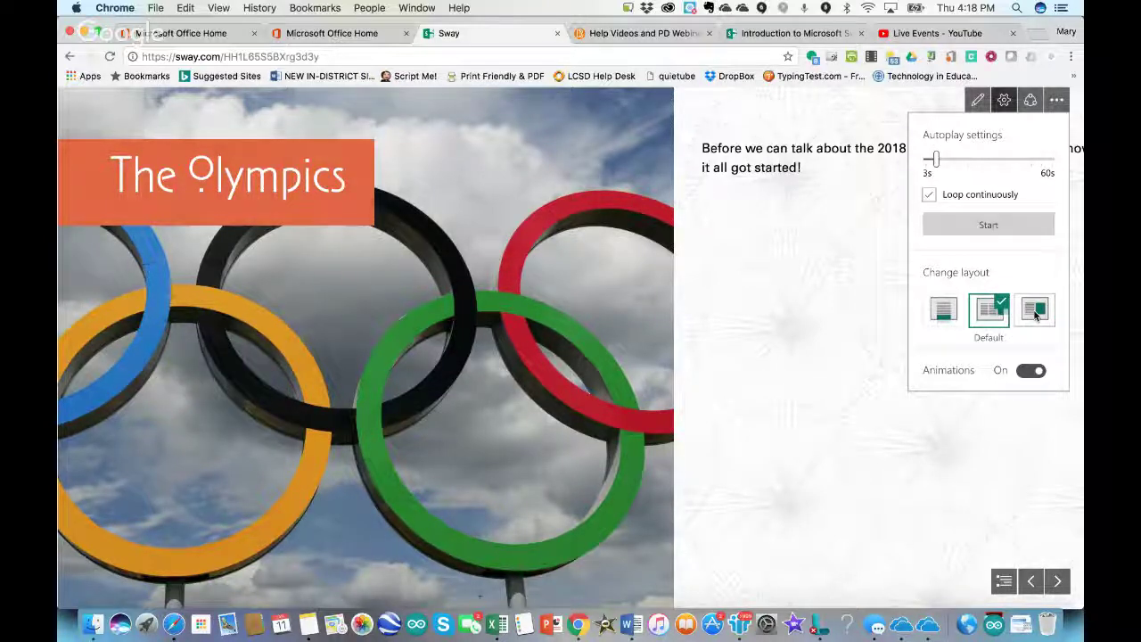
left_click(982, 229)
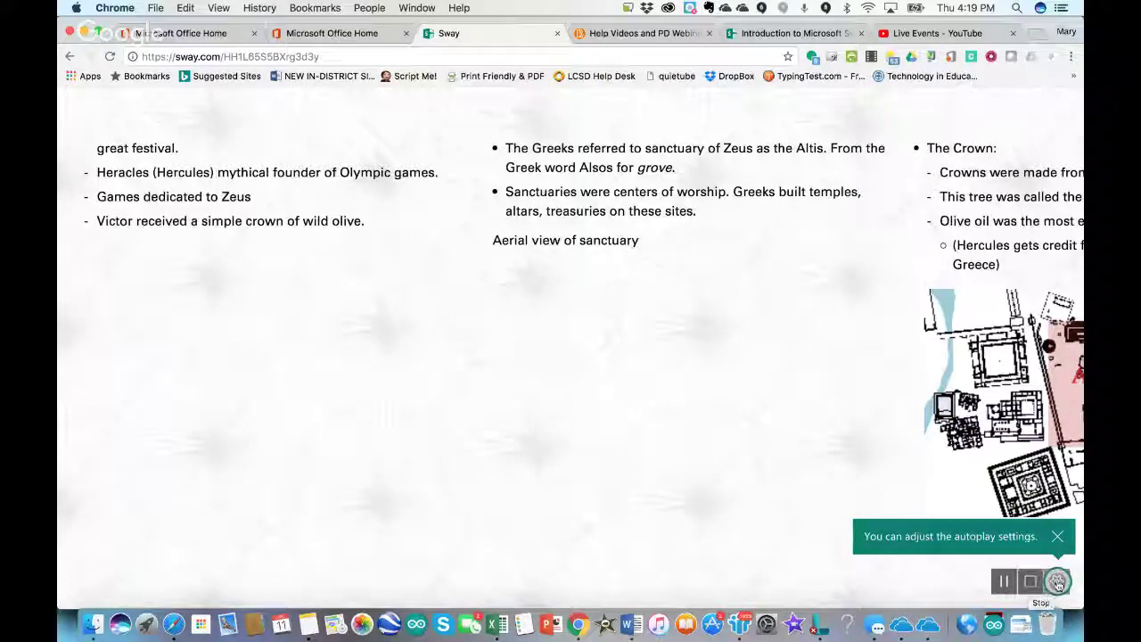
left_click(1057, 581)
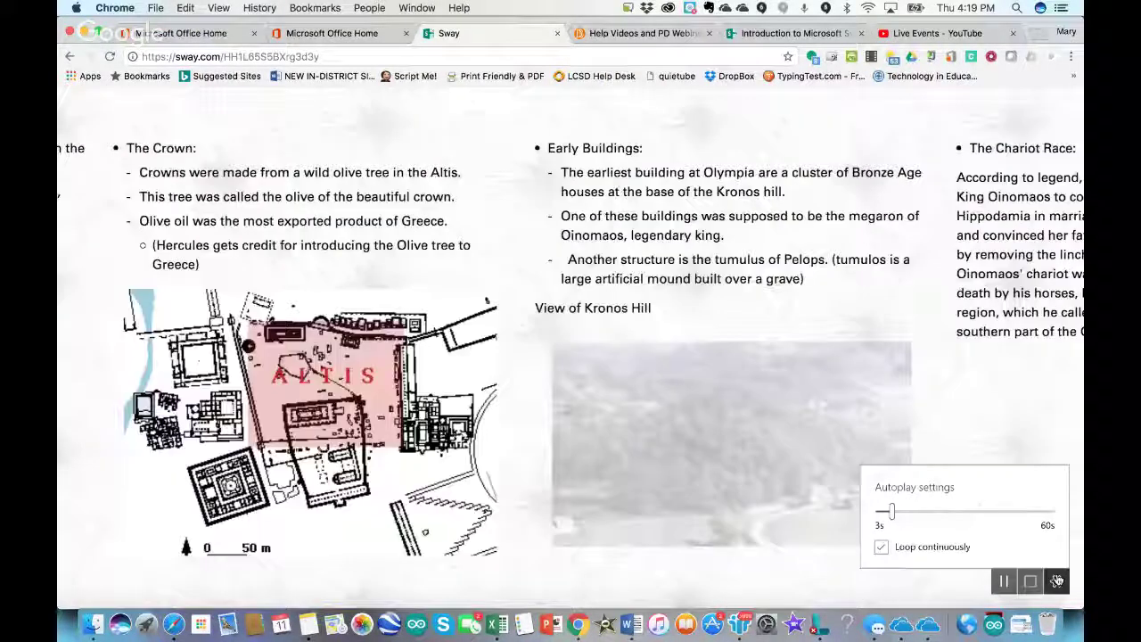
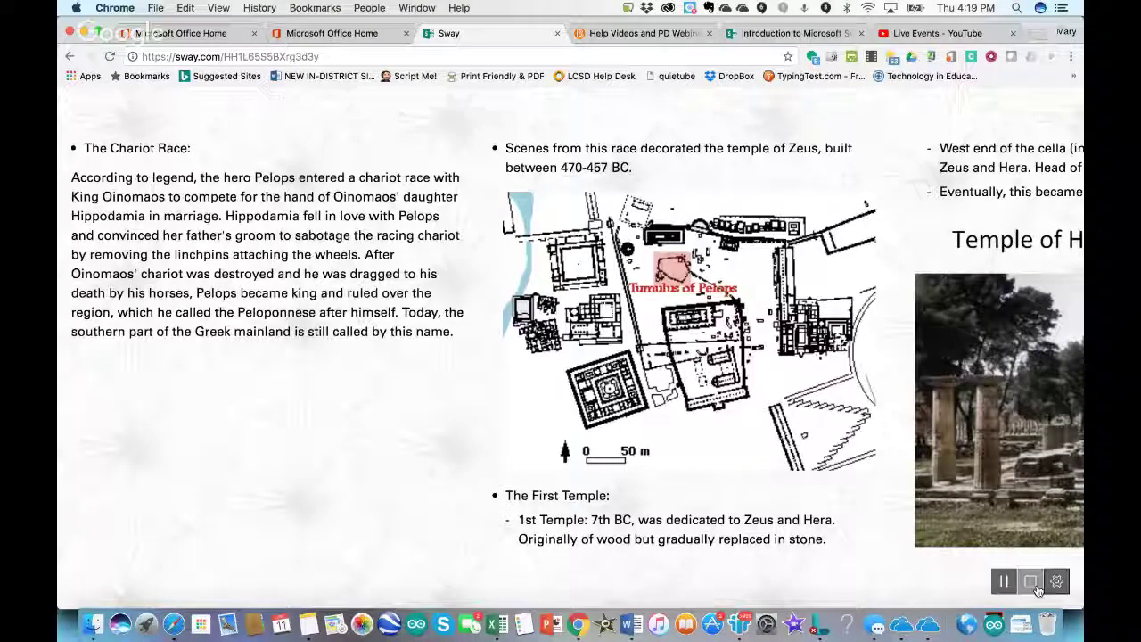
Step: Stop the autoplay and return to editing the storyline at the title card
left_click(1030, 581)
mouse_move(1001, 126)
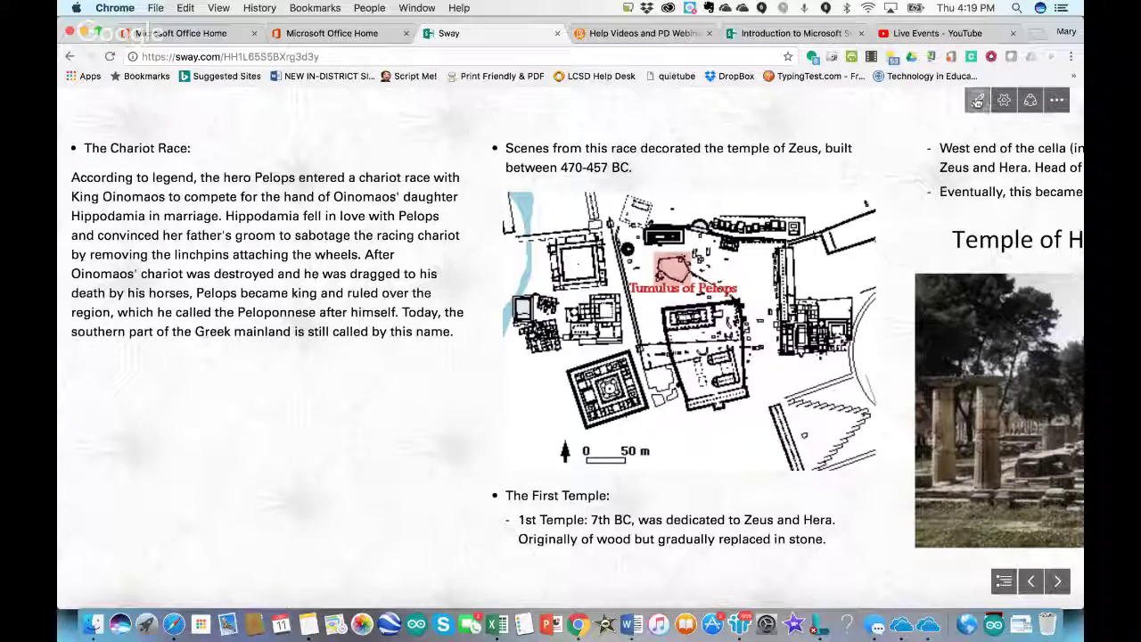
left_click(976, 100)
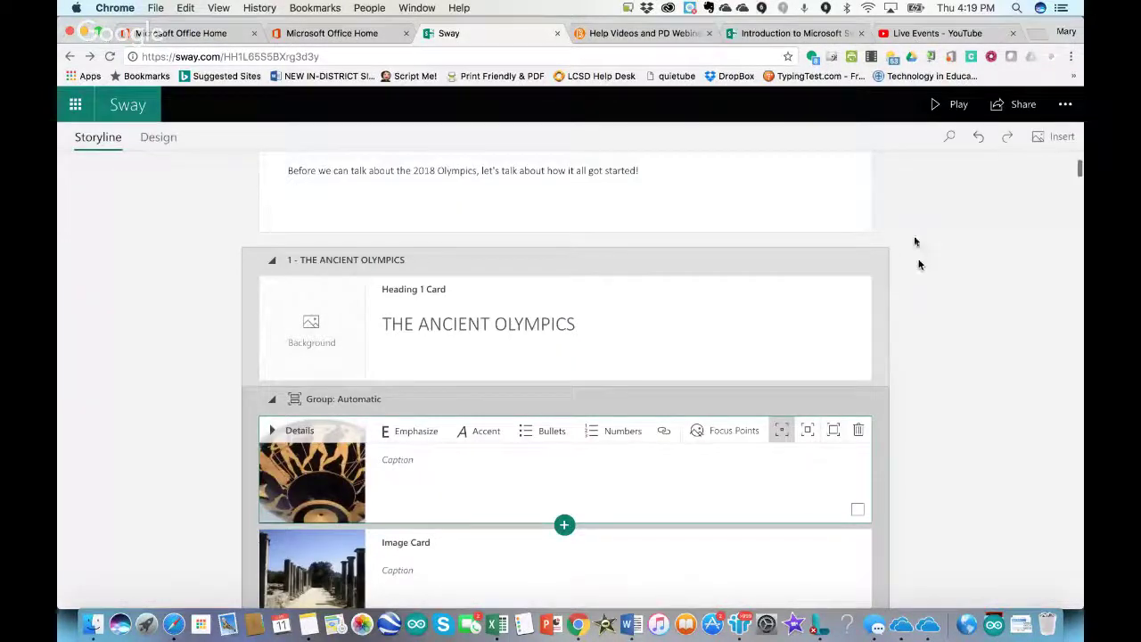
scroll(920, 272, "up", 2)
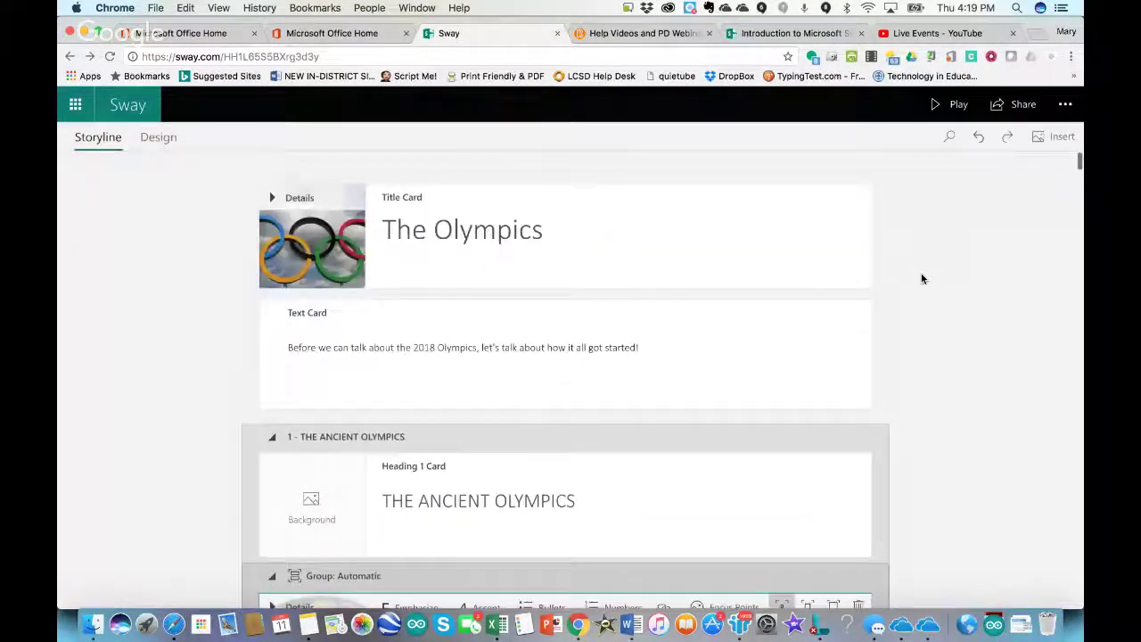
left_click(617, 251)
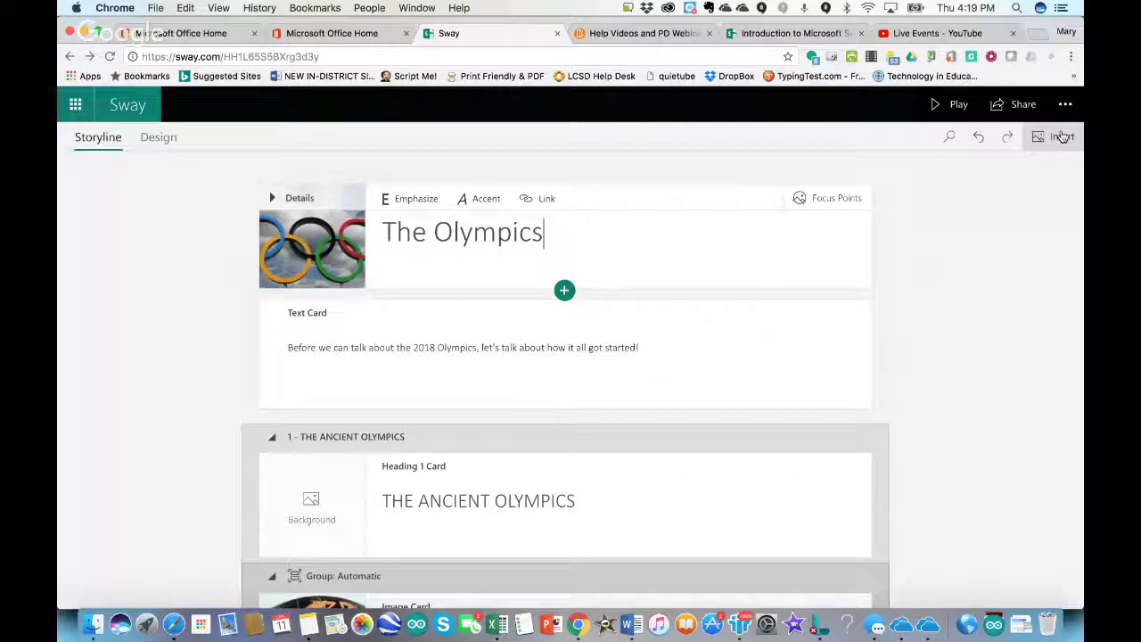
left_click(565, 294)
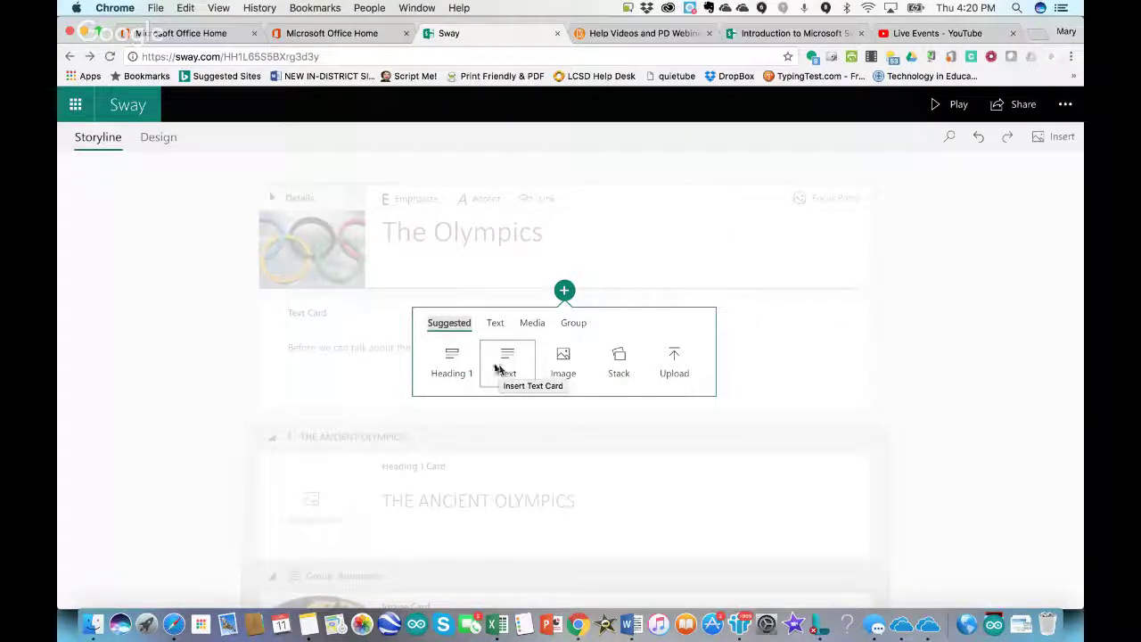
left_click(376, 348)
Step: Select the words "2018 Olympics" in the introductory text card below the title
left_click(461, 357)
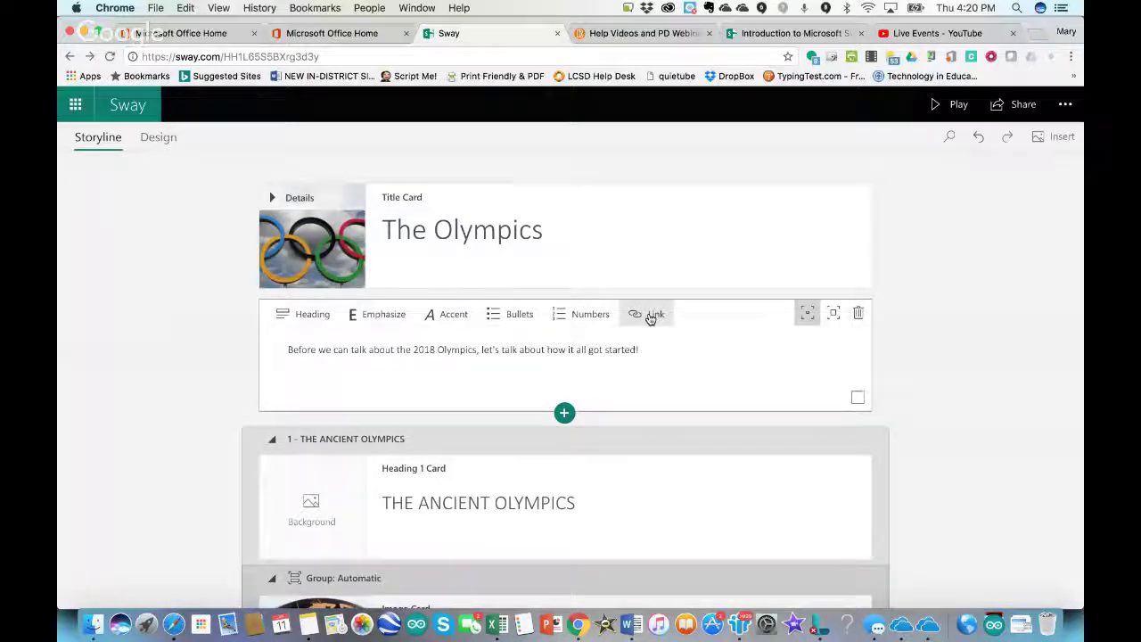
left_click(417, 349)
left_click_drag(465, 346, 478, 350)
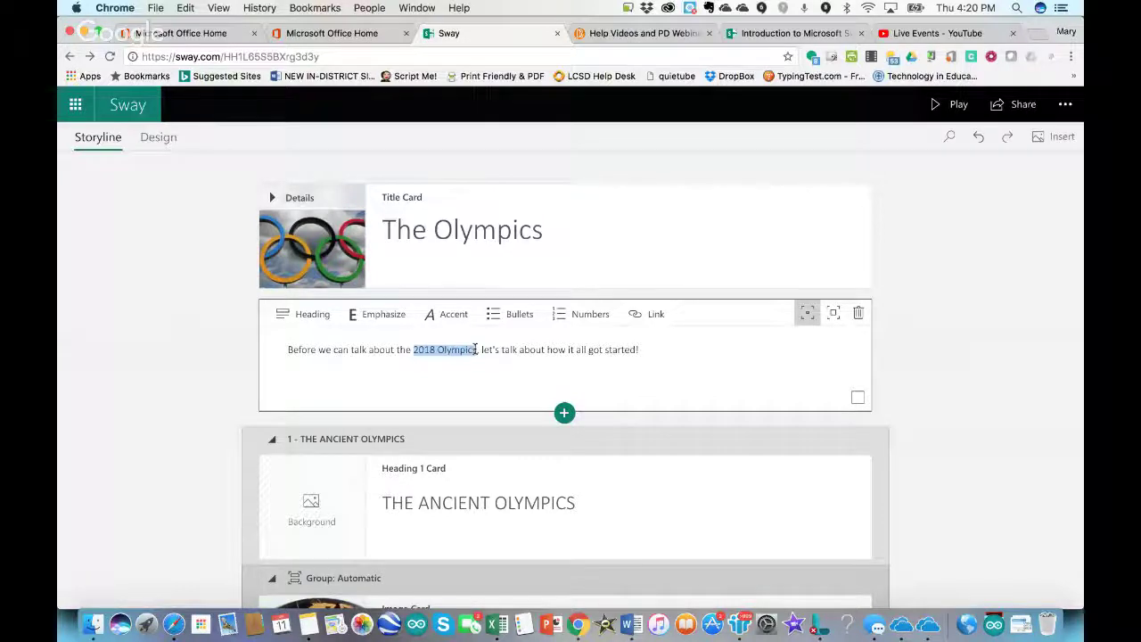
Step: Search the web in a new browser tab for "winter olympics 2018 schedule" and copy the address of the PyeongChang 2018 schedule page
left_click(1036, 34)
type("wi")
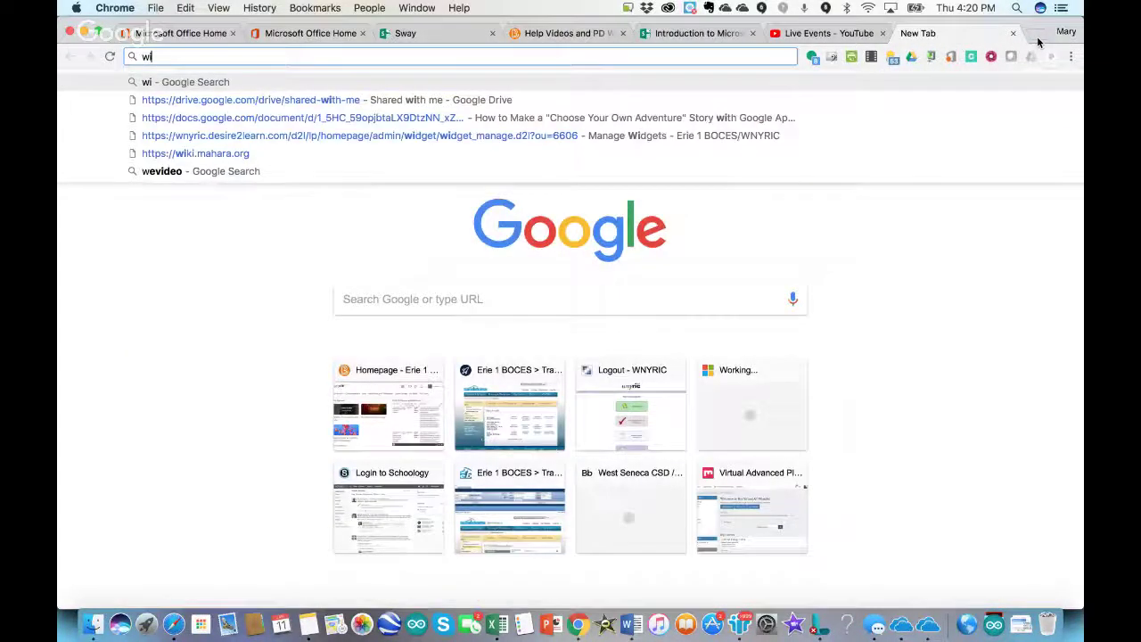
type("nter olymp")
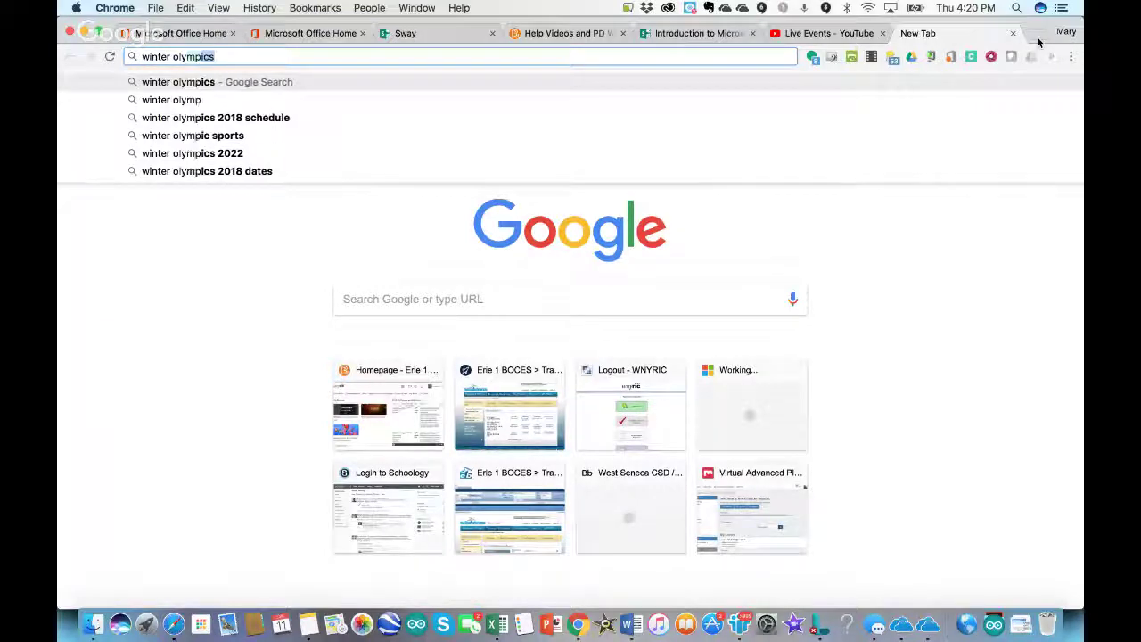
left_click(495, 117)
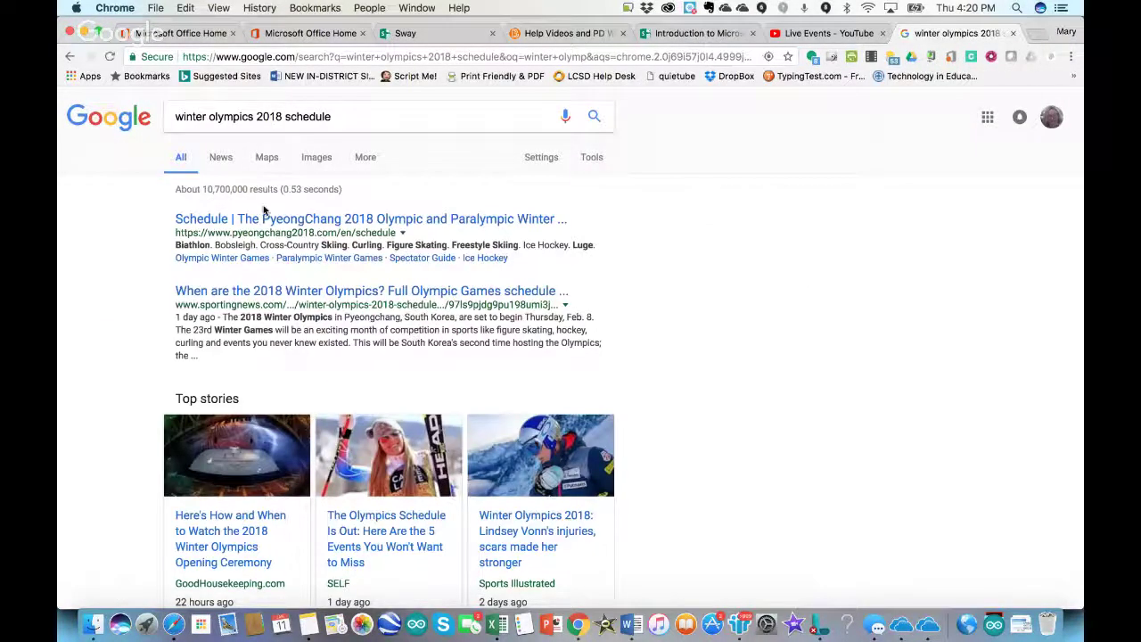
left_click(266, 219)
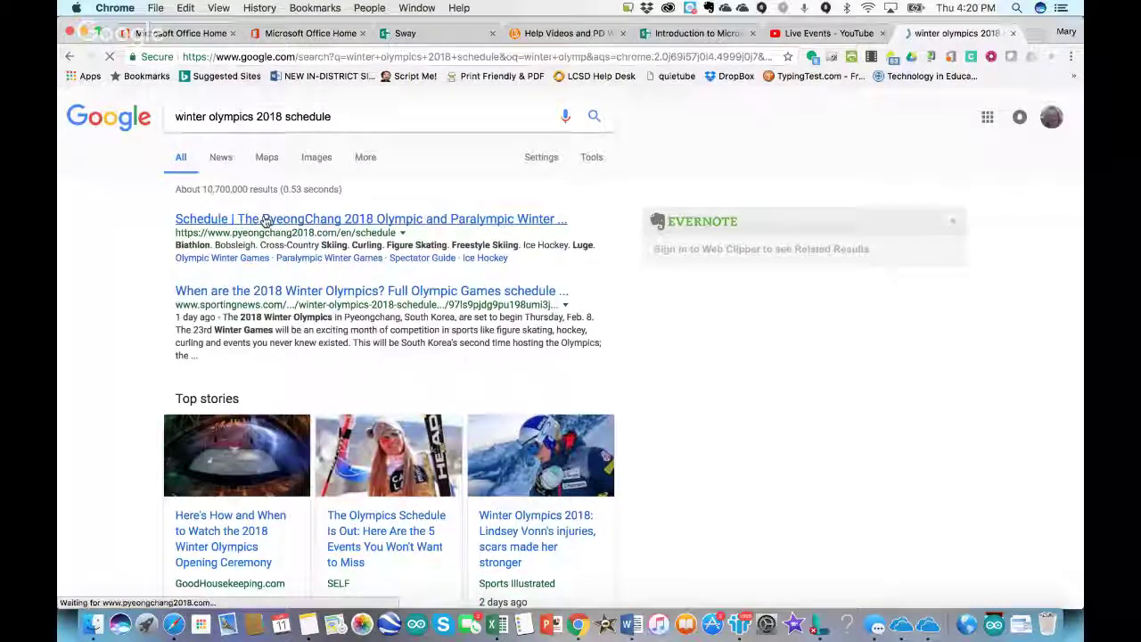
left_click(356, 55)
key("super+c")
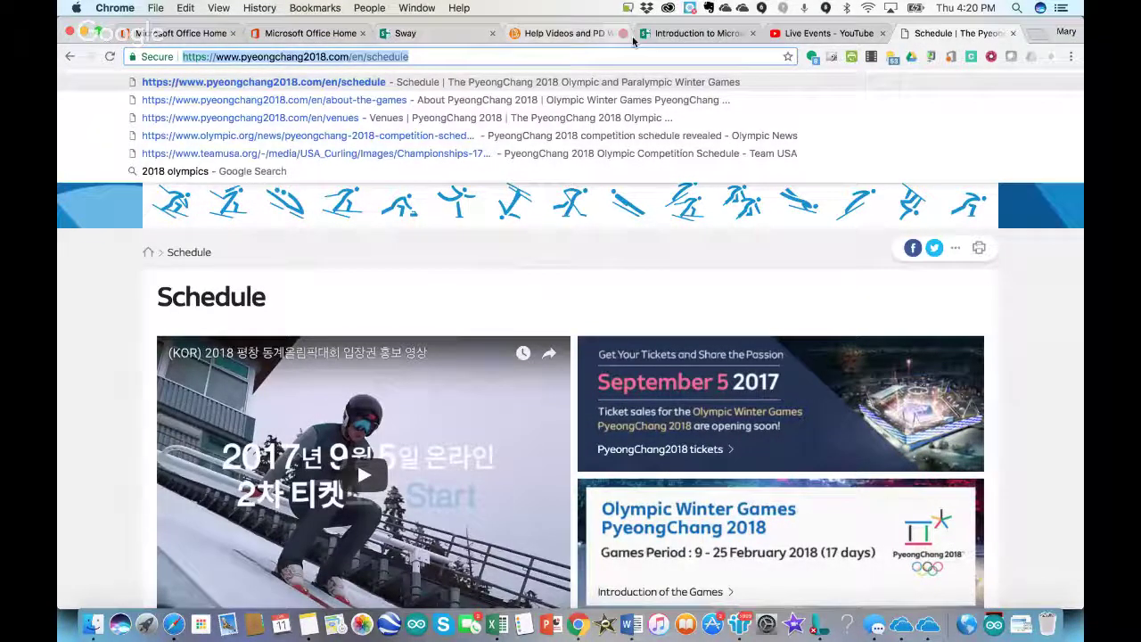
left_click(419, 33)
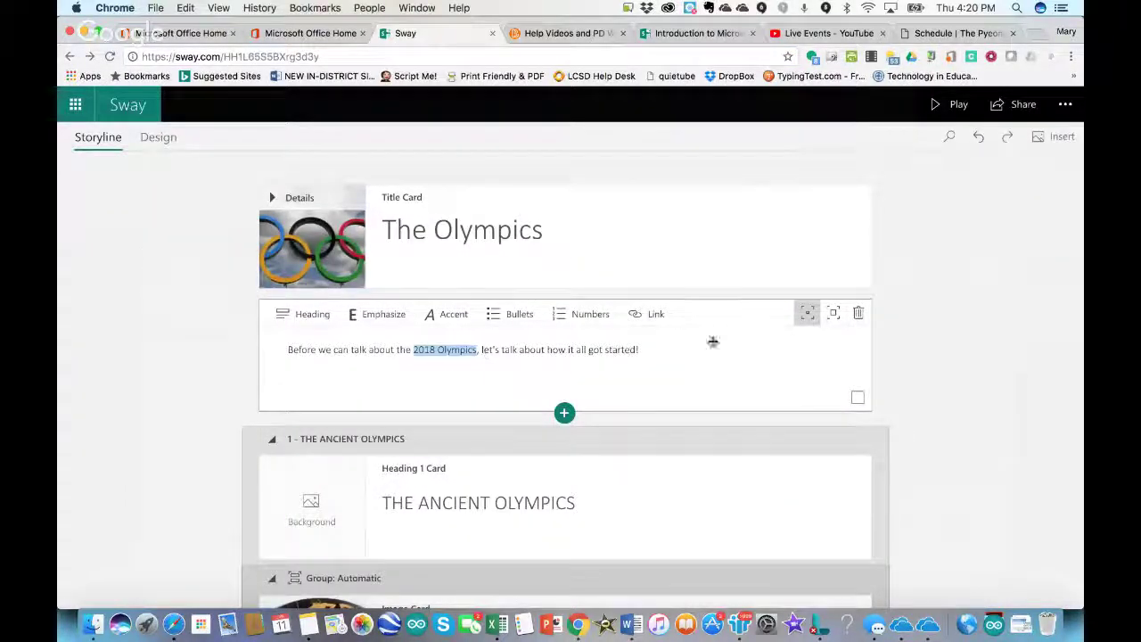
left_click(650, 315)
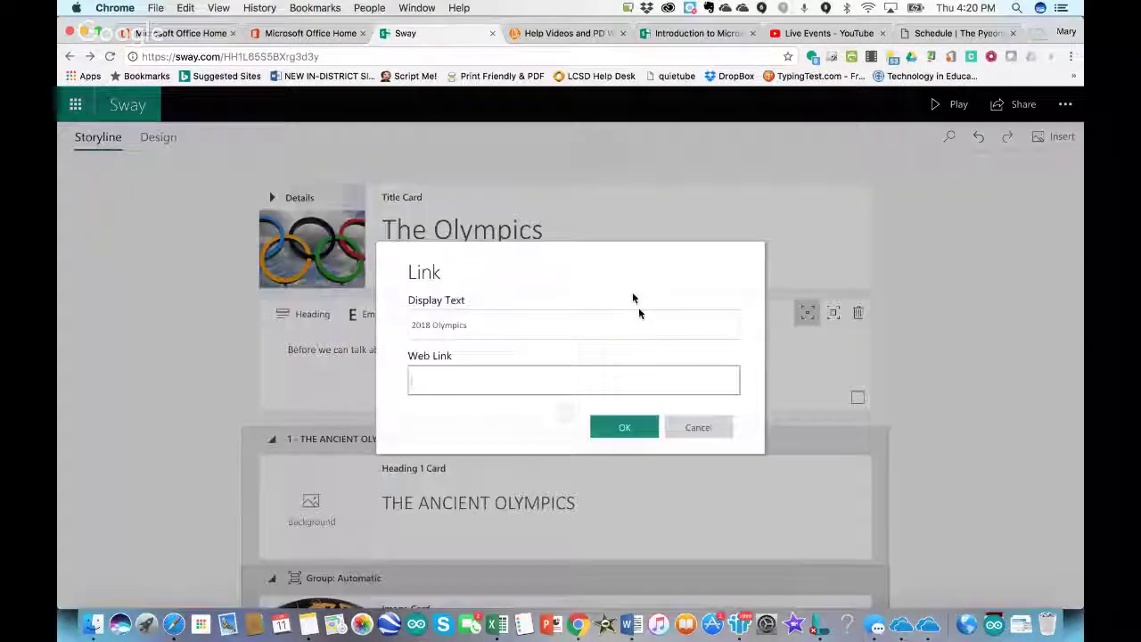
key("super+v")
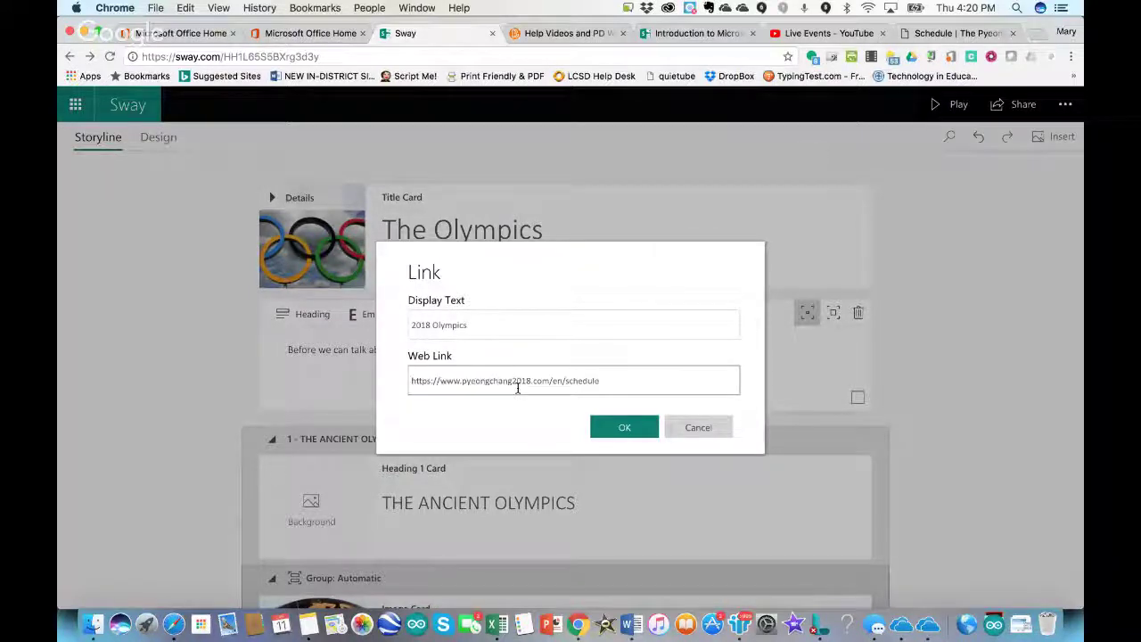
left_click(615, 427)
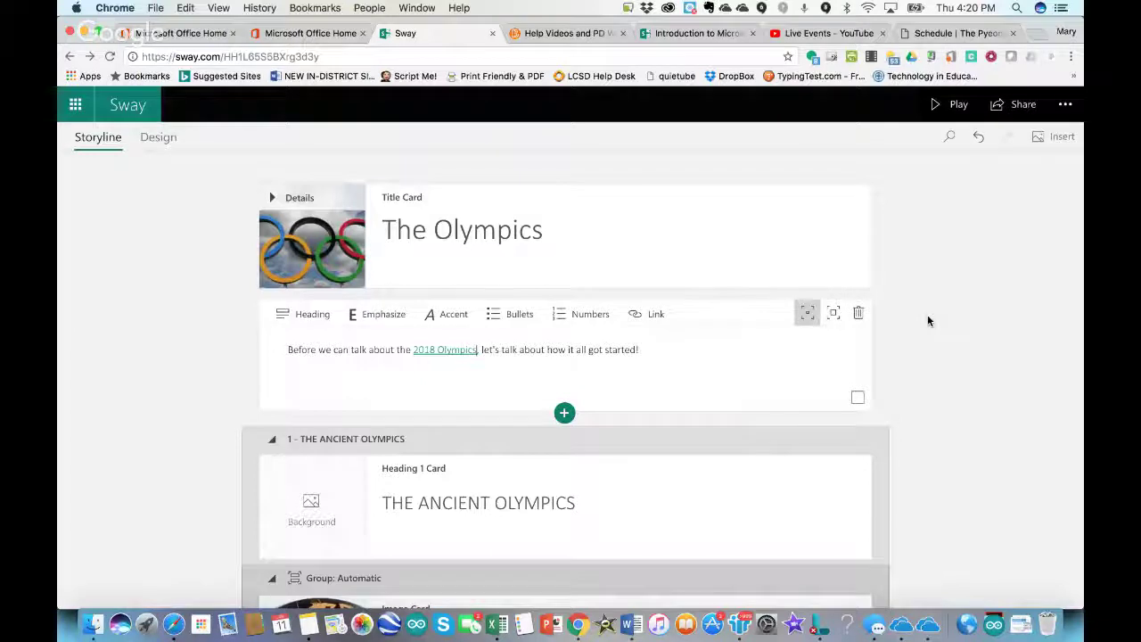
Step: Test the 2018 Olympics link in the preview, close the page it opens, and return to editing the storyline
left_click(927, 97)
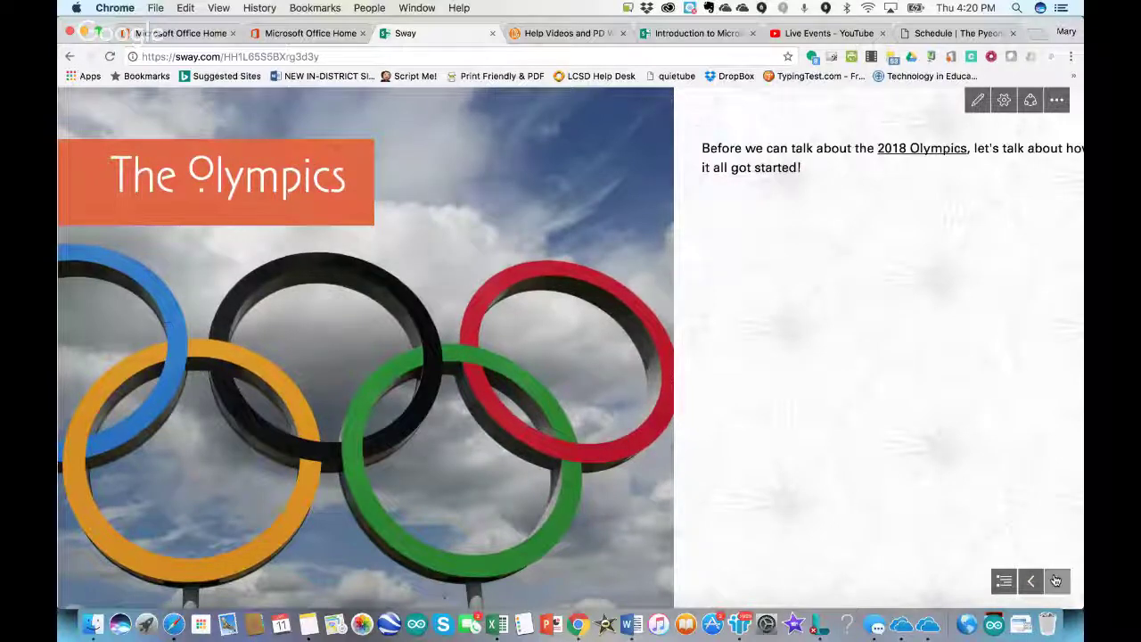
left_click(1054, 580)
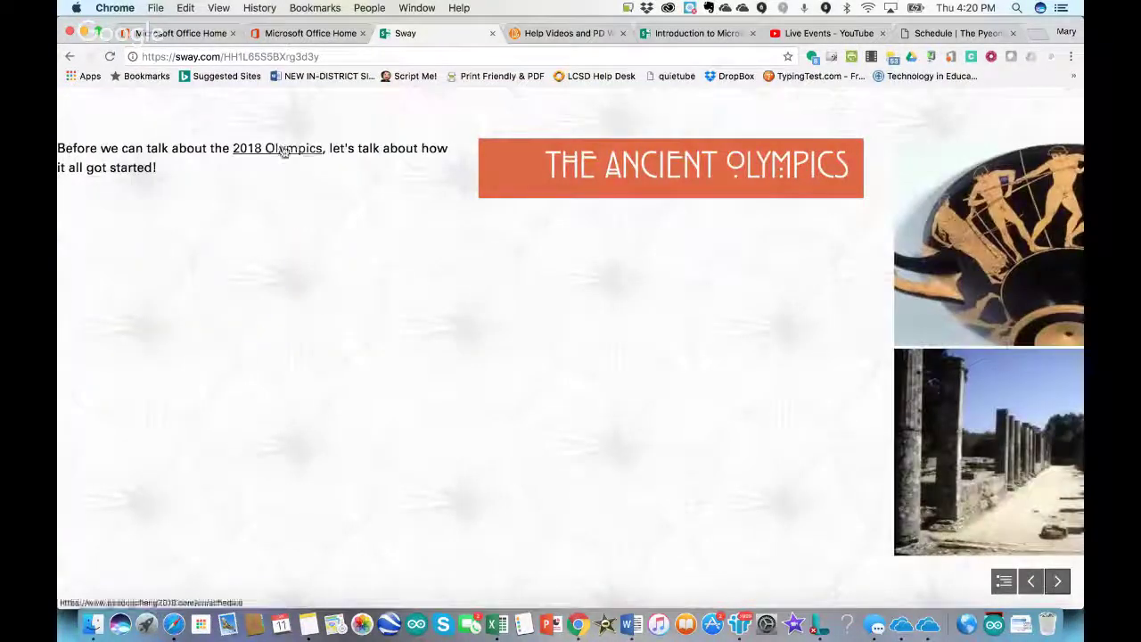
left_click(287, 148)
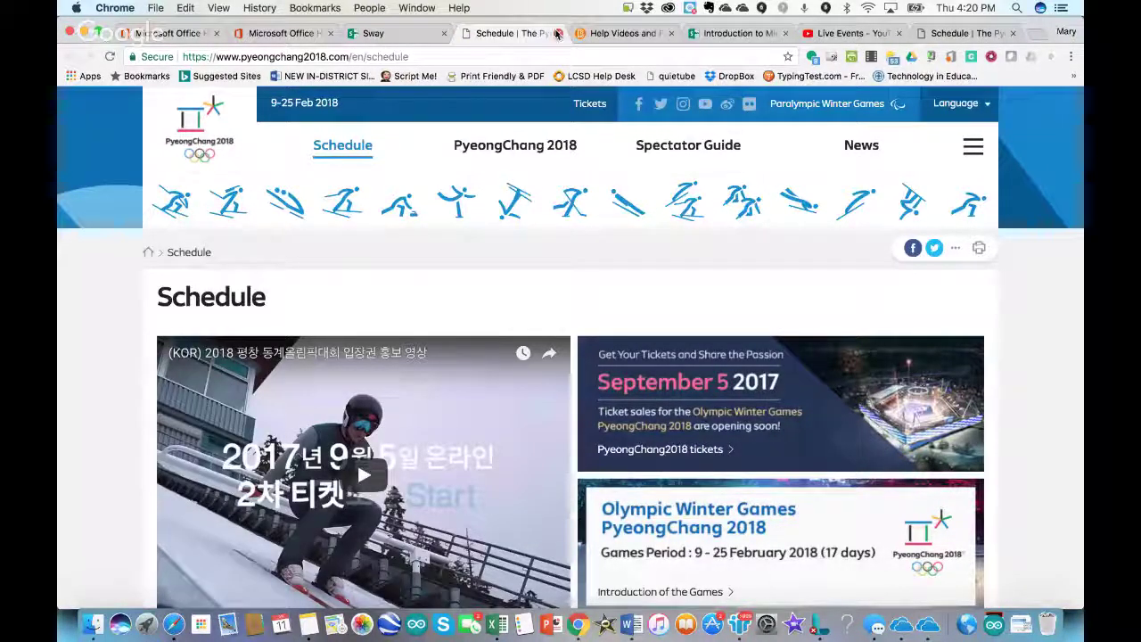
left_click(558, 33)
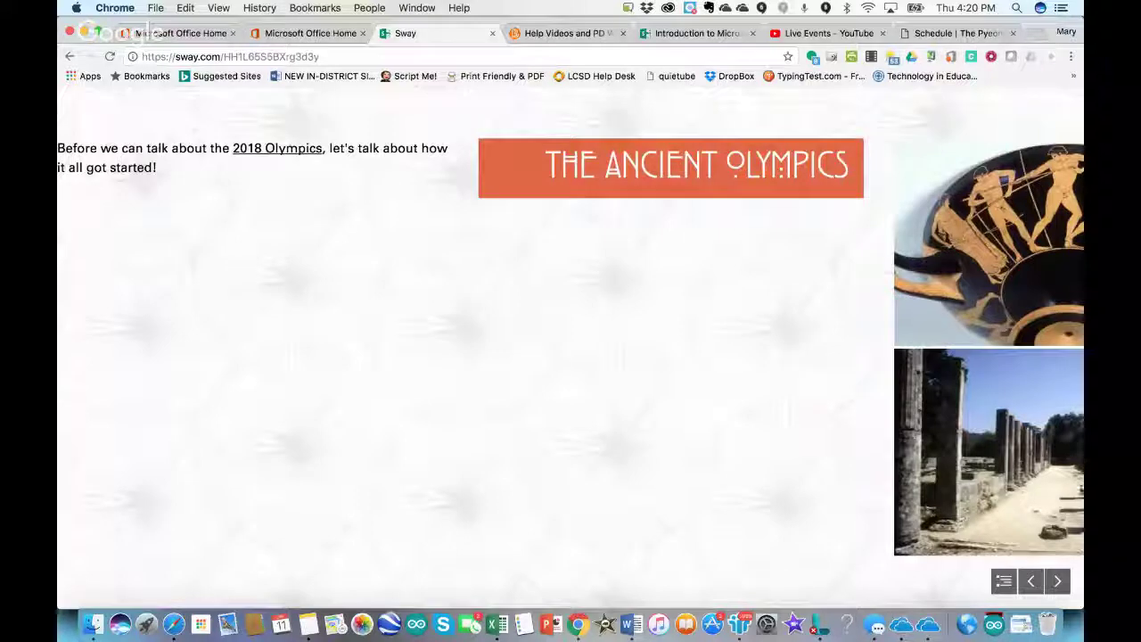
left_click(1058, 580)
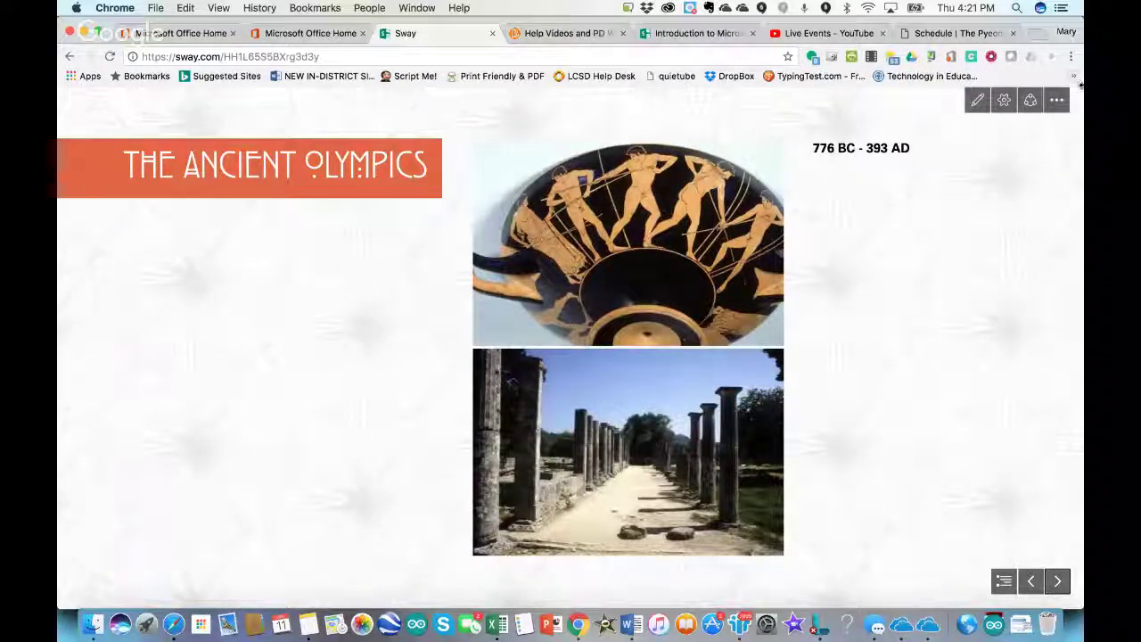
left_click(977, 102)
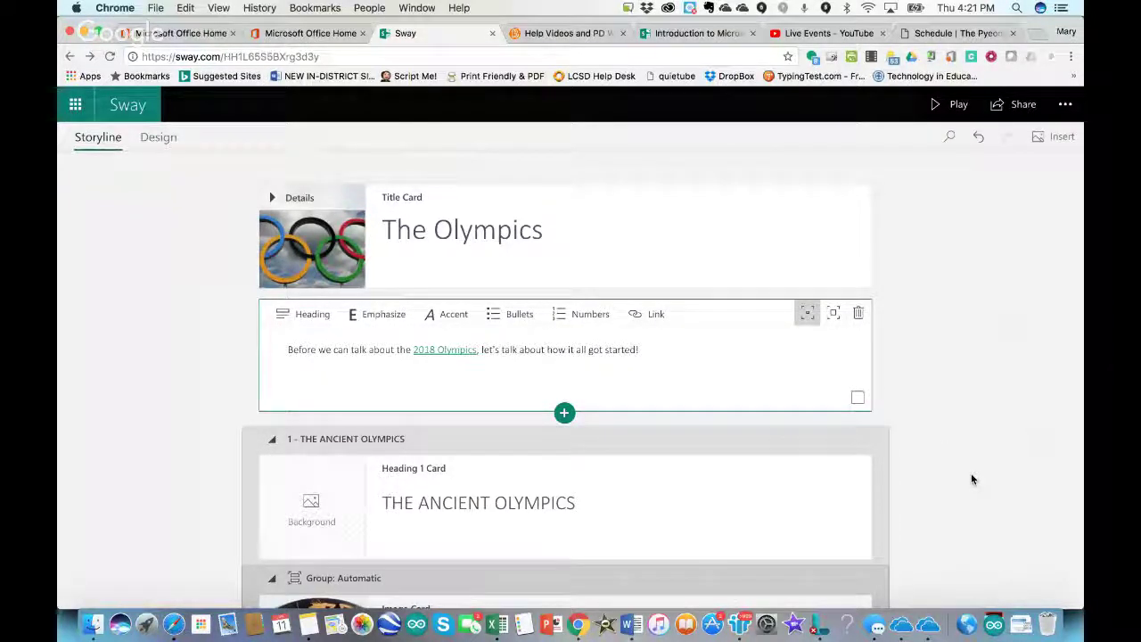
Step: Insert a Stack group below the introductory text card and add an empty image card to it
left_click(564, 413)
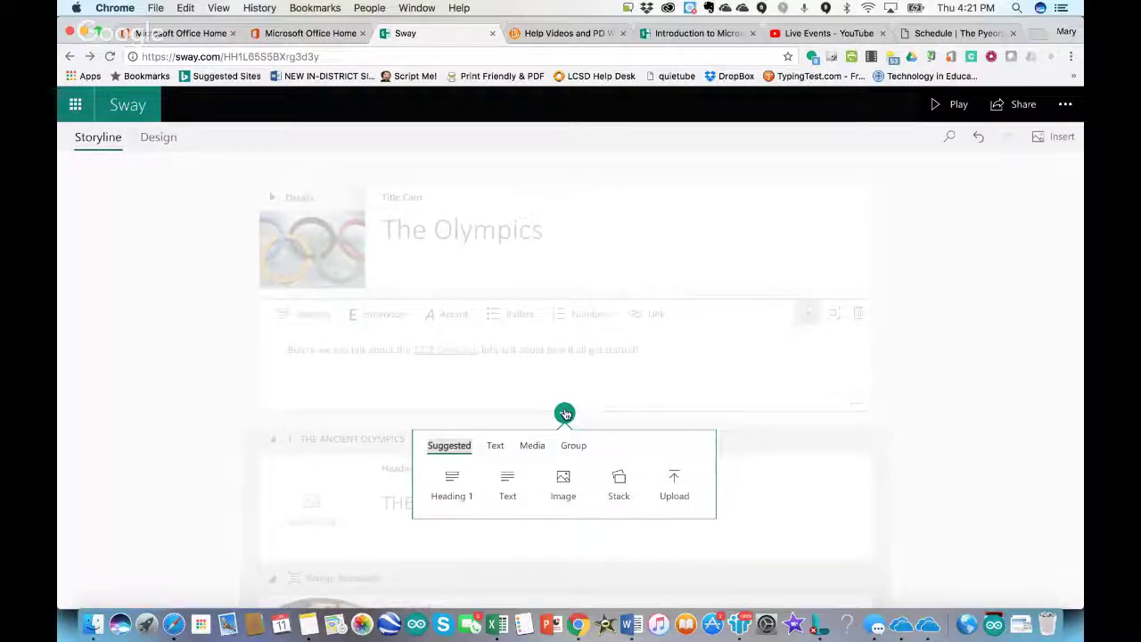
left_click(615, 486)
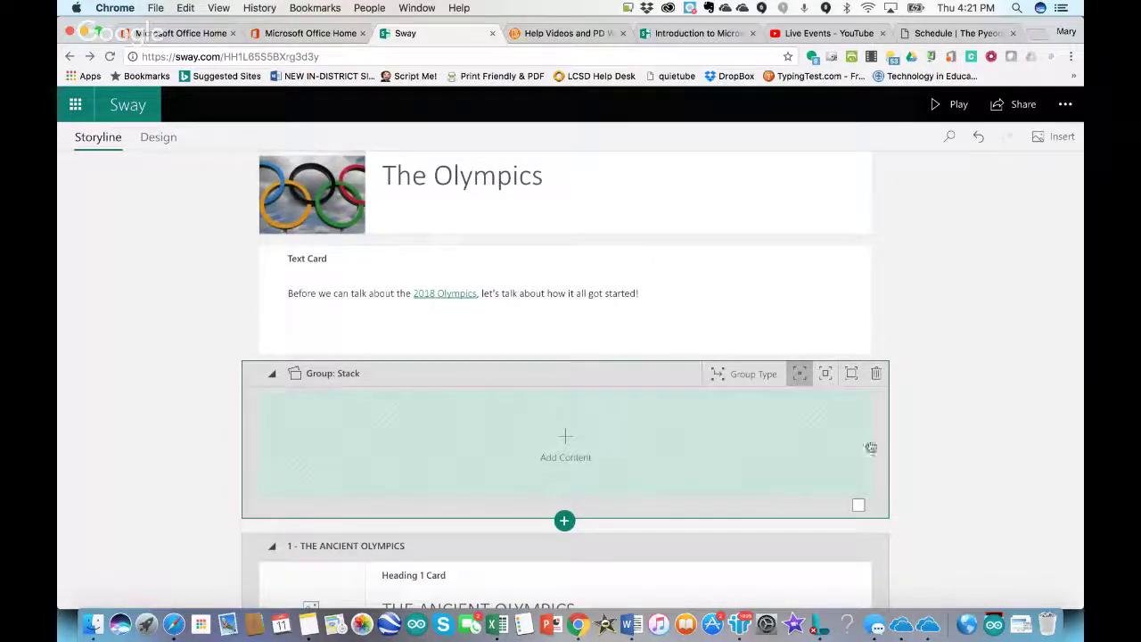
left_click(565, 439)
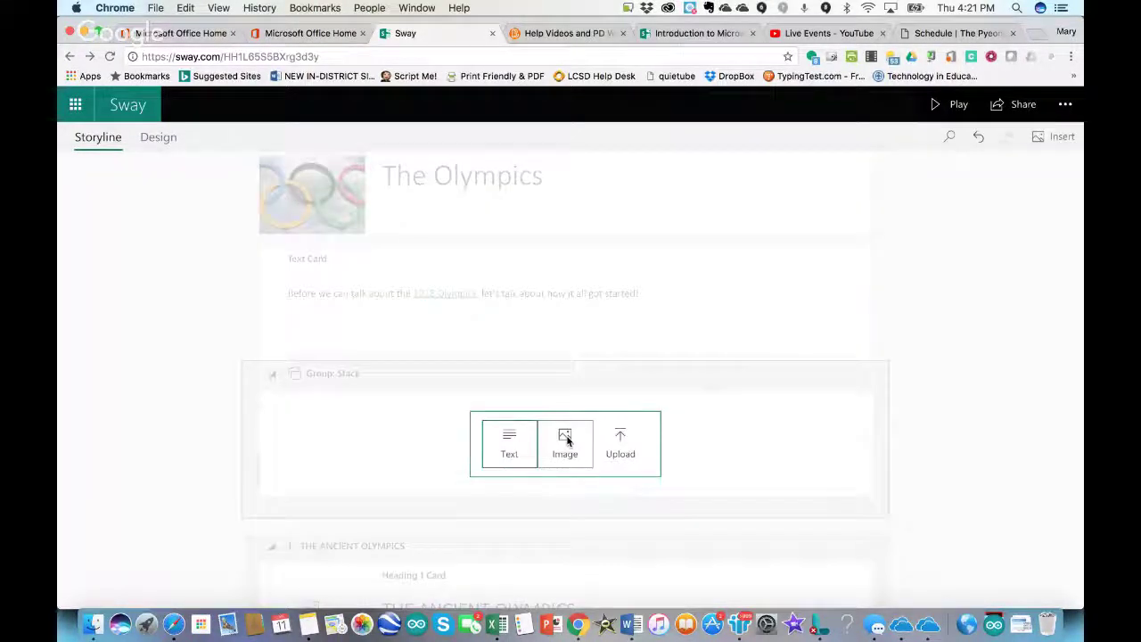
left_click(563, 446)
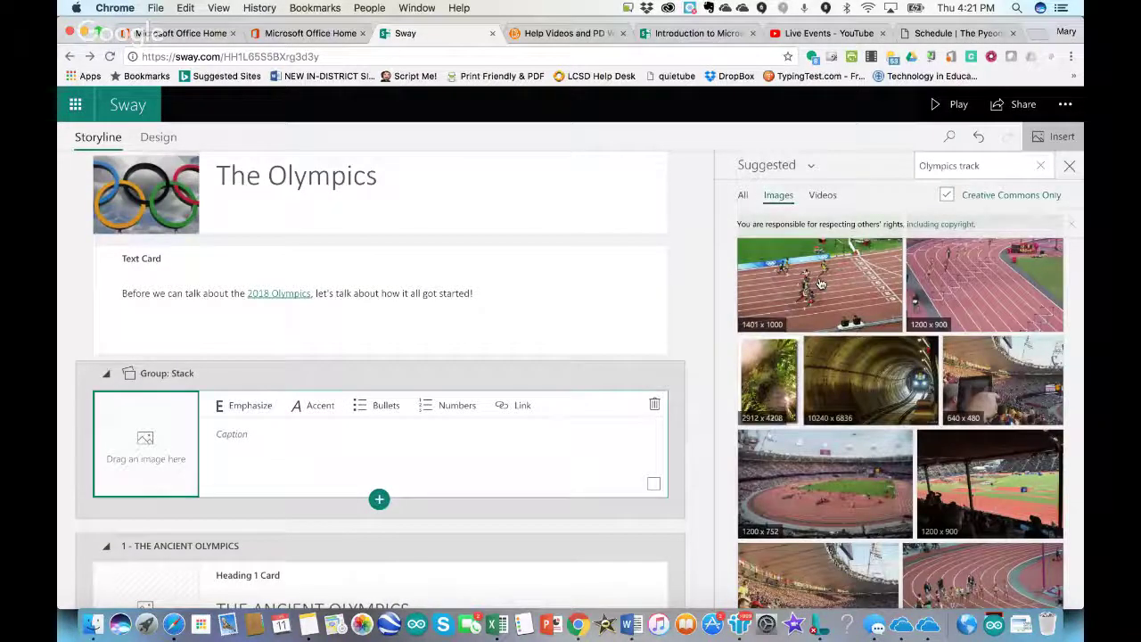
Step: Fill the Stack group with five stadium and race photos from the "Olympics track" image results
left_click_drag(820, 283, 529, 453)
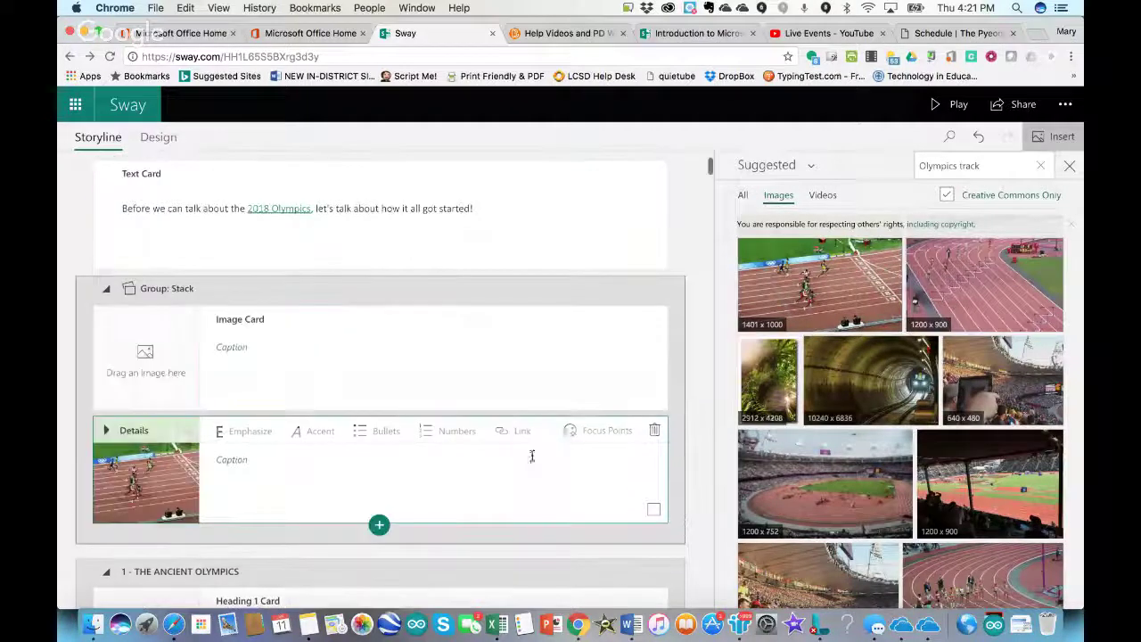
left_click_drag(505, 328, 474, 336)
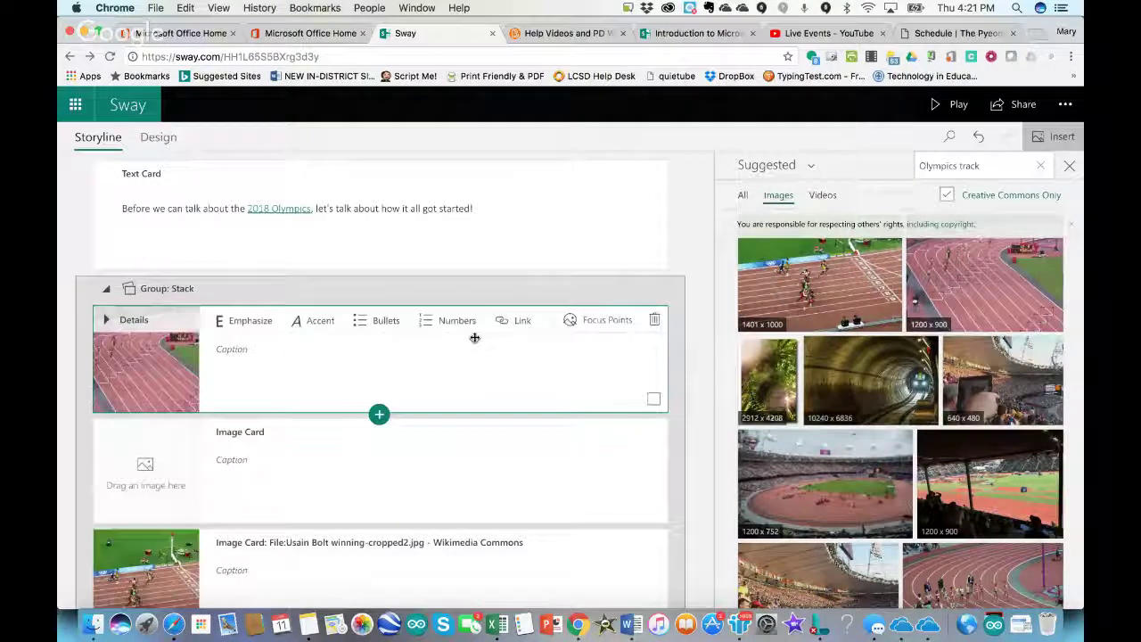
left_click_drag(87, 512, 89, 508)
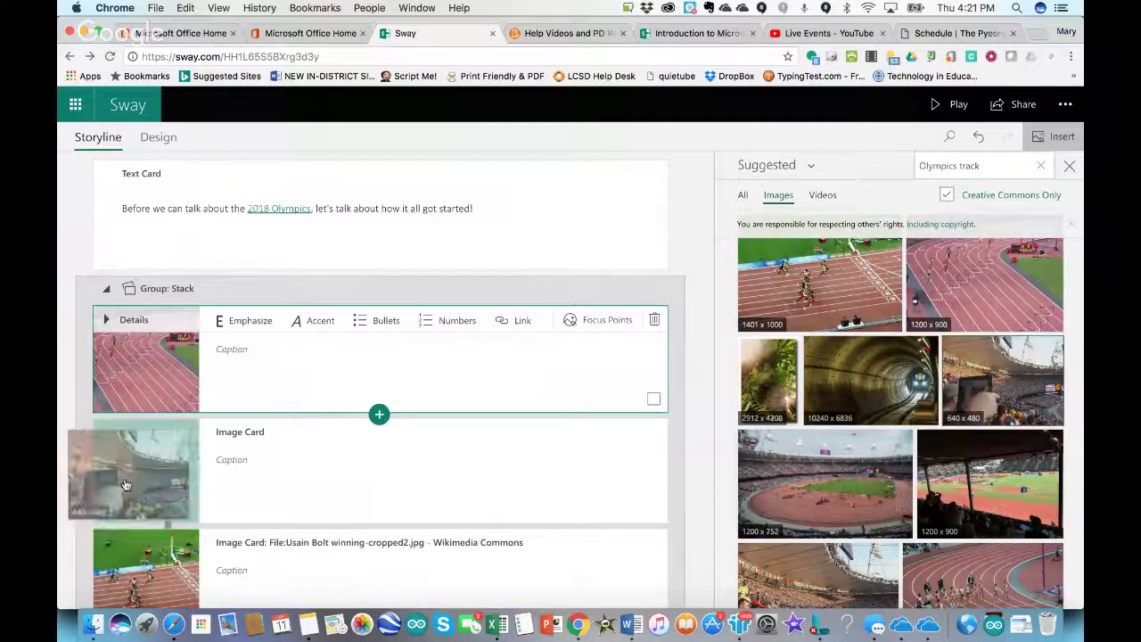
left_click_drag(1005, 486, 563, 435)
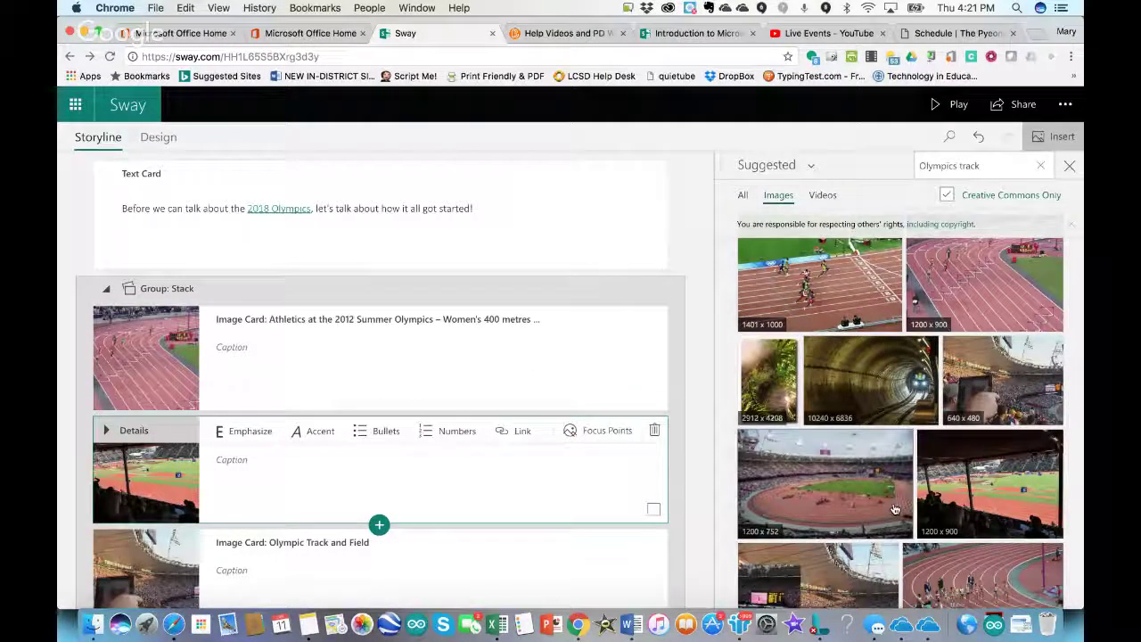
scroll(970, 514, "down", 5)
scroll(969, 514, "down", 5)
left_click_drag(972, 499, 414, 411)
Step: Preview the Sway, flip through the photos in the image stack, and return to editing the storyline
left_click(952, 105)
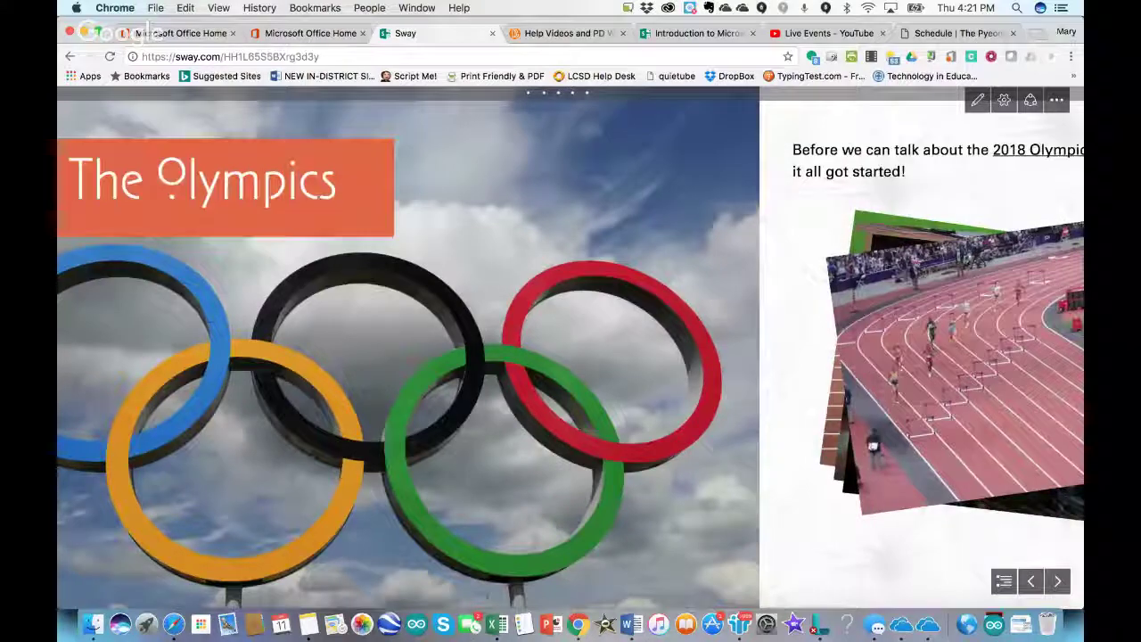
left_click(1059, 583)
left_click(1059, 583)
scroll(407, 369, "up", 5)
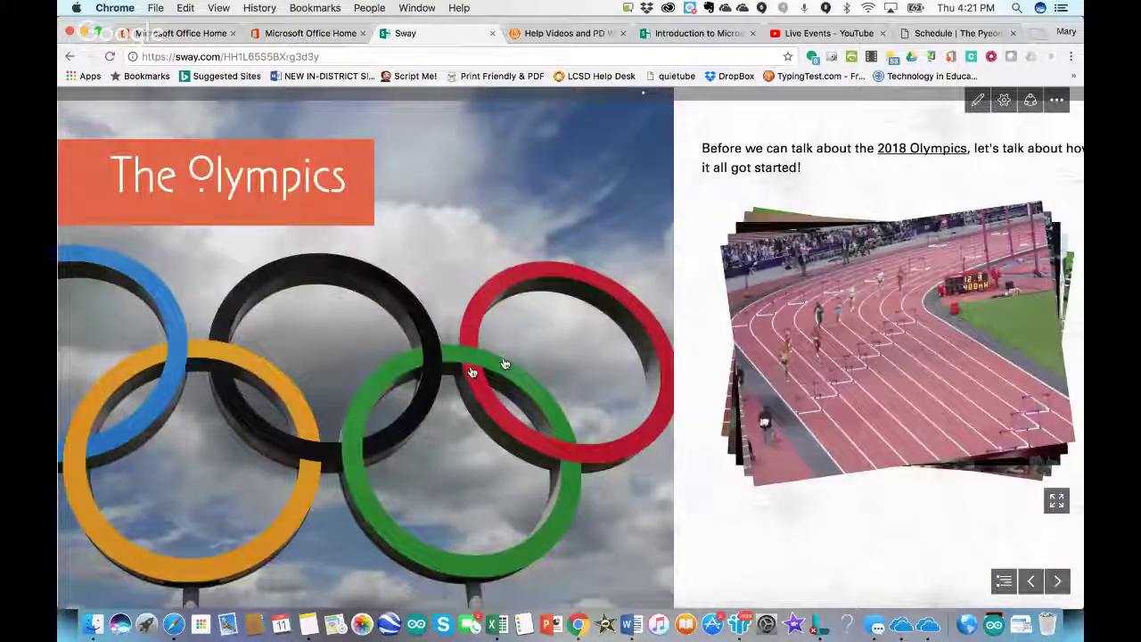
left_click(833, 444)
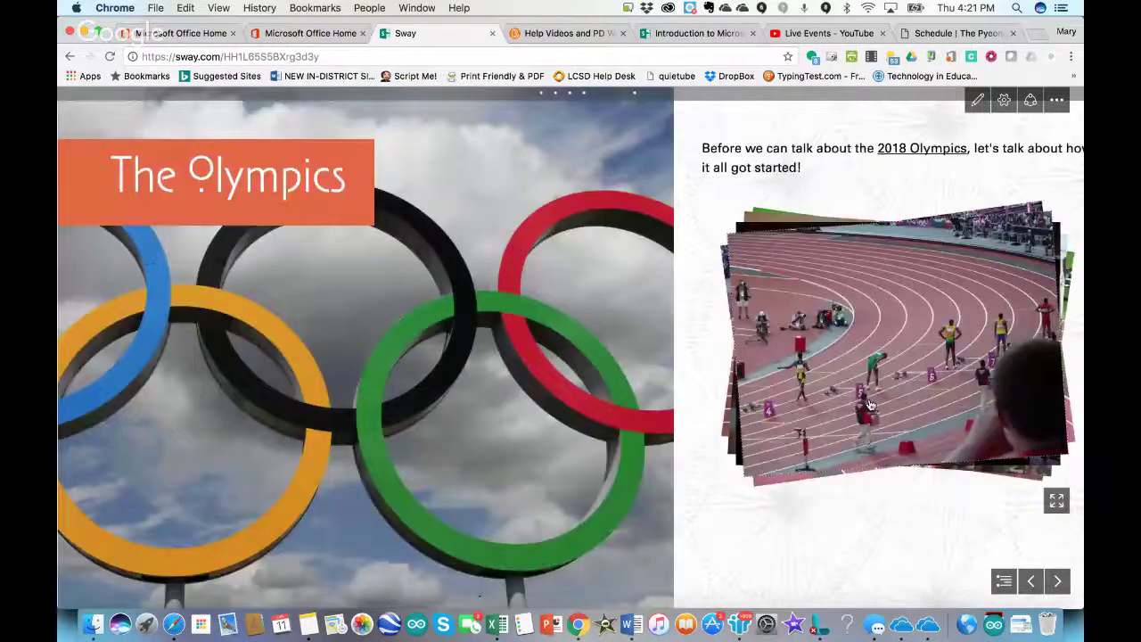
left_click(871, 405)
left_click(871, 406)
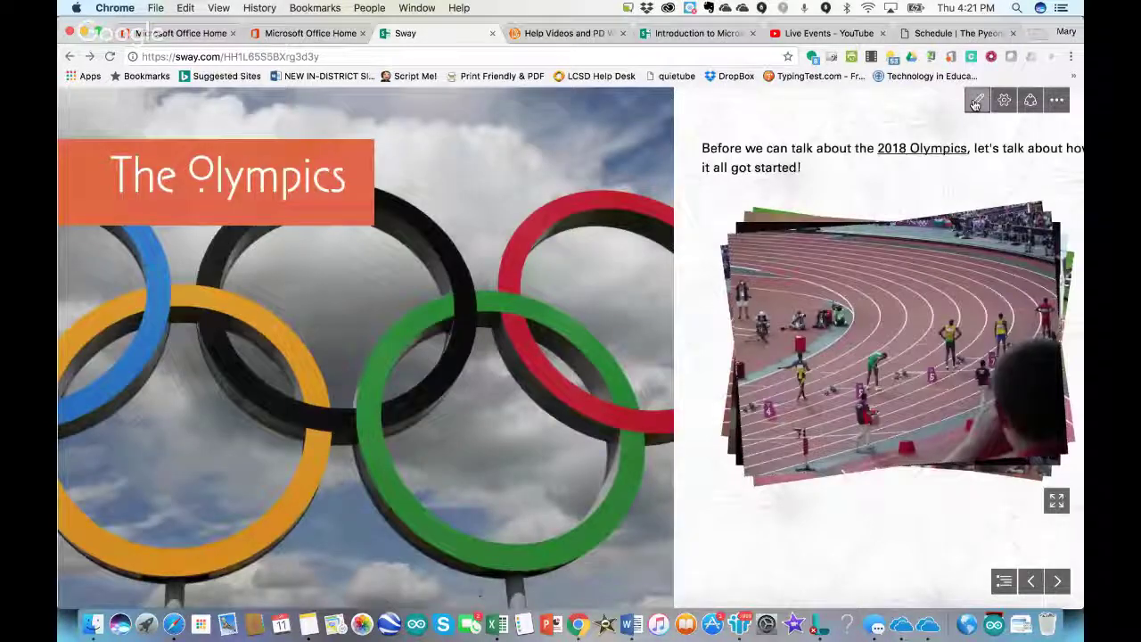
left_click(977, 100)
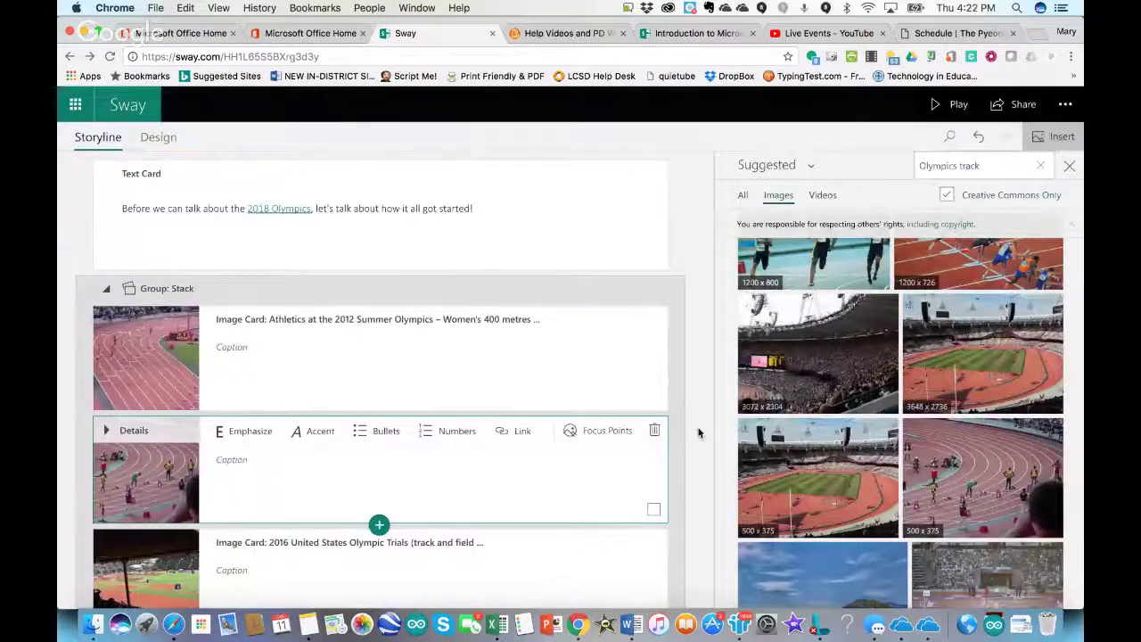
Step: Insert an empty video card between the introductory text card and the Stack group
left_click(1068, 172)
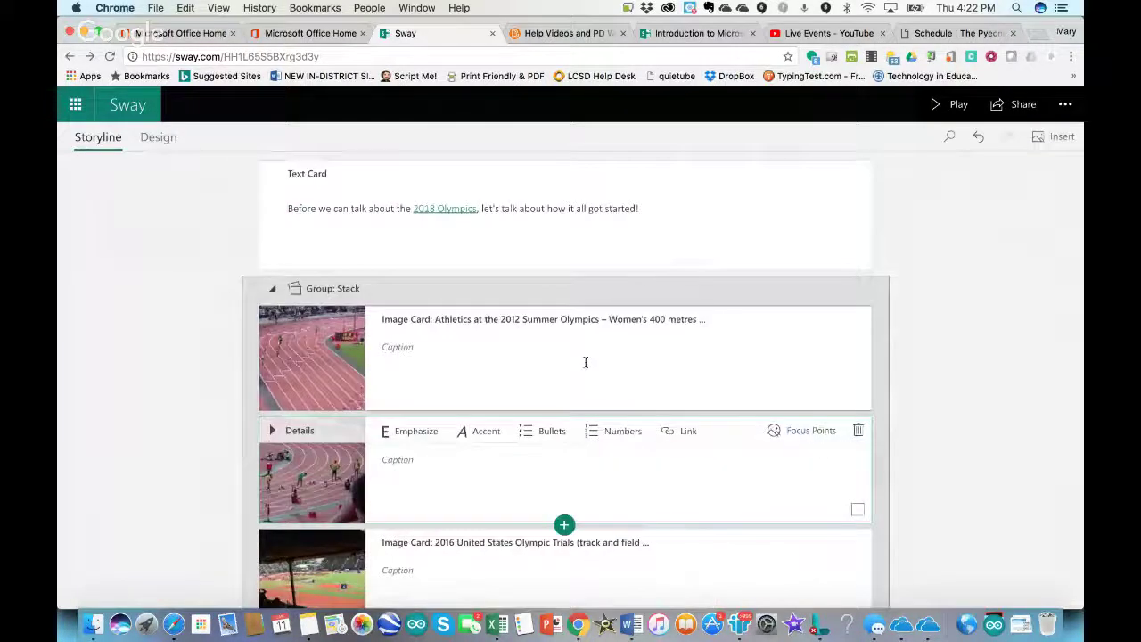
scroll(637, 290, "up", 2)
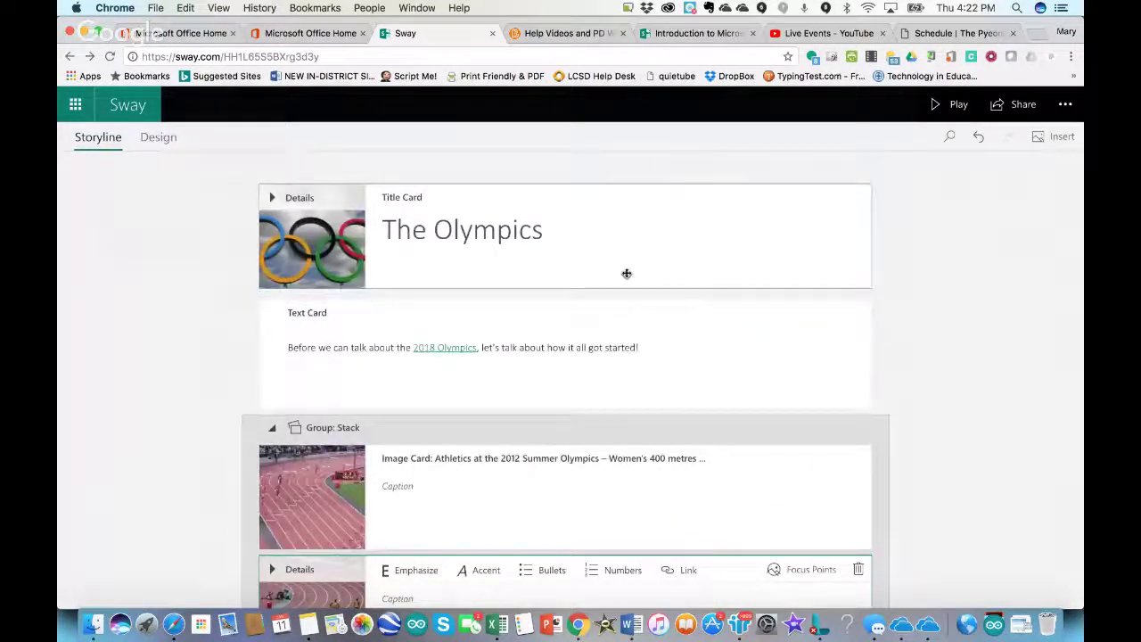
left_click(578, 383)
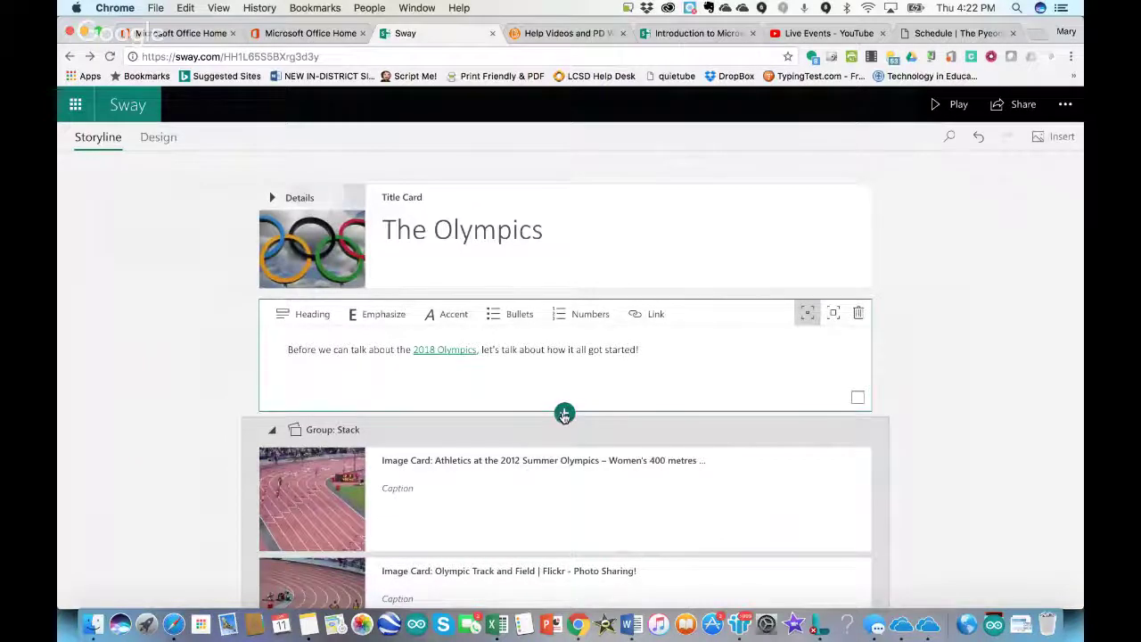
left_click(564, 413)
left_click(499, 447)
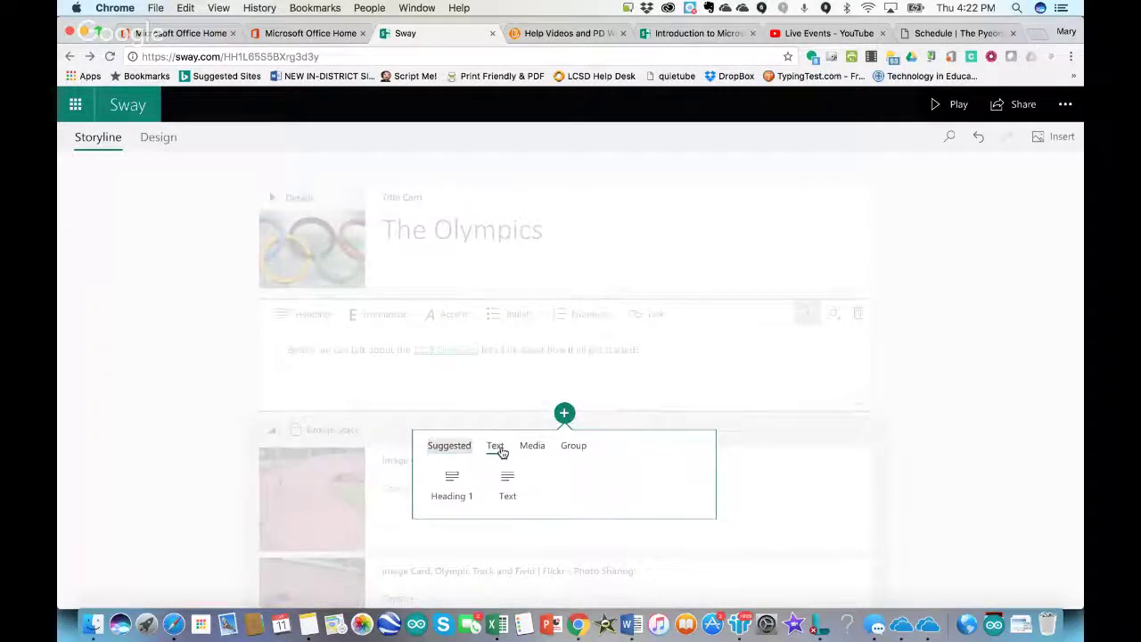
left_click(535, 447)
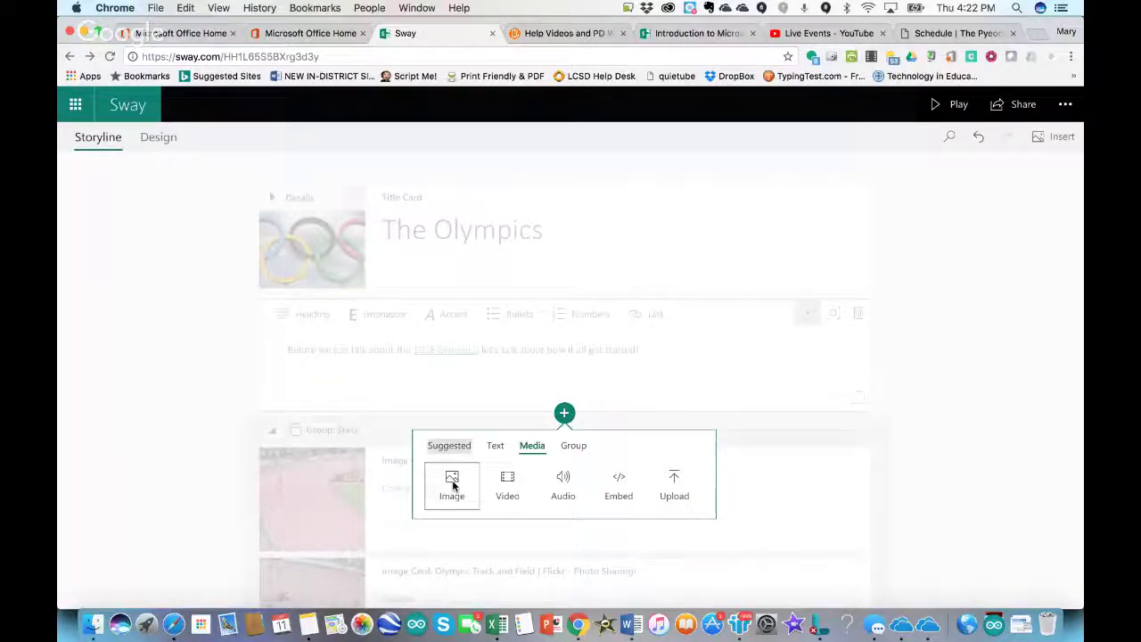
left_click(507, 494)
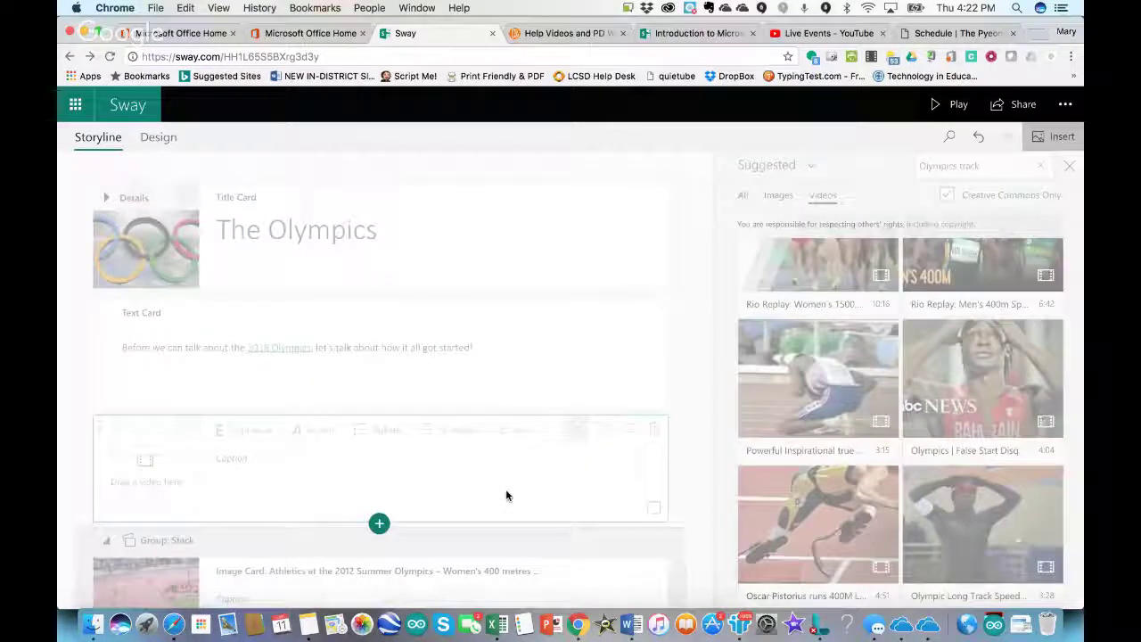
Step: Search the suggested videos for "Olympics winter" and add "The Buildings of the Winter Olympics" to the empty video card
scroll(877, 428, "up", 3)
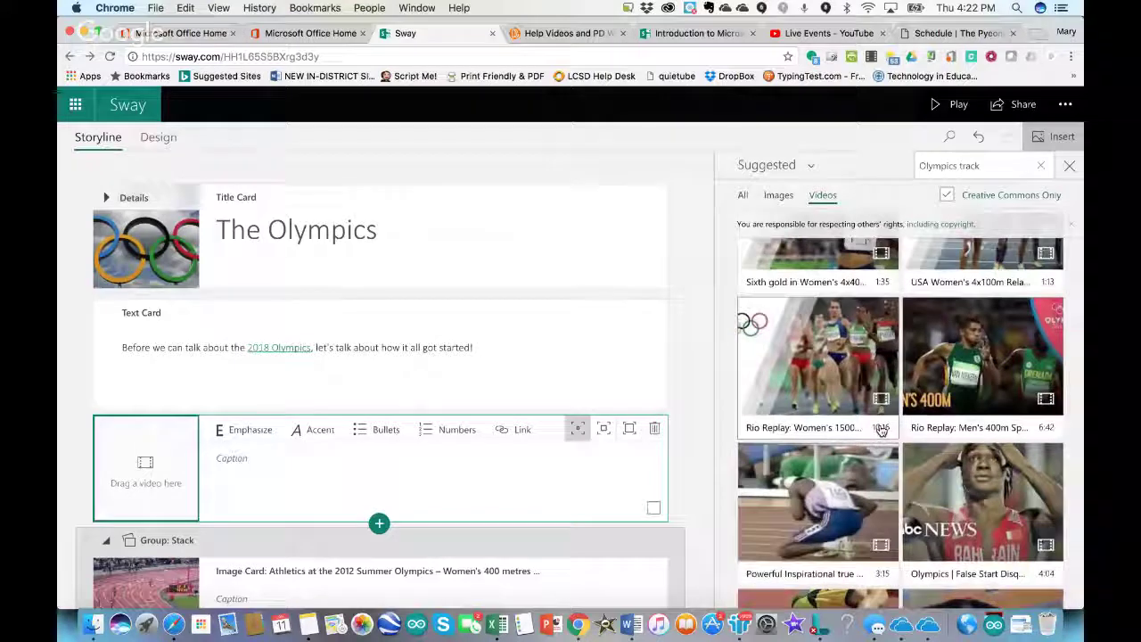
scroll(881, 431, "up", 5)
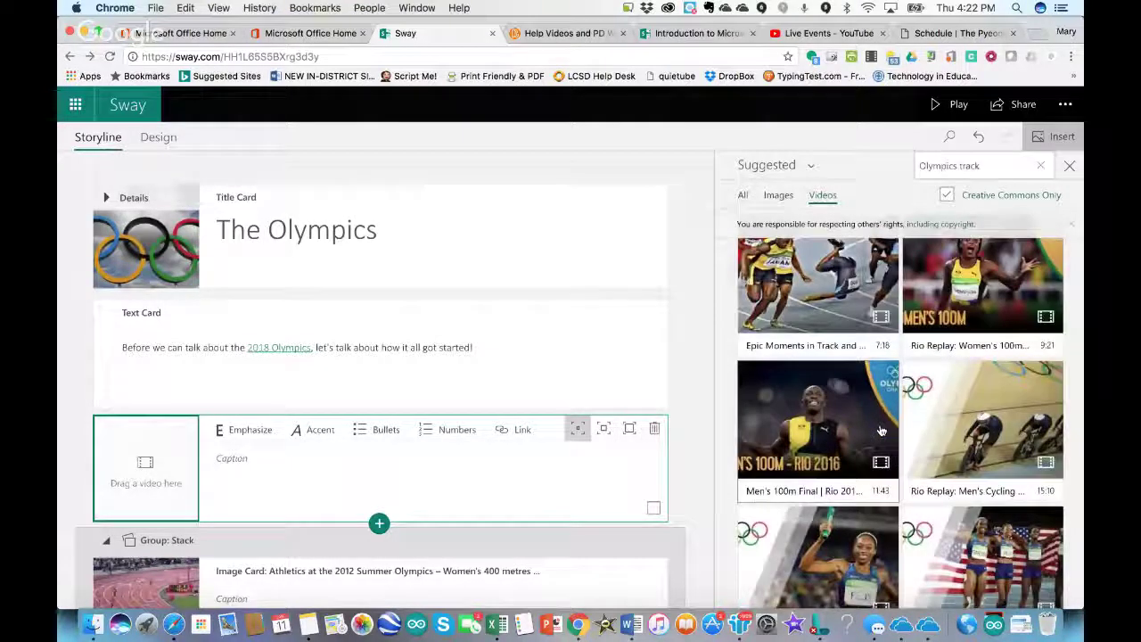
left_click(987, 166)
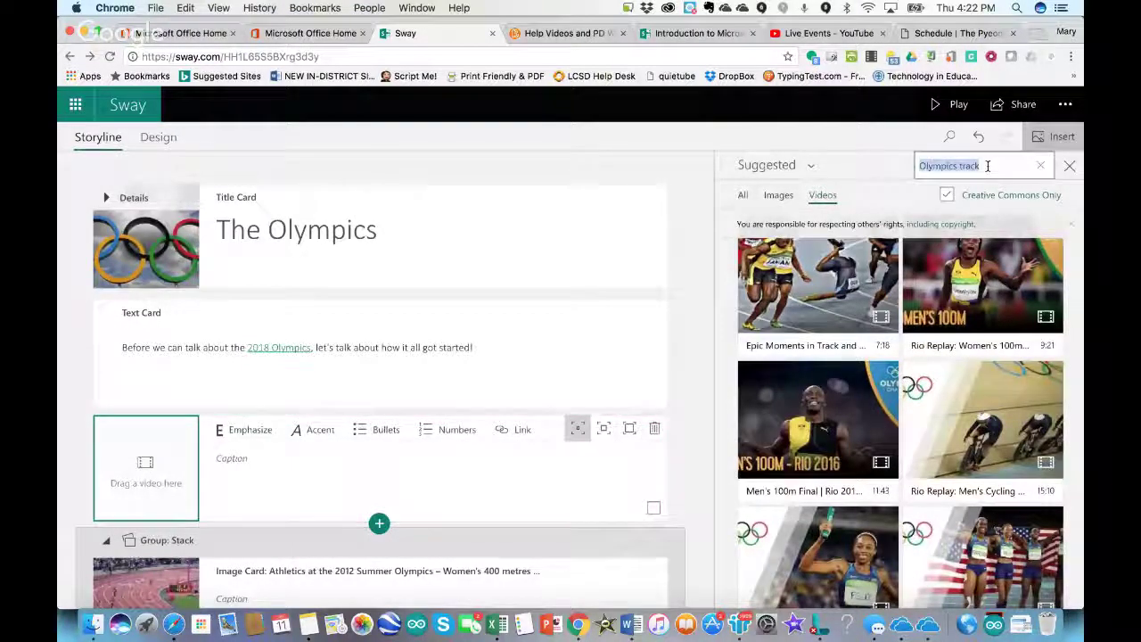
left_click(987, 166)
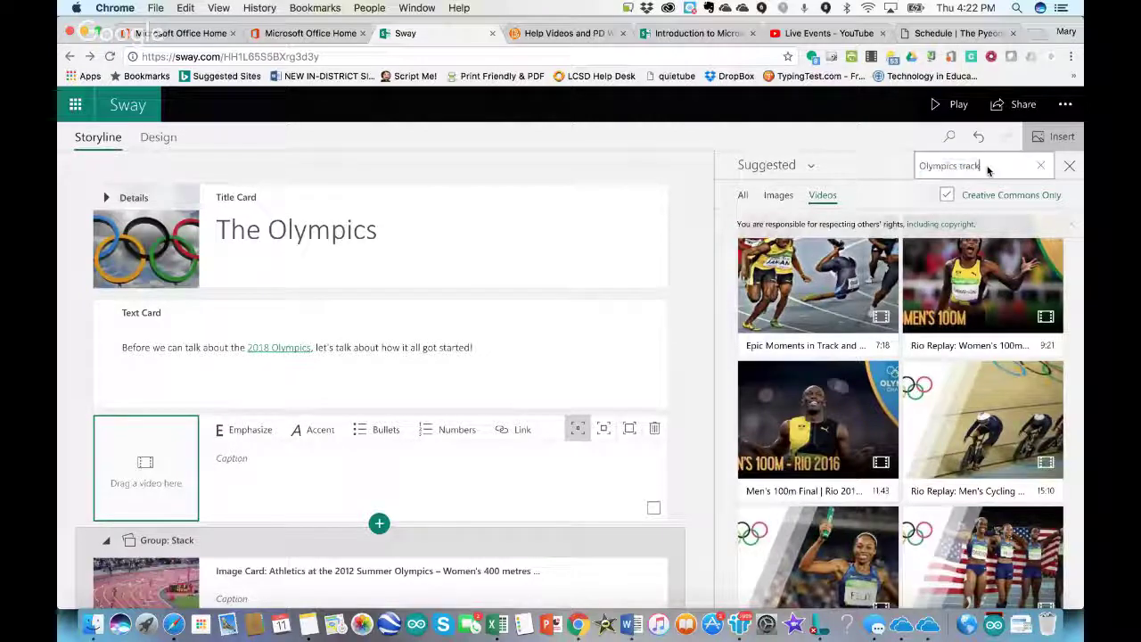
key("BackSpace")
key("BackSpace")
type("winter")
key("Return")
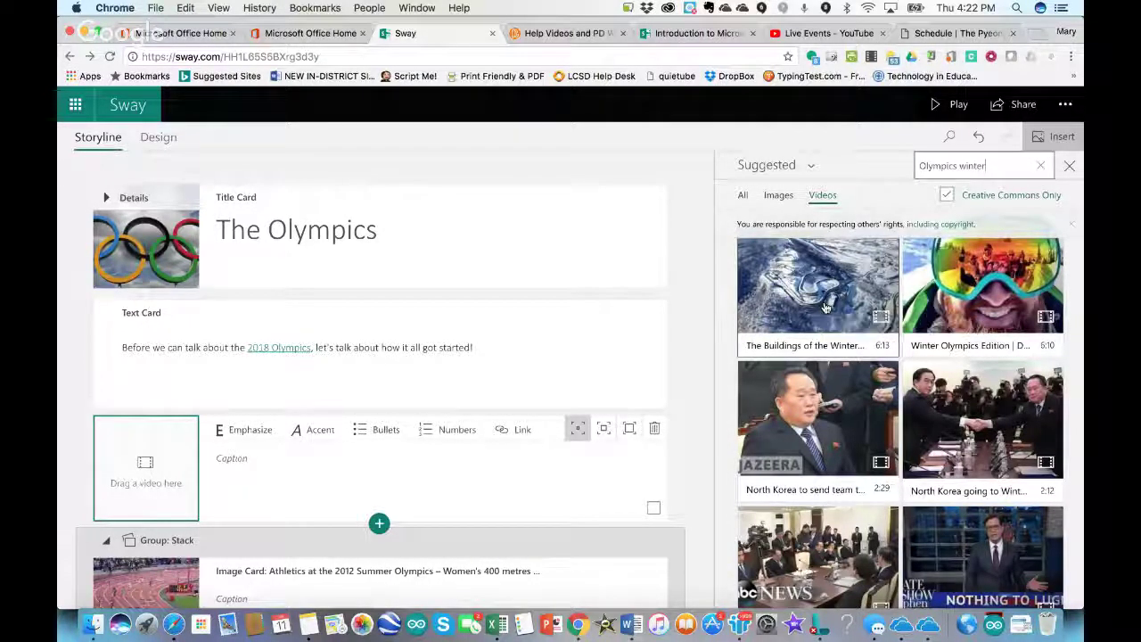
left_click_drag(822, 307, 181, 481)
Step: Caption the video card "These are the buildings of the Winter Olympics"
left_click(274, 465)
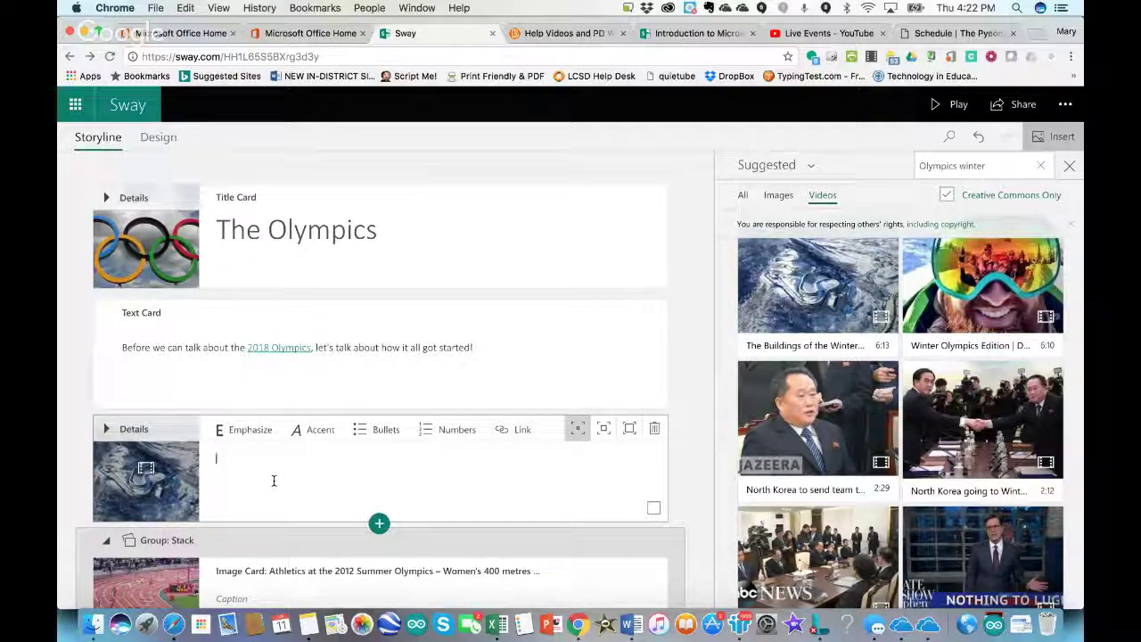
type("These are the building")
type("e")
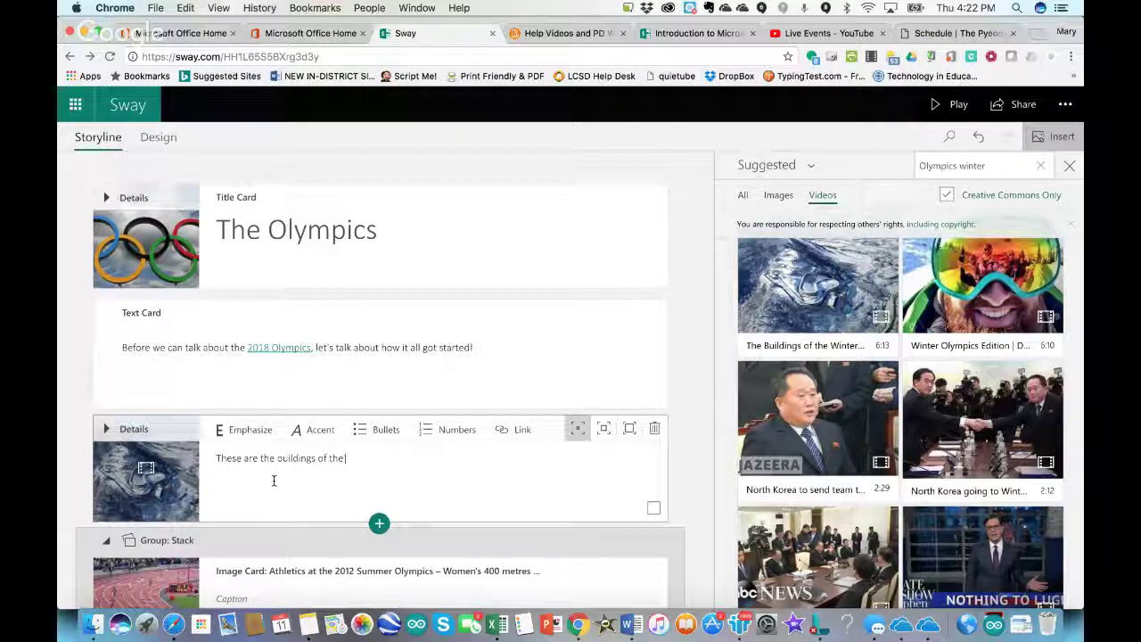
type(" Winter Olympics")
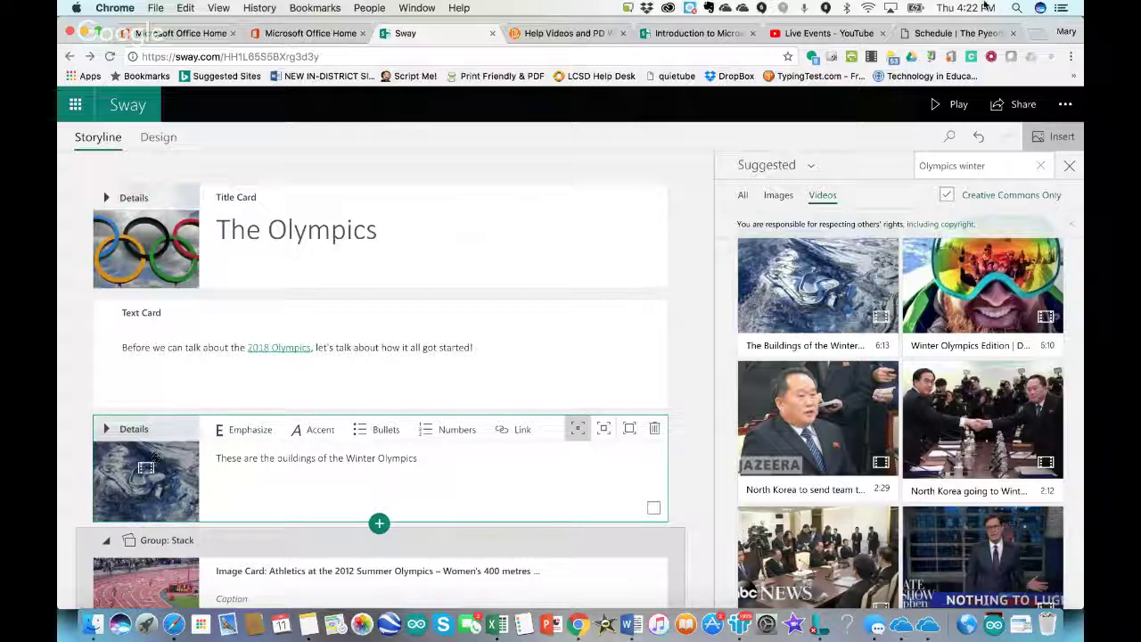
Step: Preview the Sway and play the Winter Olympics buildings video, switching it to full screen and back
left_click(955, 106)
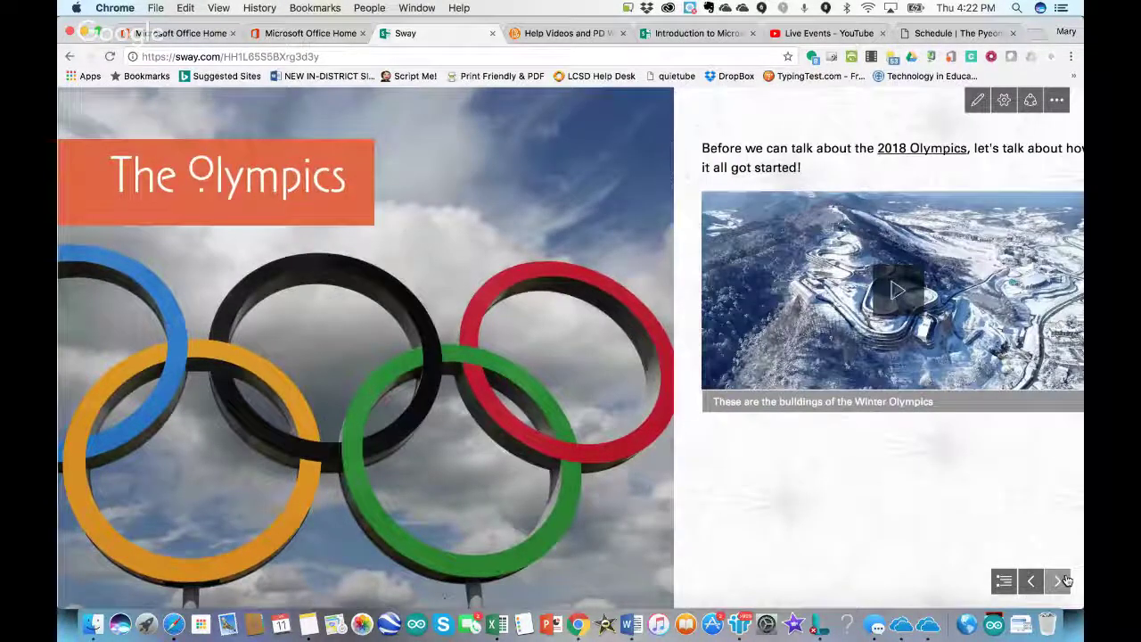
left_click(1055, 581)
left_click(1034, 582)
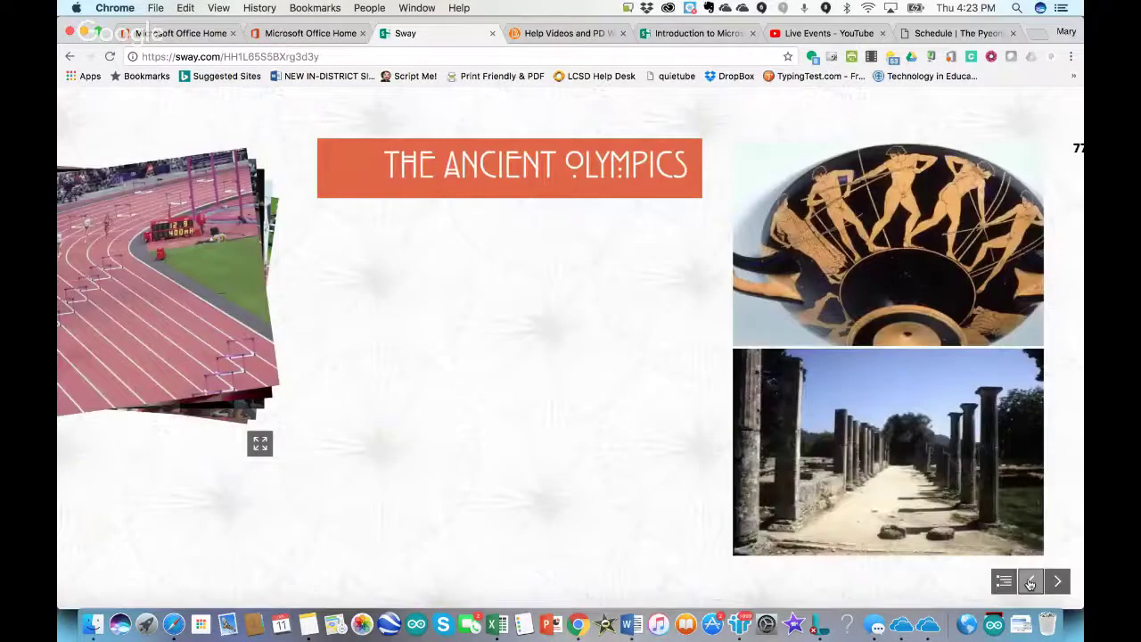
left_click(262, 311)
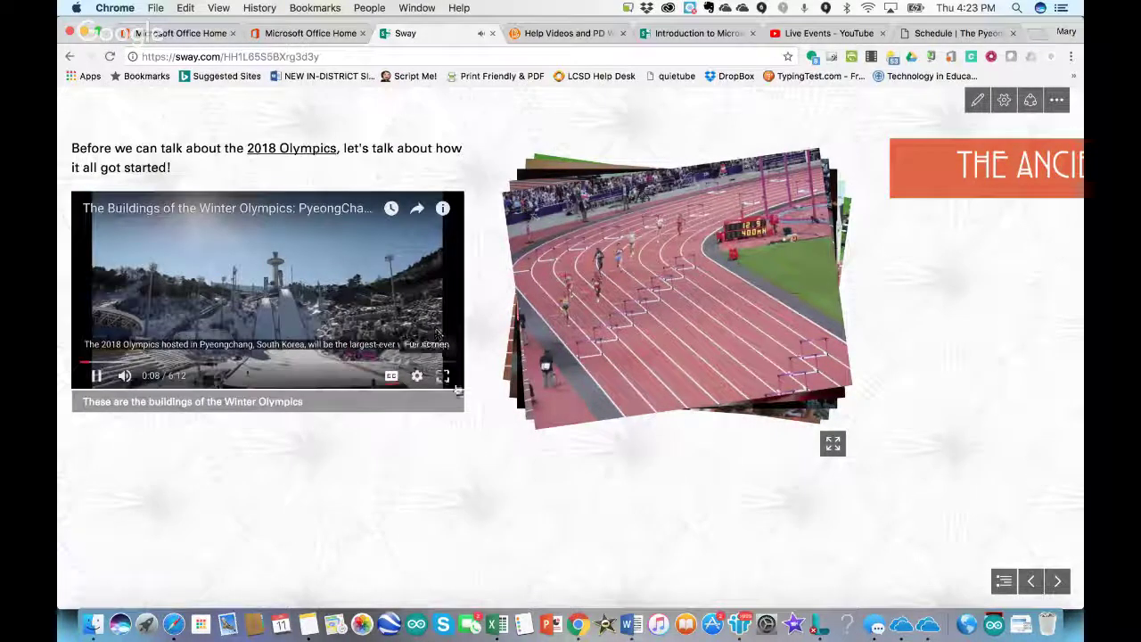
left_click(443, 376)
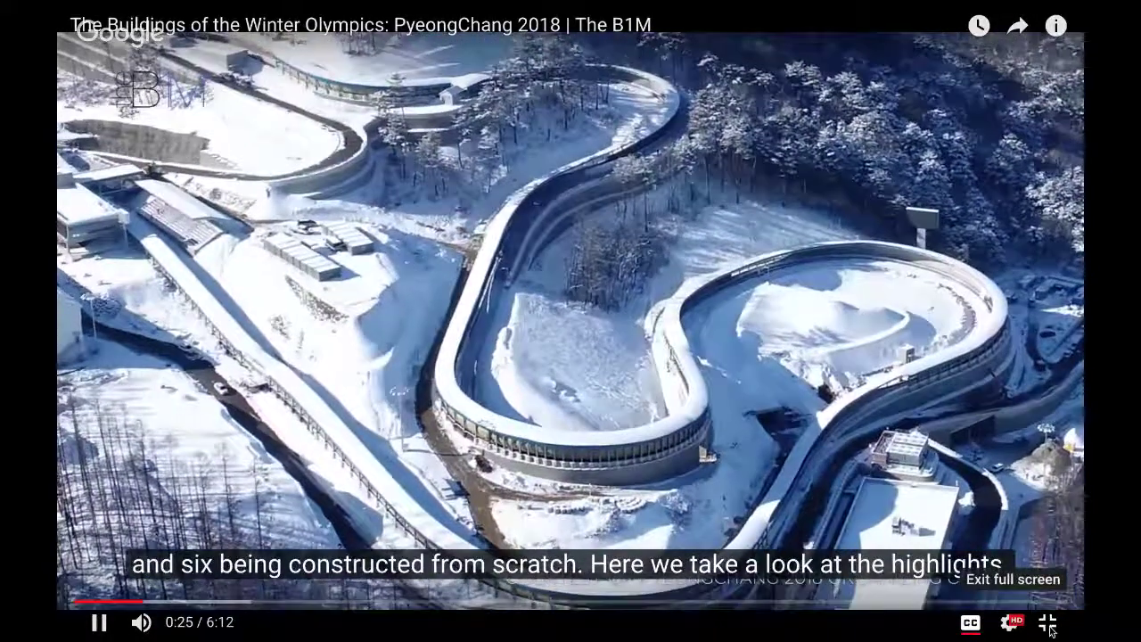
left_click(1047, 623)
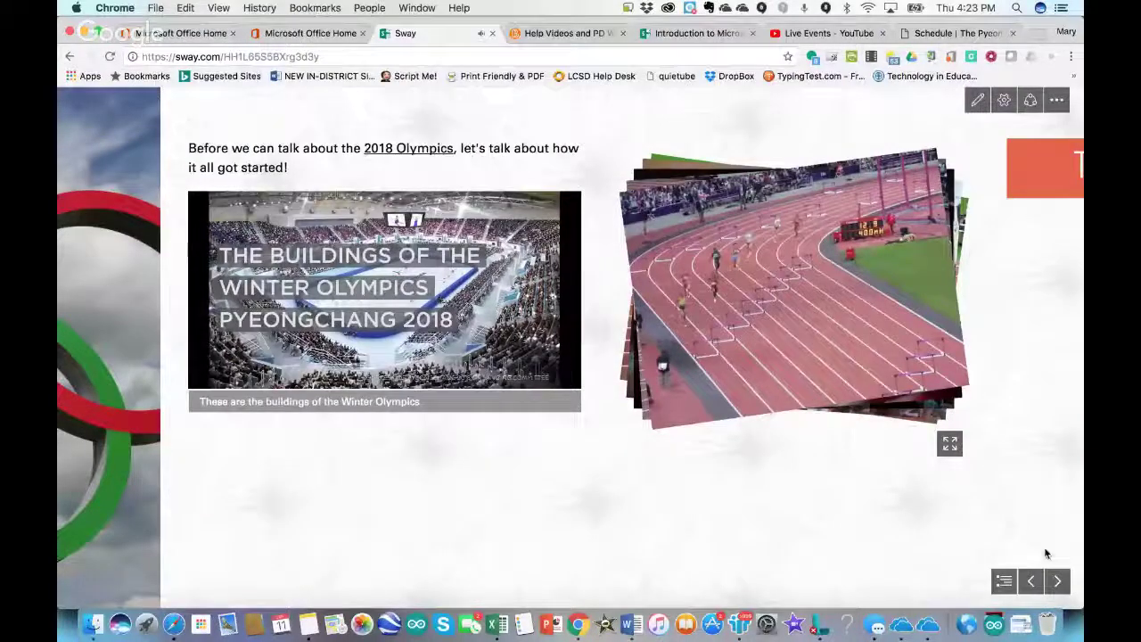
Step: Page ahead in the preview through the Ancient Olympics section and return to editing the storyline
left_click(1057, 581)
left_click(1056, 581)
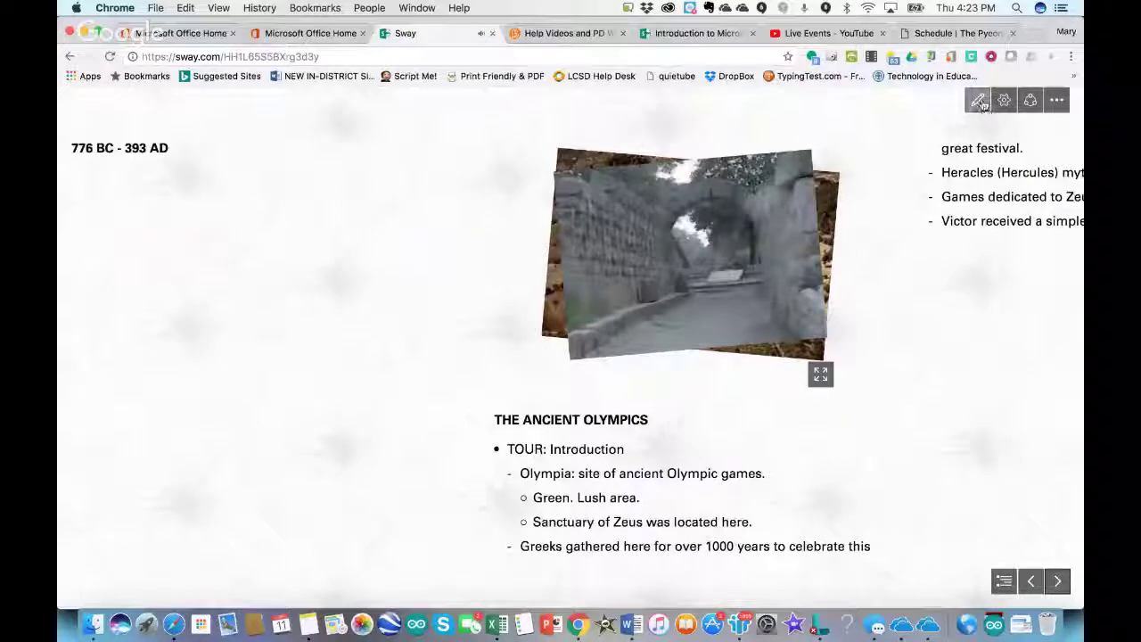
left_click(975, 101)
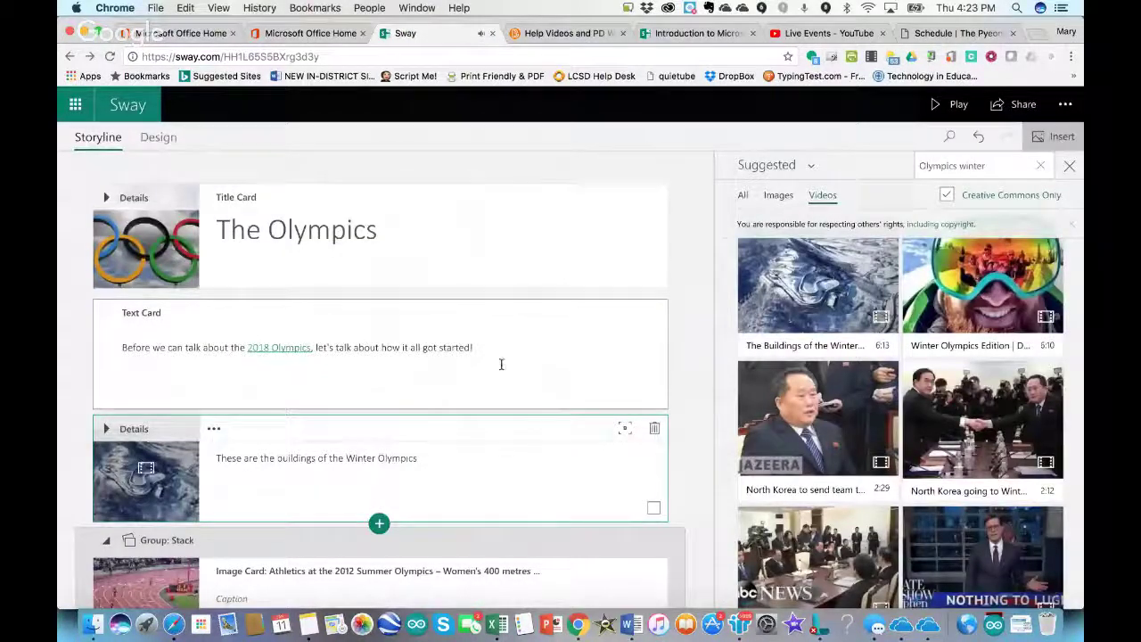
Step: Insert an empty audio card between the video card and the Stack group
left_click(379, 523)
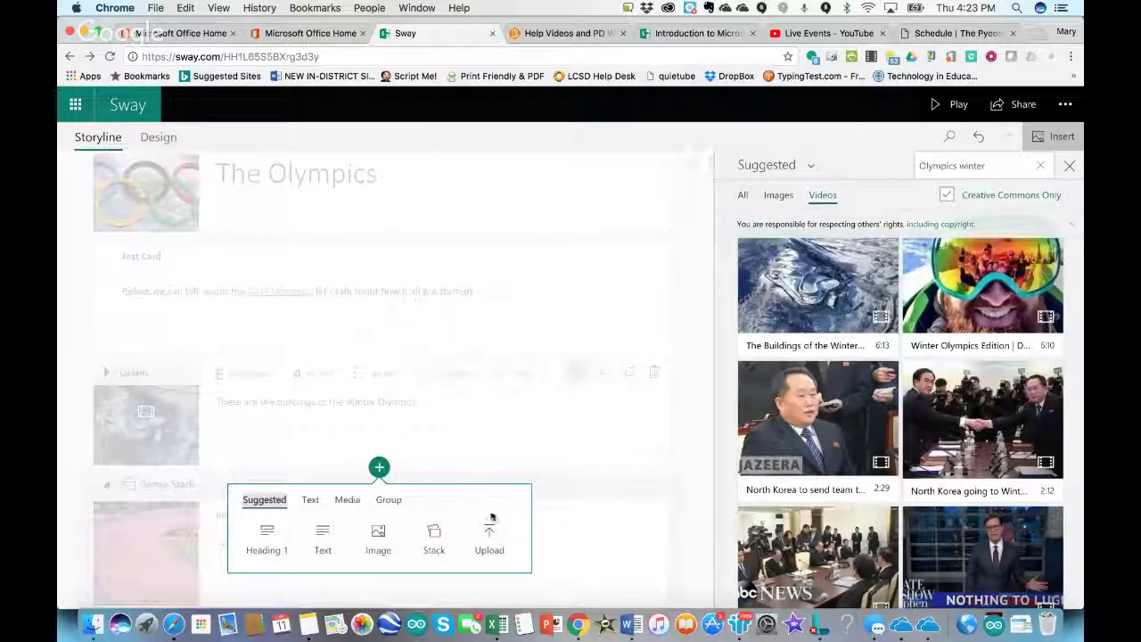
left_click(349, 503)
left_click(378, 545)
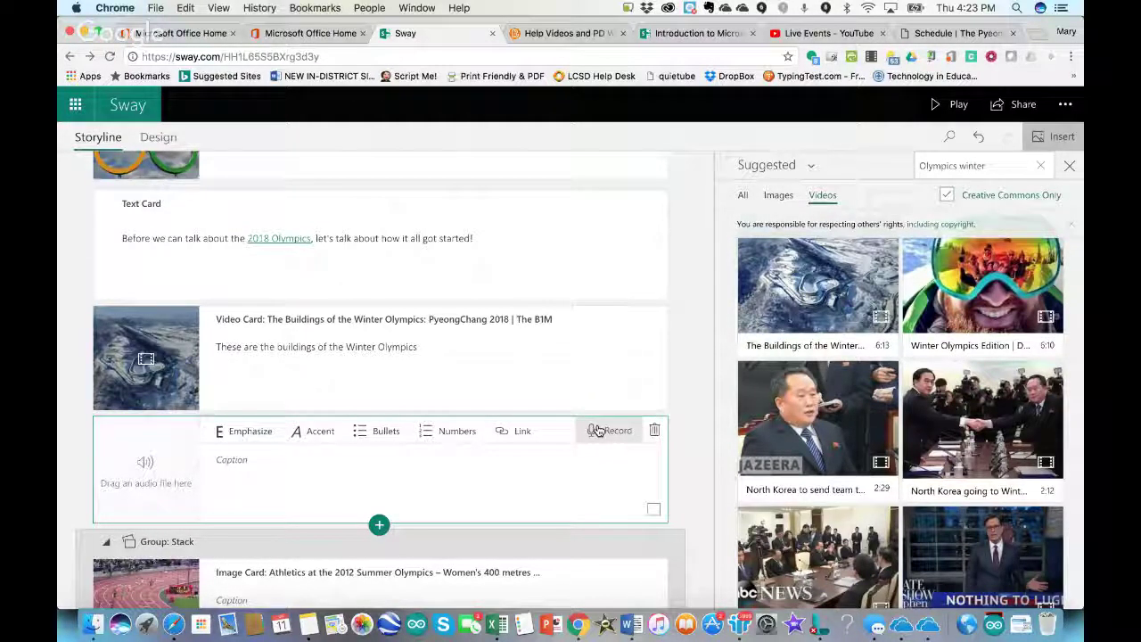
Step: Start a voice recording on the audio card, allowing sway.com to use the microphone
left_click(597, 431)
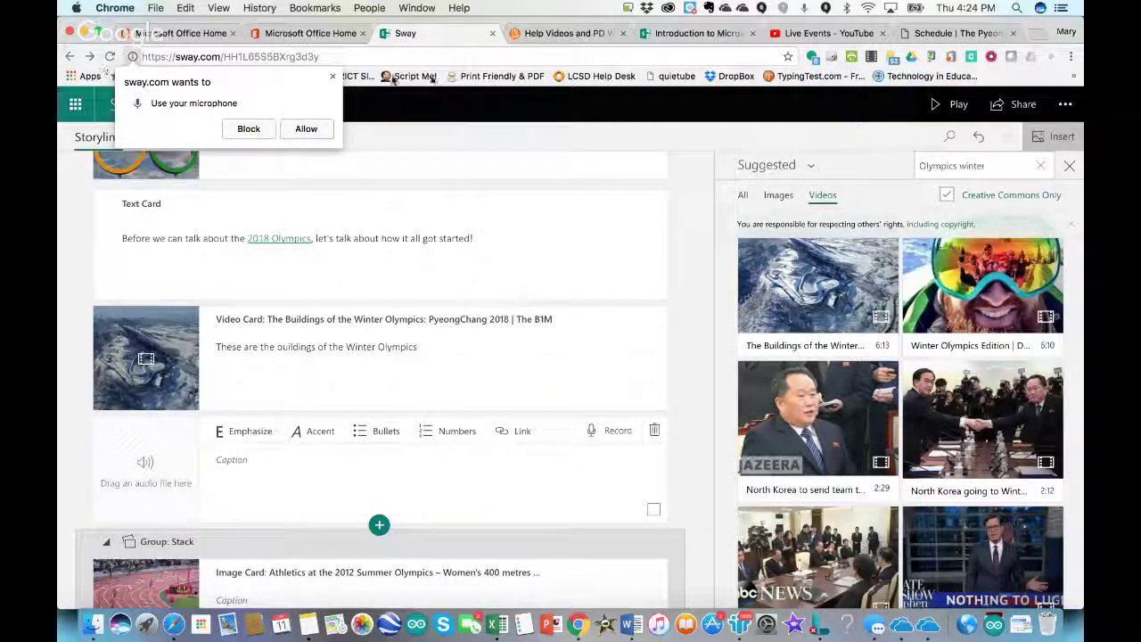
left_click(299, 131)
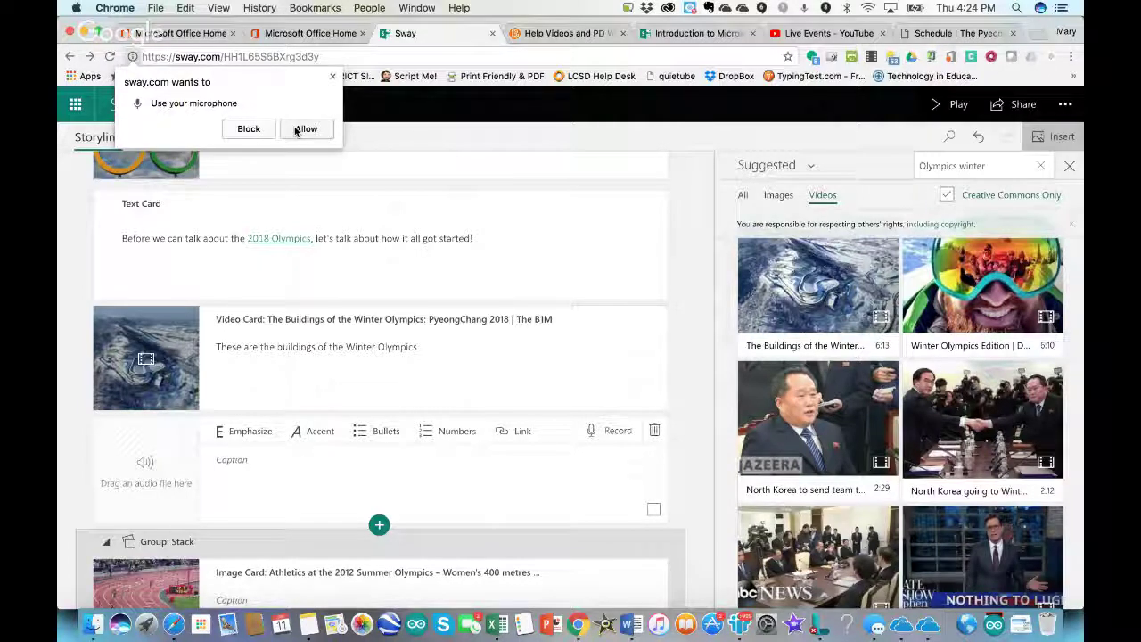
left_click(299, 130)
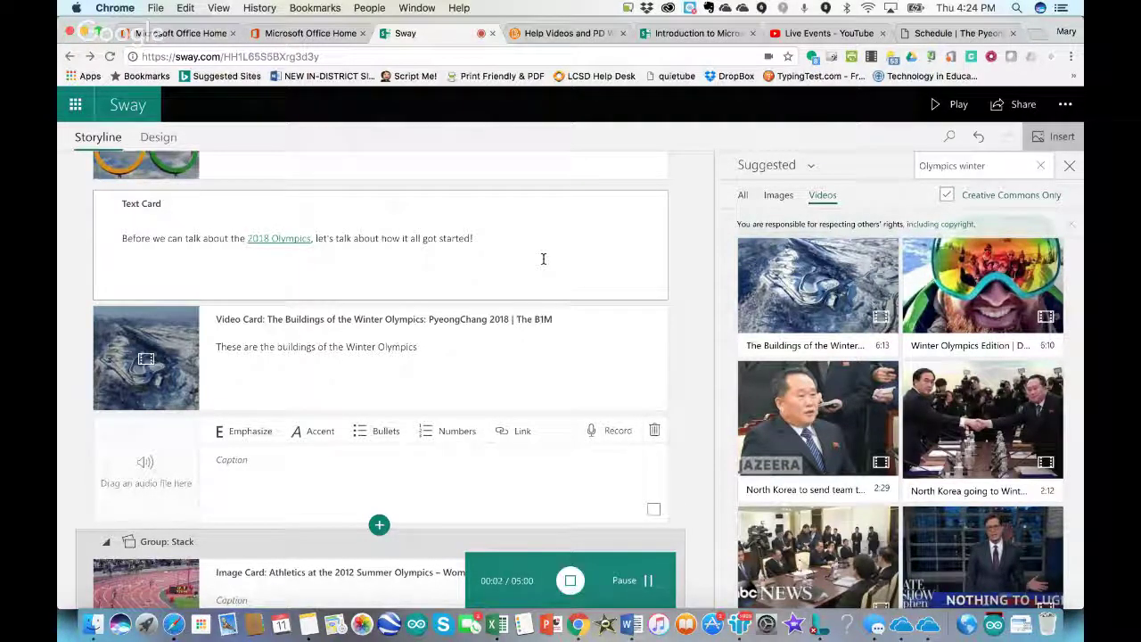
Step: Stop the voice recording, play it back to check it and add it to the Sway's audio card
left_click(570, 580)
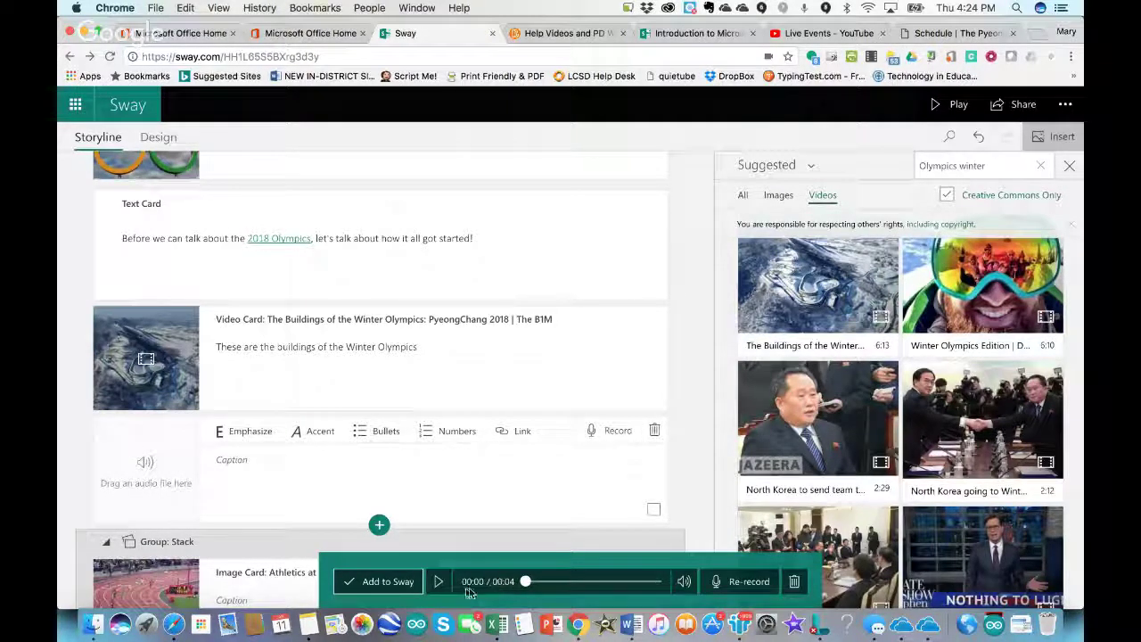
left_click(437, 581)
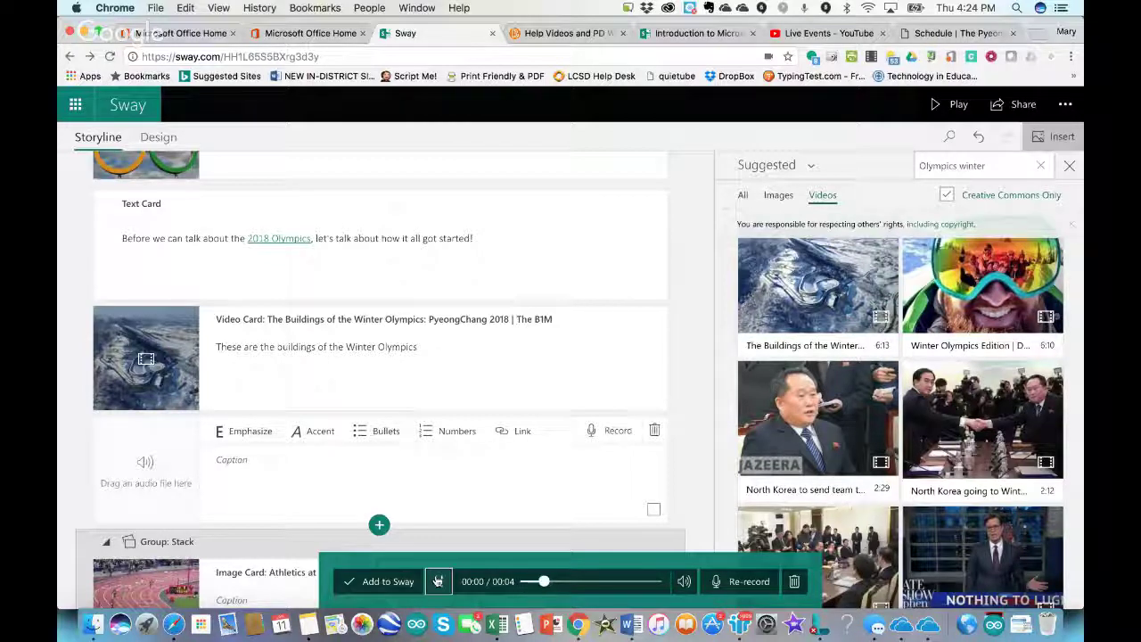
key("XF86AudioRaiseVolume")
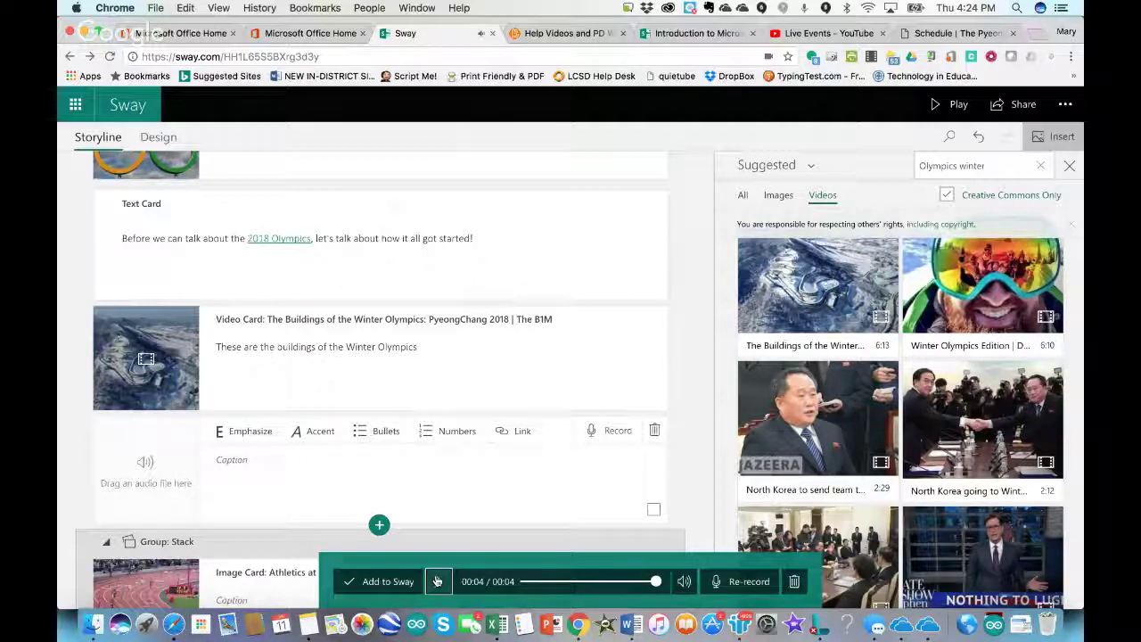
left_click(346, 588)
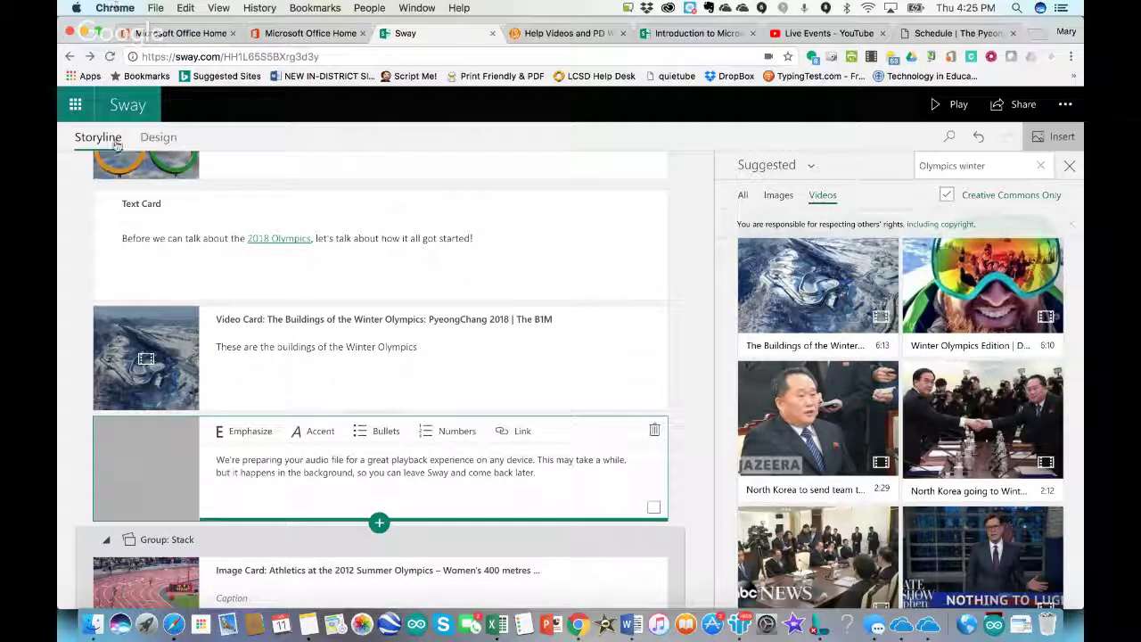
Step: Review the Vertical, Horizontal and Slides layout styles in the Sway's design and play the recorded audio beneath the video
left_click(152, 139)
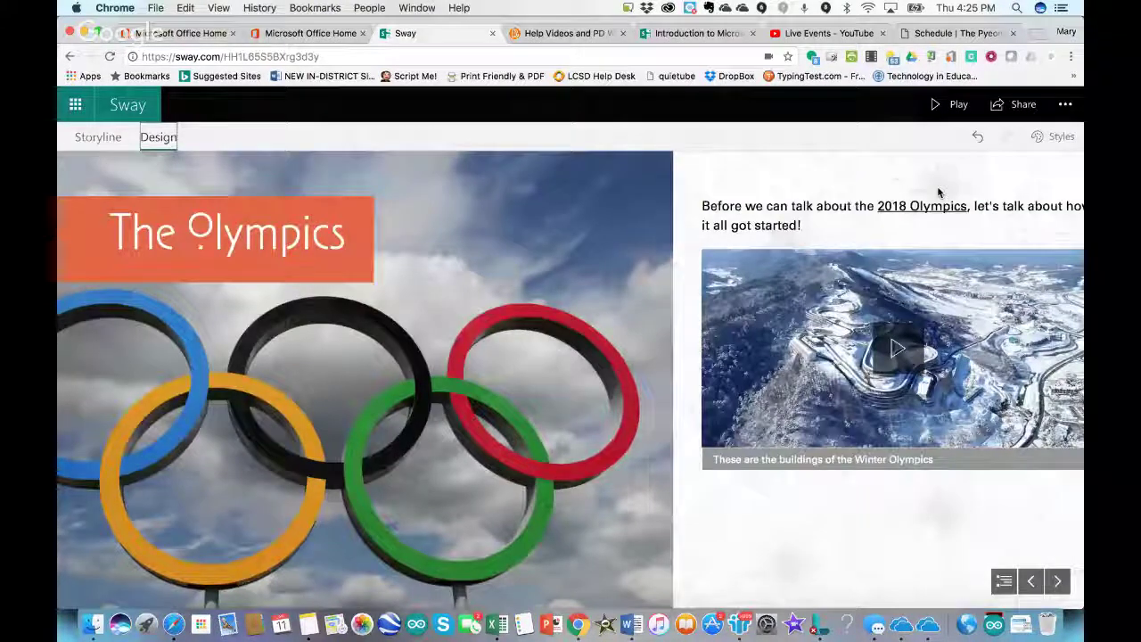
left_click(1053, 138)
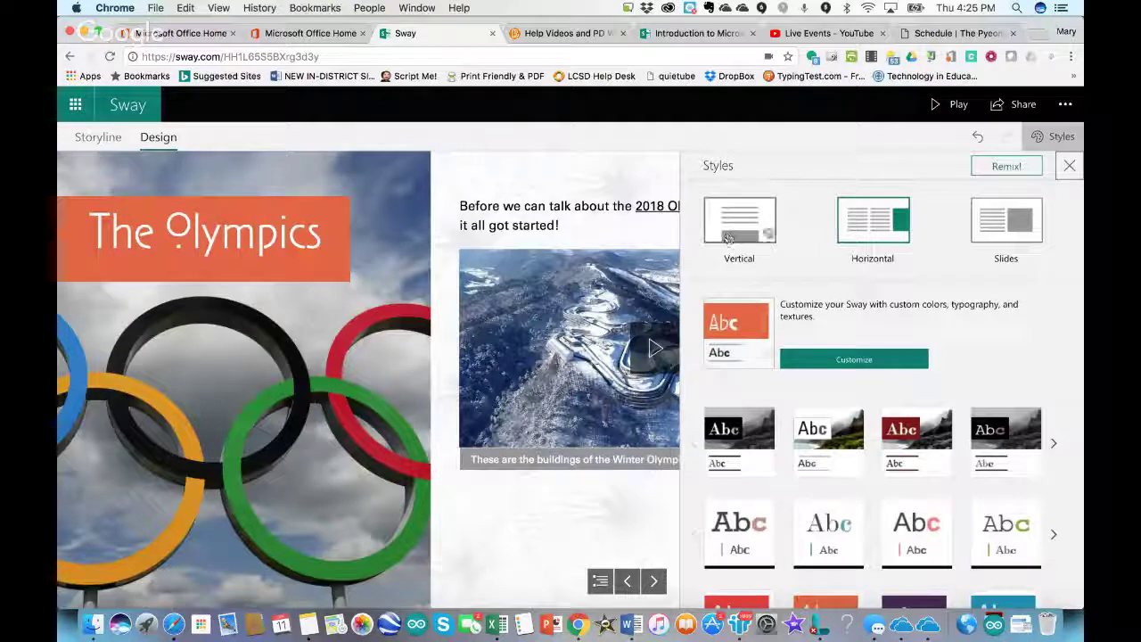
left_click(875, 224)
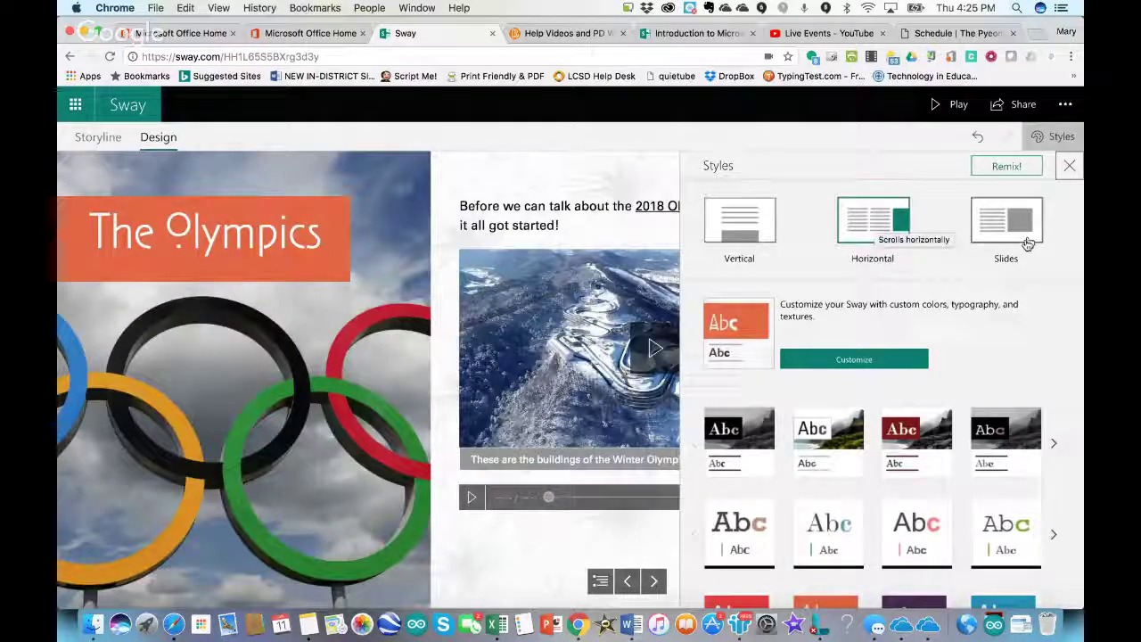
left_click(1016, 232)
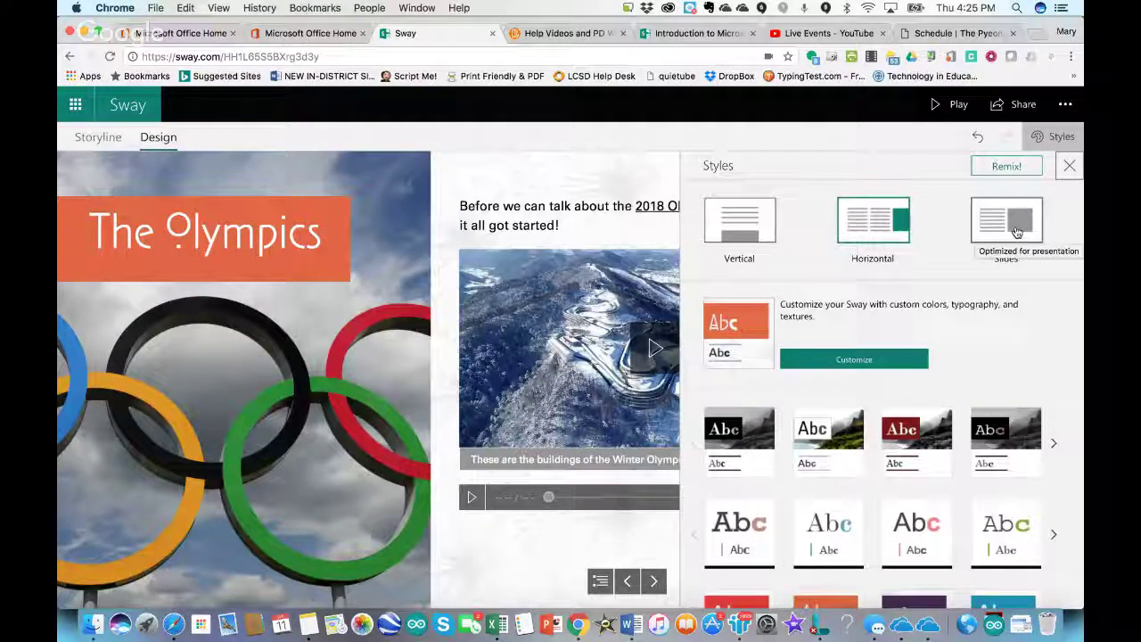
left_click(1070, 167)
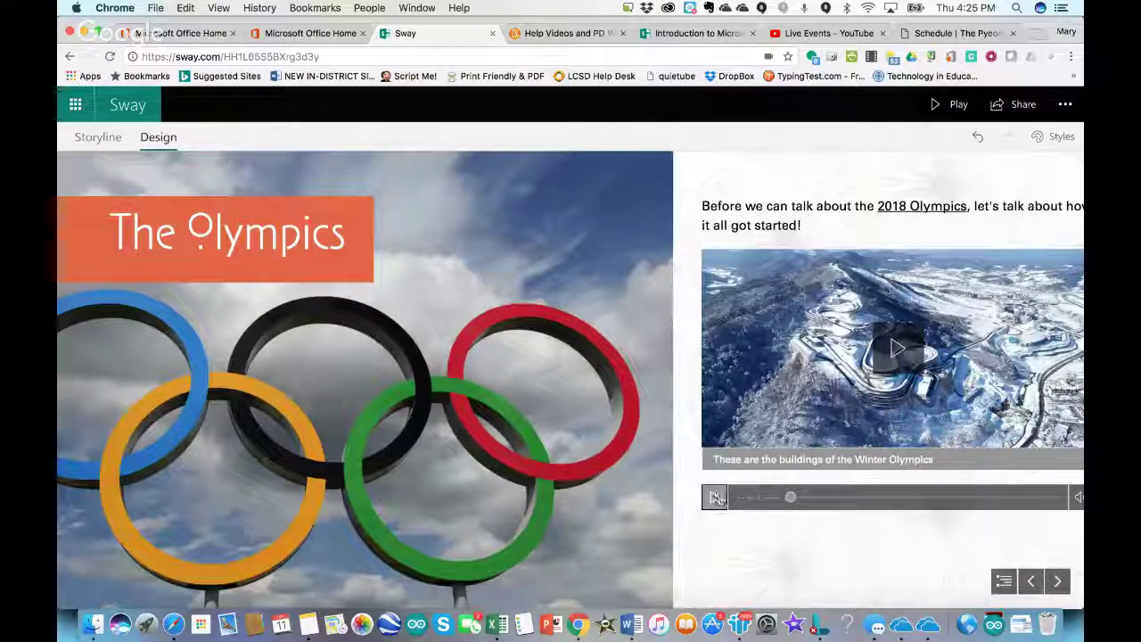
left_click(712, 499)
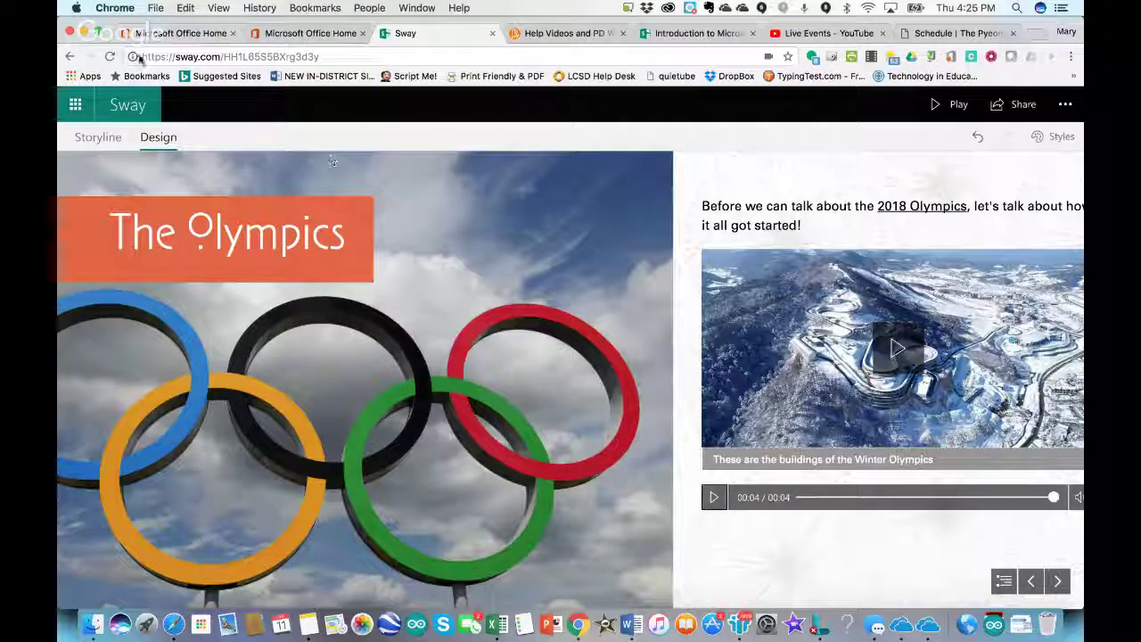
Step: Insert an embed card after the audio card, viewing the embedded Padlet in the Introduction to Microsoft Sway presentation as an example
left_click(91, 140)
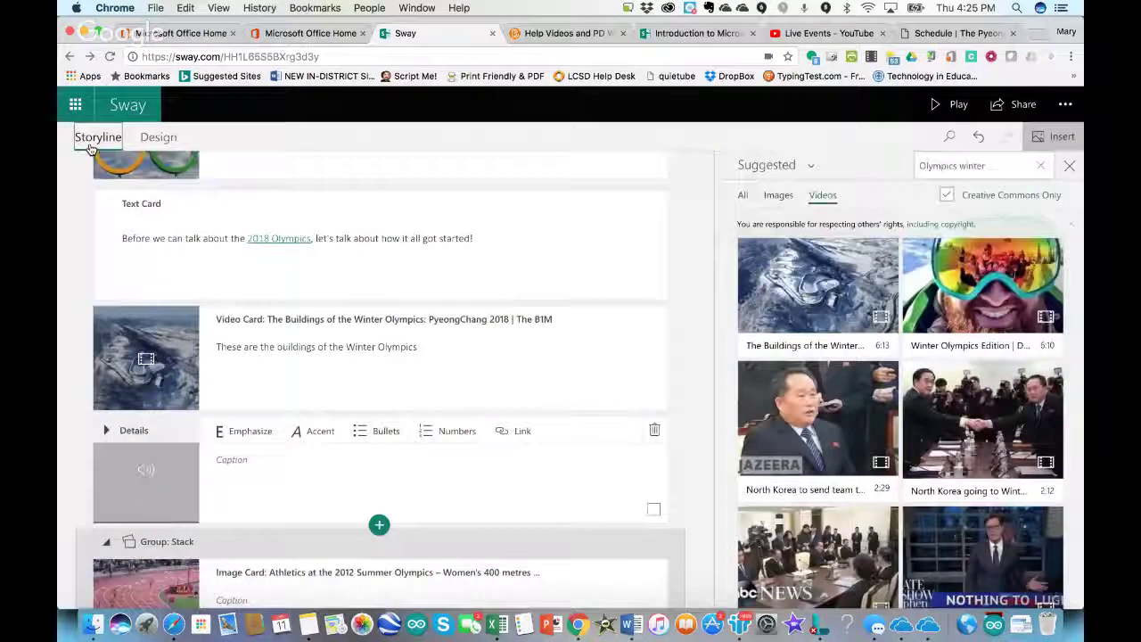
left_click(378, 524)
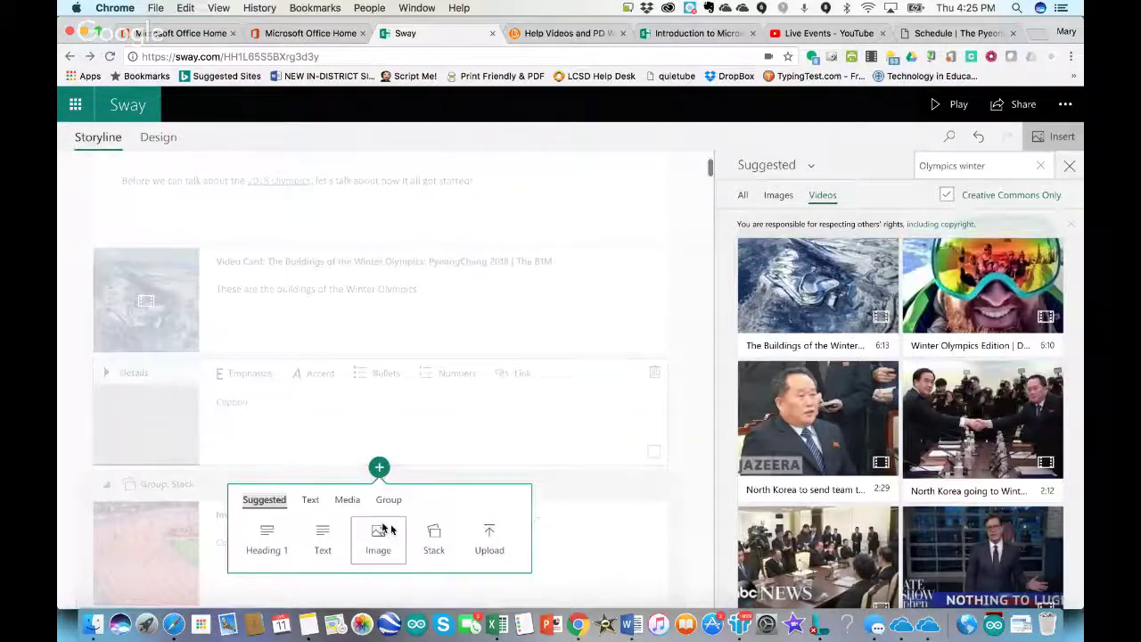
left_click(350, 501)
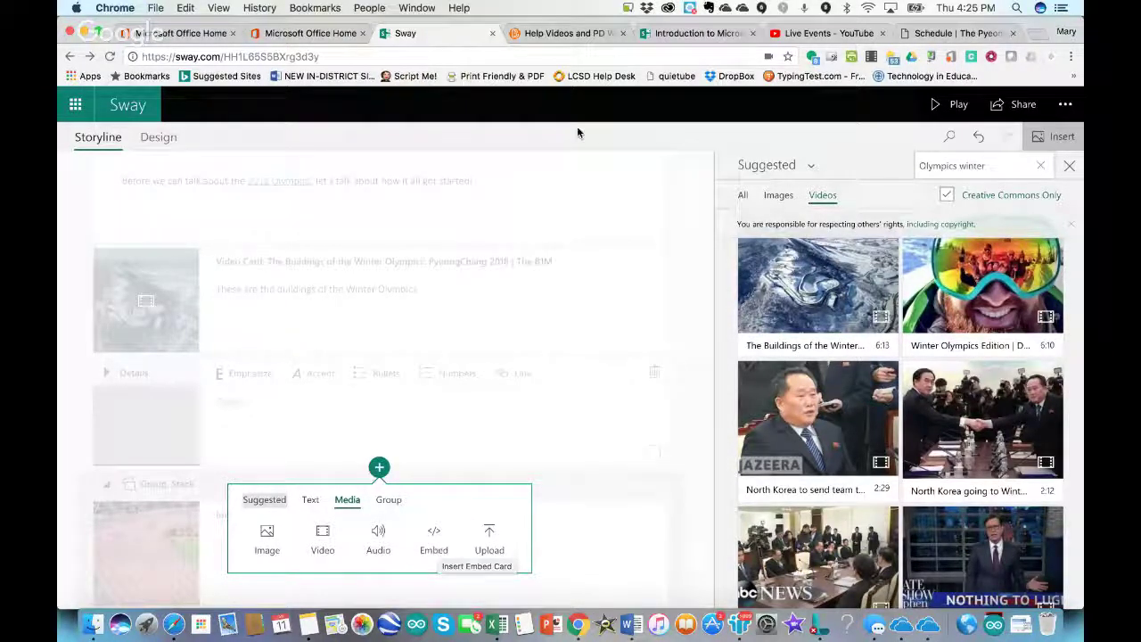
left_click(675, 36)
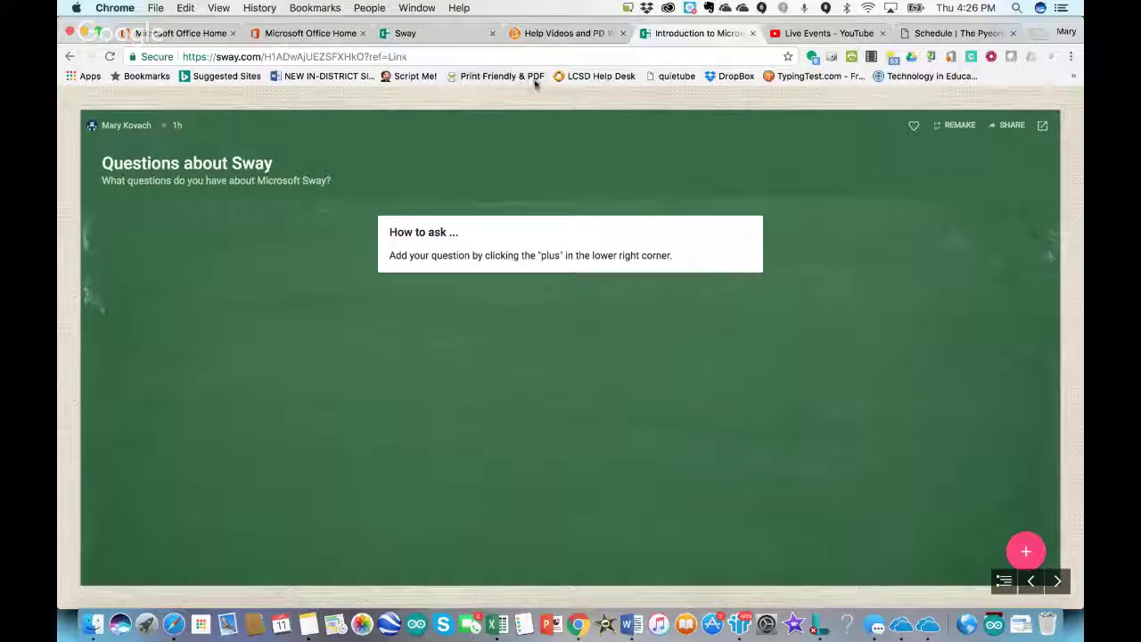
left_click(448, 33)
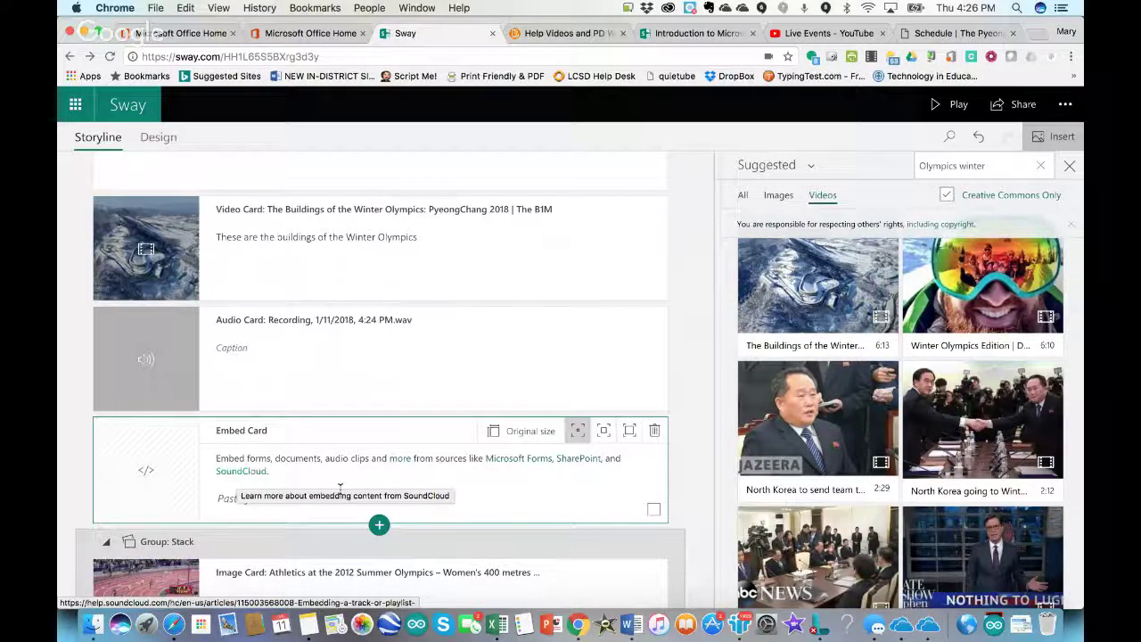
Step: Open the embed card's help article and examine the supported sites, highlighting Flipgrid and the Google entries such as Google Maps
left_click(401, 460)
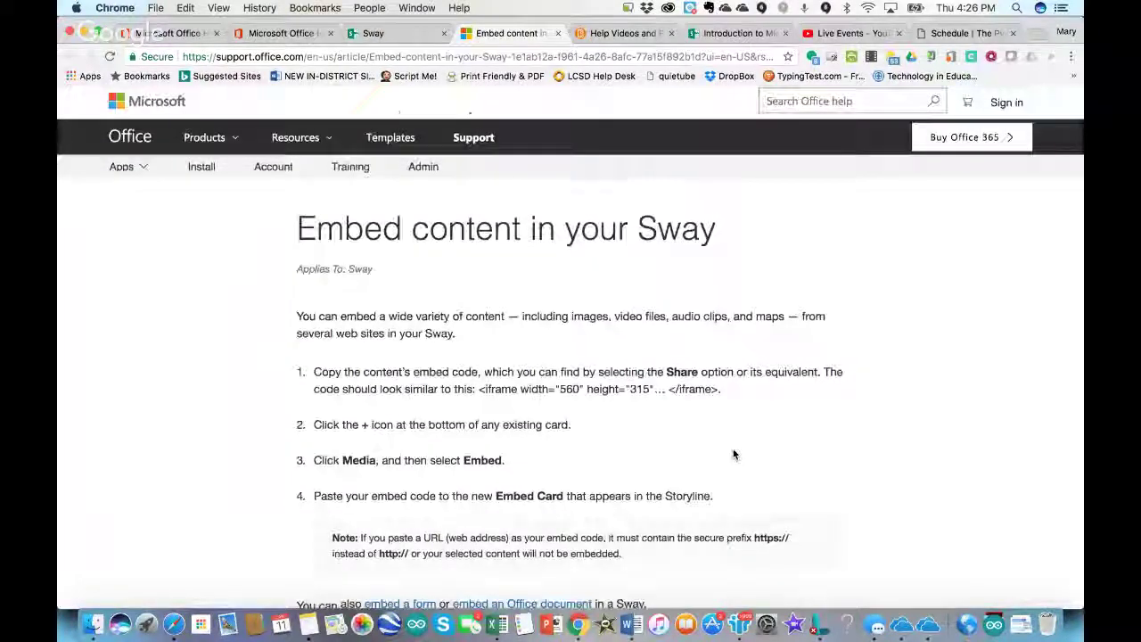
scroll(733, 455, "down", 15)
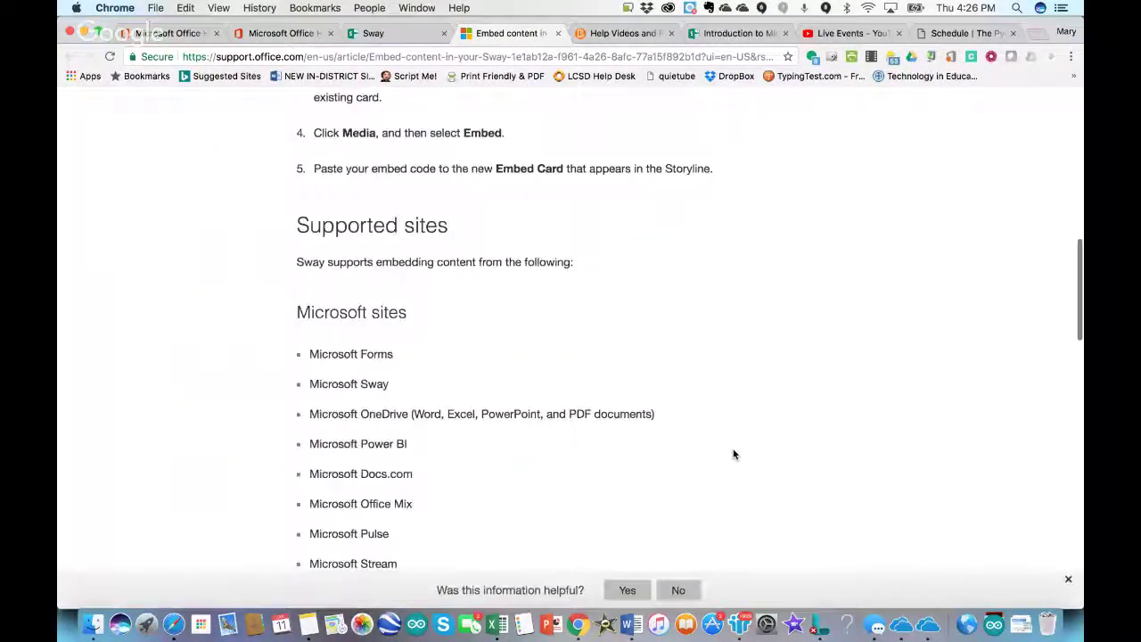
scroll(733, 454, "down", 5)
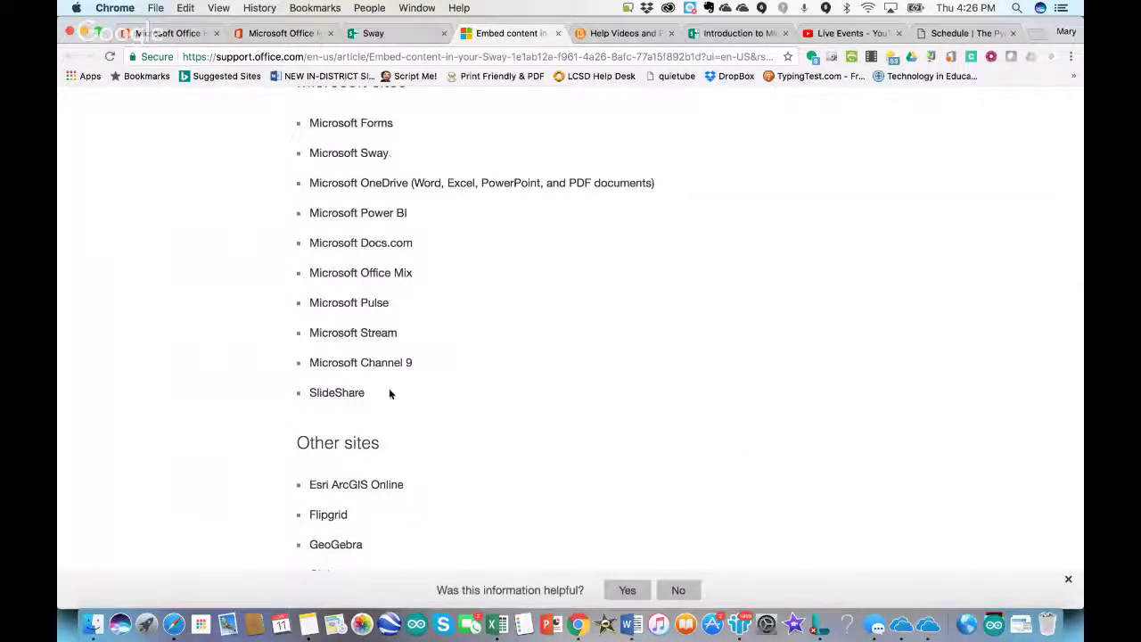
scroll(782, 401, "down", 5)
scroll(782, 401, "down", 3)
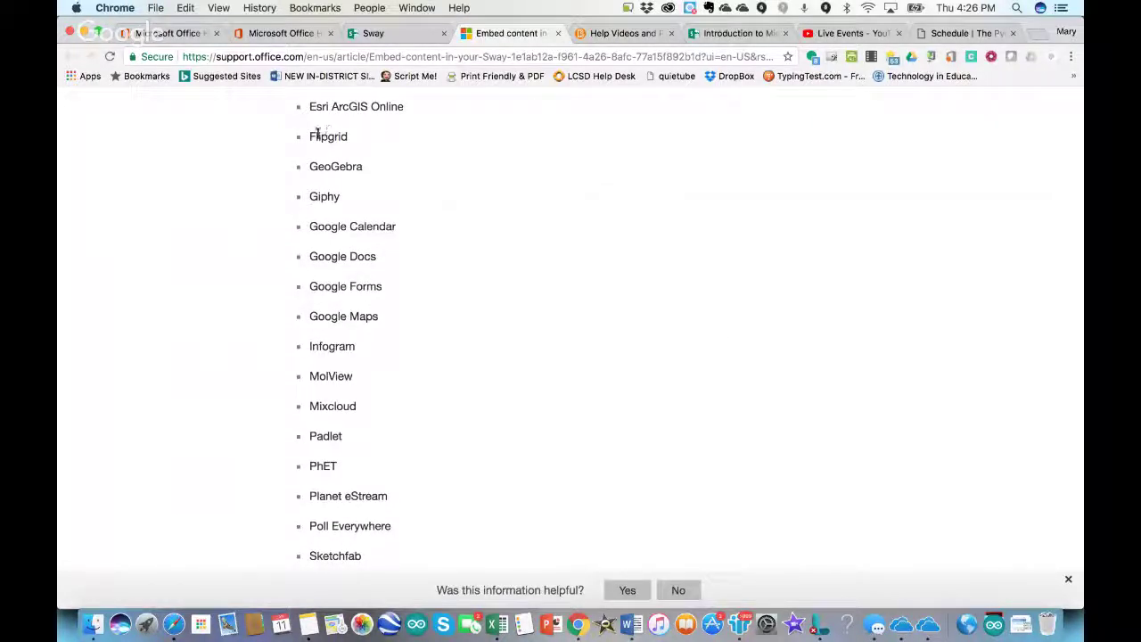
left_click_drag(309, 136, 351, 145)
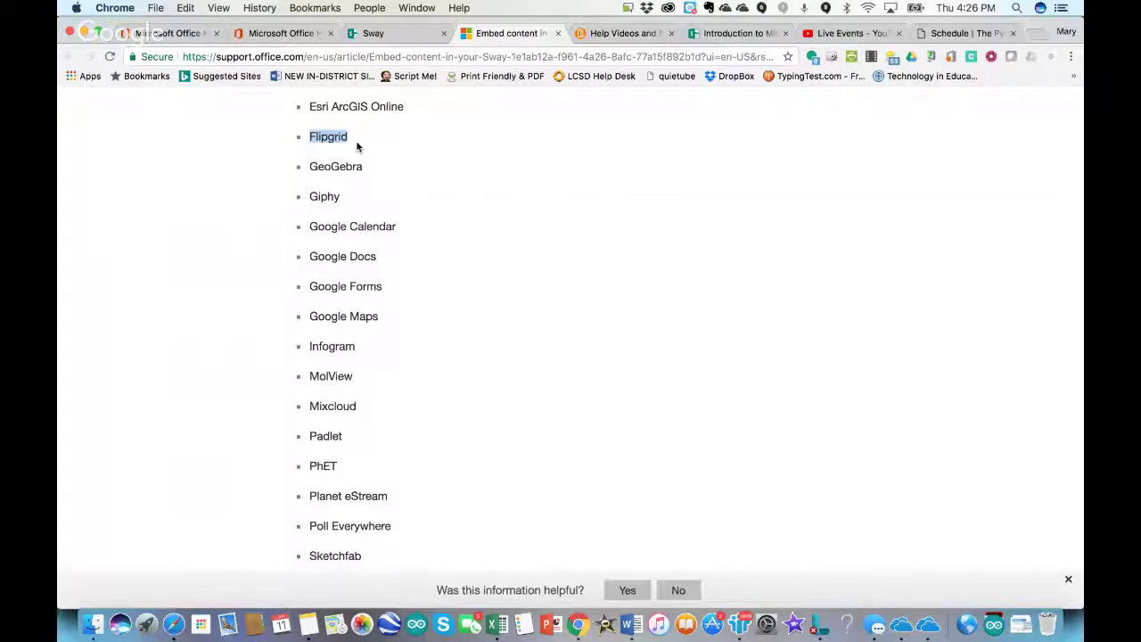
left_click(356, 147)
left_click_drag(352, 138, 309, 137)
left_click(353, 147)
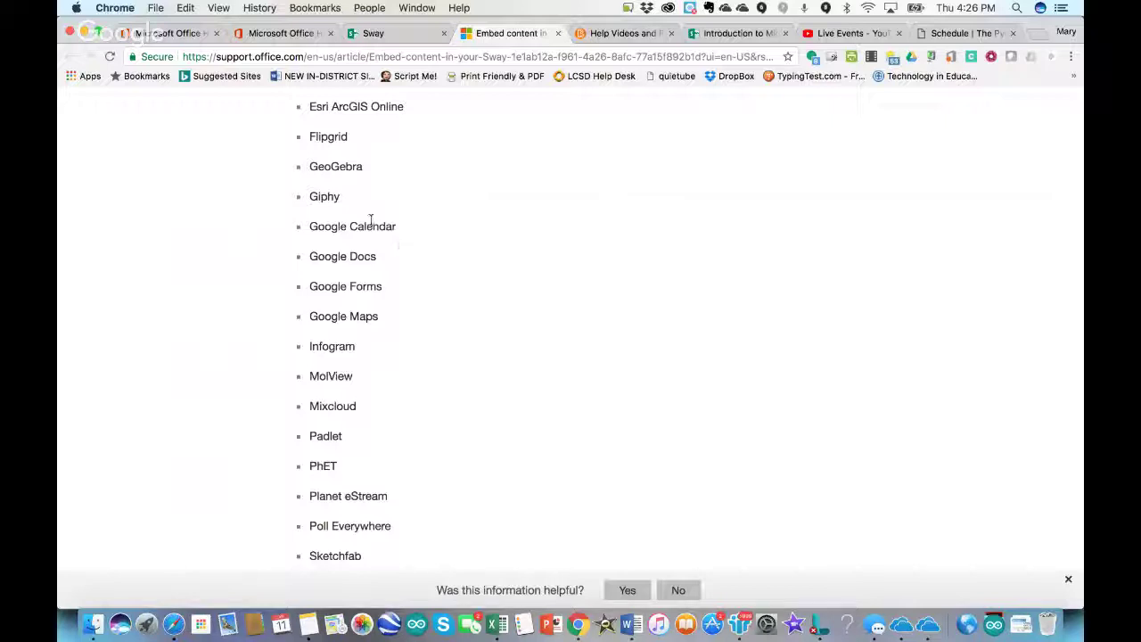
left_click_drag(312, 221, 387, 339)
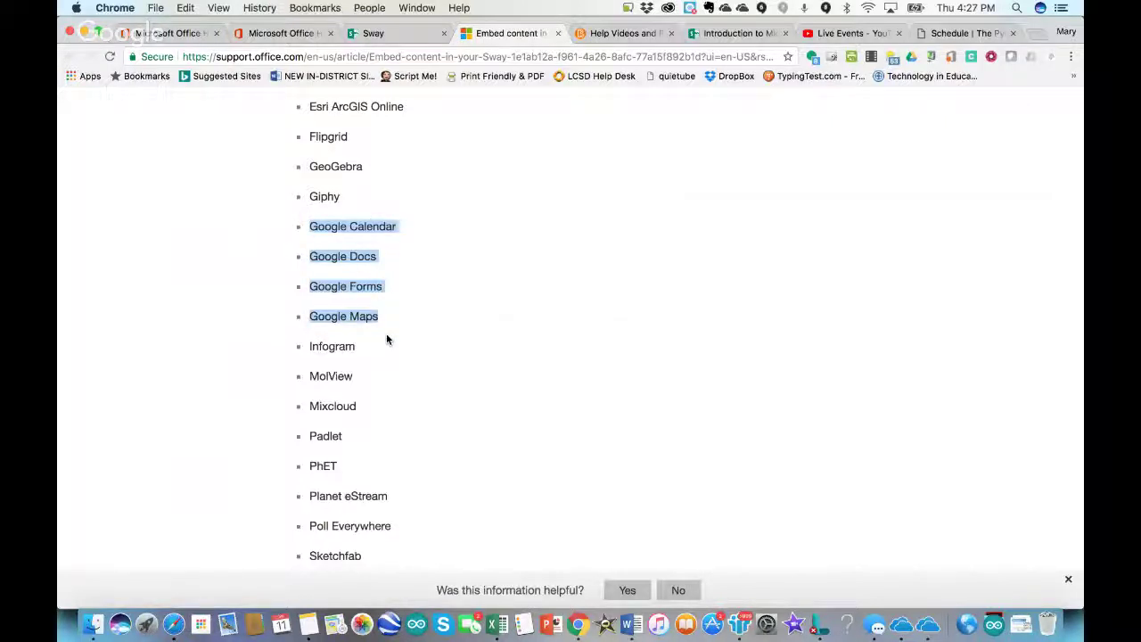
left_click(323, 316)
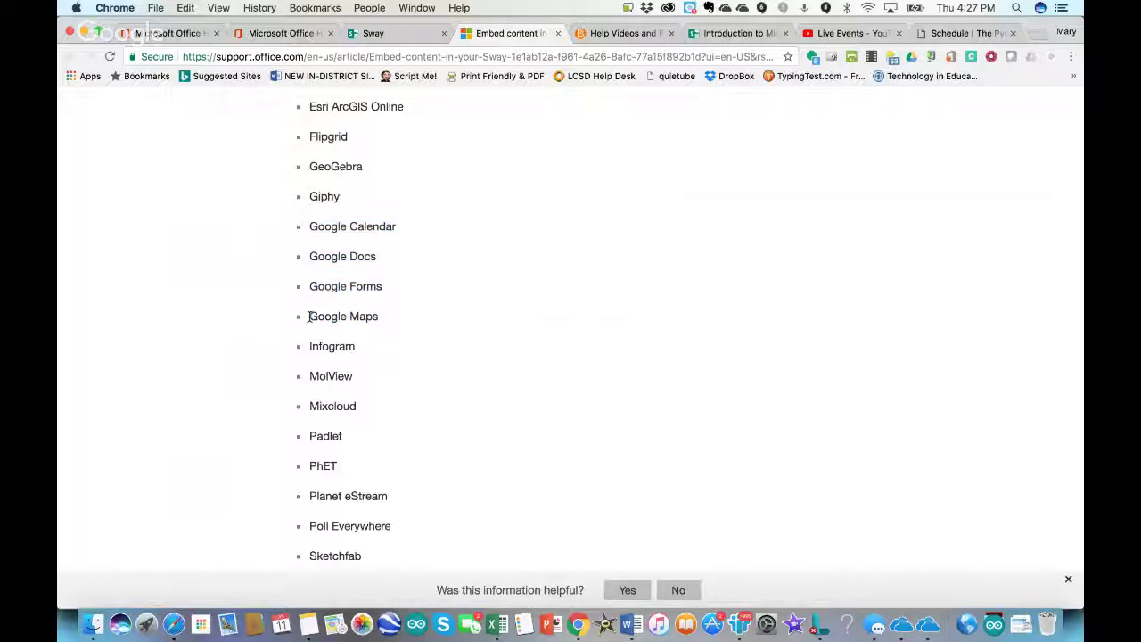
left_click_drag(308, 316, 392, 326)
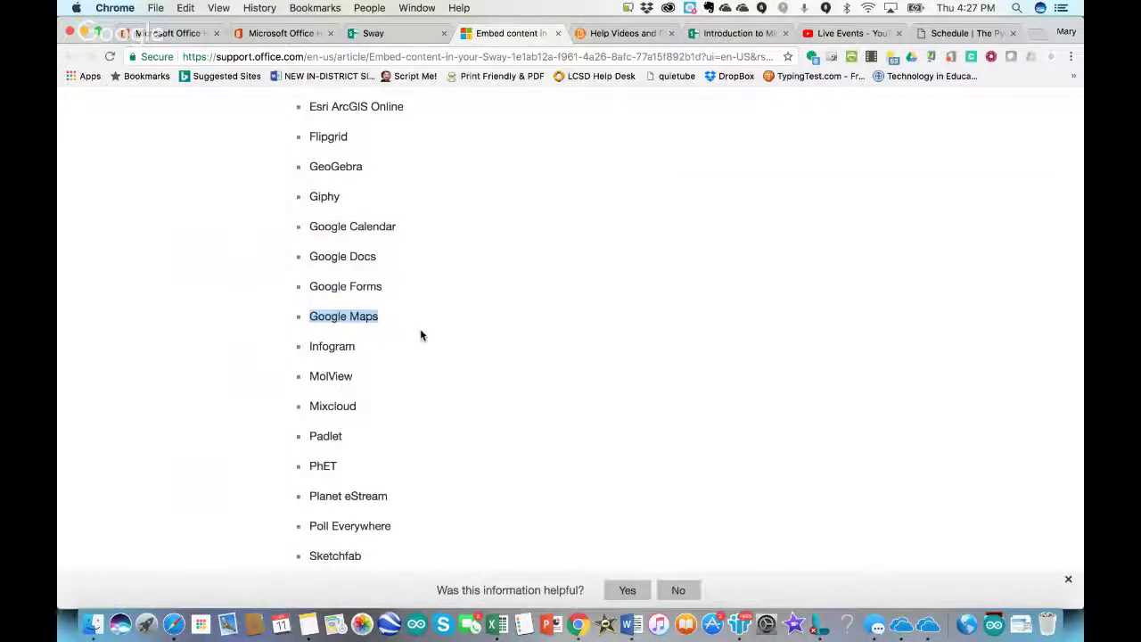
left_click(476, 354)
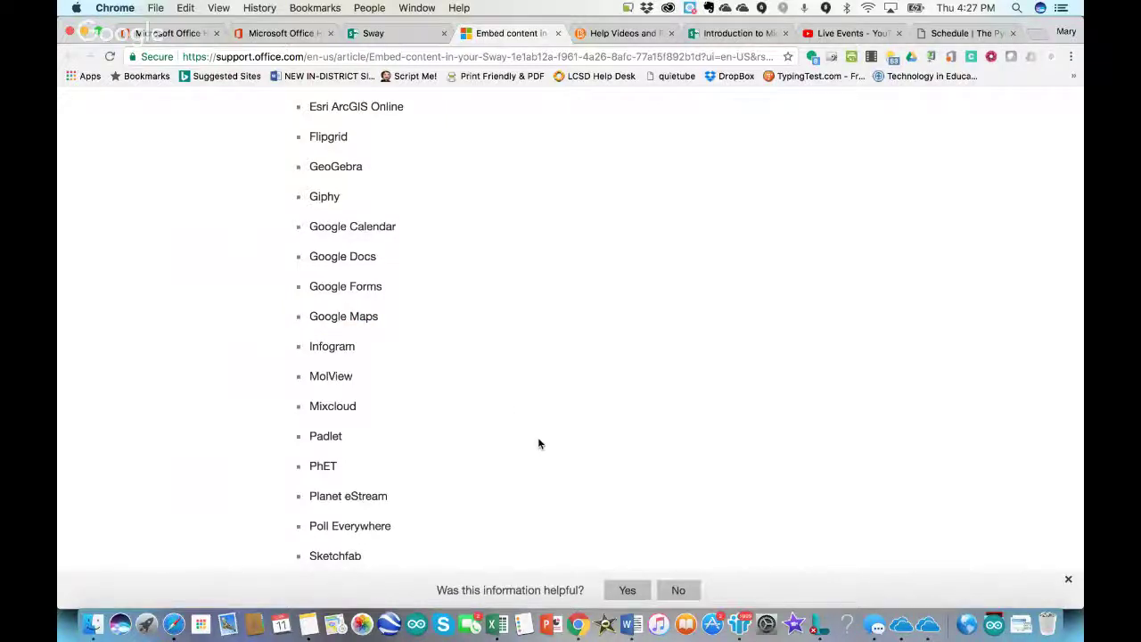
Step: Examine the rest of the supported sites list through YouTube, highlighting Padlet and PhET, and return towards its beginning
scroll(538, 443, "down", 2)
scroll(537, 443, "down", 3)
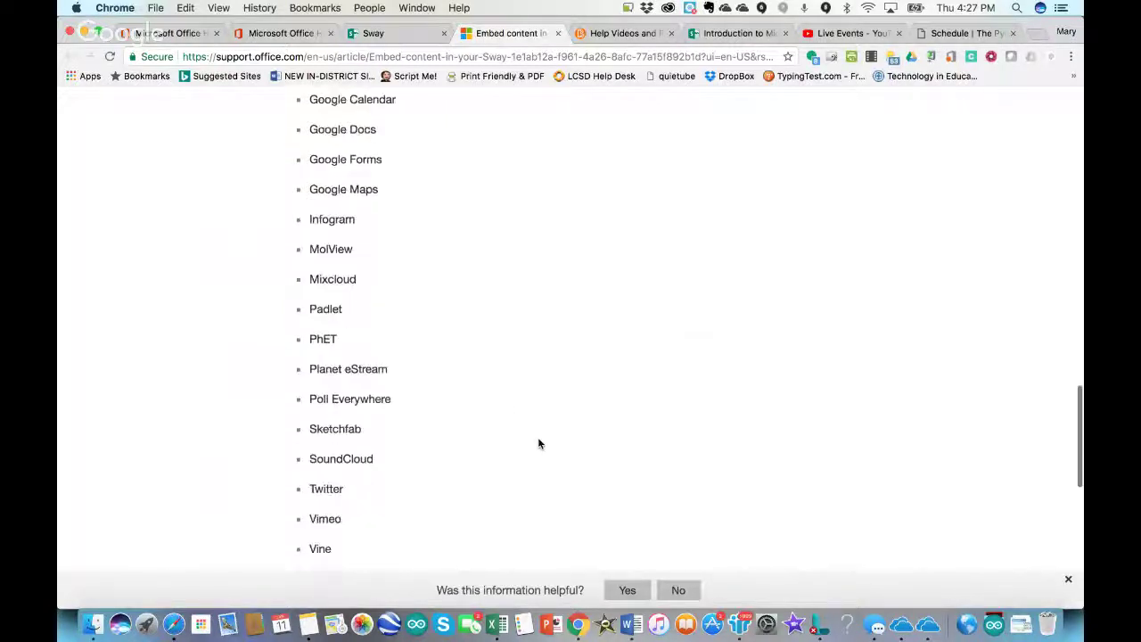
double_click(314, 308)
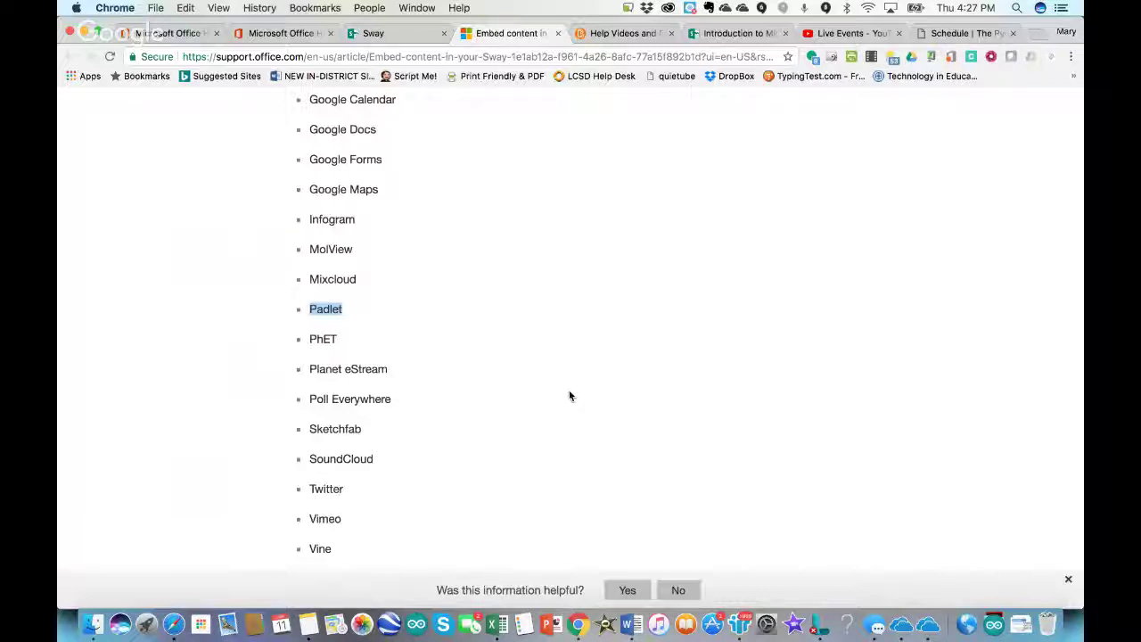
scroll(569, 396, "down", 5)
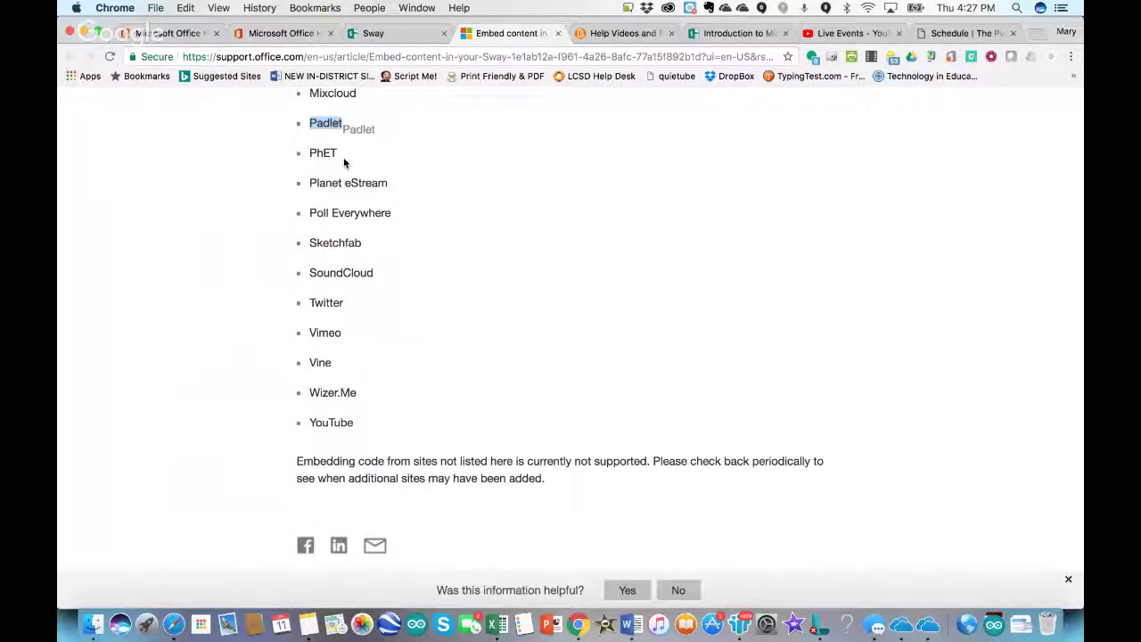
left_click_drag(333, 153, 307, 157)
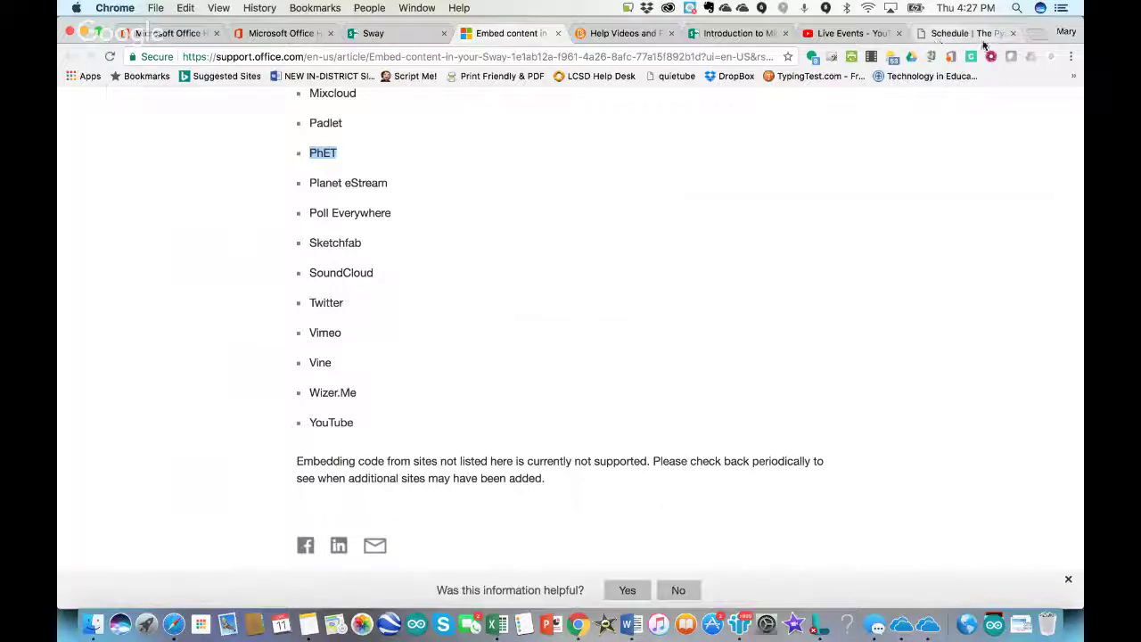
left_click(715, 251)
scroll(715, 251, "up", 3)
scroll(715, 250, "up", 1)
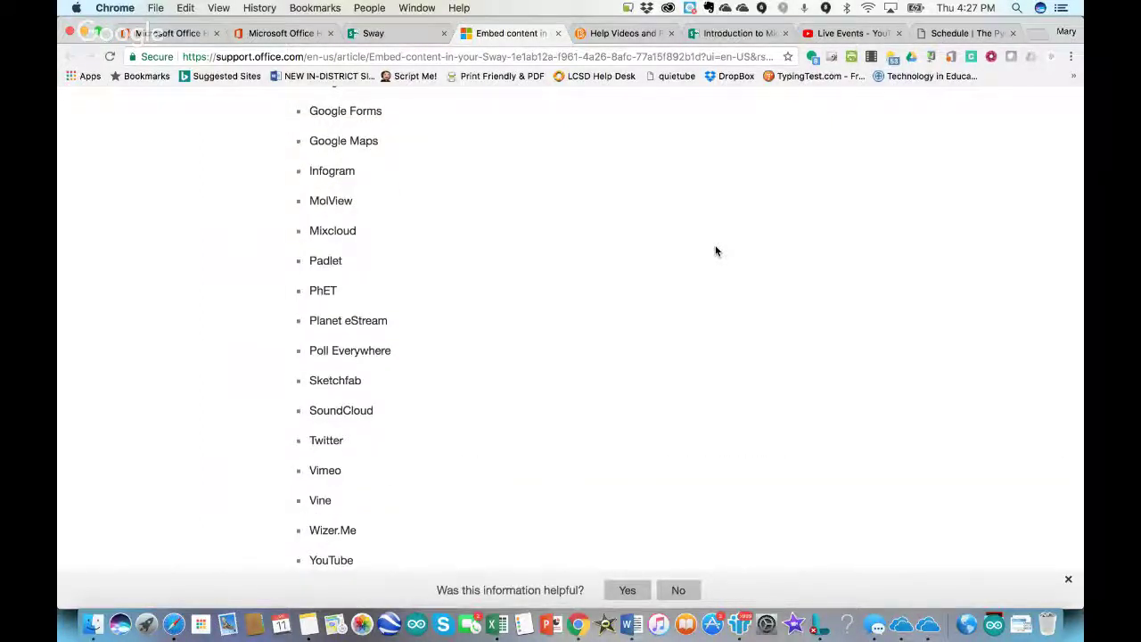
scroll(715, 250, "up", 5)
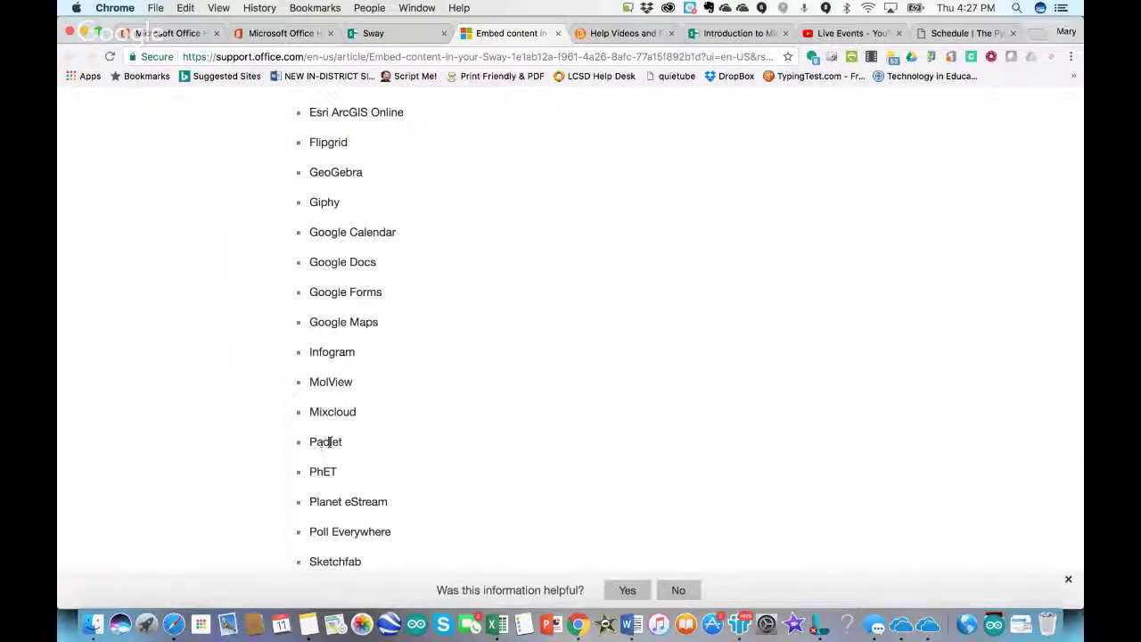
Step: Go to padlet.com in a new browser tab and open the board My Simpson Padlet
left_click(1036, 36)
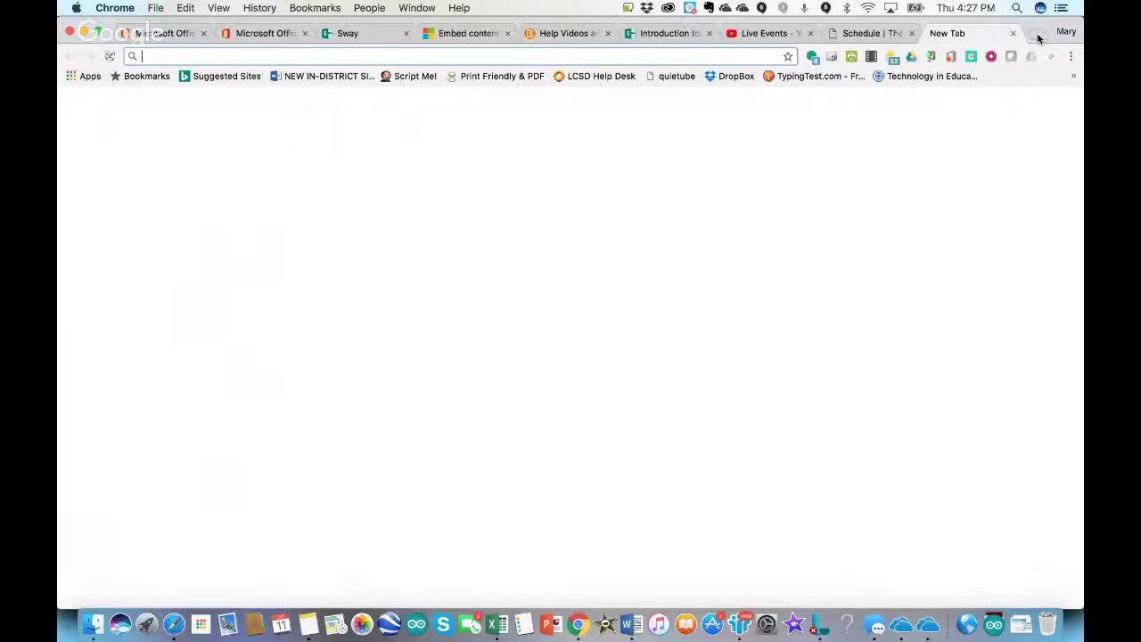
type("padlet.com")
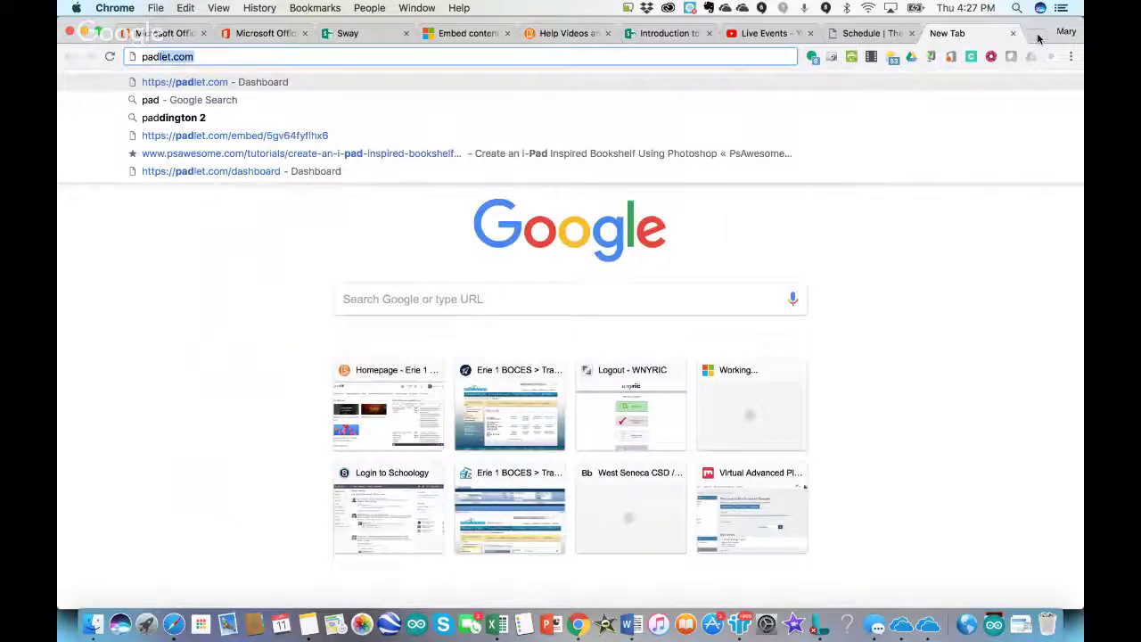
key("Return")
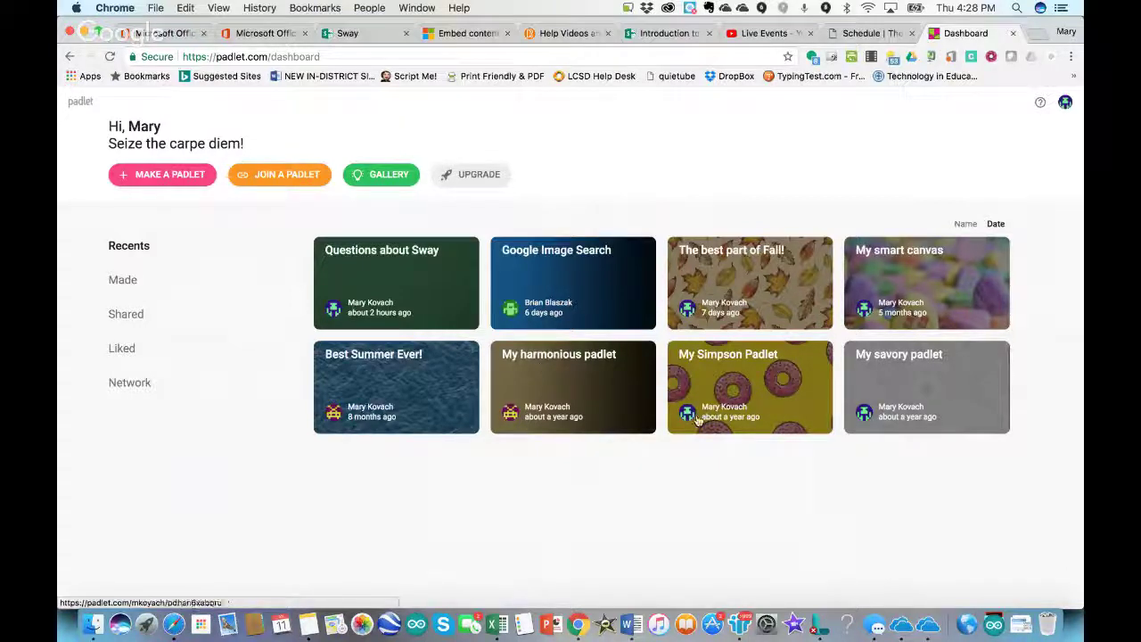
left_click(738, 387)
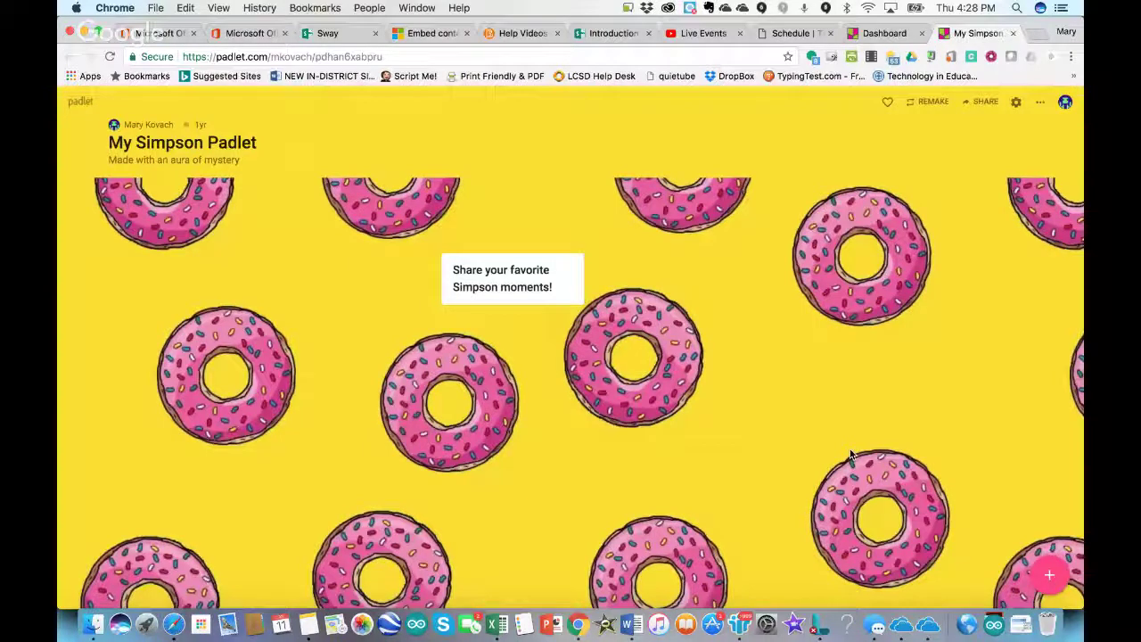
Step: Add a post titled Medals to the Simpson board with the text "Triumphant Gold ... So-so Silver, and Shameful Bronze"
left_click(1052, 581)
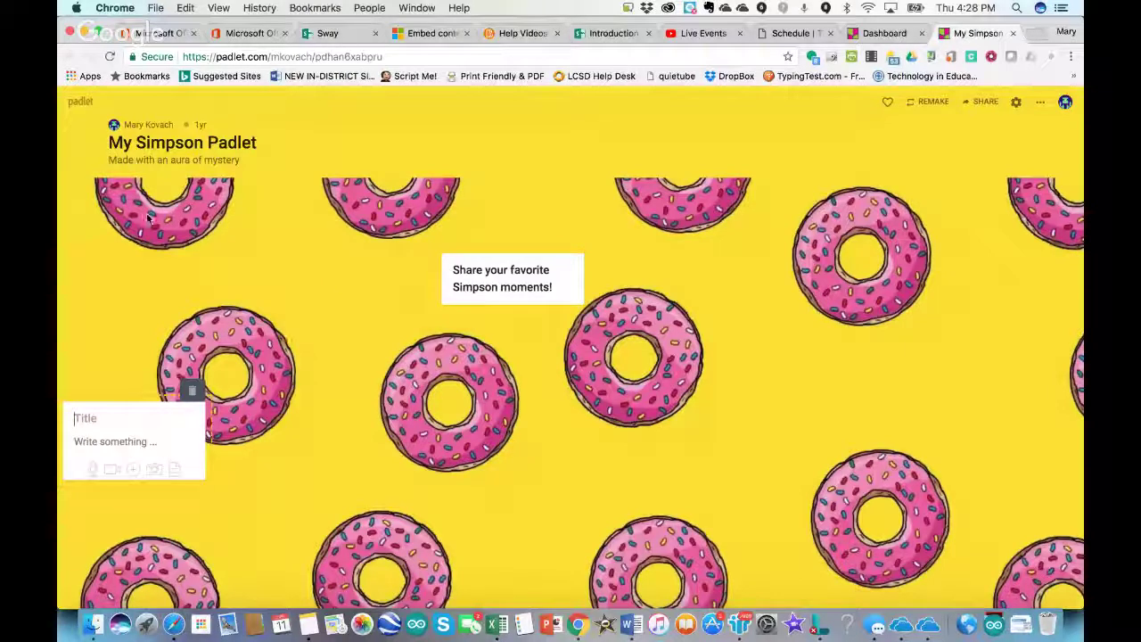
type("Medals")
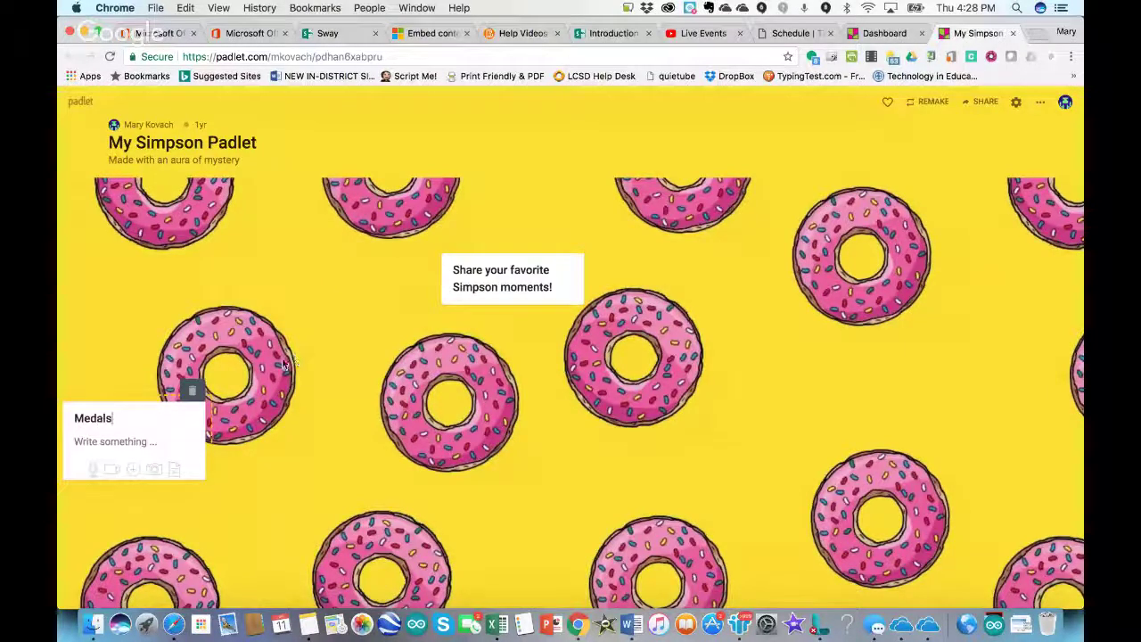
left_click(113, 441)
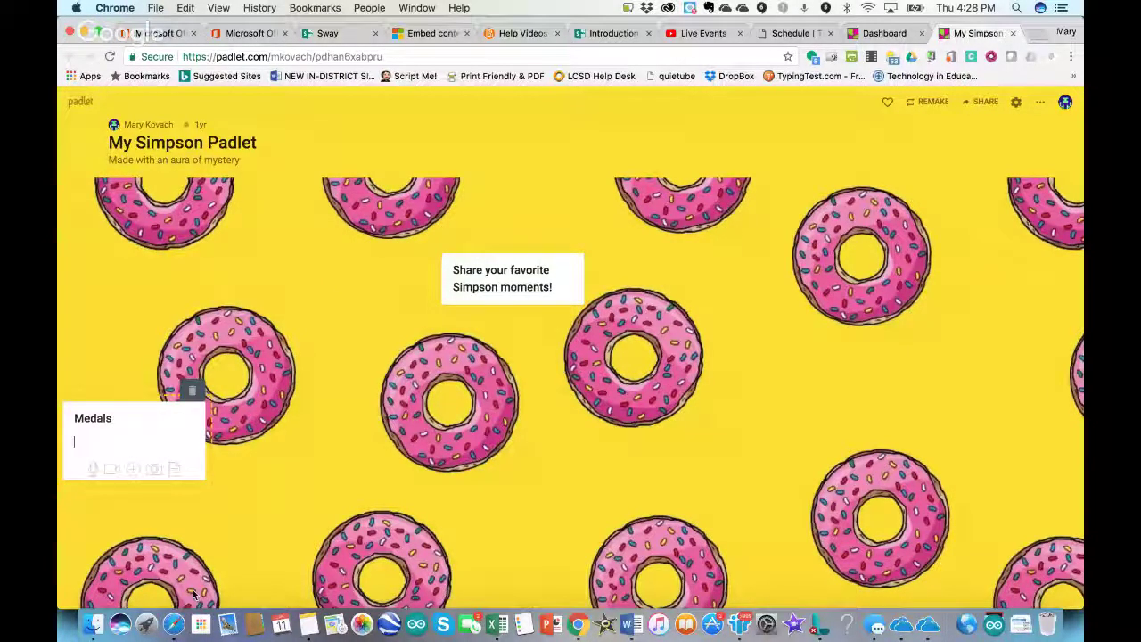
type("Triumphant Gold ... So-so ")
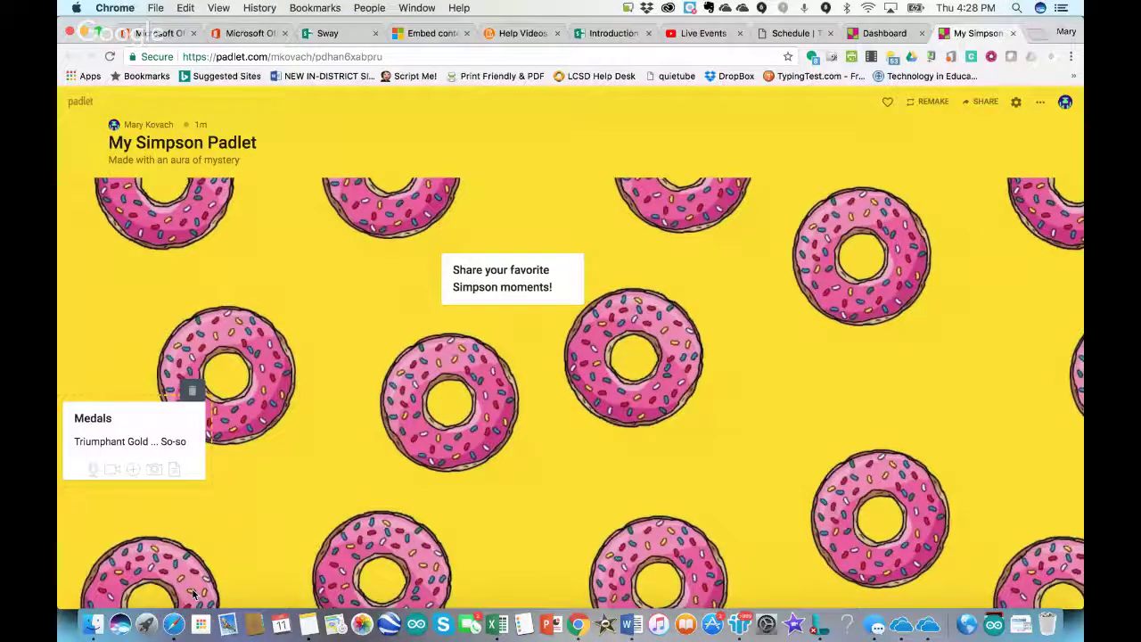
type("Silver, and Shame")
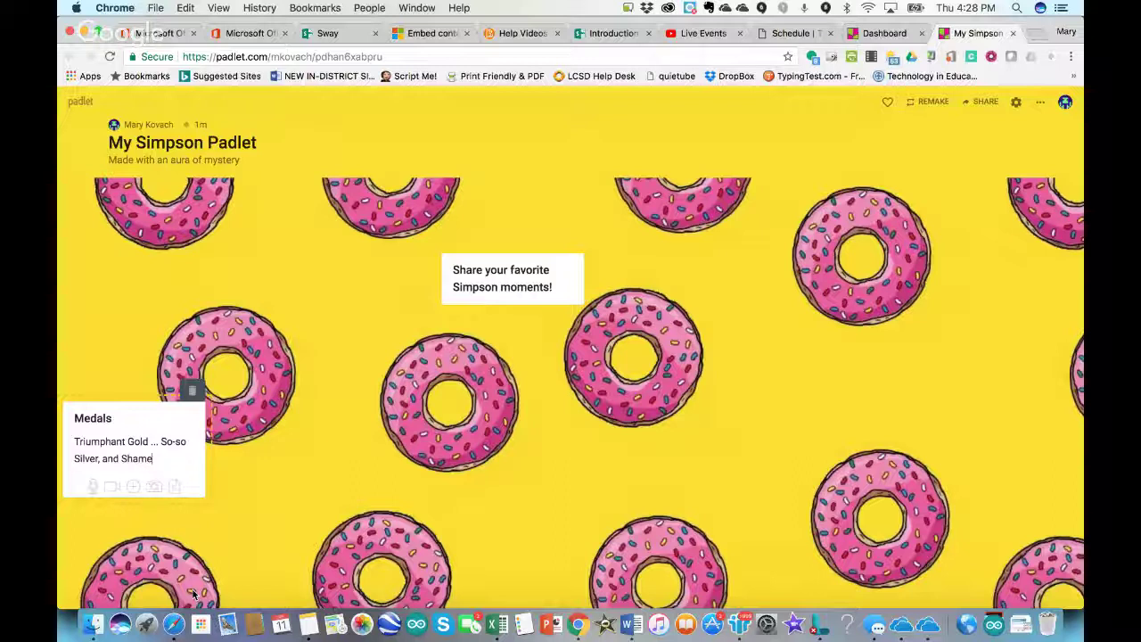
type("ful Bronze")
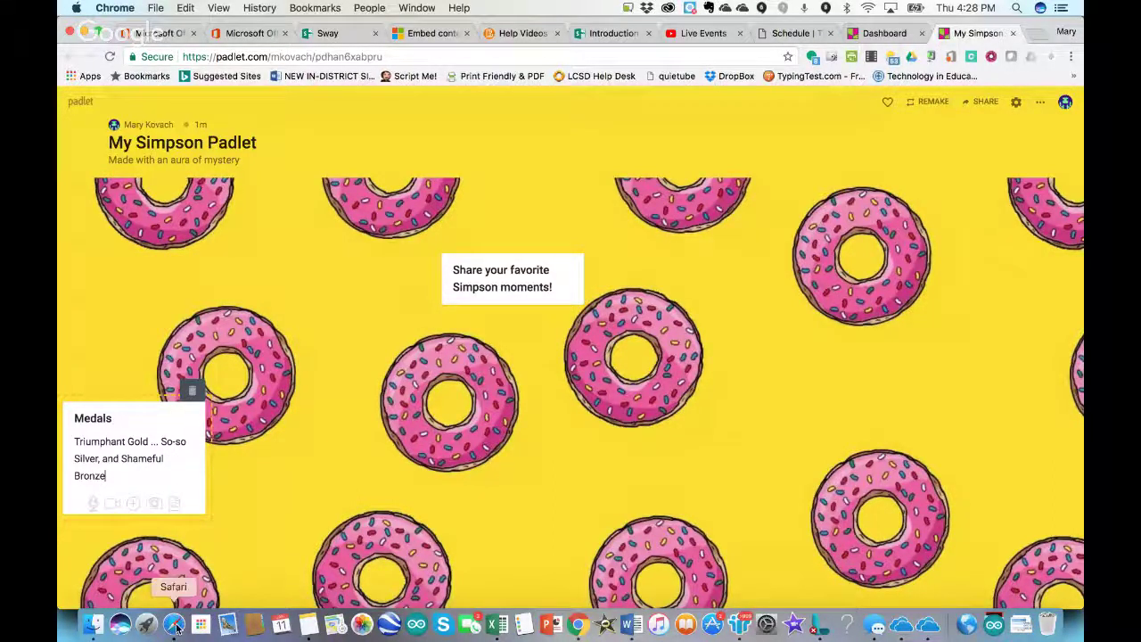
left_click(330, 454)
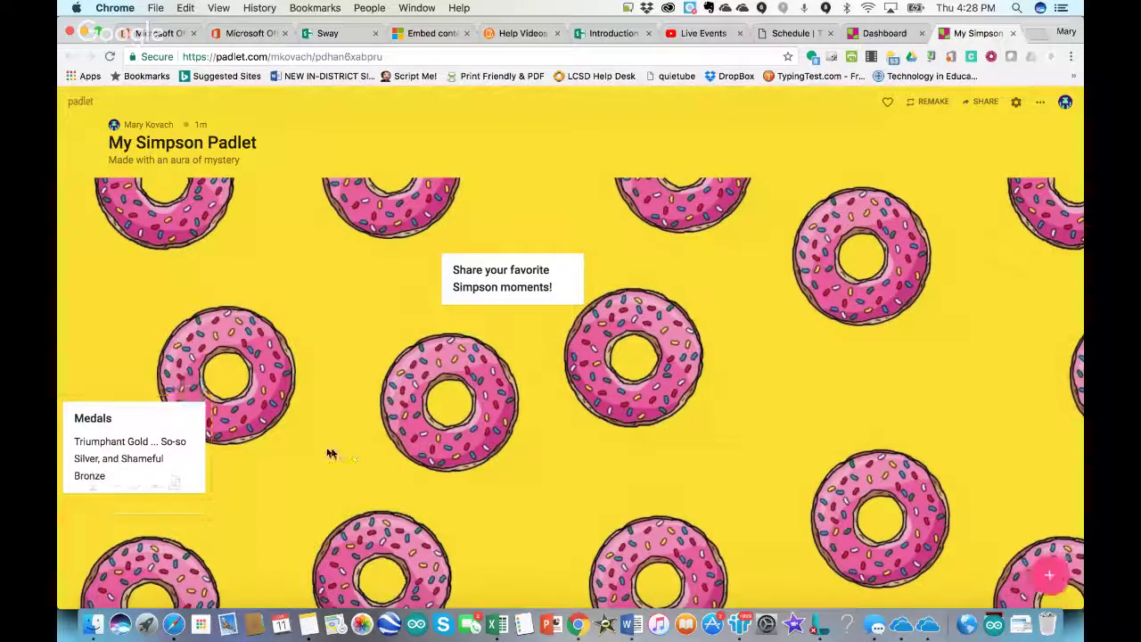
mouse_move(183, 437)
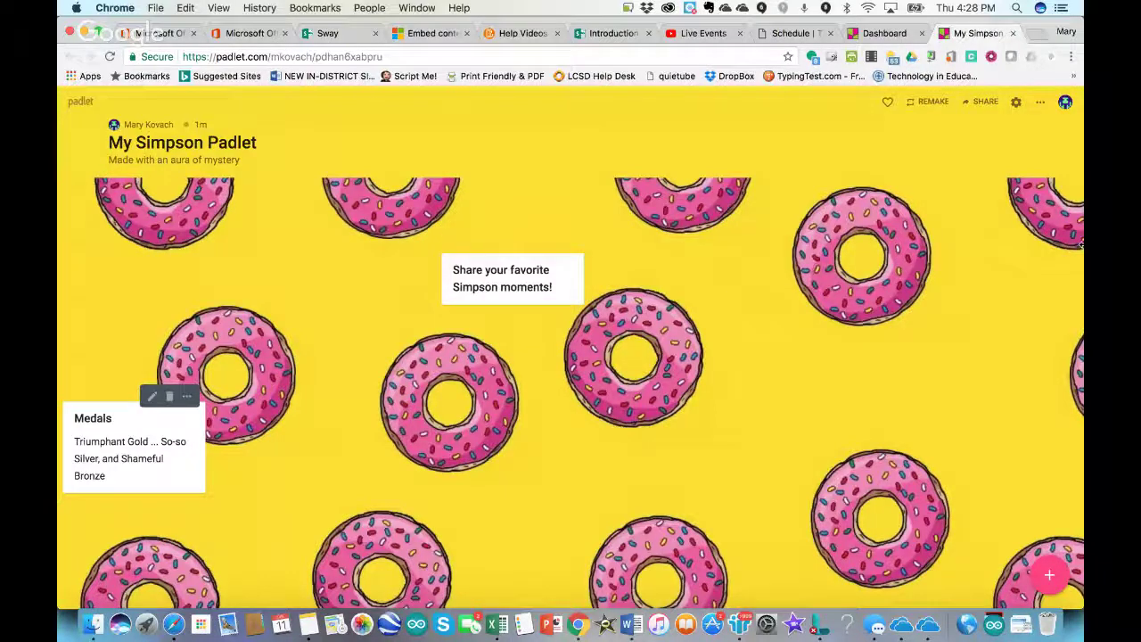
Step: Open the board's sharing options for embedding in a blog or website and copy the full embed code
left_click(981, 101)
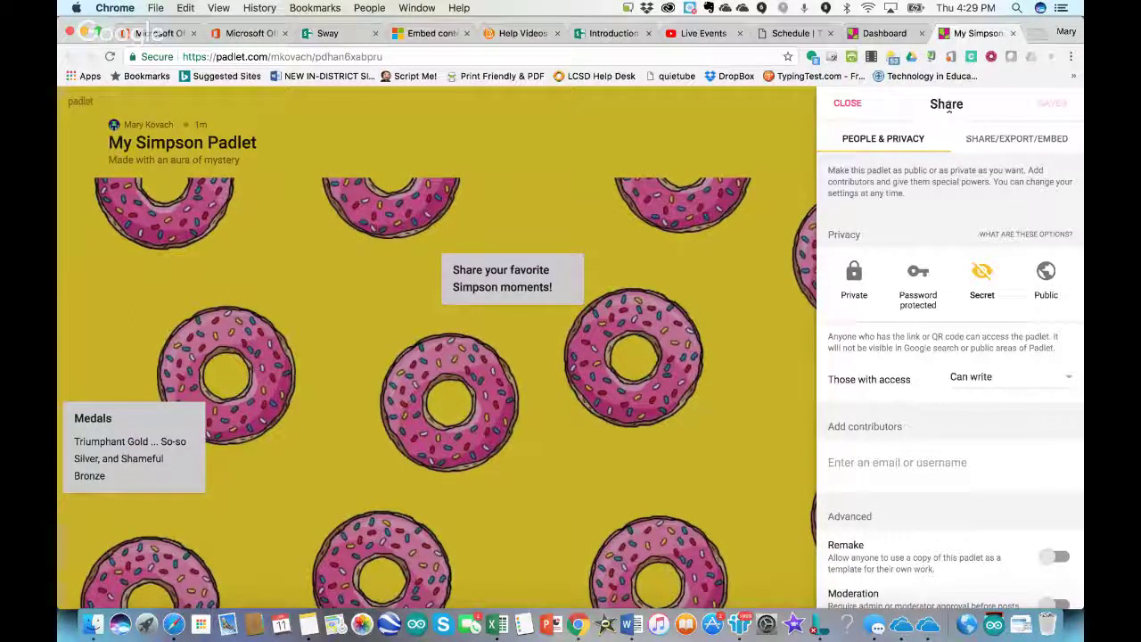
left_click(1000, 142)
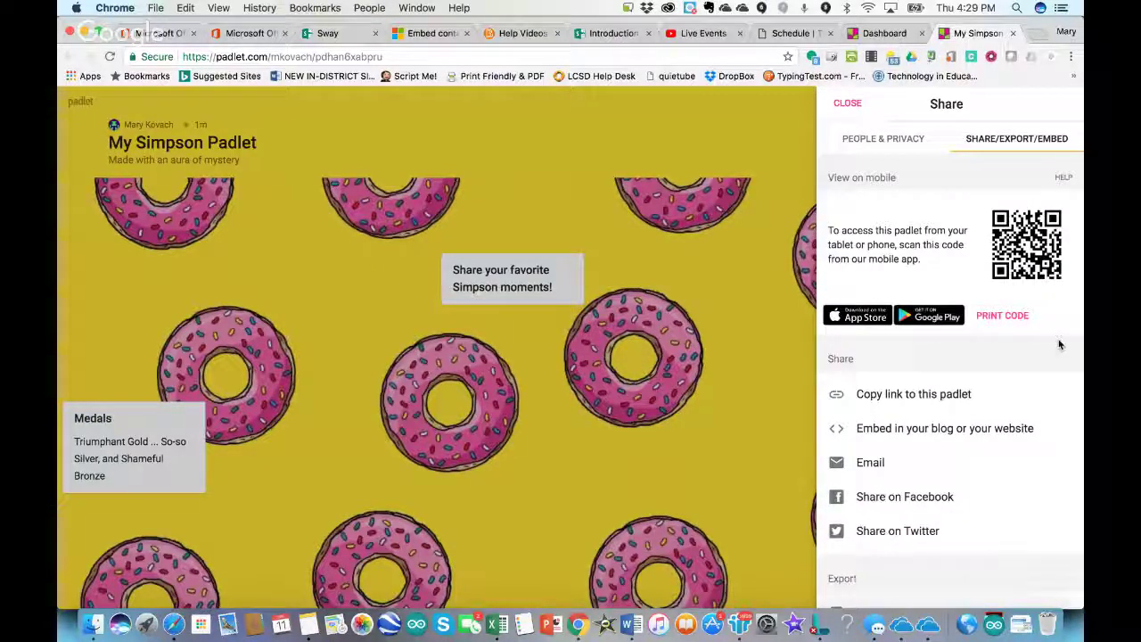
left_click(888, 436)
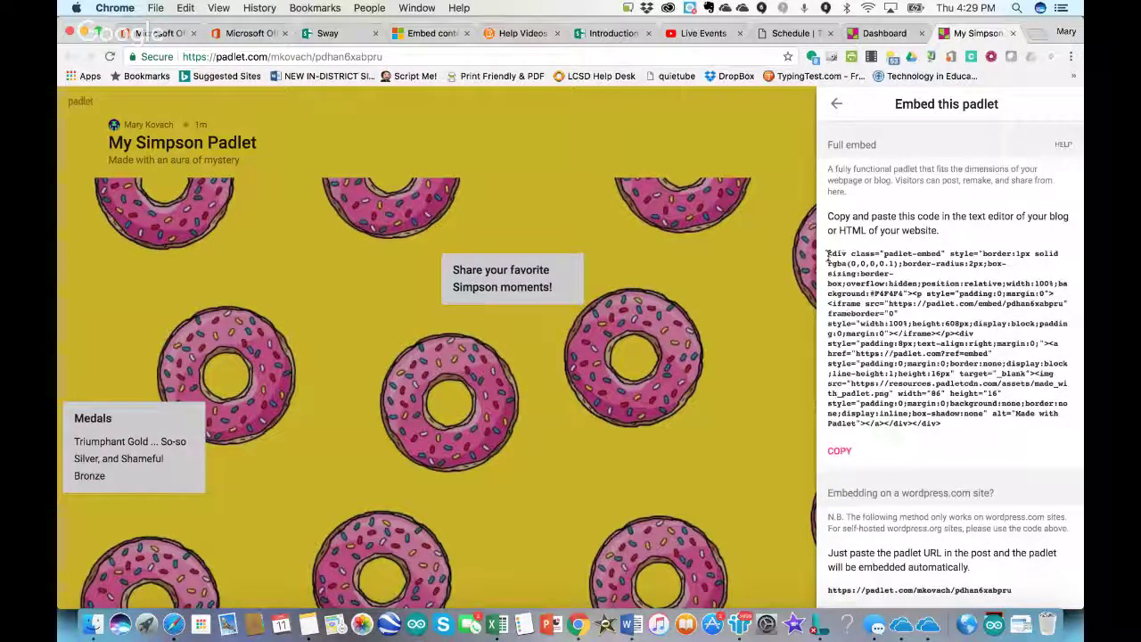
left_click_drag(828, 254, 964, 442)
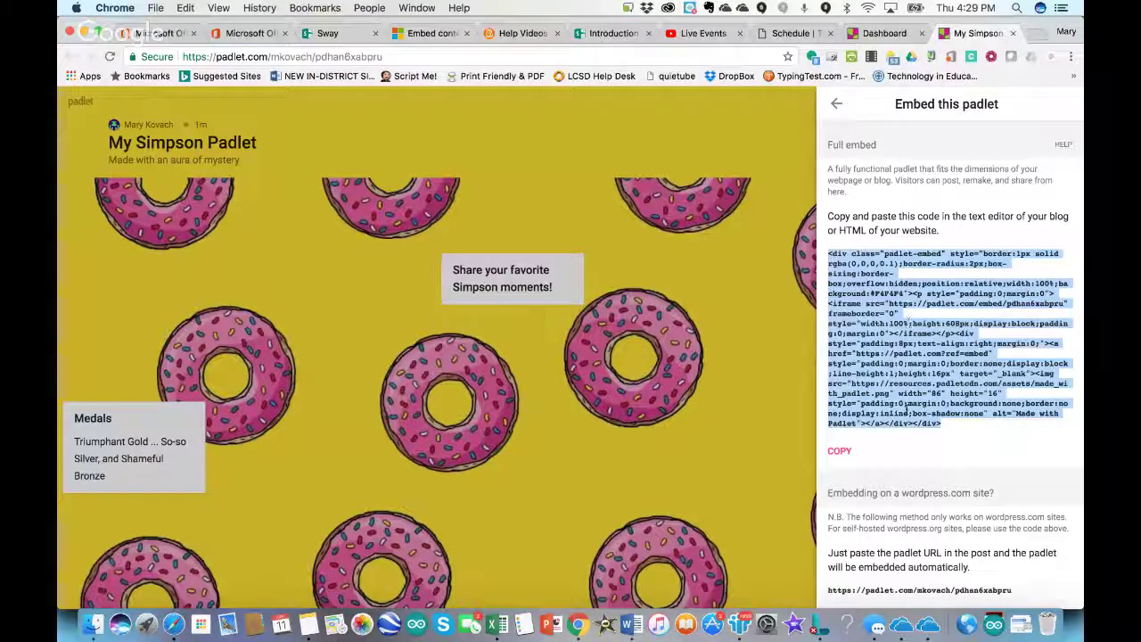
left_click(962, 438)
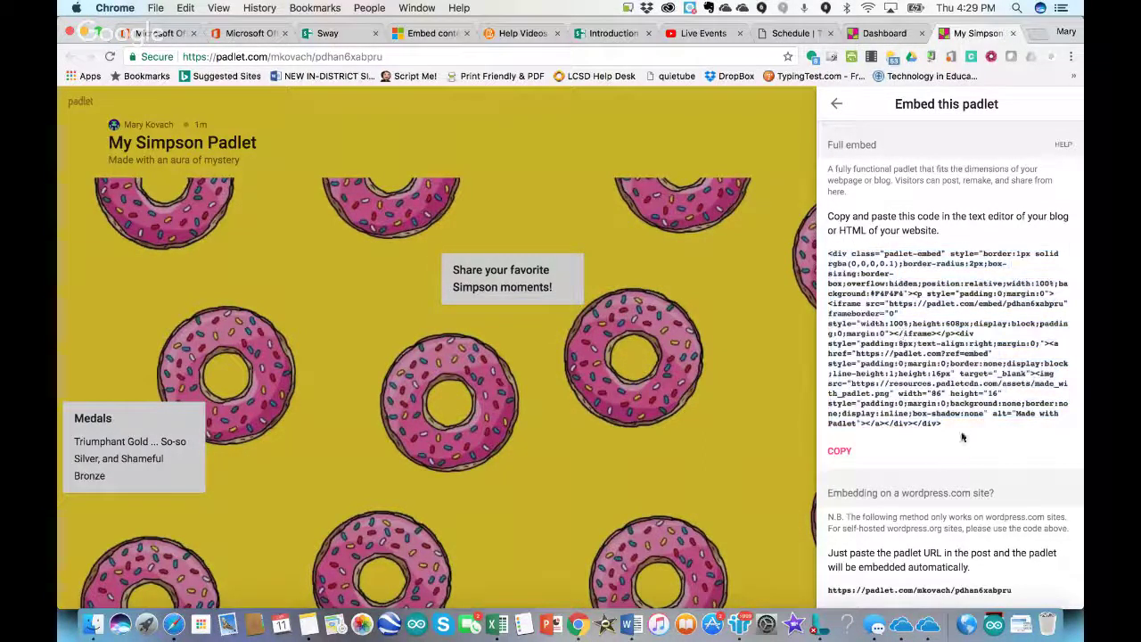
left_click(839, 450)
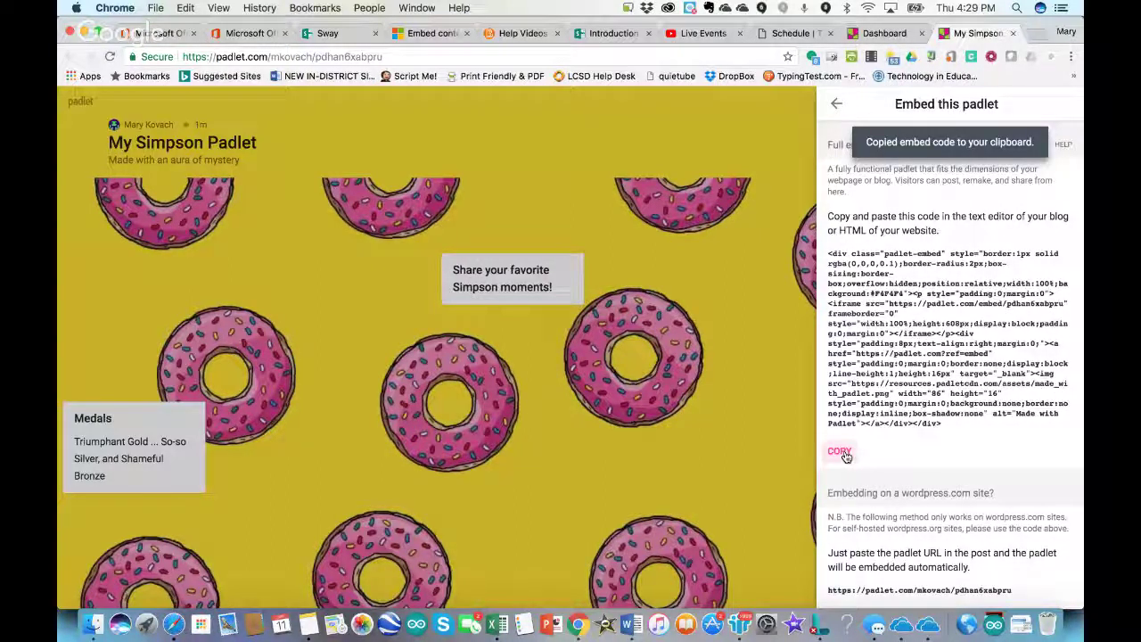
Step: Return to the Sway storyline and paste the Padlet embed code into the embed card below the audio card
left_click(329, 34)
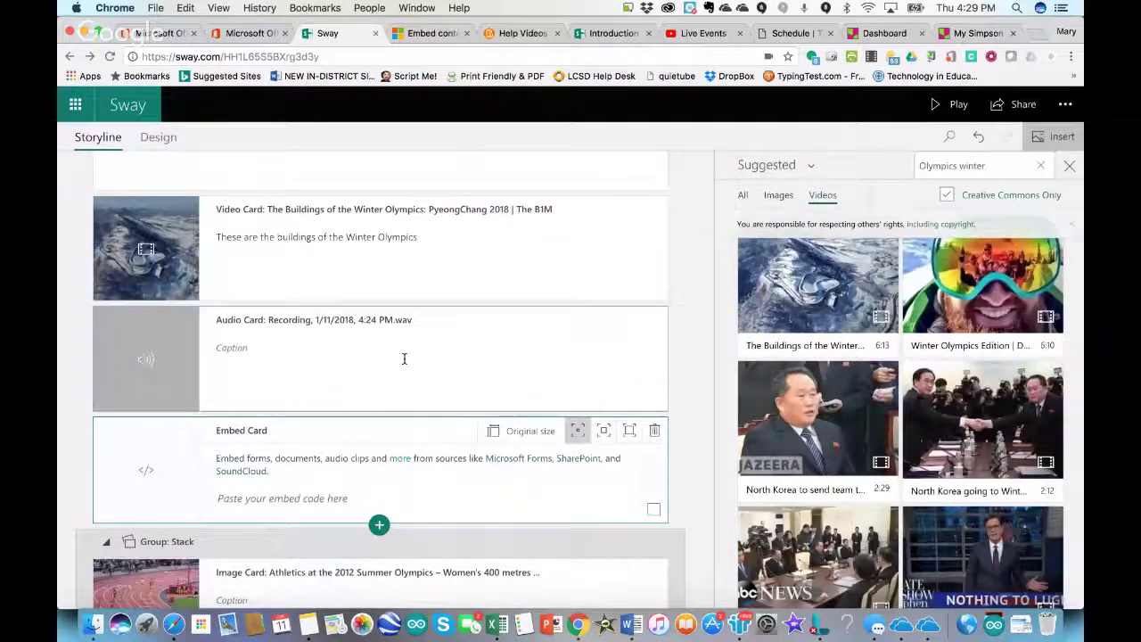
left_click(312, 504)
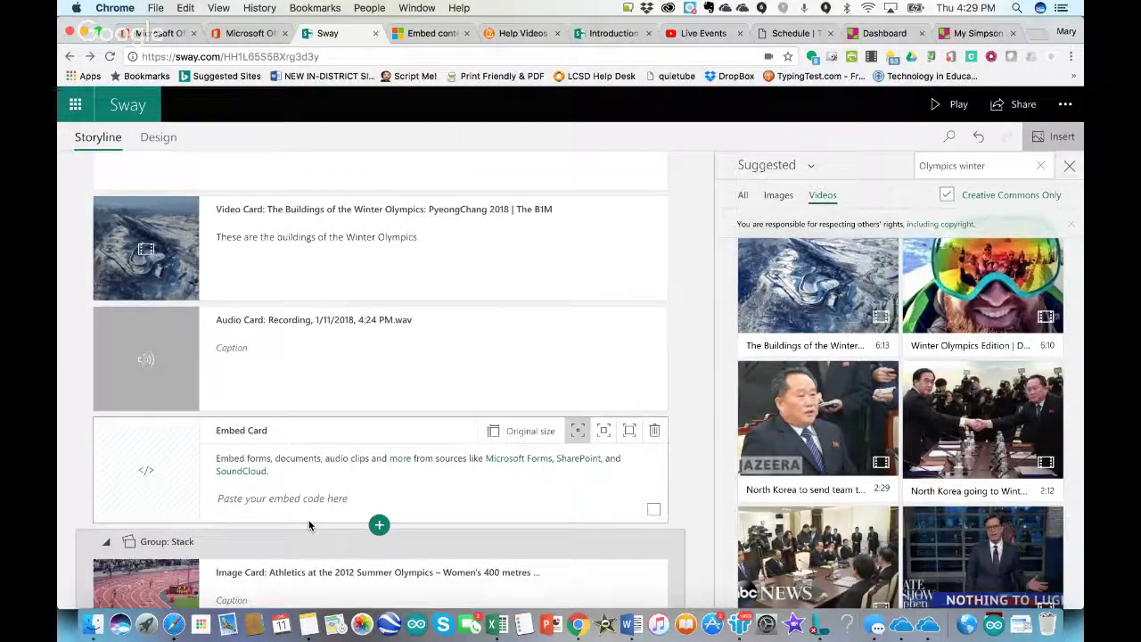
key("super+v")
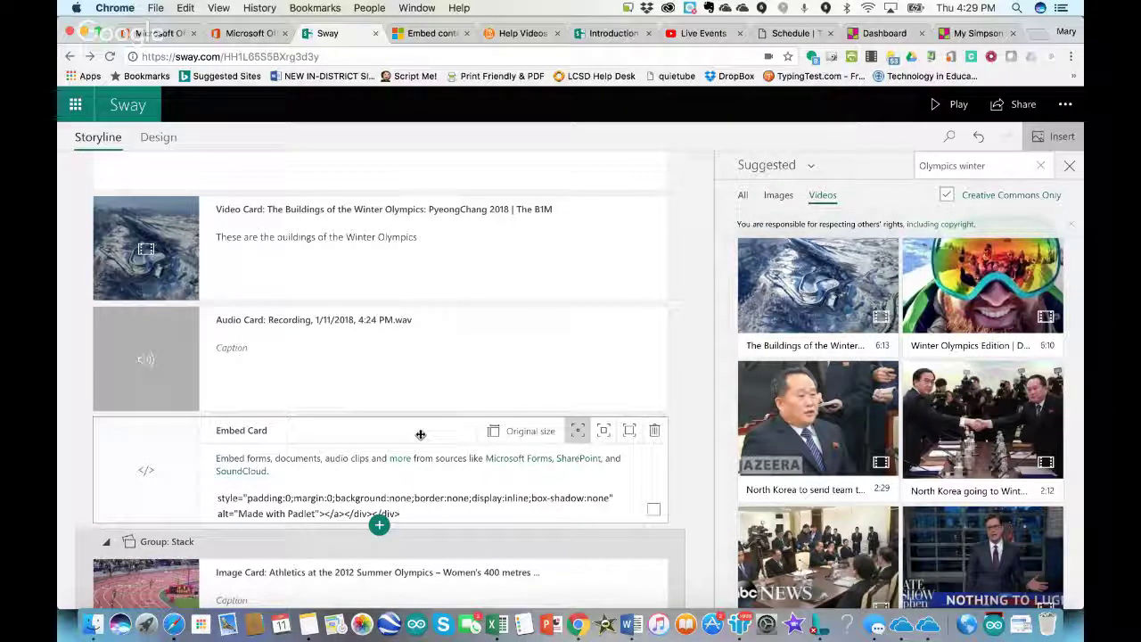
Step: Play the Sway, advance to the embedded Padlet and look through its Medals post, and return to editing
scroll(419, 434, "up", 5)
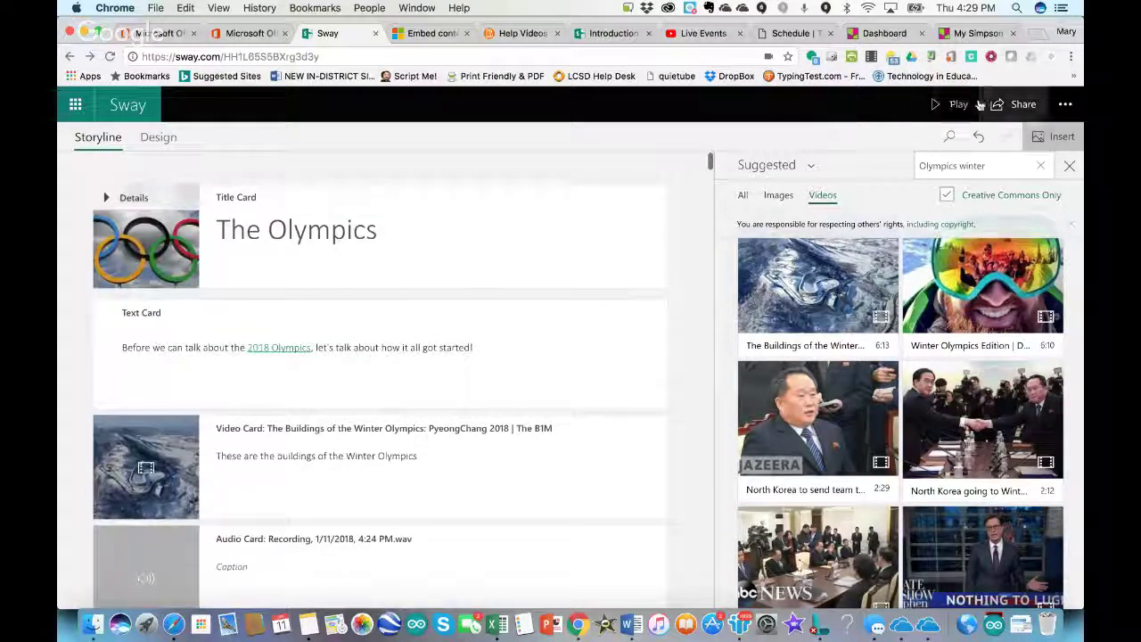
left_click(945, 104)
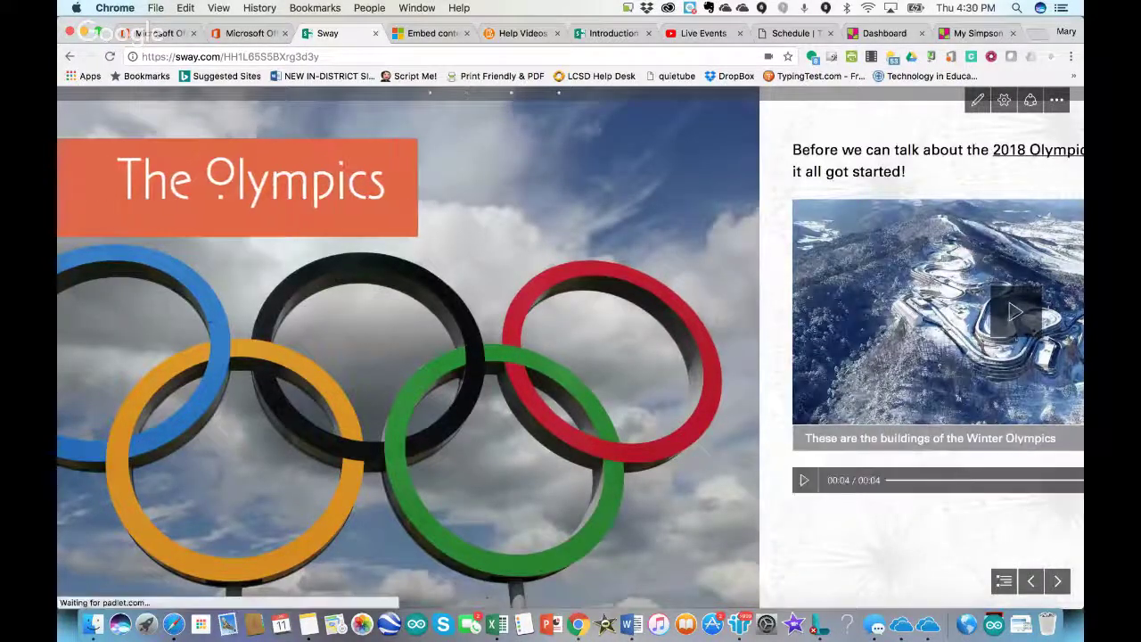
left_click(1059, 582)
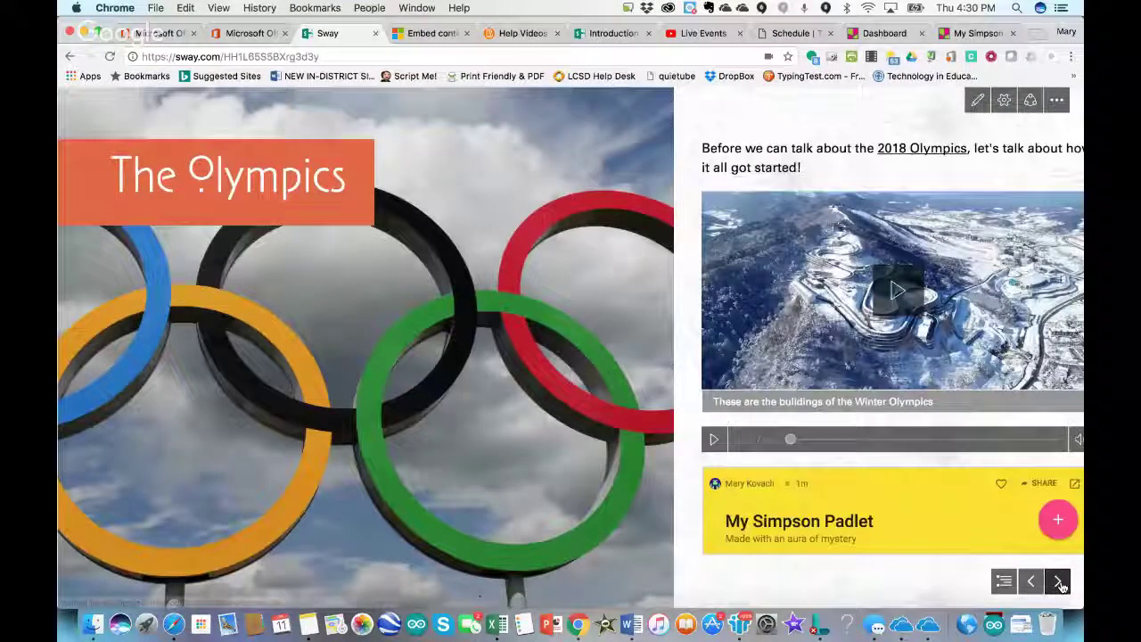
left_click(1059, 582)
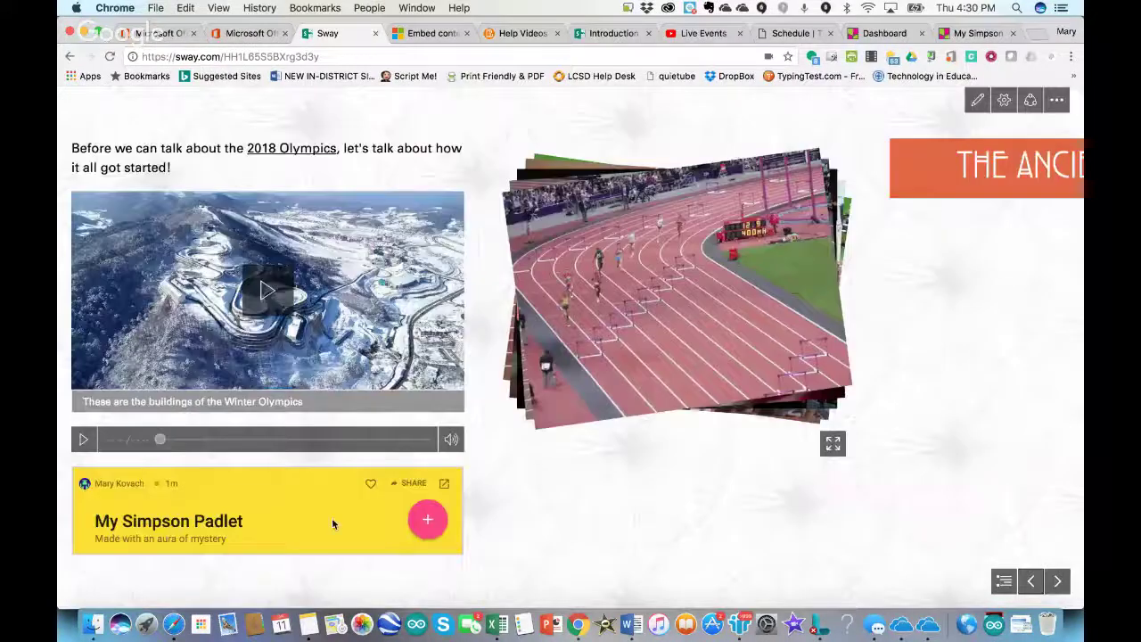
left_click(332, 521)
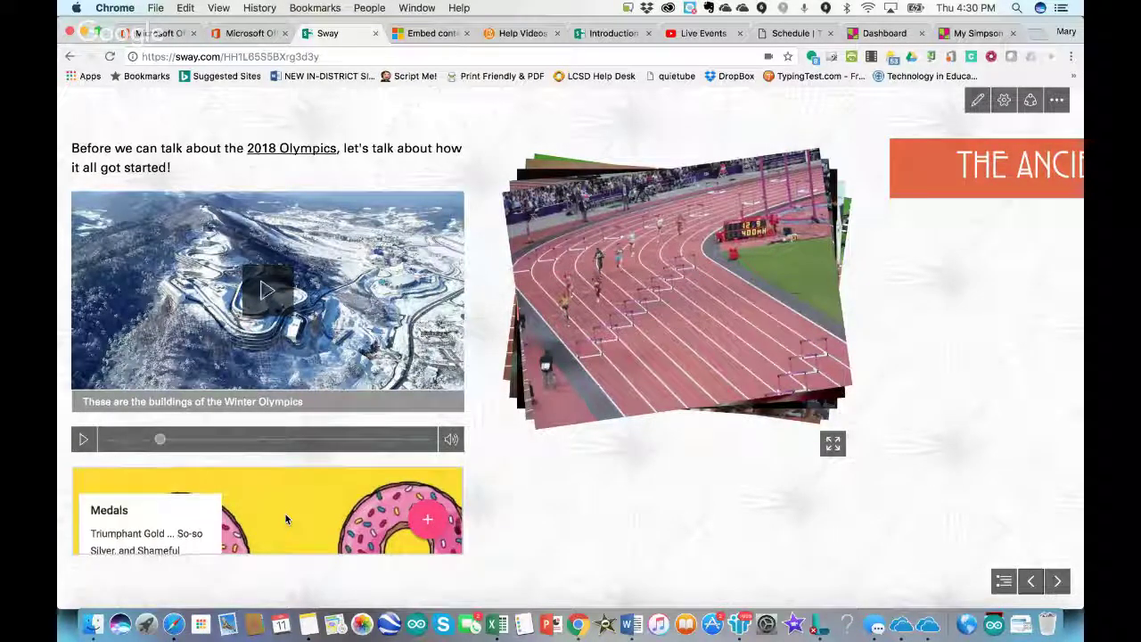
scroll(285, 514, "up", 2)
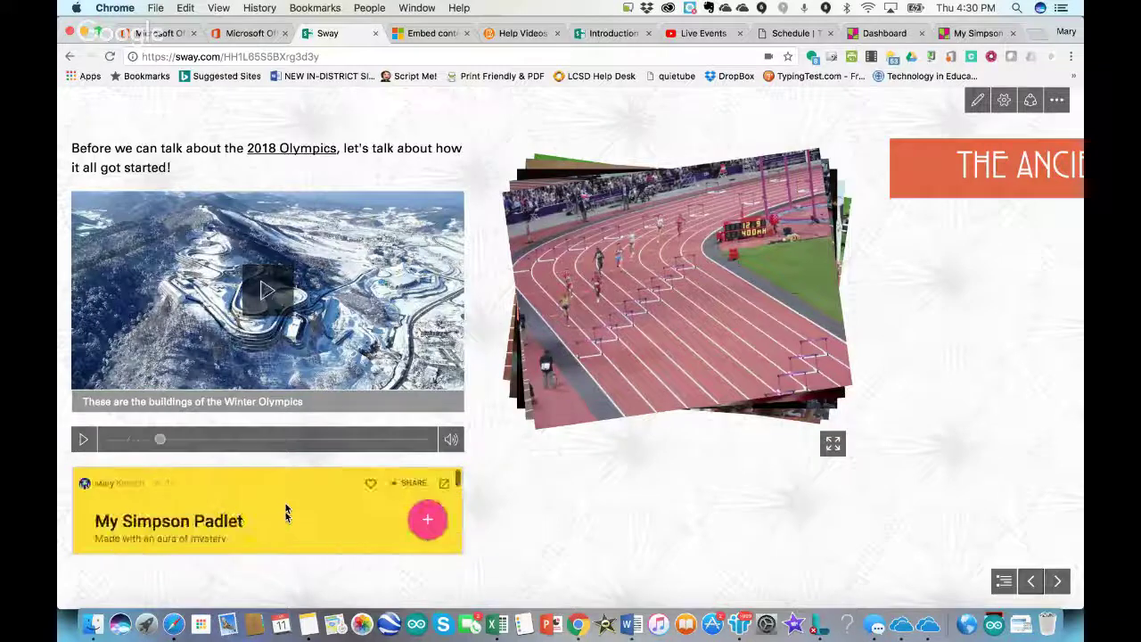
scroll(304, 529, "down", 3)
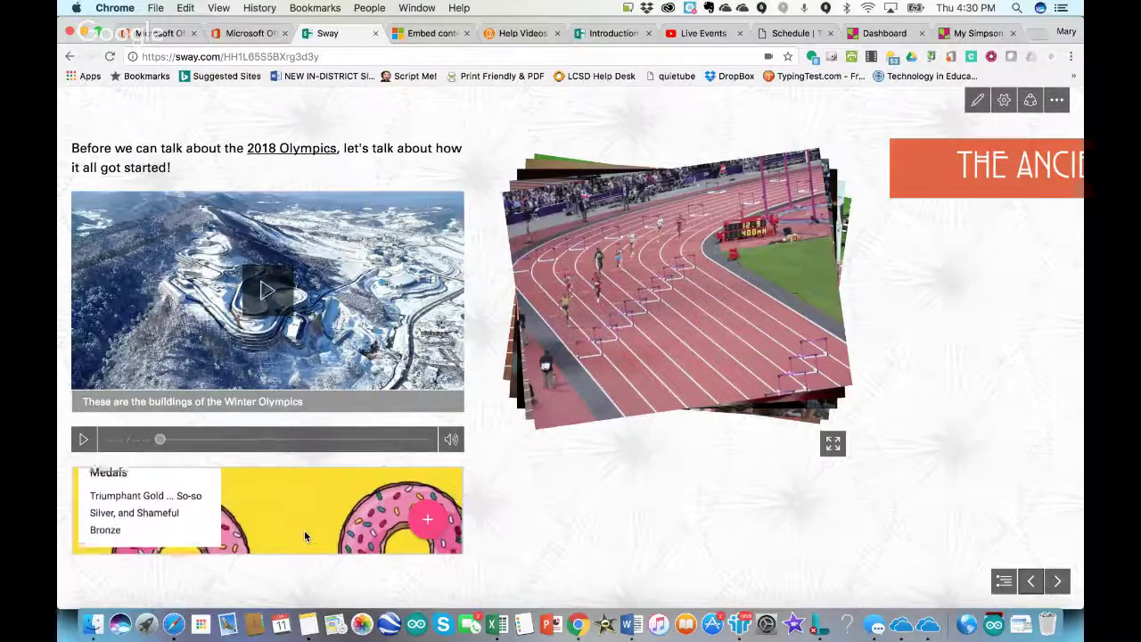
scroll(304, 535, "up", 3)
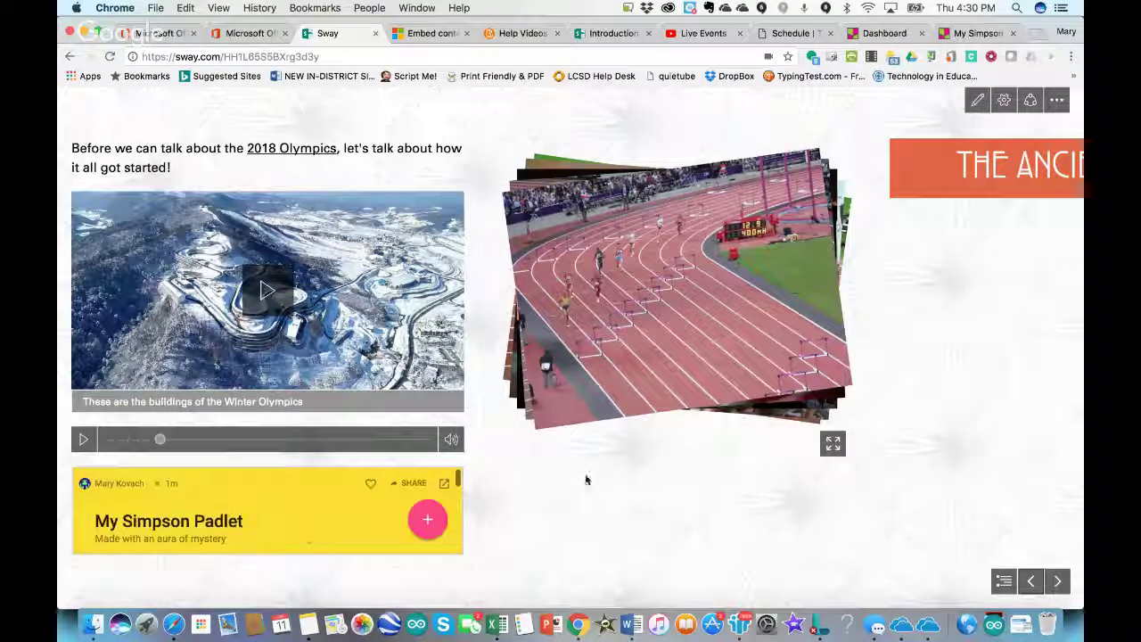
left_click(980, 100)
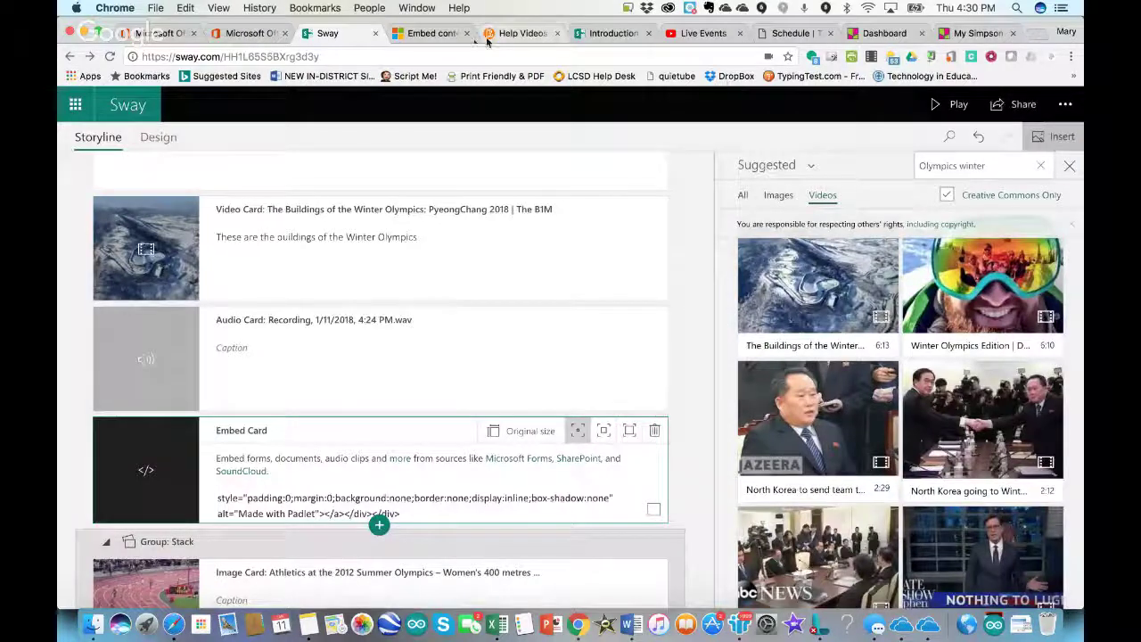
Step: Open Microsoft Sway Resources and Examples from the webinar course page, examine the Embed Options for Sway entry in the shared folder, and close the folder
left_click(431, 34)
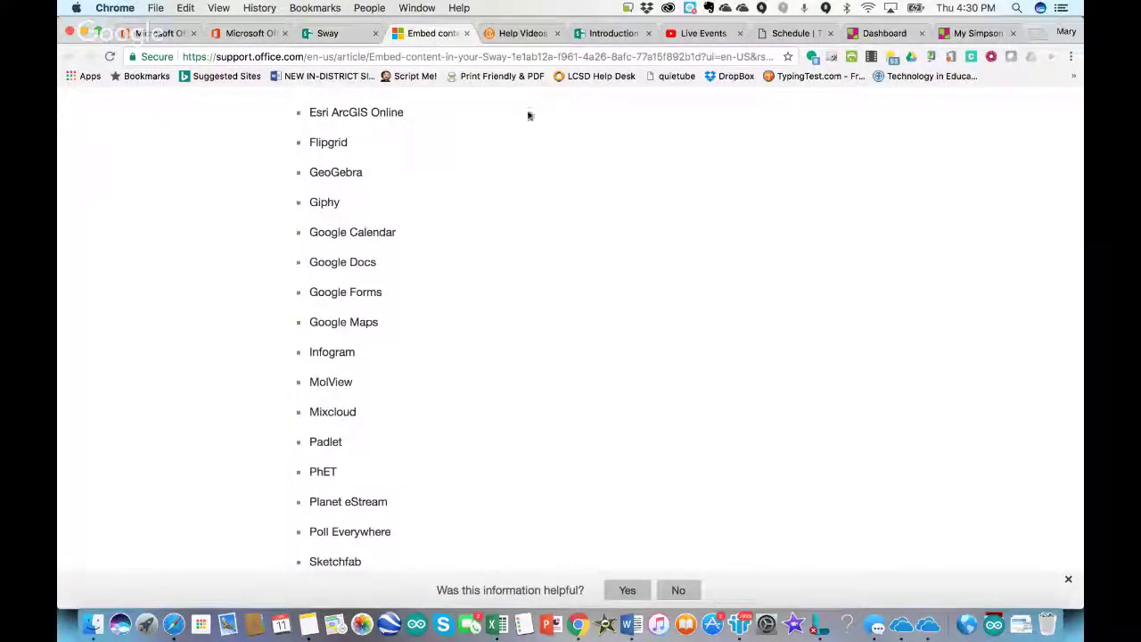
left_click(499, 32)
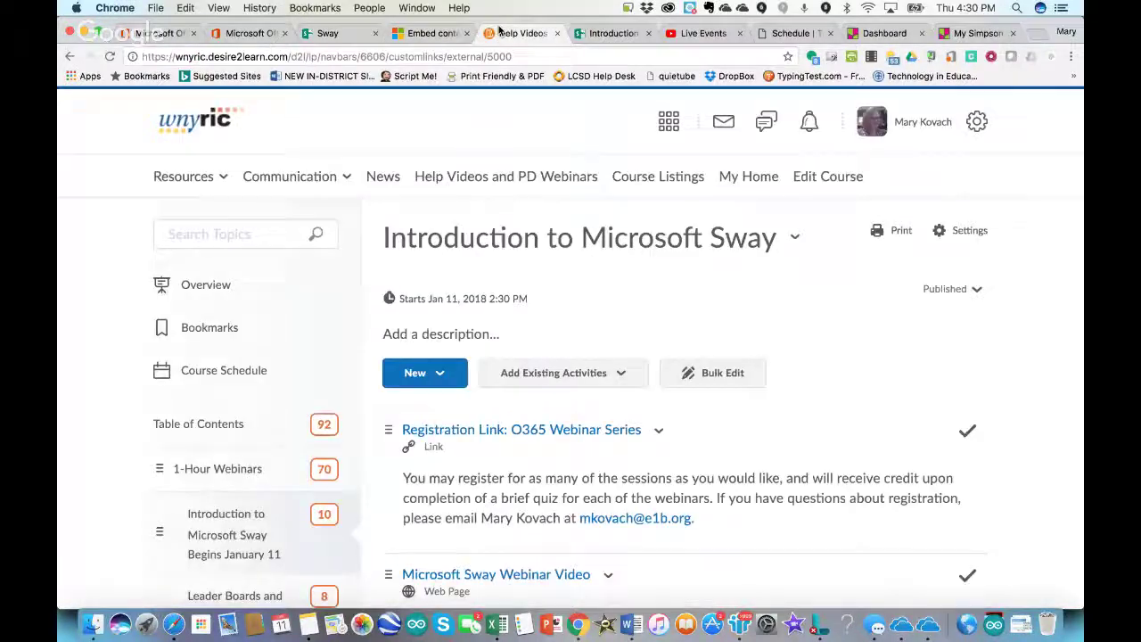
scroll(747, 388, "down", 3)
scroll(747, 388, "down", 7)
scroll(747, 388, "down", 9)
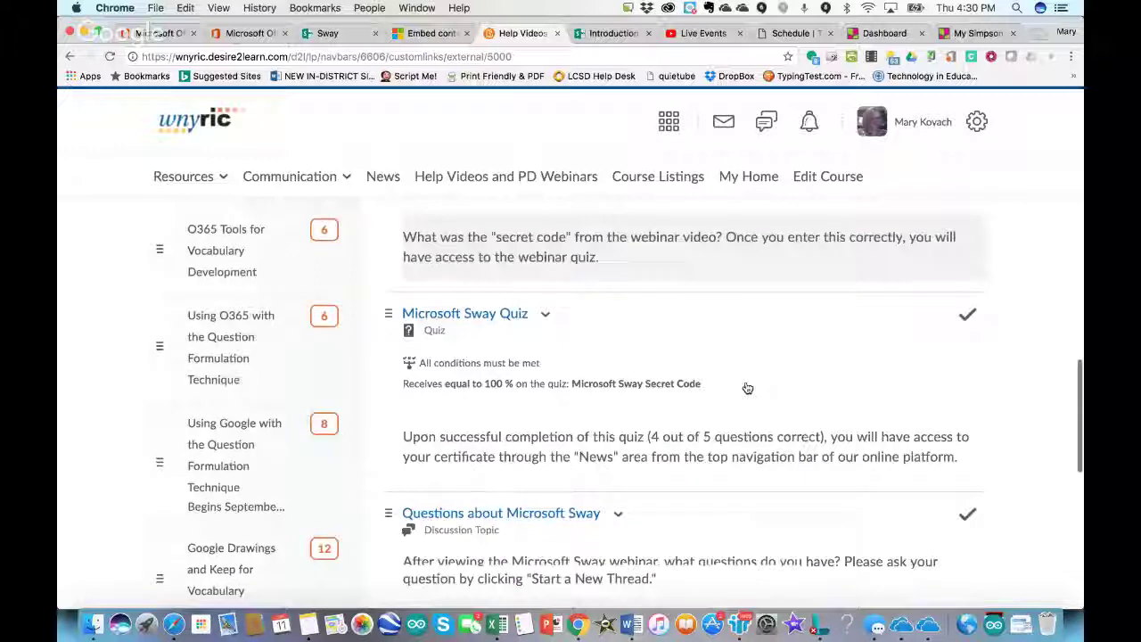
scroll(747, 388, "down", 3)
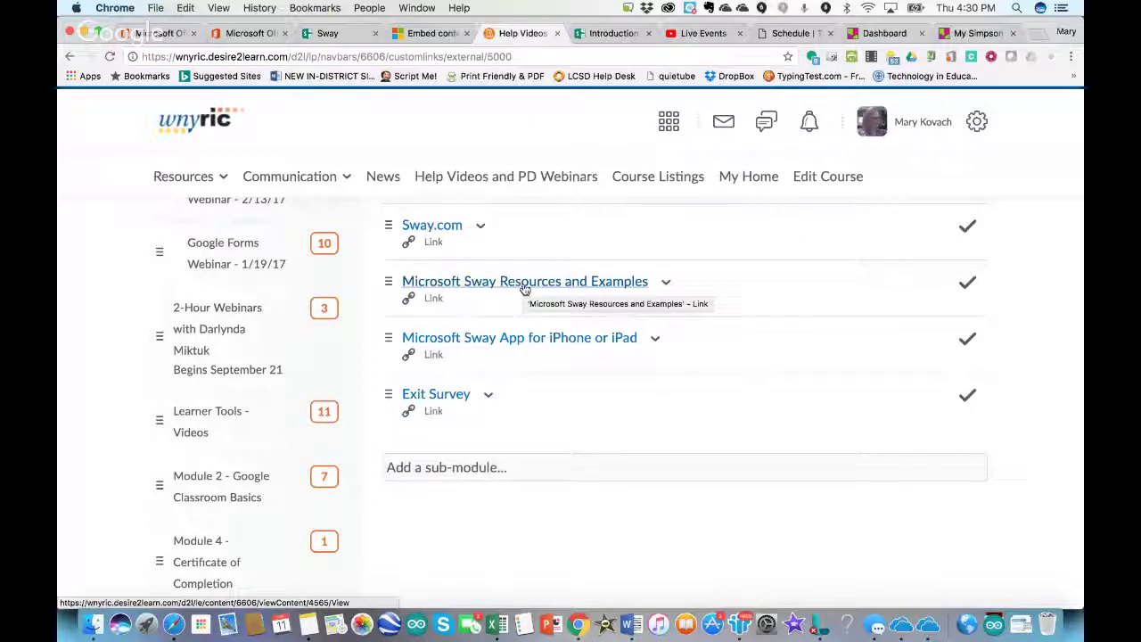
left_click(524, 284)
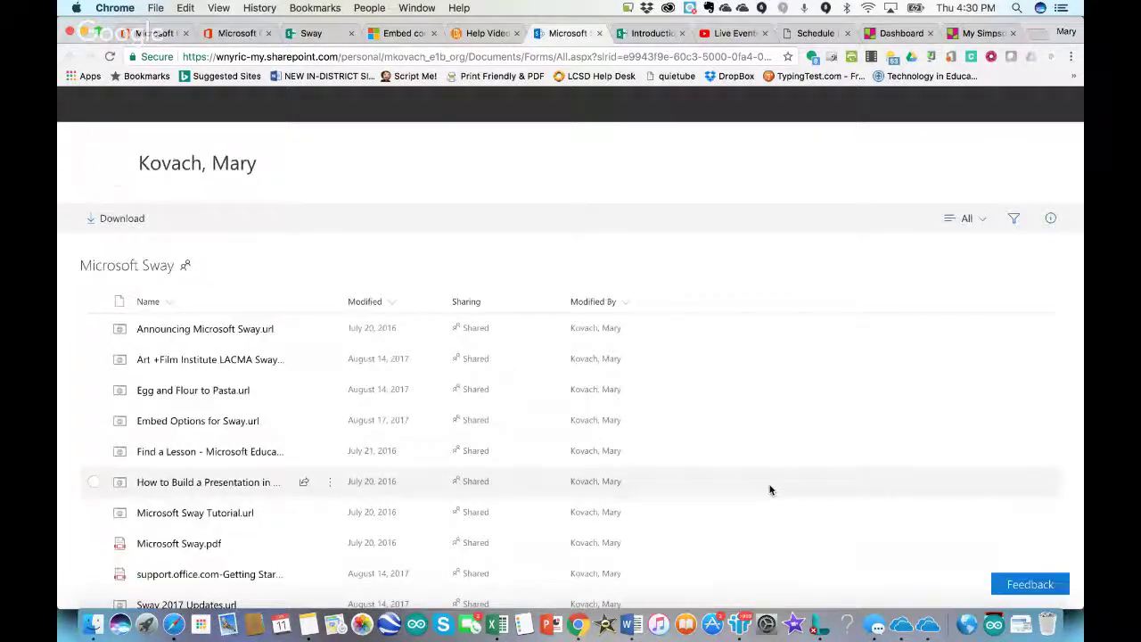
scroll(770, 489, "down", 2)
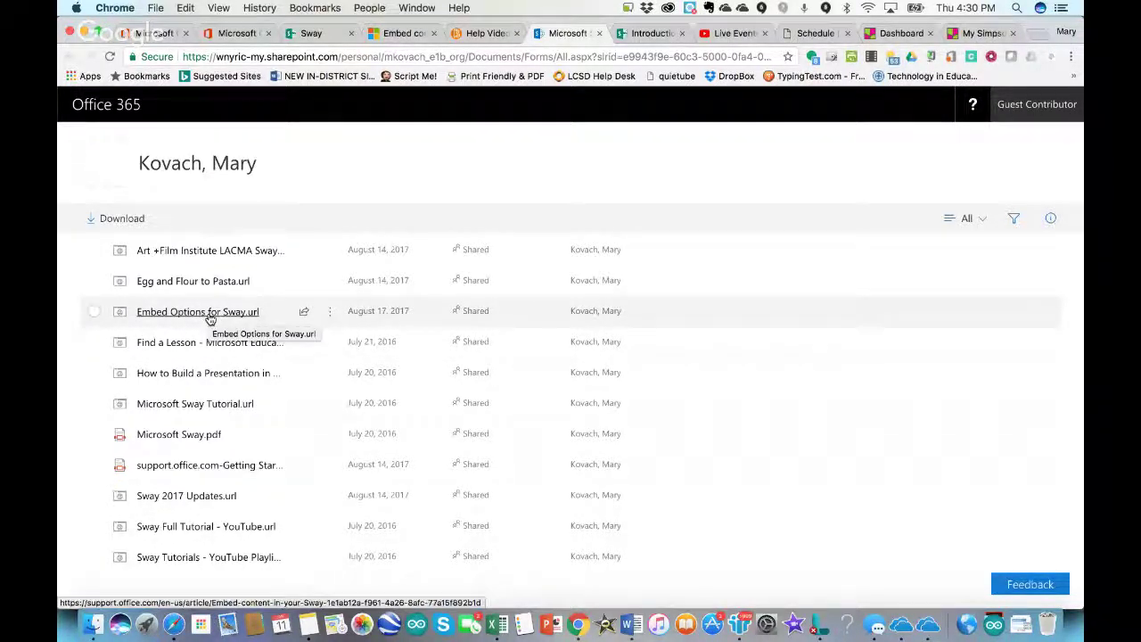
left_click(600, 34)
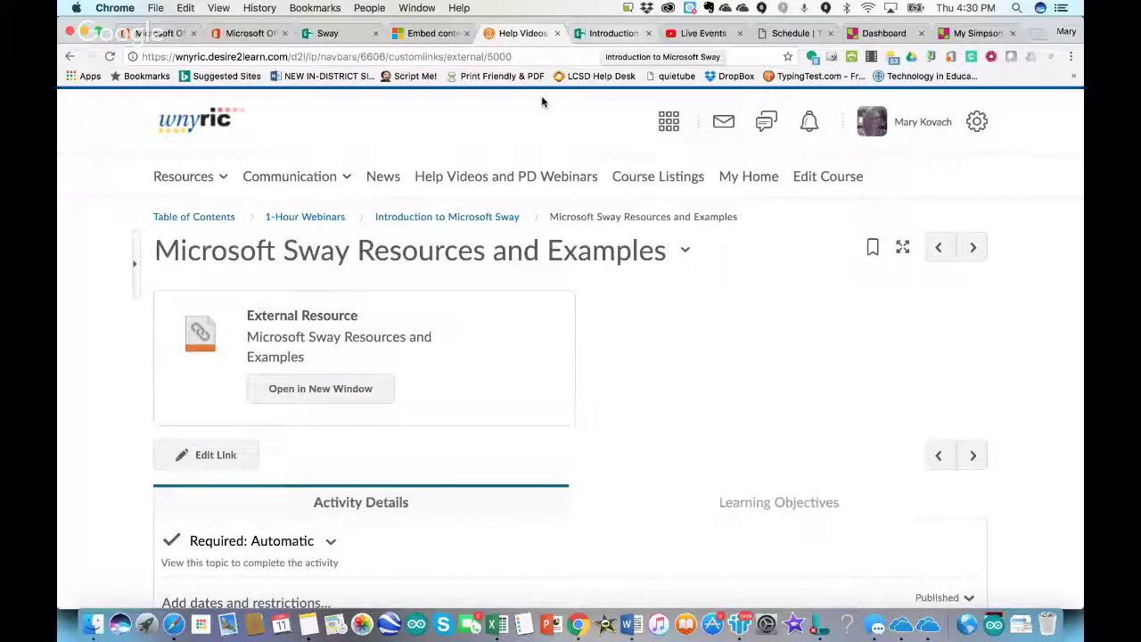